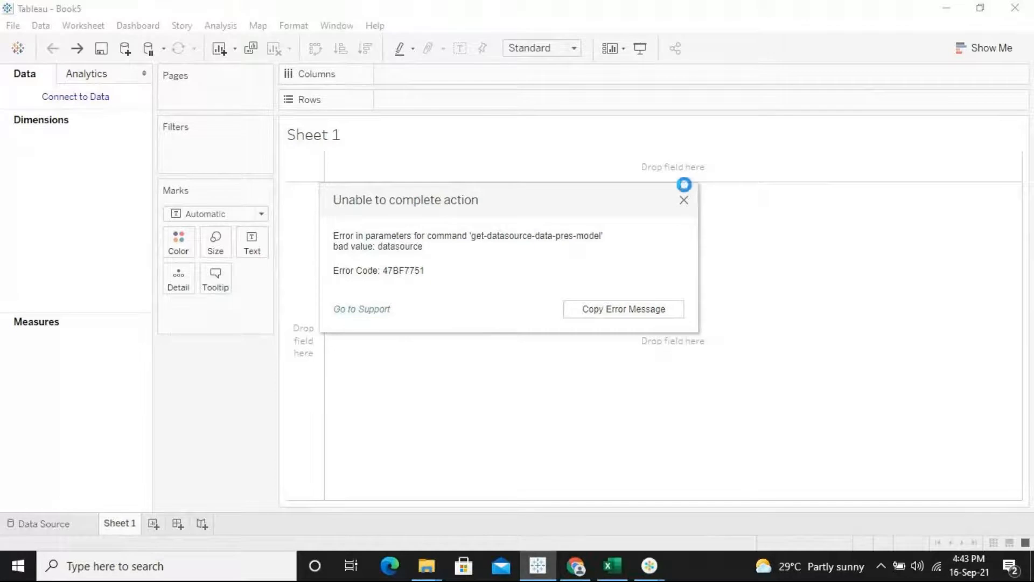
- Dismiss the error message and open the Cities Excel workbook from the Desktop as the data source
{"action": "left_click", "coordinate": [685, 200]}
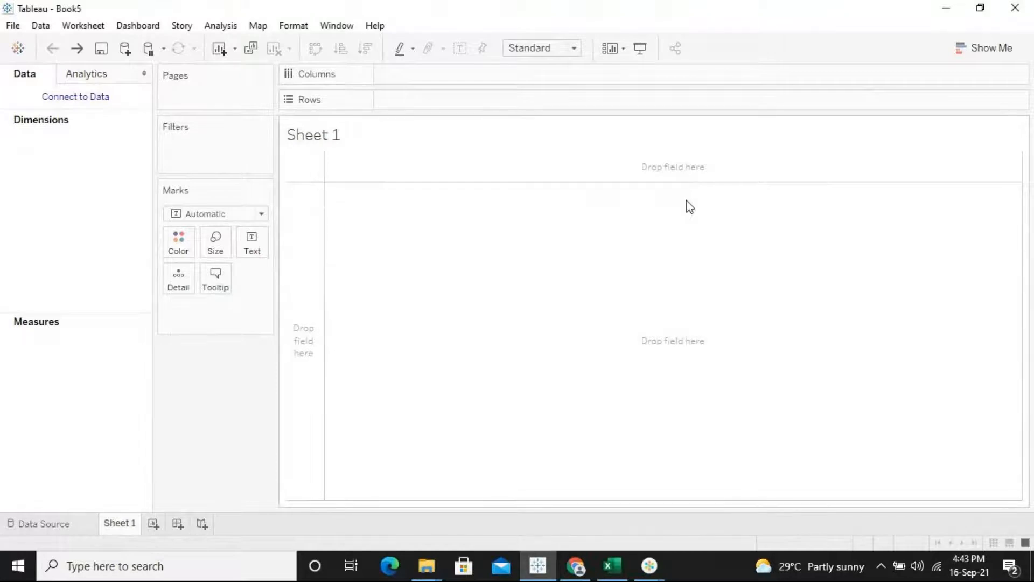
{"action": "left_click", "coordinate": [13, 25]}
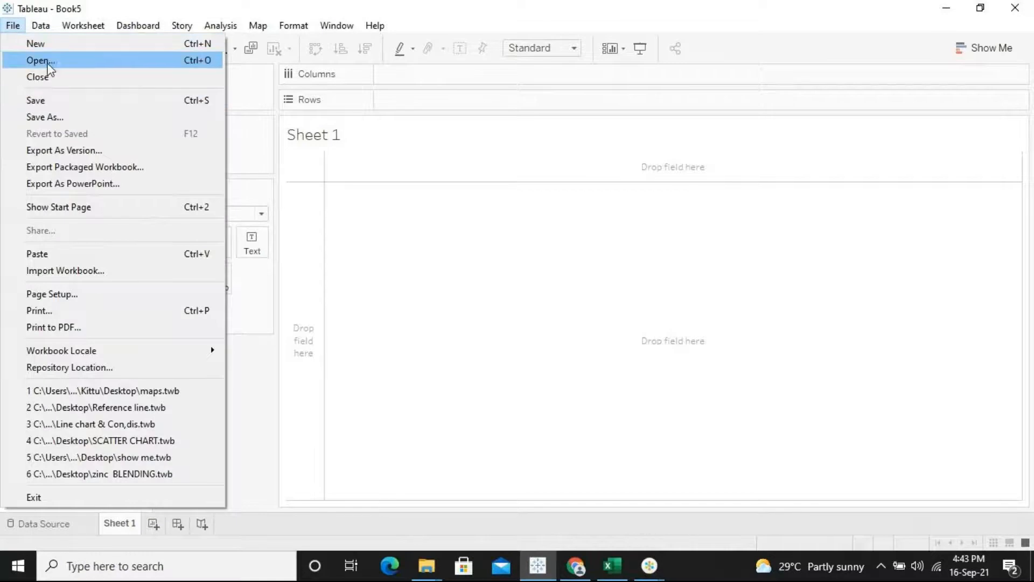
{"action": "left_click", "coordinate": [50, 61]}
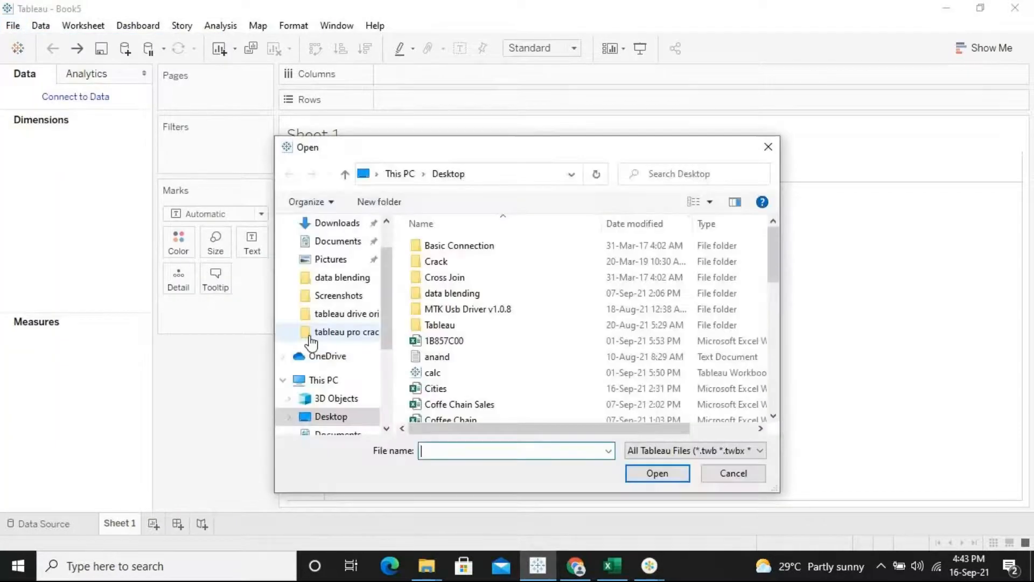
{"action": "left_click", "coordinate": [436, 389]}
{"action": "left_click", "coordinate": [654, 475]}
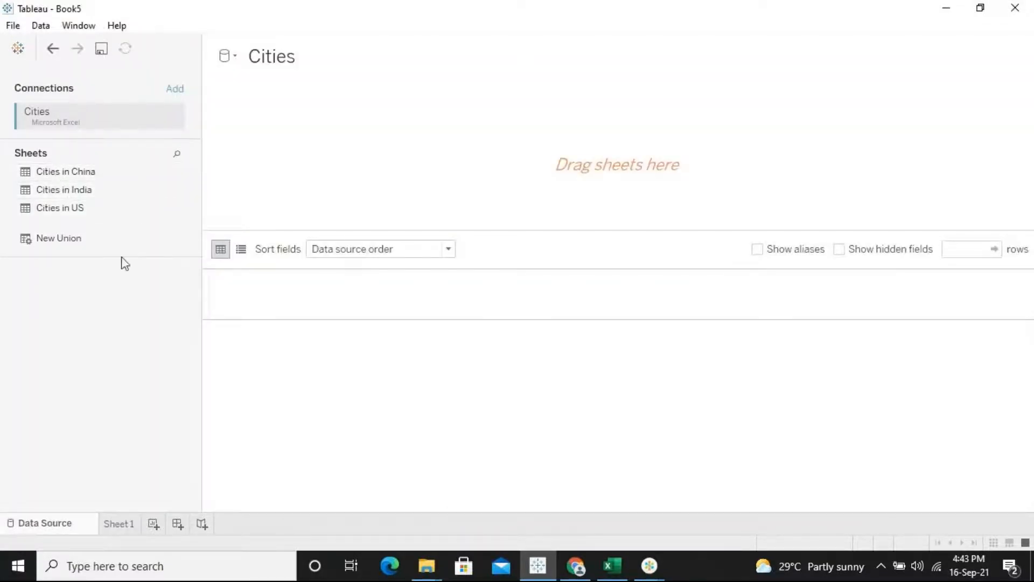
- Add the Cities in India sheet to the data source and switch to the Sheet 1 worksheet
{"action": "double_click", "coordinate": [64, 192]}
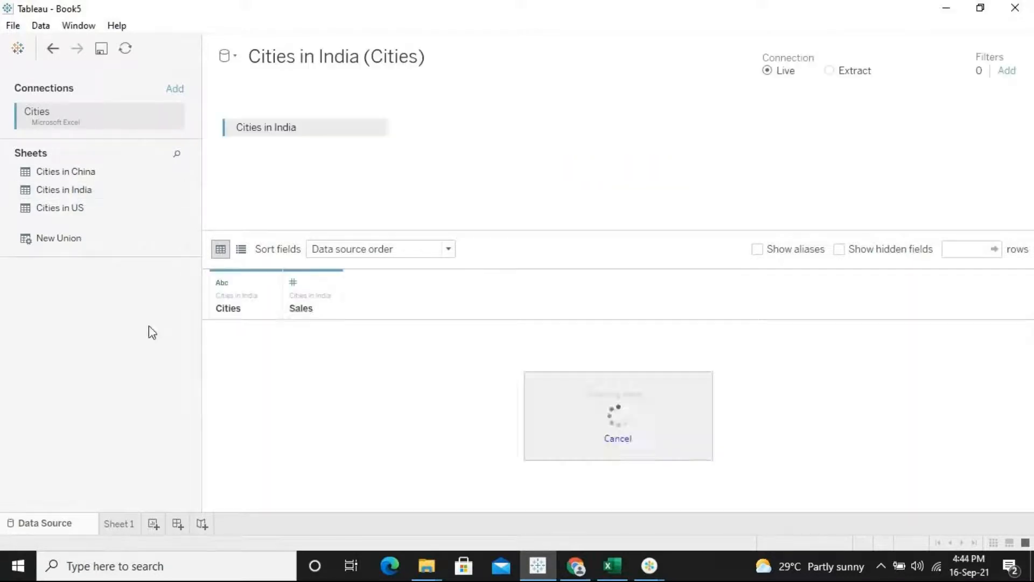
{"action": "left_click", "coordinate": [210, 330]}
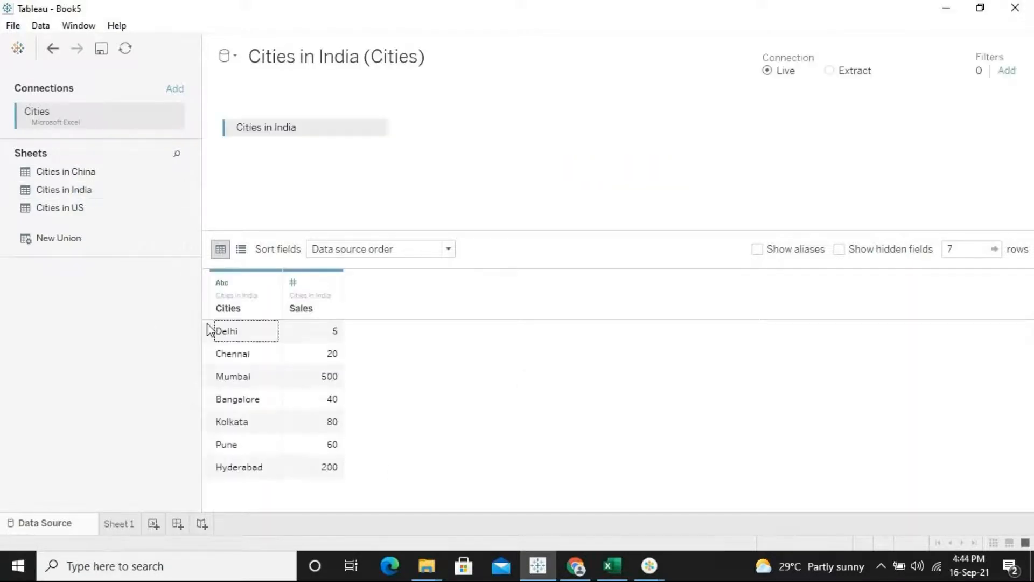
{"action": "left_click", "coordinate": [121, 525]}
{"action": "left_click", "coordinate": [98, 328]}
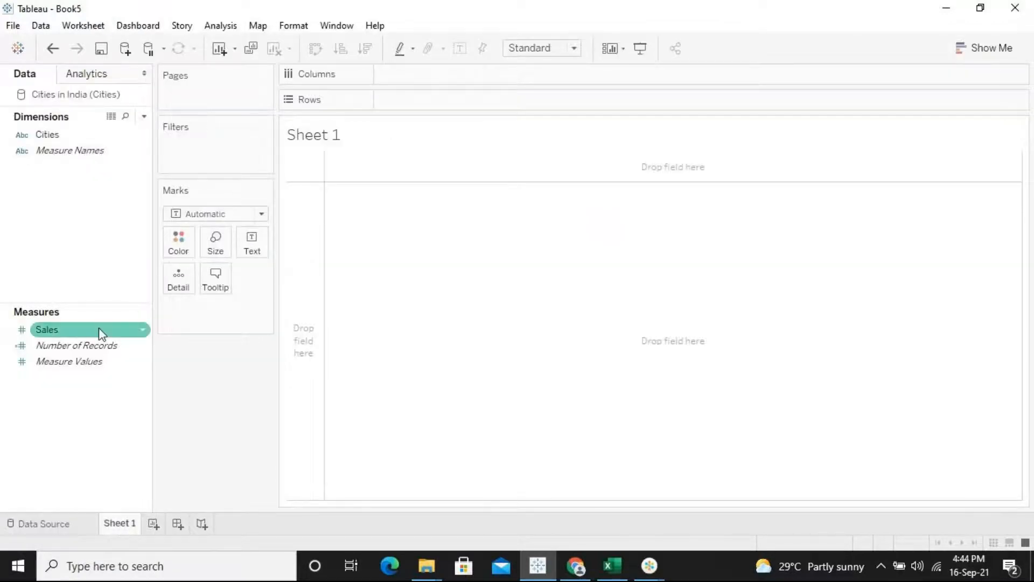
- Assign the State/Province geographic role to the Cities dimension
{"action": "left_click", "coordinate": [32, 135]}
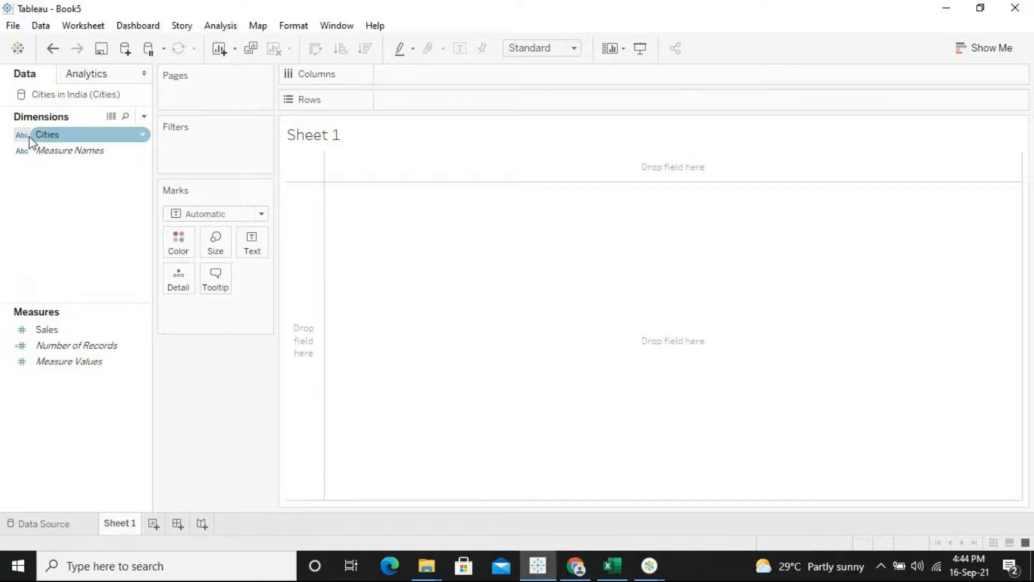
{"action": "left_click", "coordinate": [144, 138]}
{"action": "left_click", "coordinate": [145, 138]}
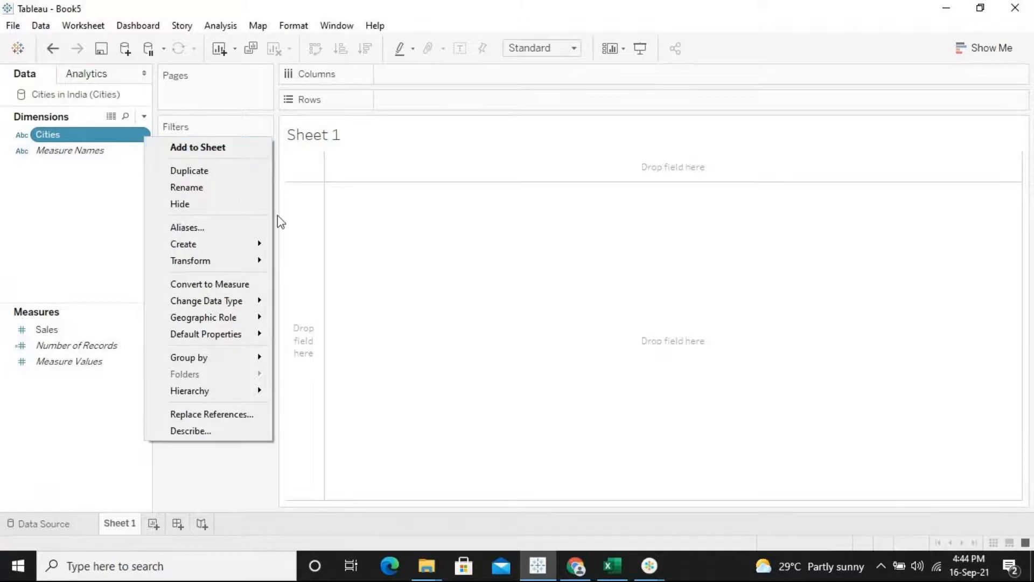
{"action": "mouse_move", "coordinate": [254, 322]}
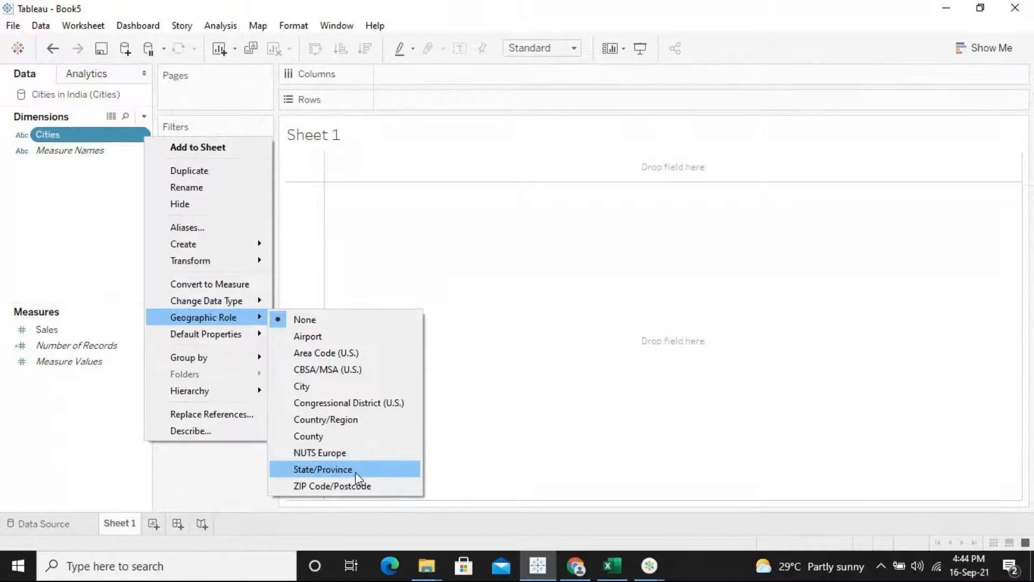
{"action": "left_click", "coordinate": [323, 469]}
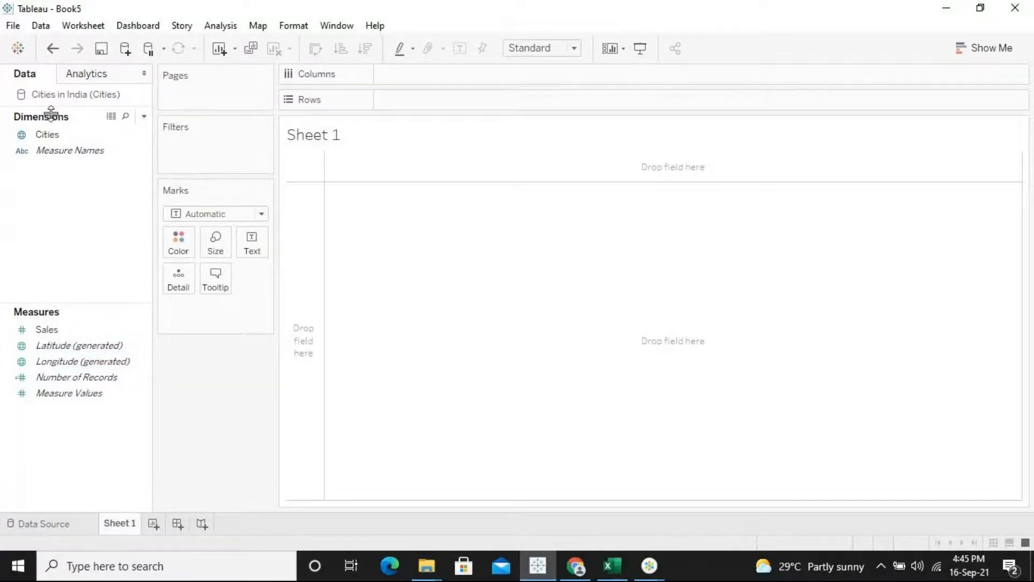
- Plot the Cities dimension on a map in Sheet 1 using the generated longitude and latitude
{"action": "left_click", "coordinate": [50, 136]}
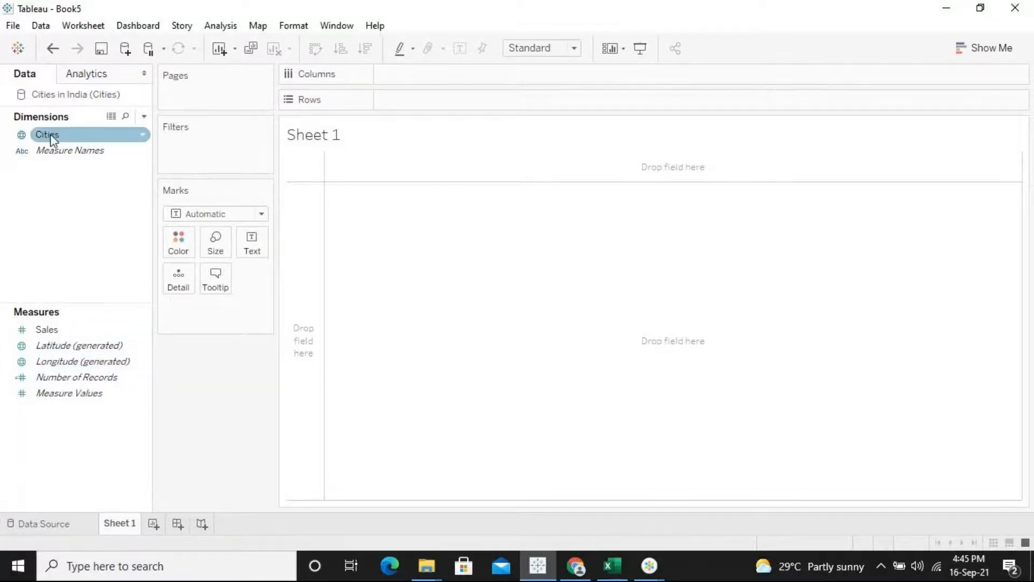
{"action": "left_click", "coordinate": [50, 134]}
{"action": "double_click", "coordinate": [52, 139]}
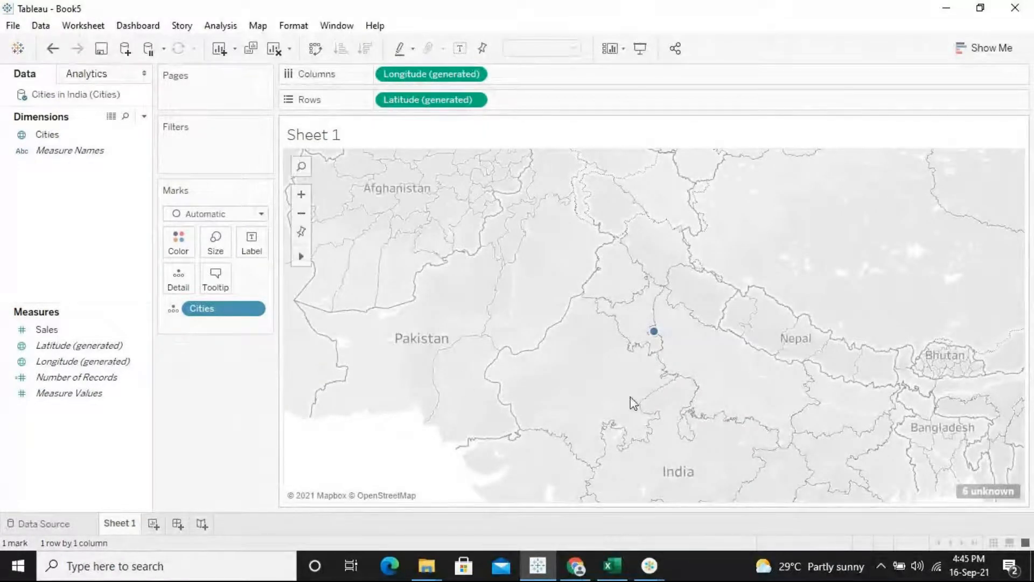
- Examine the plotted city marks on the map across the whole of India
{"action": "scroll", "coordinate": [633, 403], "scroll_direction": "down", "scroll_amount": 2}
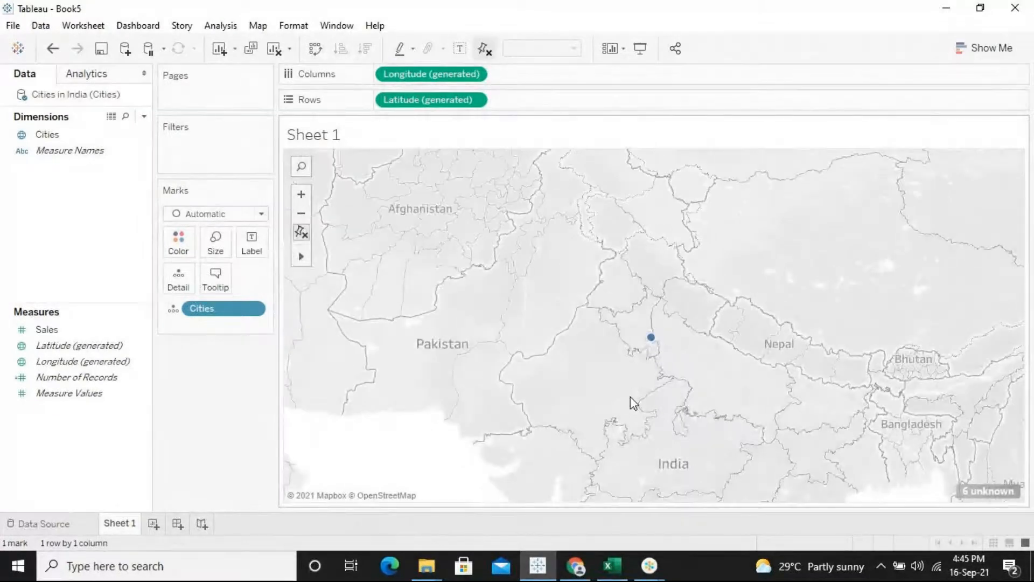
{"action": "left_click", "coordinate": [301, 232]}
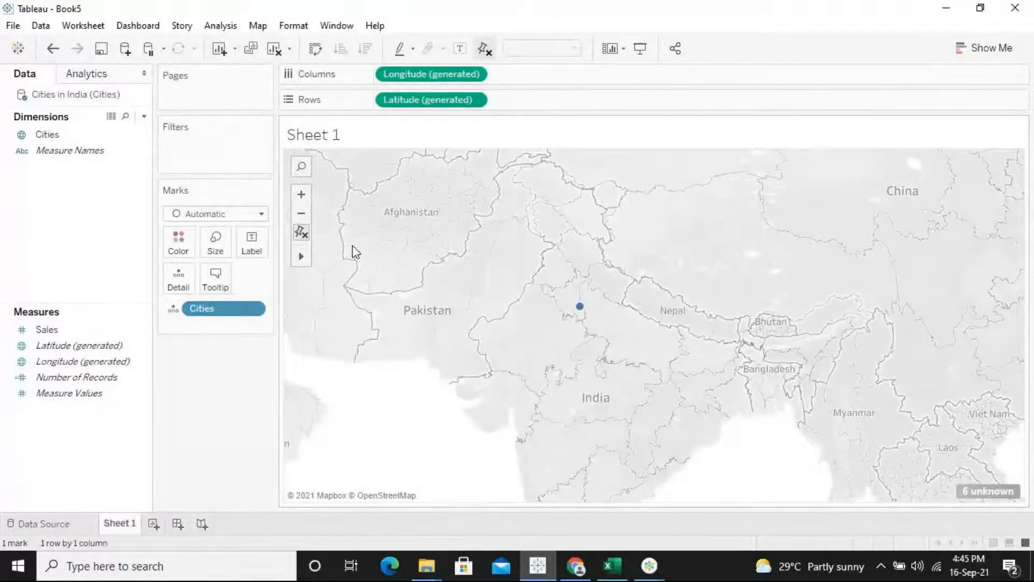
{"action": "scroll", "coordinate": [358, 252], "scroll_direction": "down", "scroll_amount": 2}
{"action": "scroll", "coordinate": [370, 268], "scroll_direction": "up", "scroll_amount": 4}
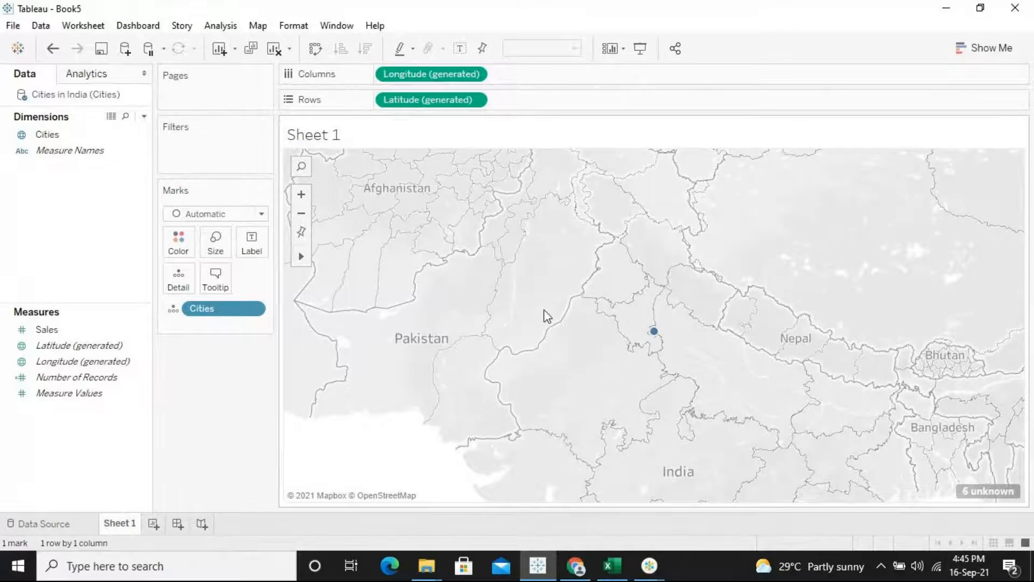
{"action": "left_click", "coordinate": [302, 214]}
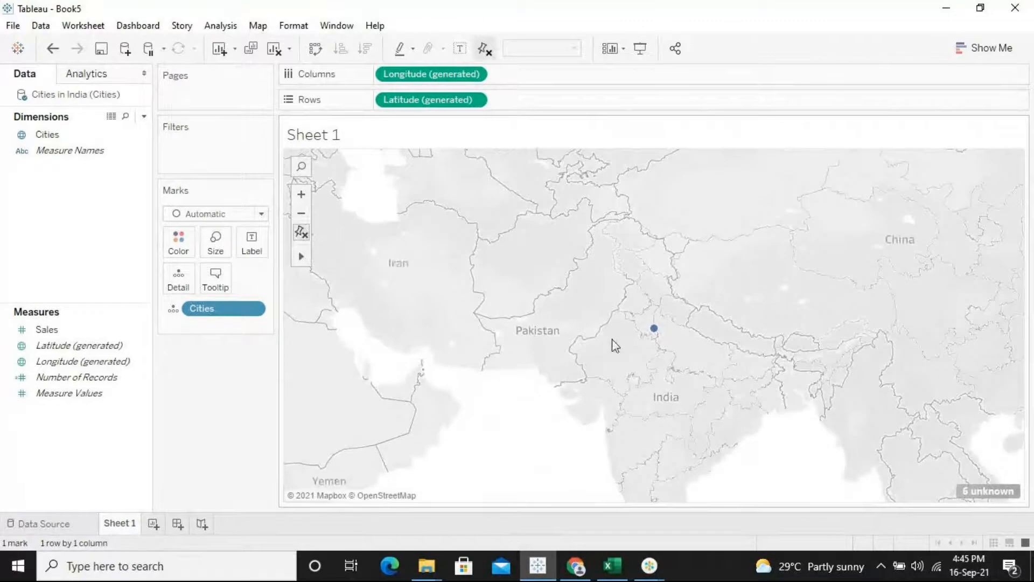
{"action": "mouse_move", "coordinate": [305, 262]}
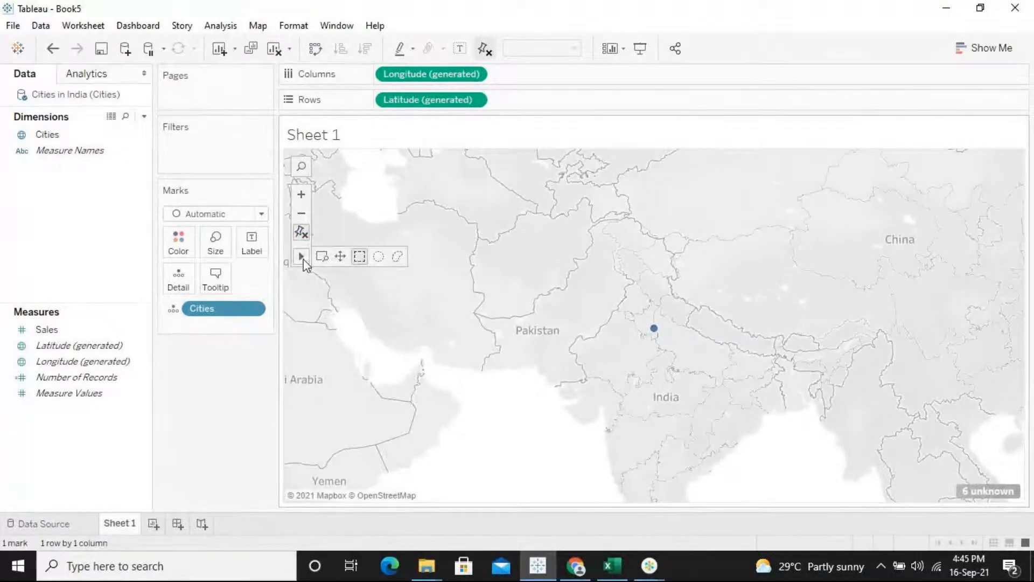
{"action": "left_click", "coordinate": [341, 257]}
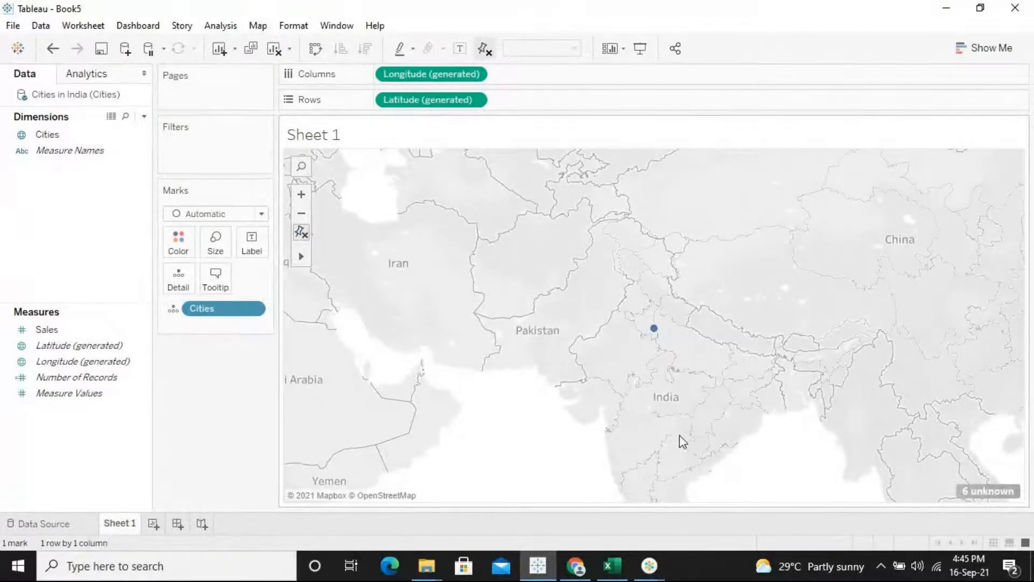
{"action": "left_click_drag", "start_coordinate": [615, 323], "coordinate": [543, 204]}
{"action": "left_click_drag", "start_coordinate": [614, 302], "coordinate": [619, 323]}
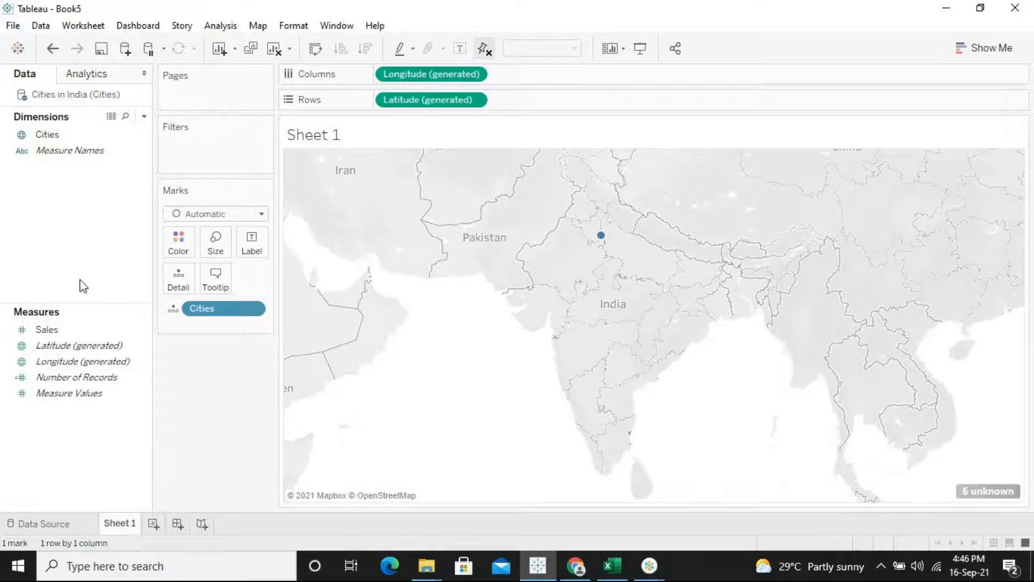
{"action": "left_click", "coordinate": [76, 330]}
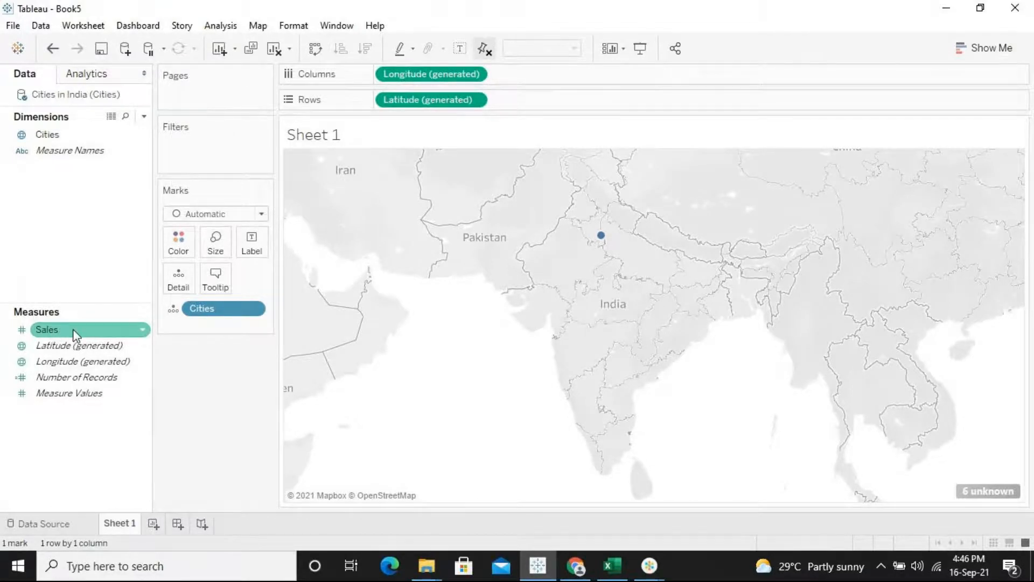
{"action": "left_click", "coordinate": [74, 330]}
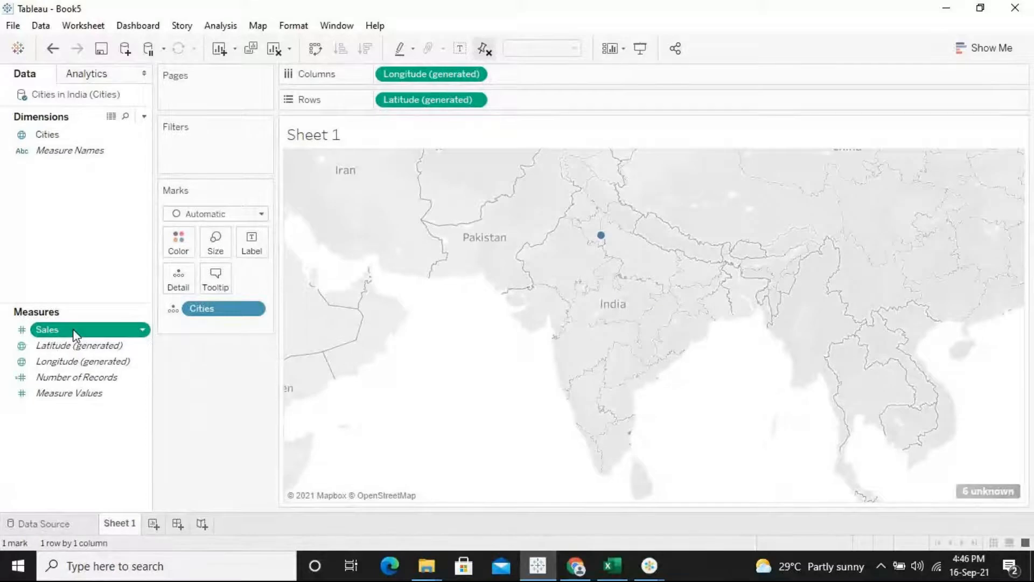
{"action": "double_click", "coordinate": [74, 330]}
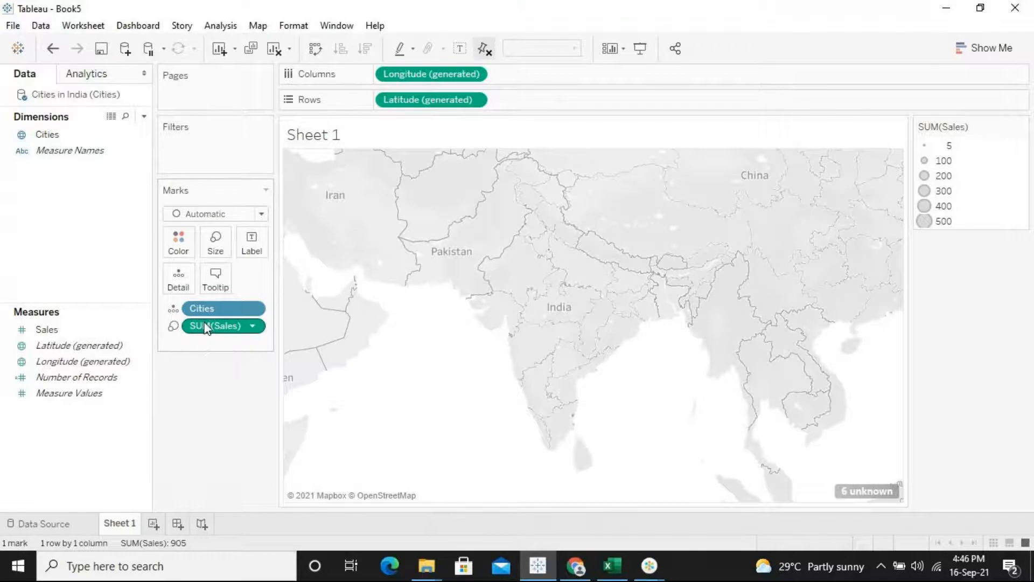
{"action": "left_click_drag", "start_coordinate": [208, 325], "coordinate": [73, 366]}
- Label the map marks with the Sales measure and check the details of the Delhi mark
{"action": "left_click_drag", "start_coordinate": [52, 329], "coordinate": [259, 243]}
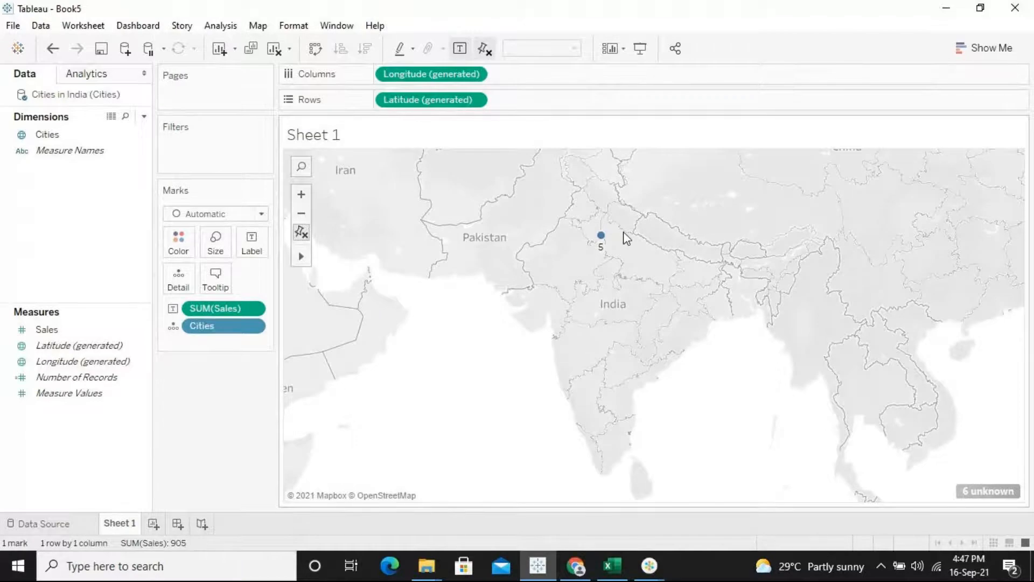
{"action": "mouse_move", "coordinate": [602, 237]}
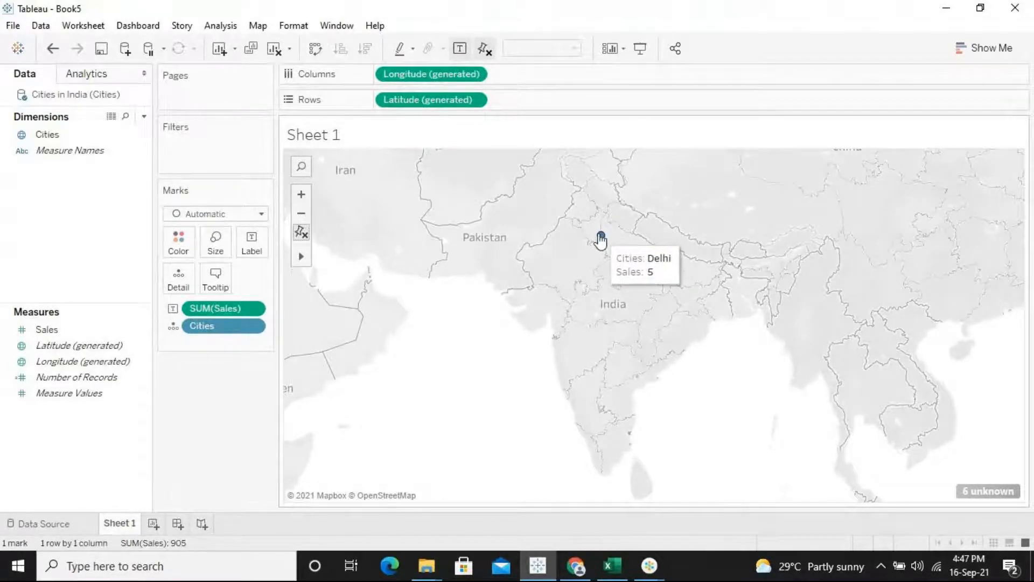
{"action": "left_click", "coordinate": [103, 377]}
{"action": "left_click", "coordinate": [67, 329]}
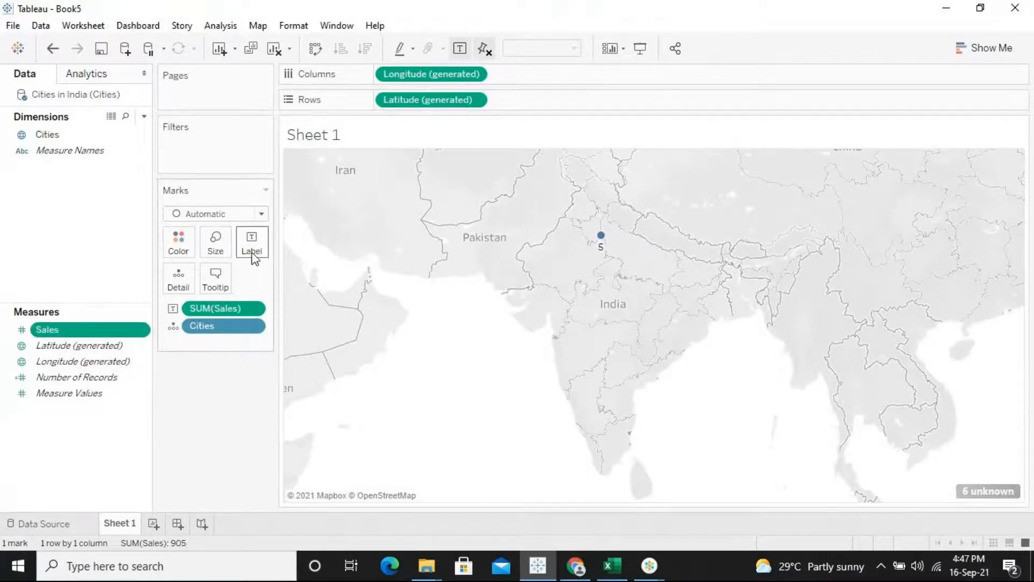
{"action": "left_click_drag", "start_coordinate": [65, 336], "coordinate": [257, 249]}
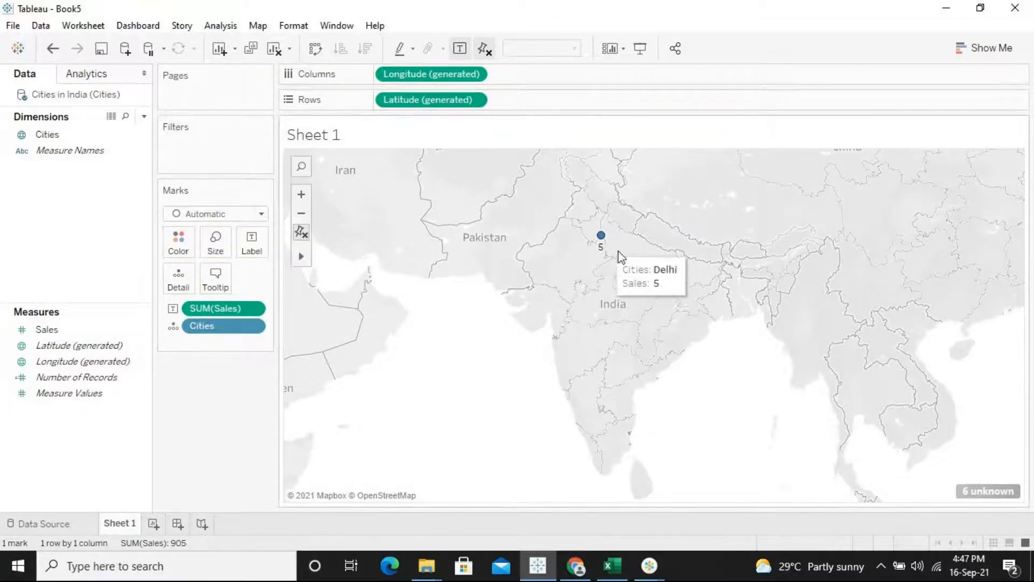
- Add the Cities dimension to the map mark labels alongside Sales
{"action": "left_click", "coordinate": [66, 335]}
{"action": "left_click_drag", "start_coordinate": [61, 134], "coordinate": [258, 248]}
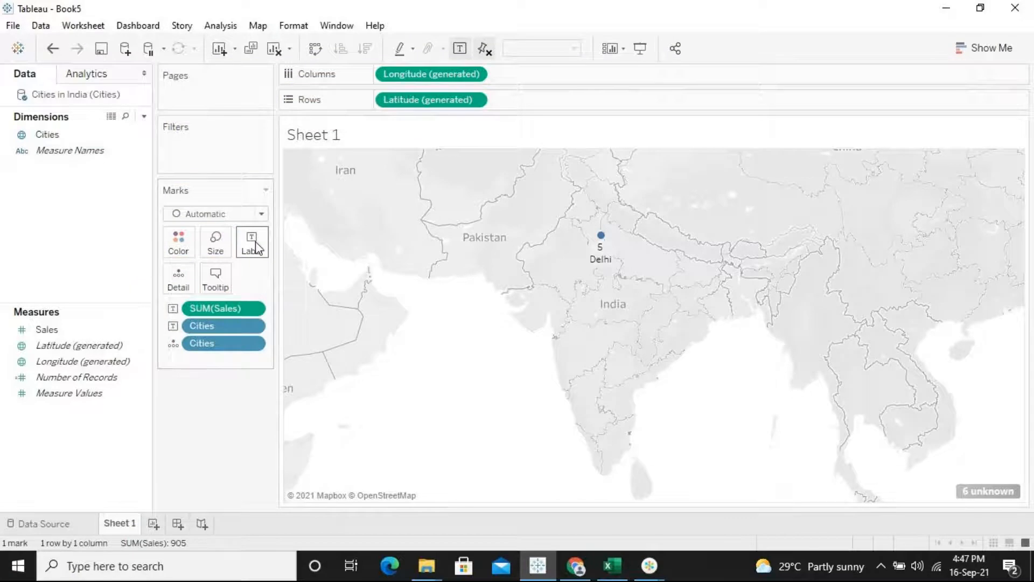
{"action": "mouse_move", "coordinate": [609, 259]}
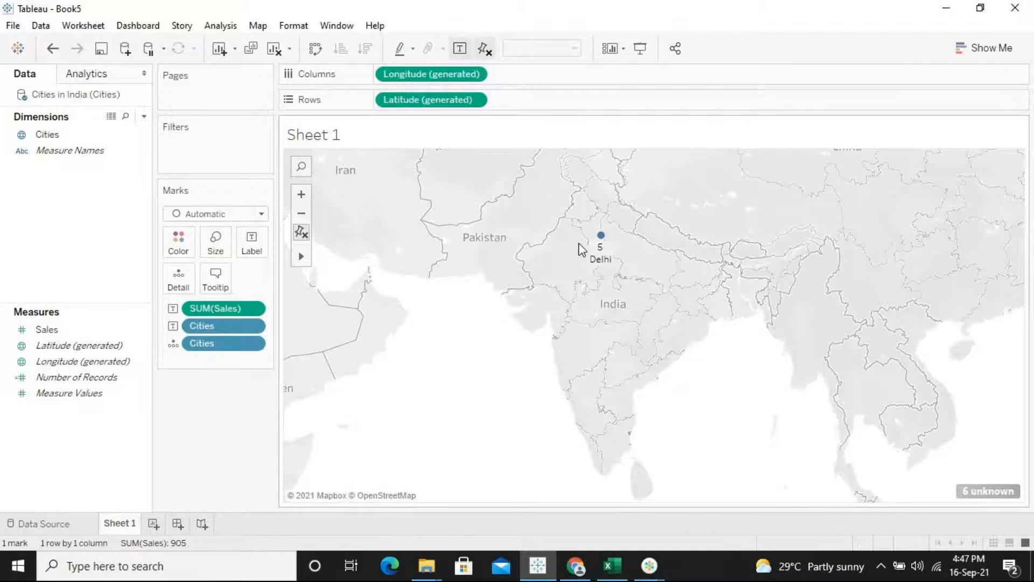
- Open the location editor for the map's unknown Cities values
{"action": "left_click", "coordinate": [972, 492]}
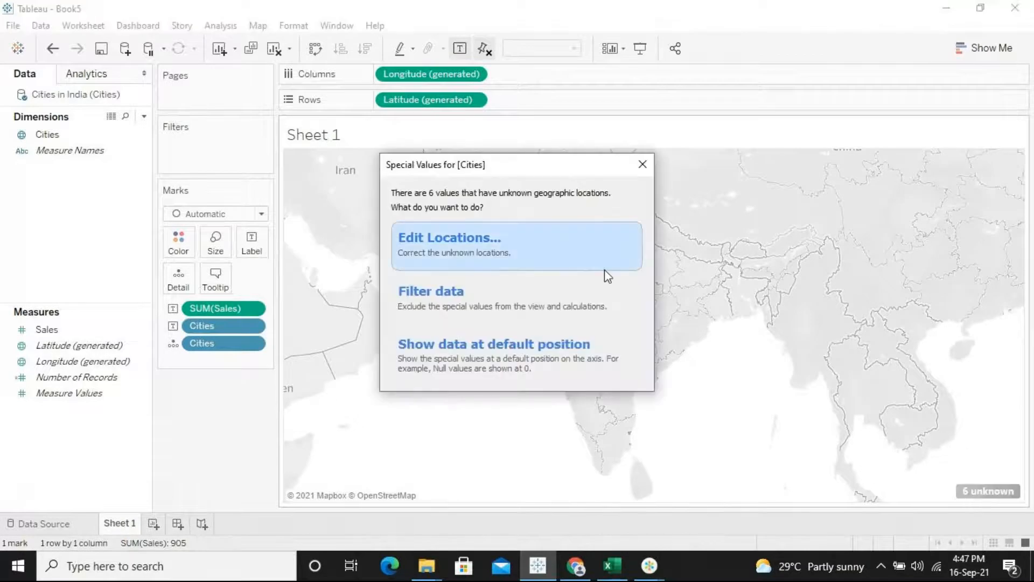
{"action": "left_click_drag", "start_coordinate": [490, 172], "coordinate": [746, 199]}
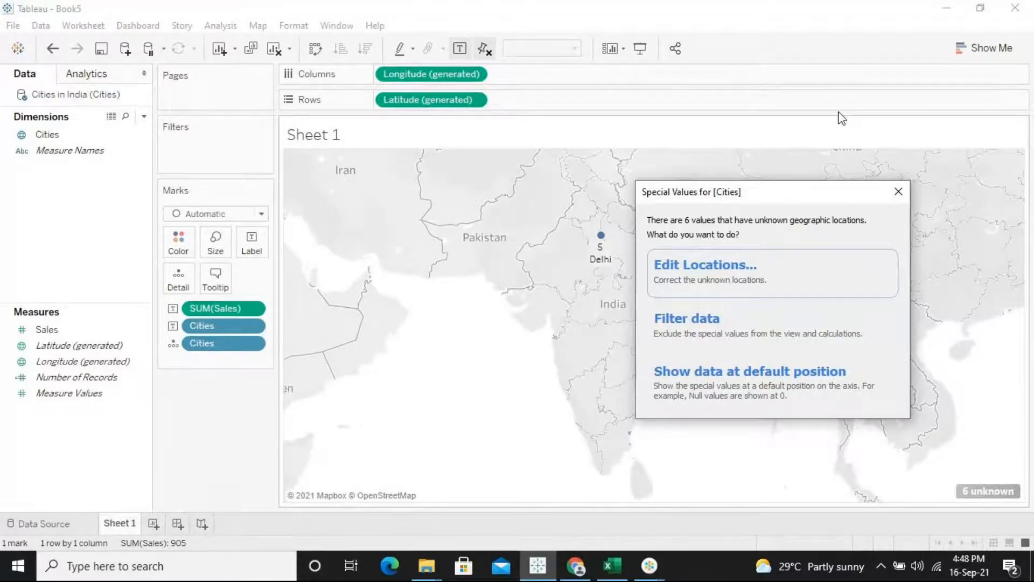
{"action": "left_click_drag", "start_coordinate": [744, 203], "coordinate": [570, 206]}
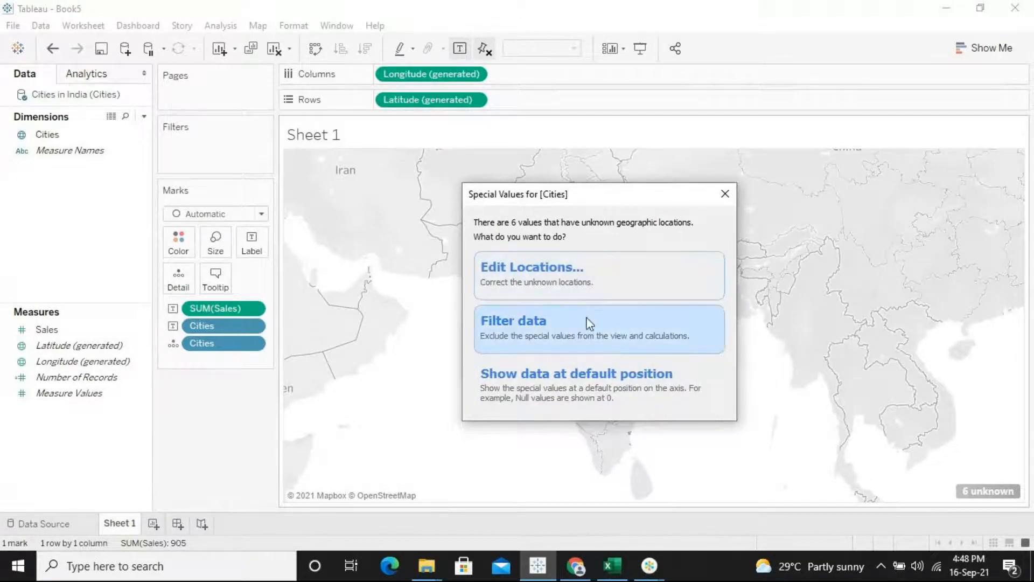
{"action": "left_click", "coordinate": [575, 296]}
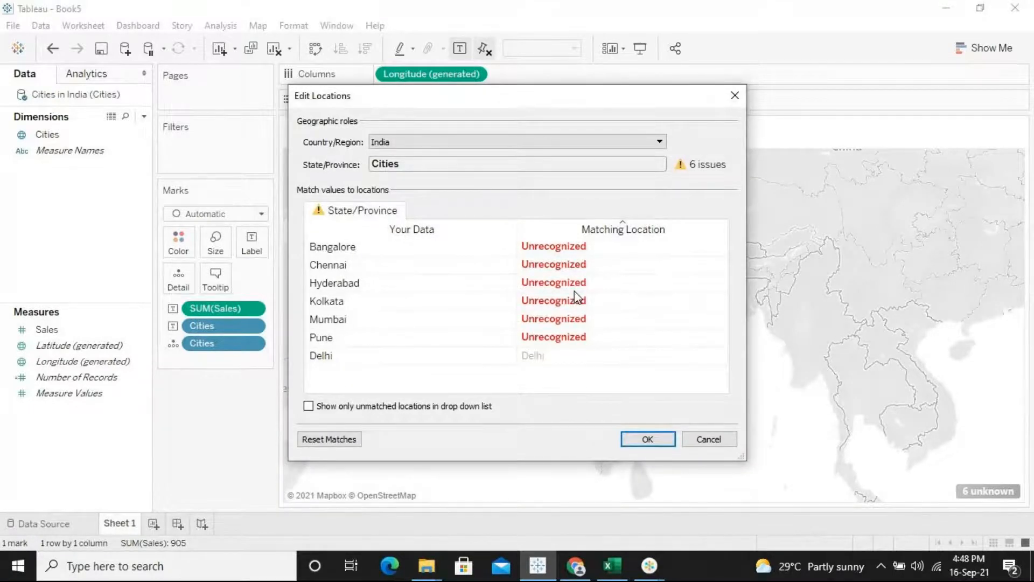
- Check the Country/Region options available for matching the Cities values to locations
{"action": "left_click", "coordinate": [380, 141]}
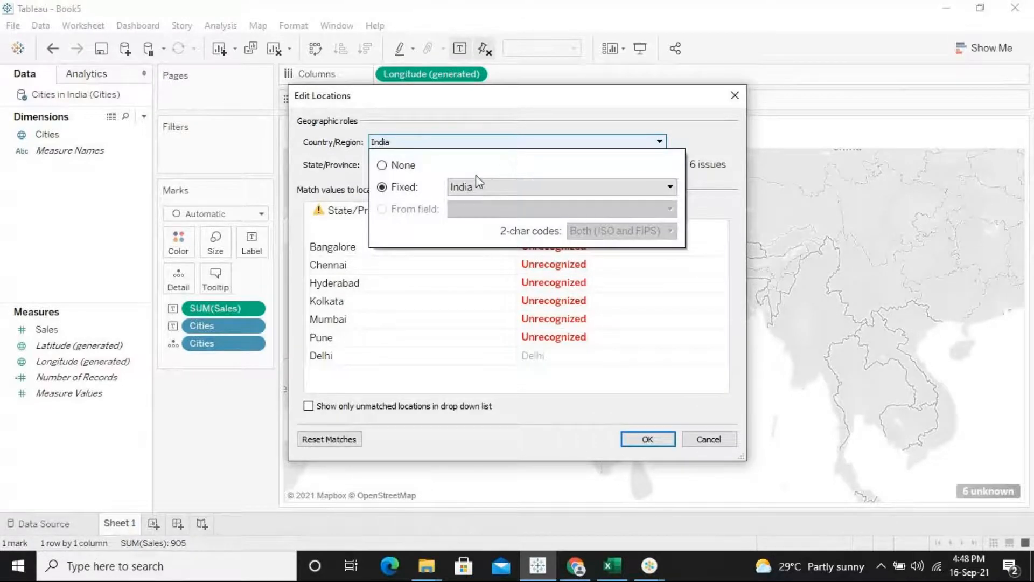
{"action": "left_click", "coordinate": [454, 144]}
{"action": "left_click", "coordinate": [445, 138]}
{"action": "left_click", "coordinate": [531, 392]}
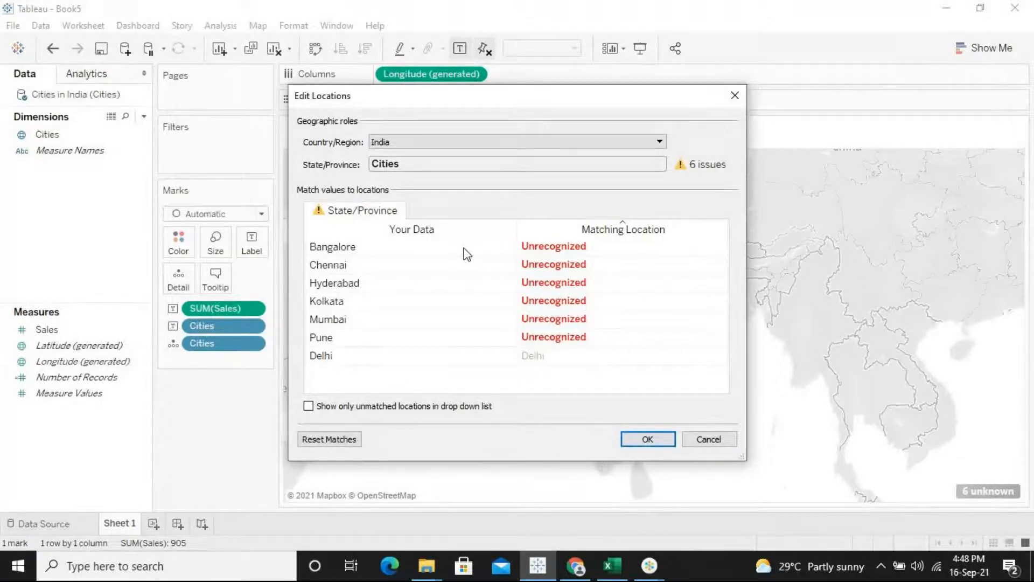
- Switch to Chrome and search the web for "latitude and longitude of bangalore"
{"action": "left_click", "coordinate": [547, 360]}
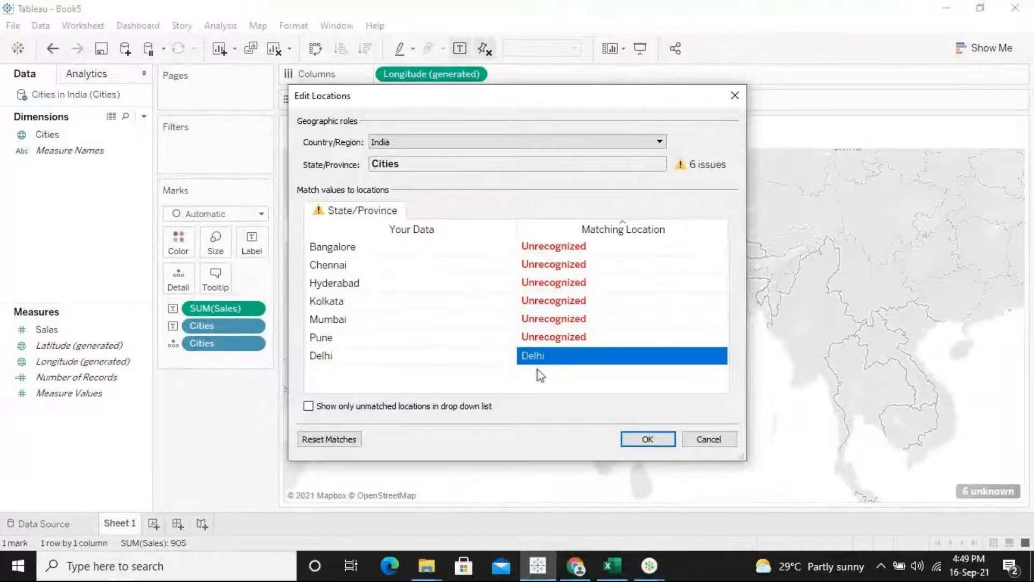
{"action": "left_click", "coordinate": [575, 565]}
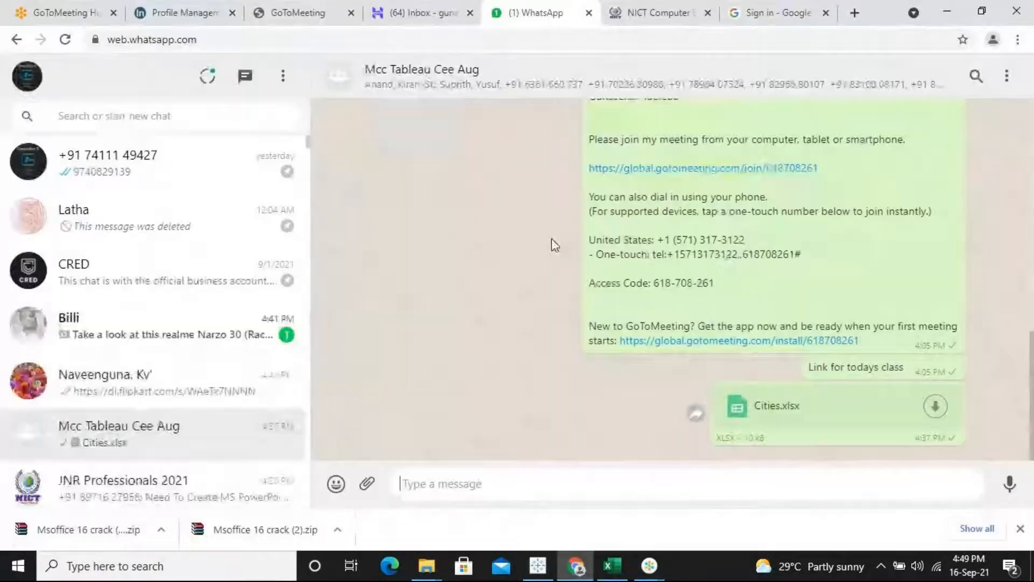
{"action": "left_click", "coordinate": [781, 11]}
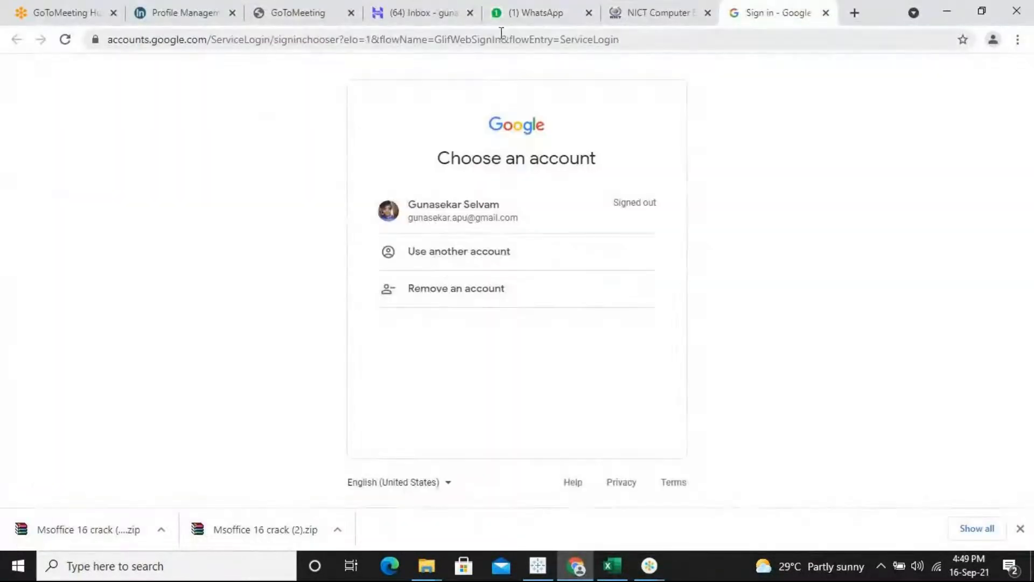
{"action": "left_click", "coordinate": [476, 43]}
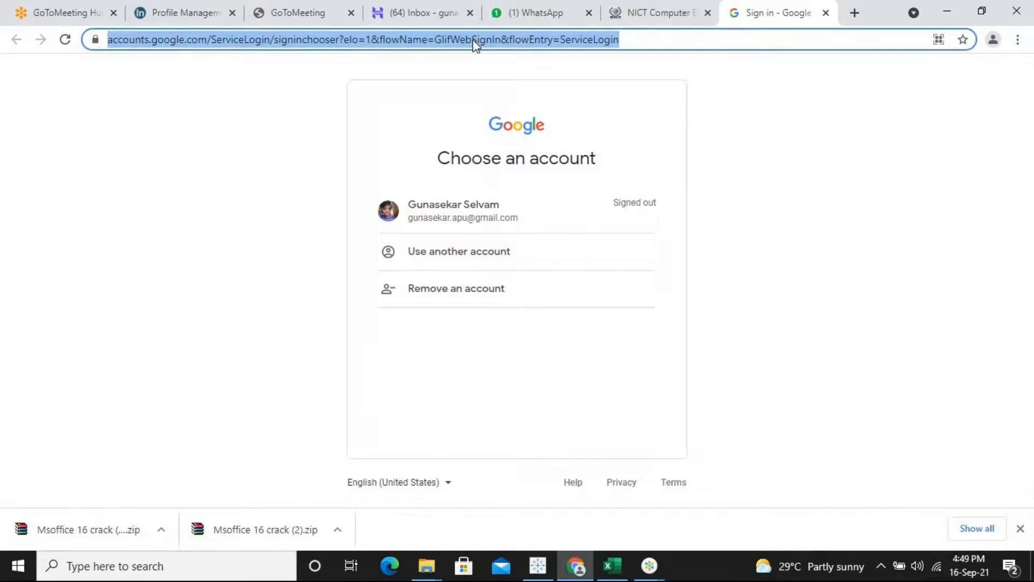
{"action": "key", "text": "BackSpace"}
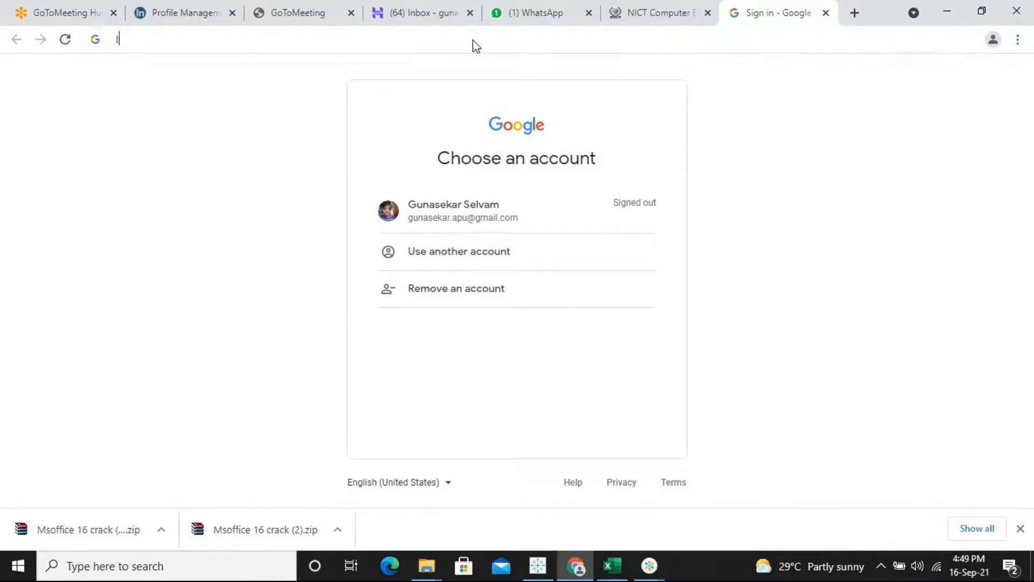
{"action": "type", "text": "lati"}
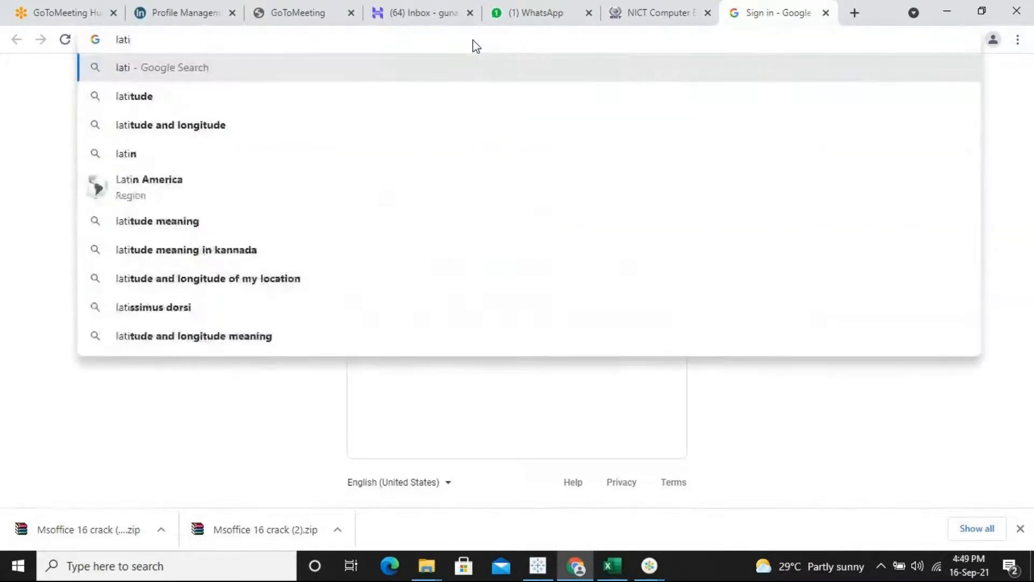
{"action": "key", "text": "Down"}
{"action": "key", "text": "Down"}
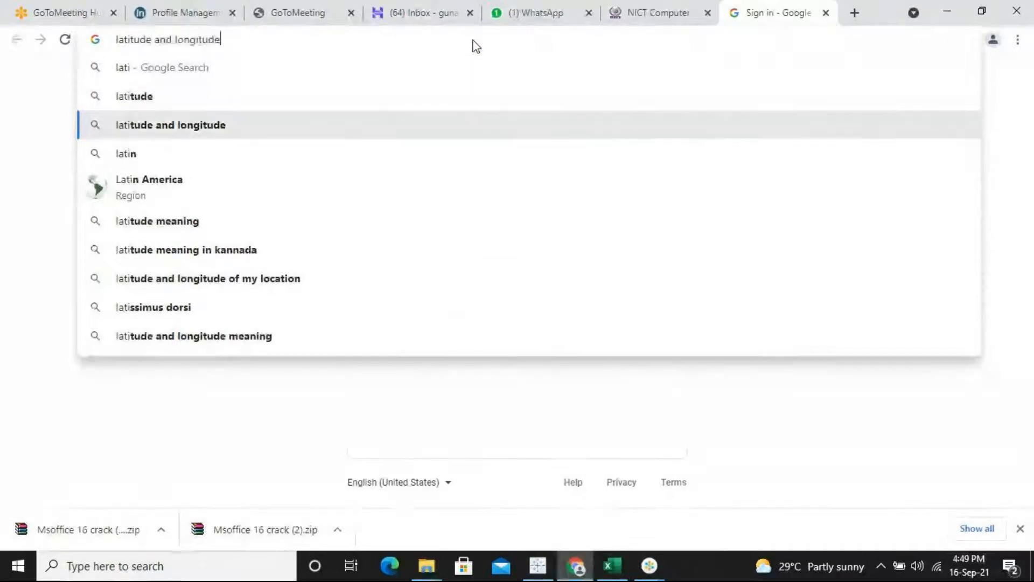
{"action": "type", "text": "of"}
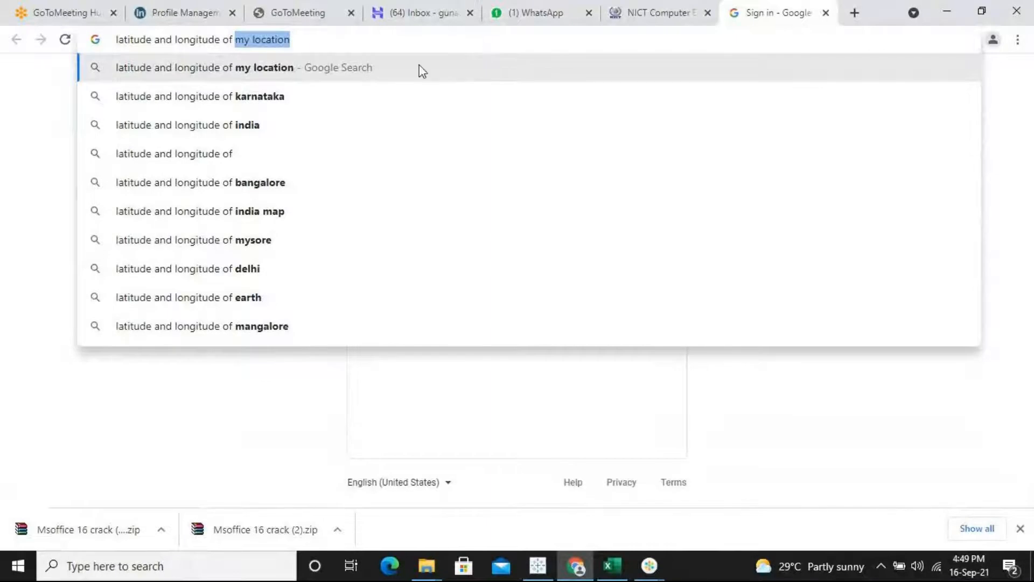
{"action": "left_click", "coordinate": [326, 182]}
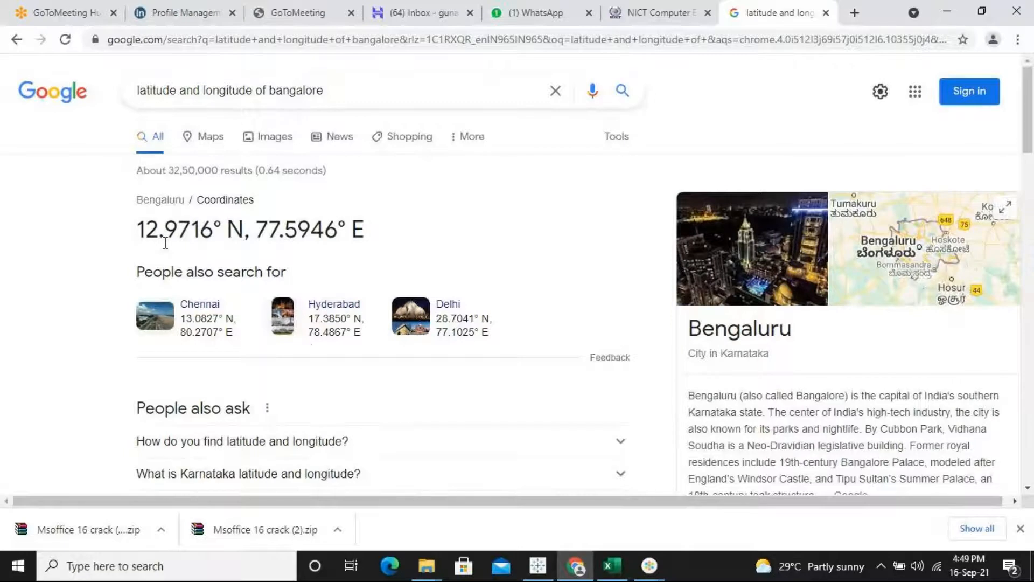
- Find Bengaluru's decimal latitude among the search results and copy the value 12.971599
{"action": "left_click_drag", "start_coordinate": [1030, 126], "coordinate": [1030, 151]}
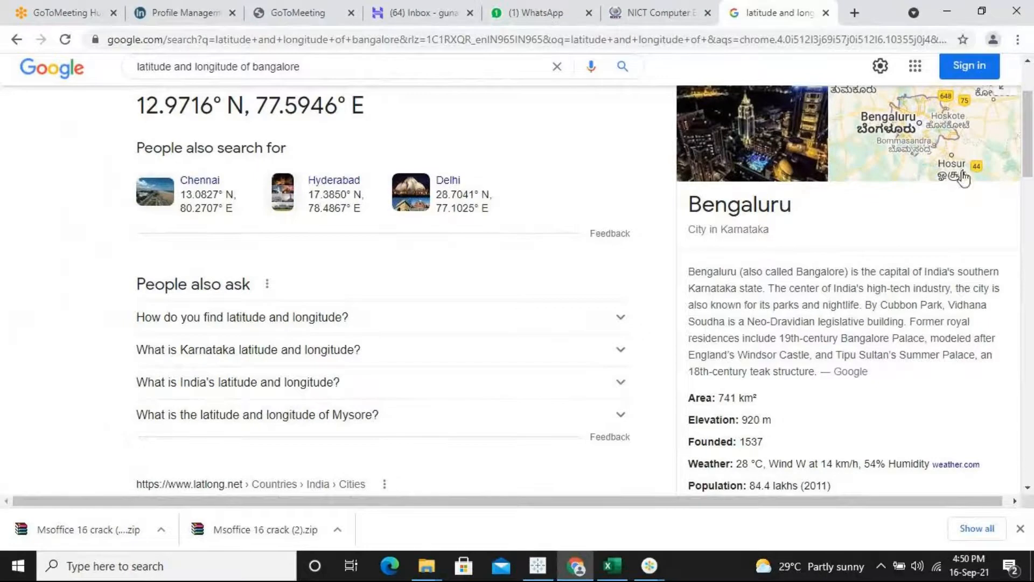
{"action": "left_click_drag", "start_coordinate": [1028, 164], "coordinate": [1025, 225]}
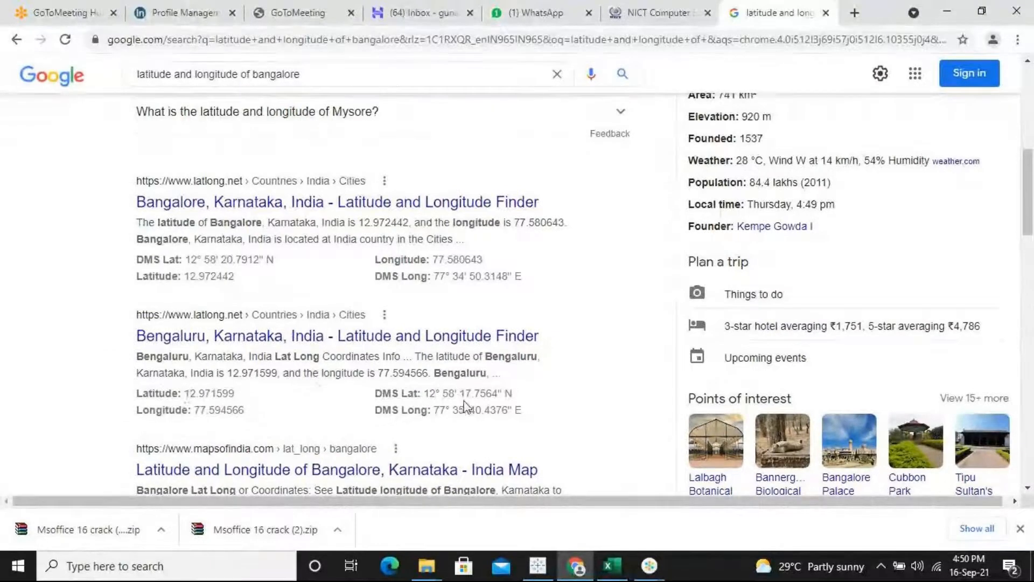
{"action": "left_click_drag", "start_coordinate": [1026, 194], "coordinate": [1024, 234]}
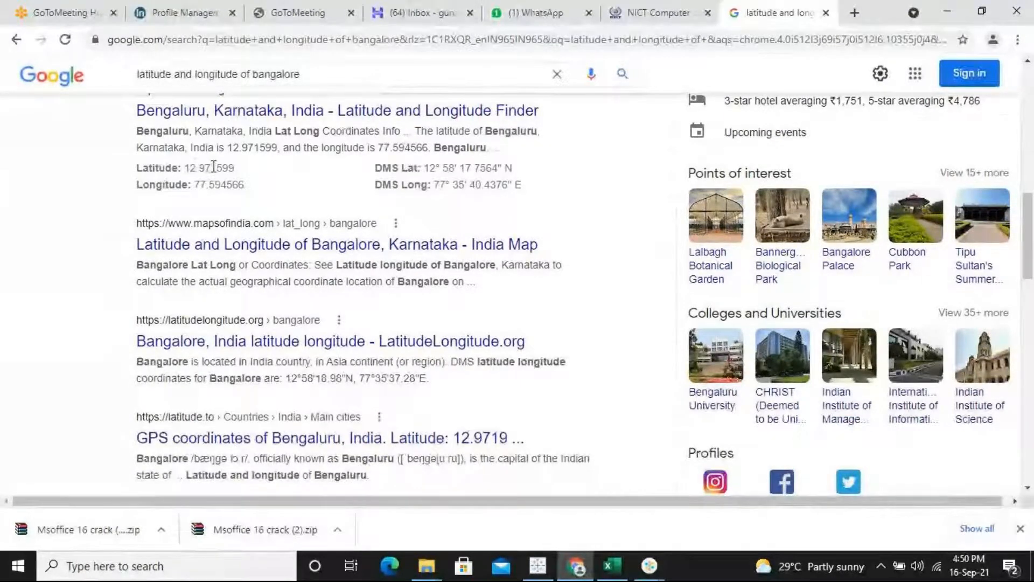
{"action": "left_click_drag", "start_coordinate": [234, 168], "coordinate": [187, 167]}
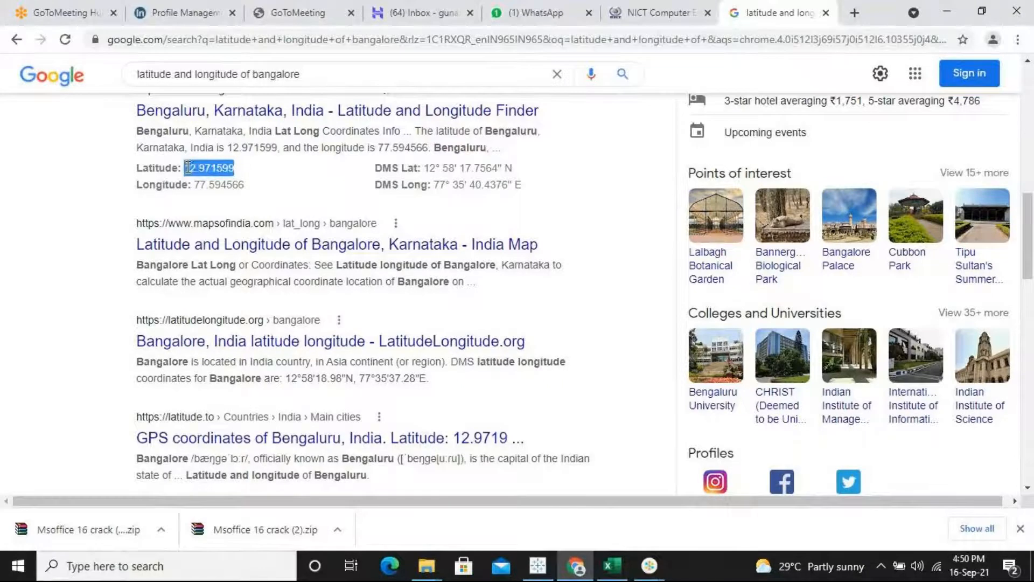
{"action": "right_click", "coordinate": [230, 169]}
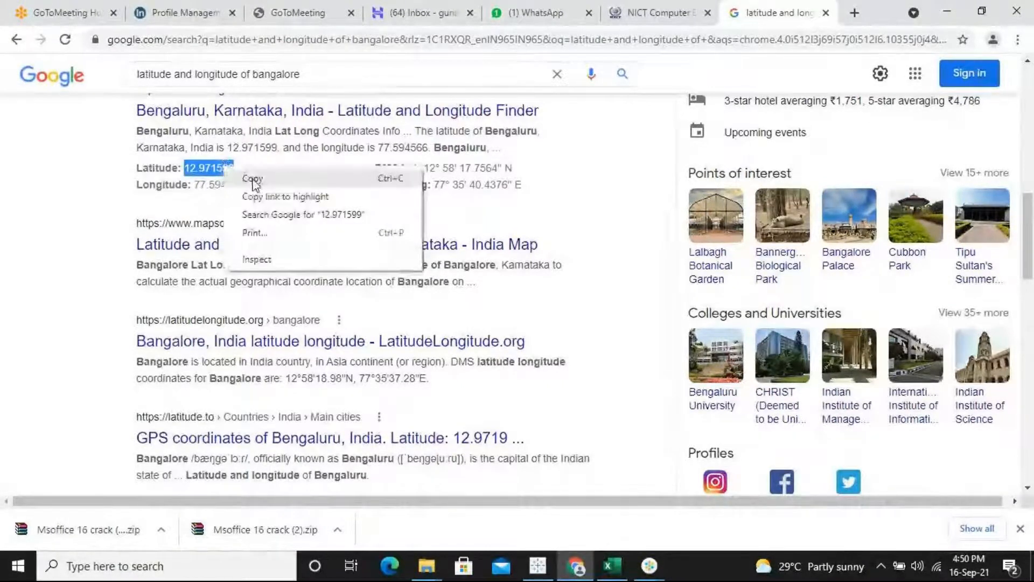
{"action": "left_click", "coordinate": [252, 179]}
- Switch back to Tableau and match the unrecognized Bangalore value to the Karnataka location
{"action": "left_click", "coordinate": [545, 552]}
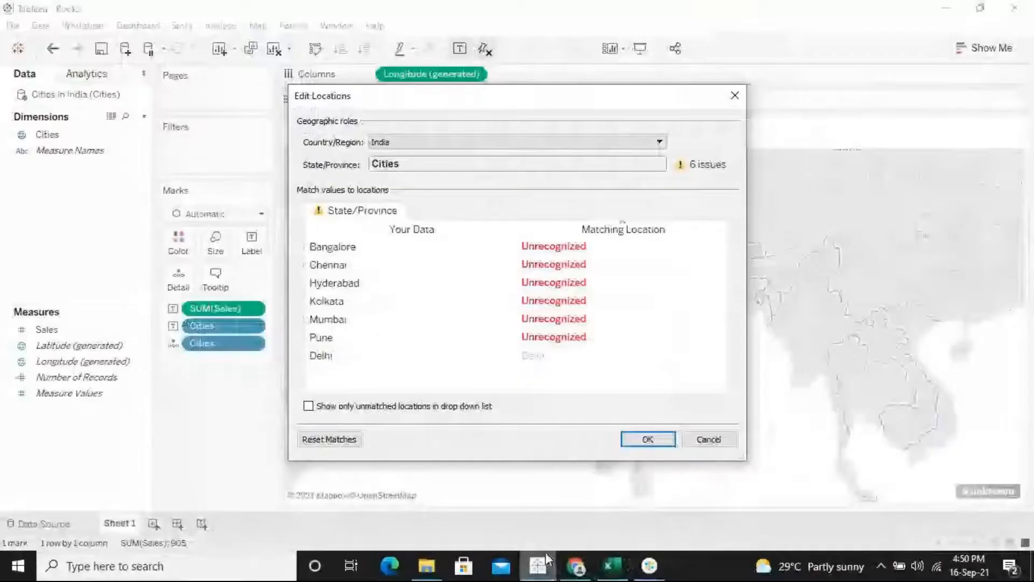
{"action": "left_click", "coordinate": [554, 246]}
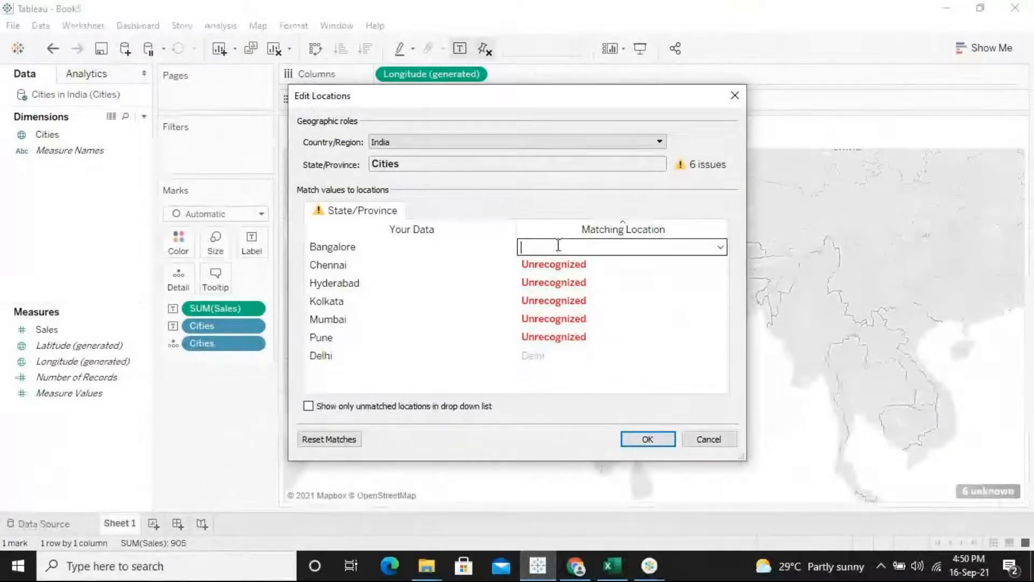
{"action": "left_click", "coordinate": [722, 250]}
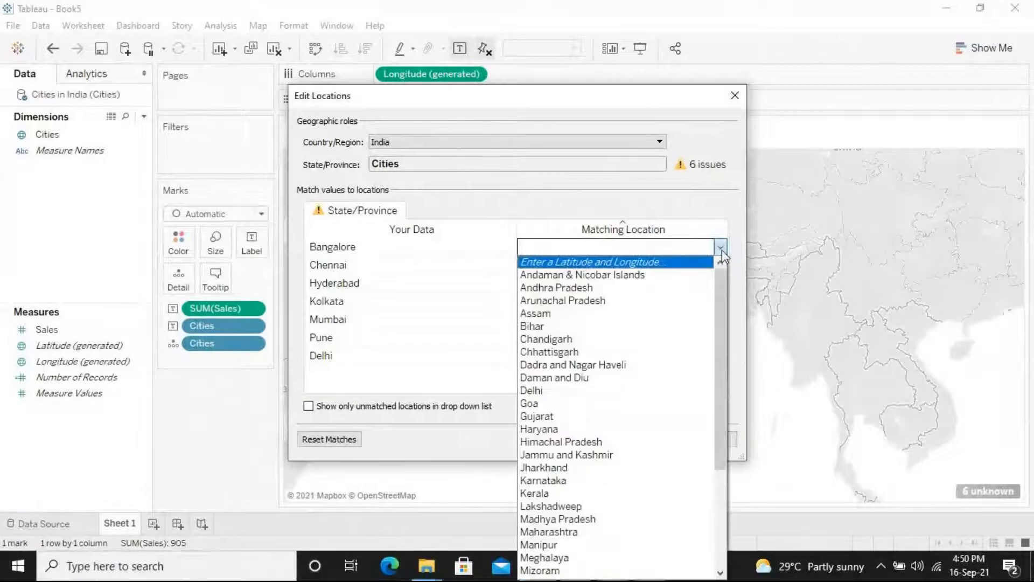
{"action": "left_click_drag", "start_coordinate": [719, 287], "coordinate": [725, 351]}
{"action": "left_click", "coordinate": [457, 231]}
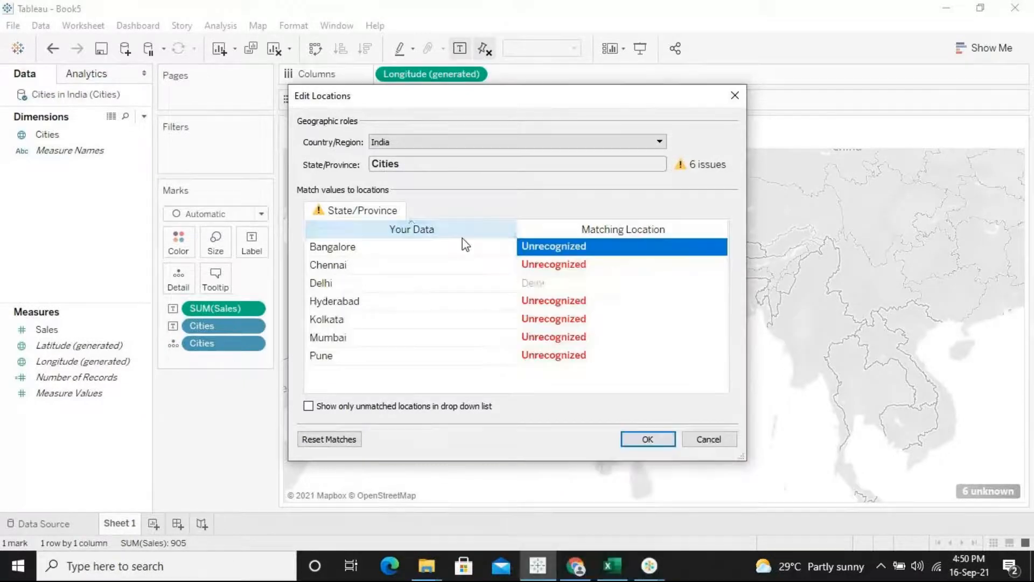
{"action": "left_click", "coordinate": [589, 249]}
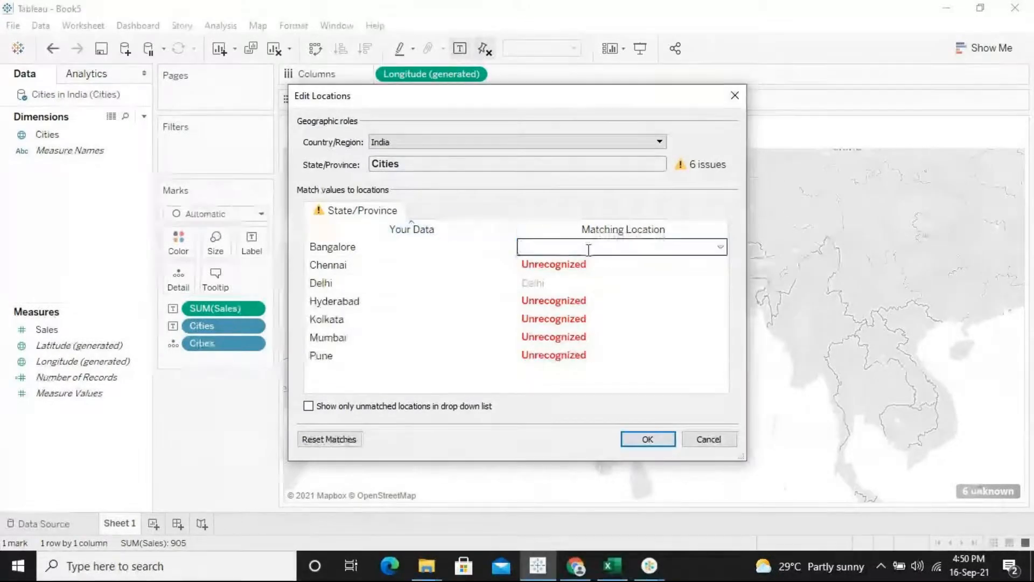
{"action": "left_click", "coordinate": [721, 247]}
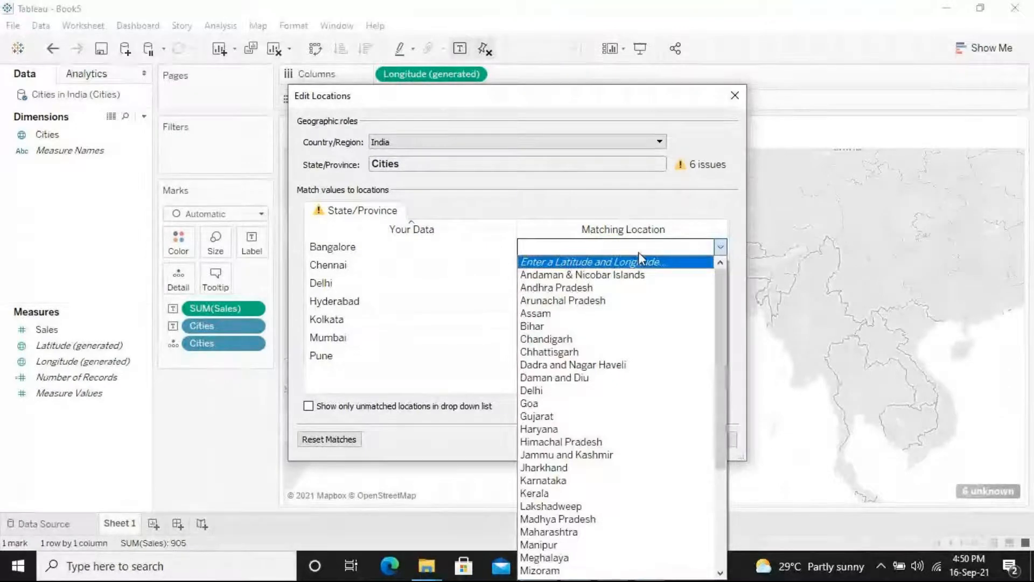
{"action": "left_click", "coordinate": [623, 248]}
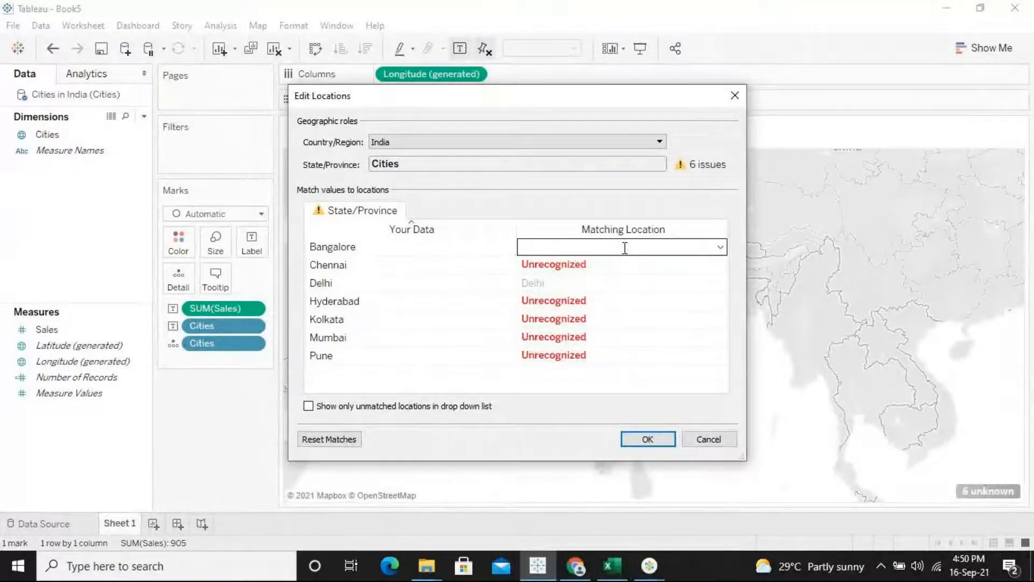
{"action": "left_click", "coordinate": [720, 247]}
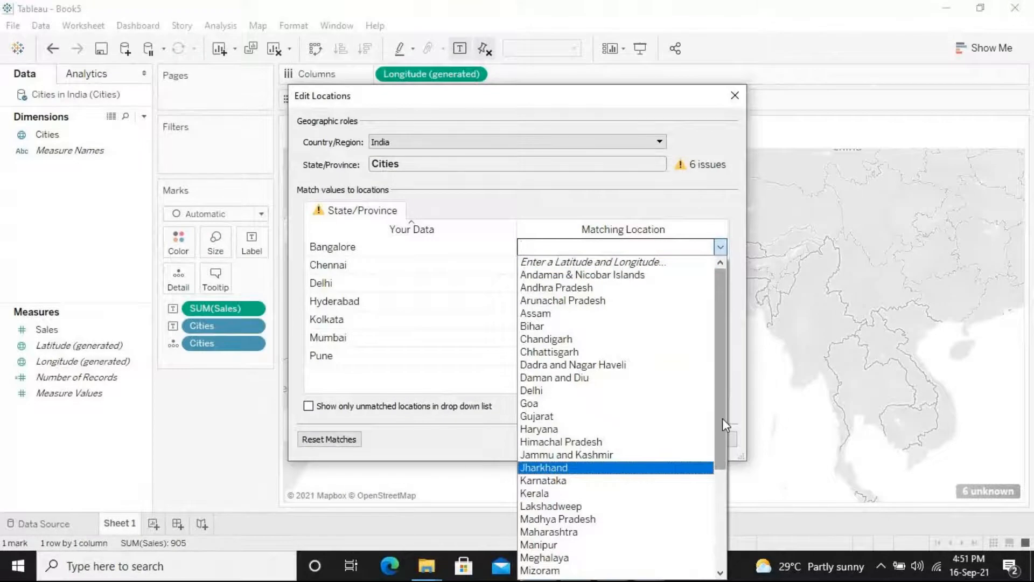
{"action": "left_click_drag", "start_coordinate": [722, 418], "coordinate": [718, 525]}
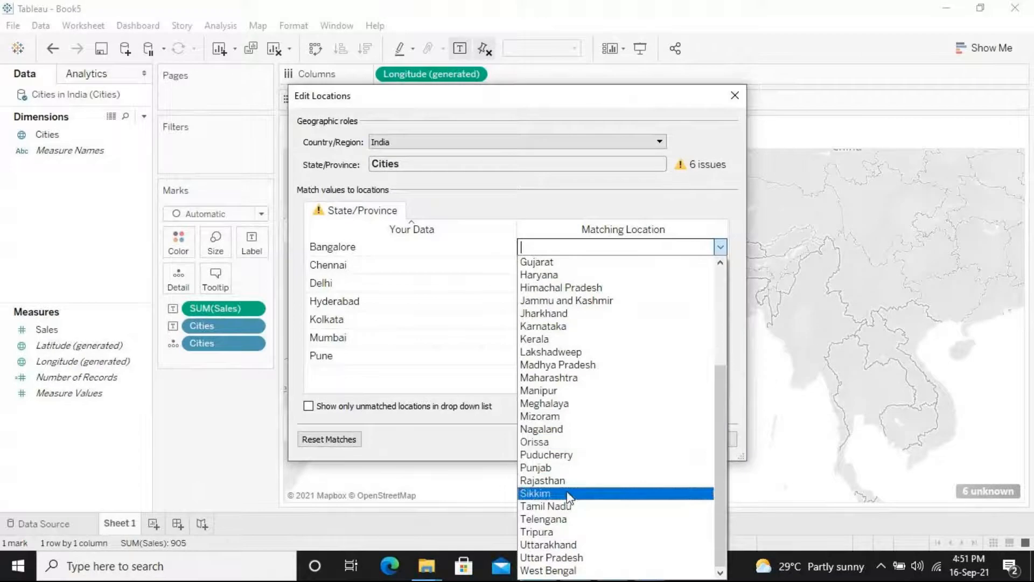
{"action": "left_click", "coordinate": [593, 327]}
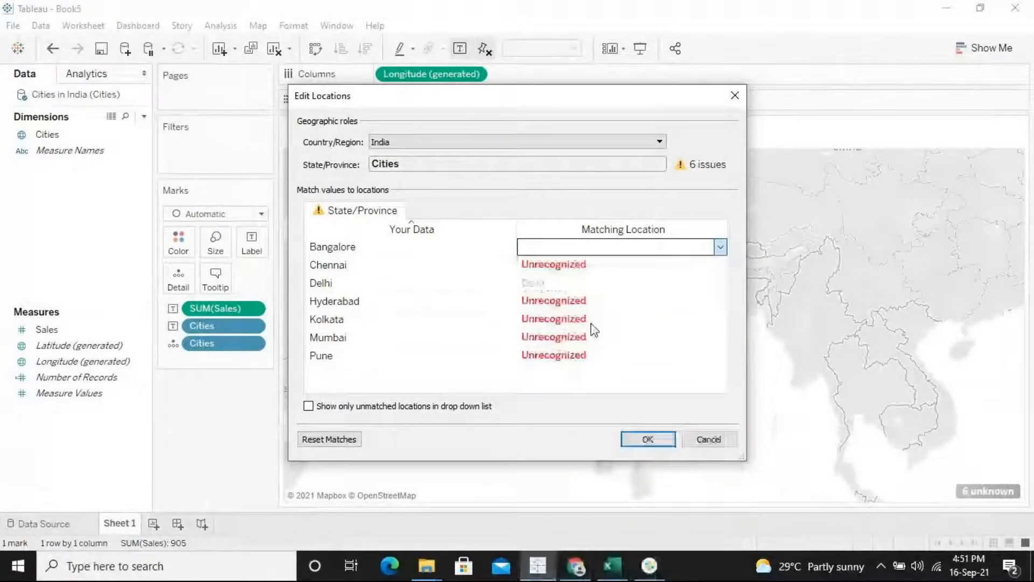
{"action": "left_click", "coordinate": [573, 269]}
{"action": "left_click", "coordinate": [720, 265]}
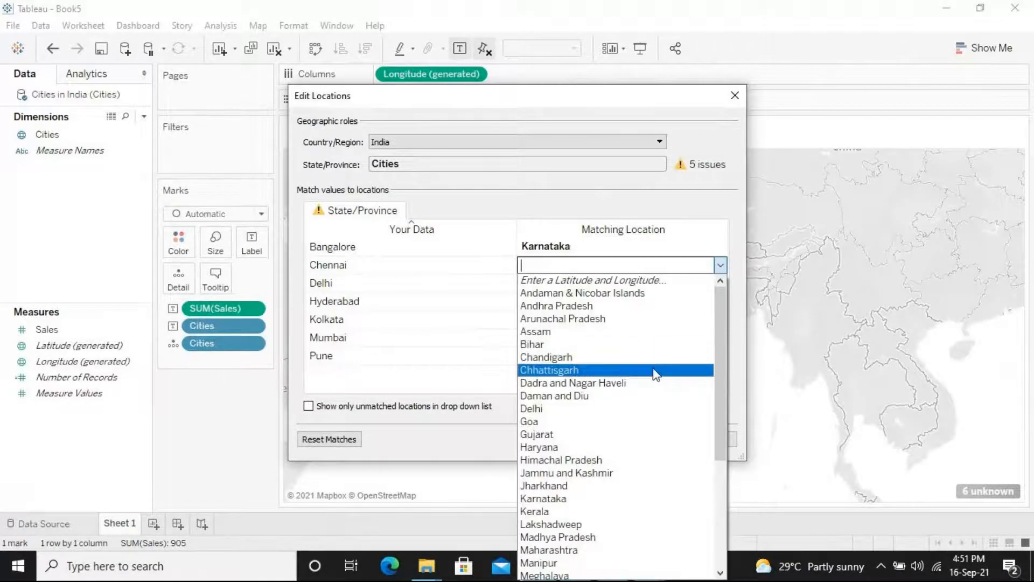
{"action": "left_click", "coordinate": [441, 423]}
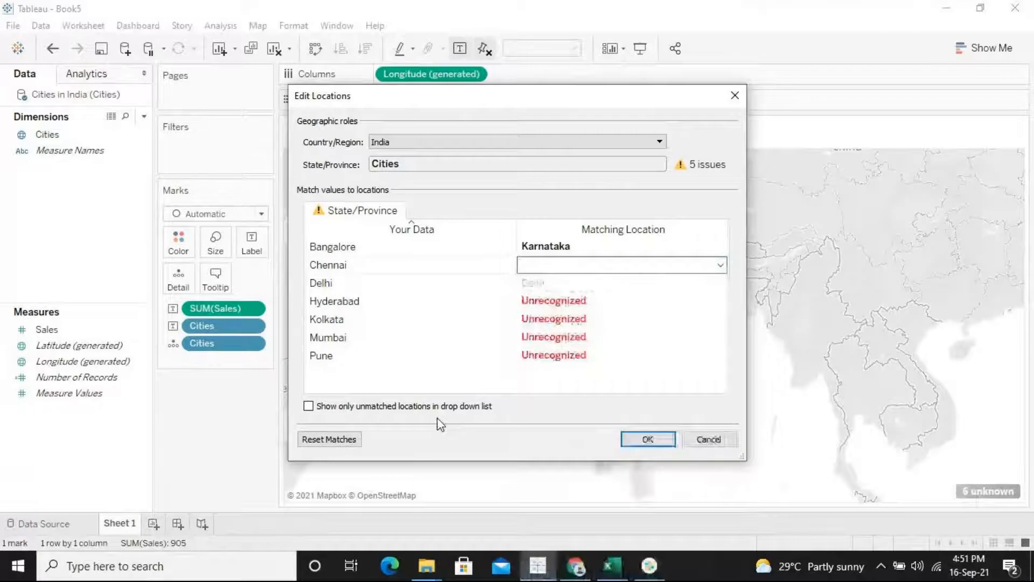
{"action": "left_click", "coordinate": [612, 300]}
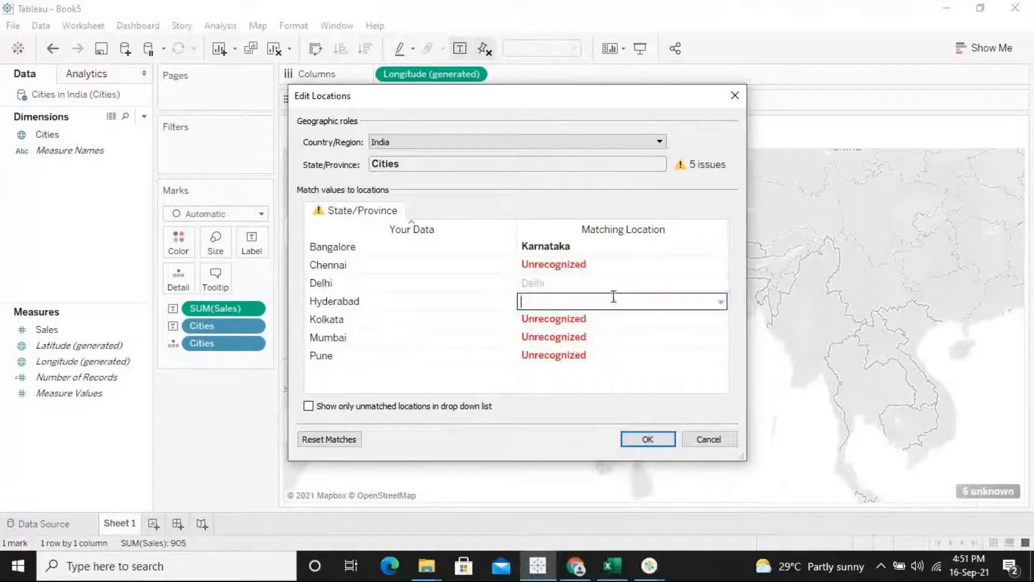
{"action": "left_click", "coordinate": [721, 301]}
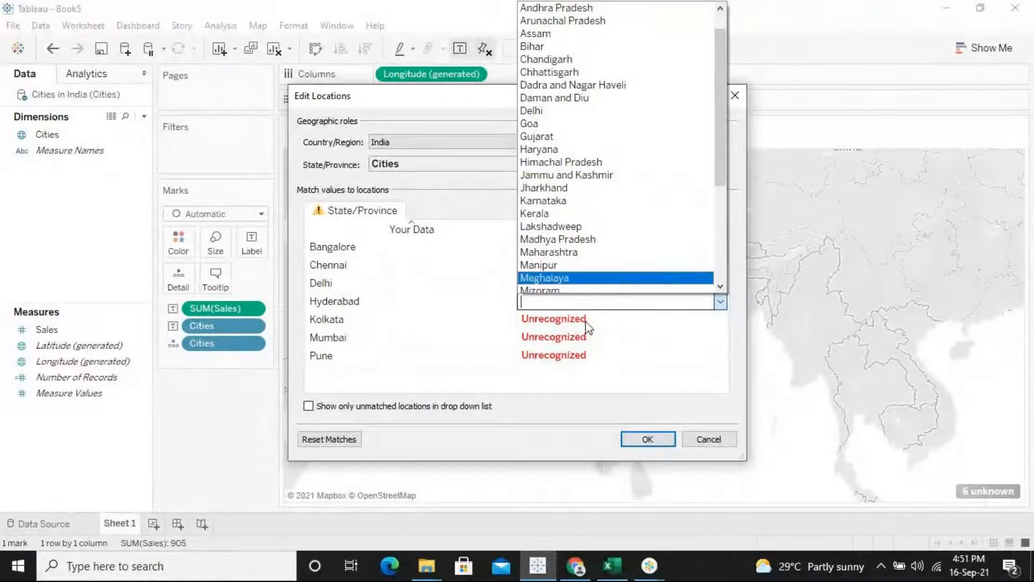
{"action": "left_click_drag", "start_coordinate": [720, 164], "coordinate": [715, 243]}
{"action": "left_click", "coordinate": [565, 436]}
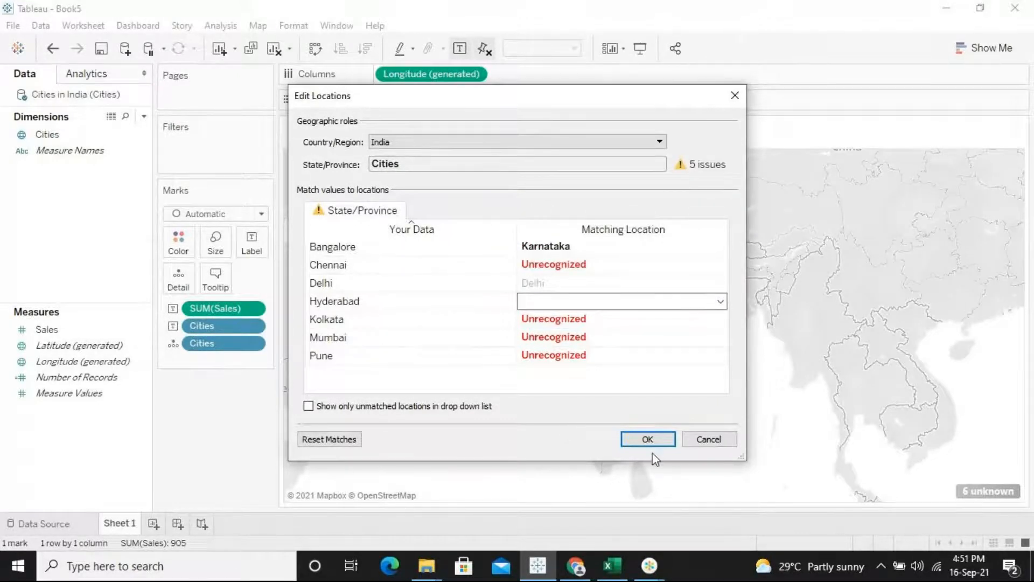
- Apply the edited locations and check the details of the Bangalore mark on the map
{"action": "left_click", "coordinate": [646, 439]}
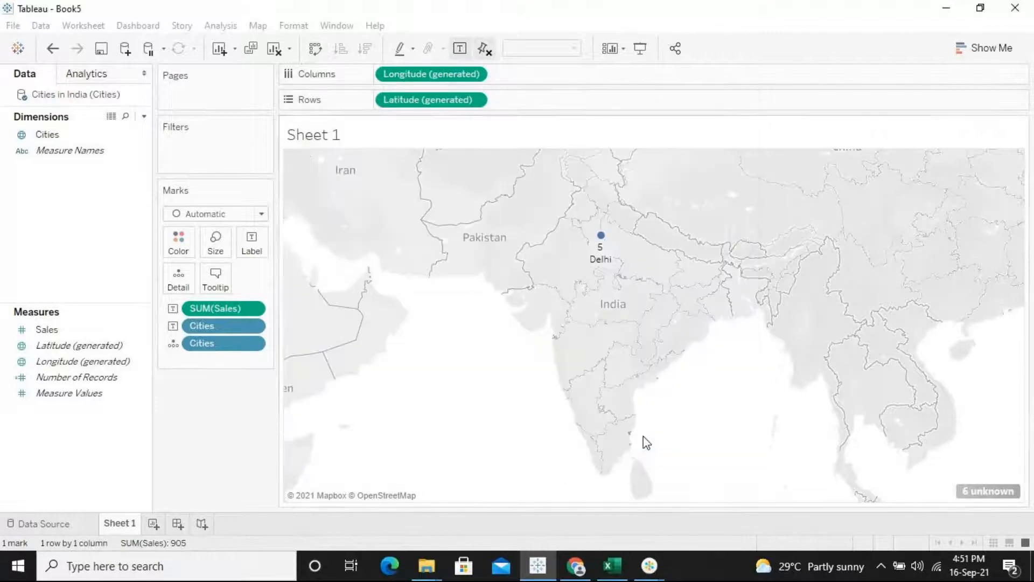
{"action": "mouse_move", "coordinate": [590, 416]}
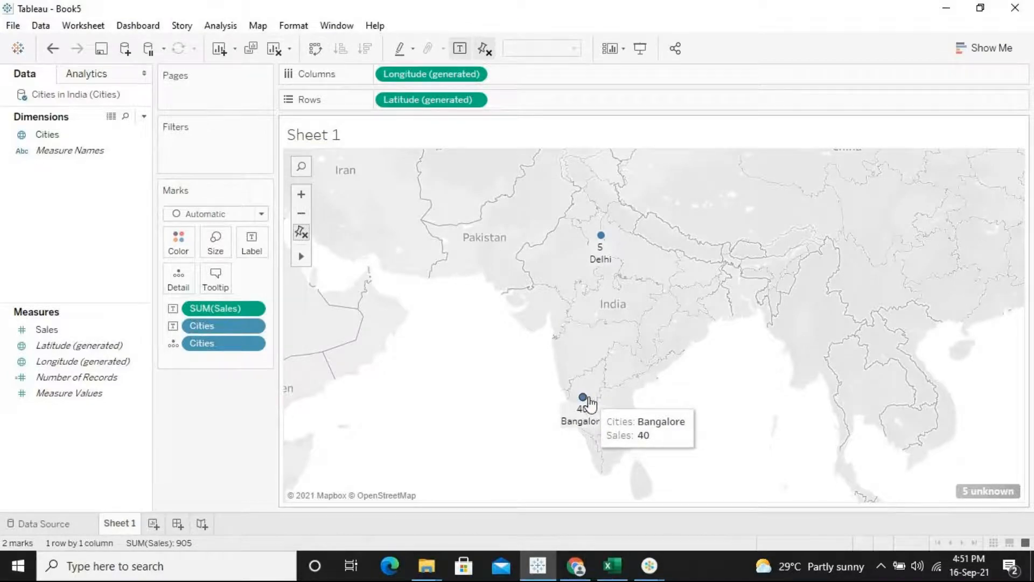
- Reopen the location editor for the remaining unknown Cities values and check the matching-location options for Chennai
{"action": "left_click", "coordinate": [980, 491]}
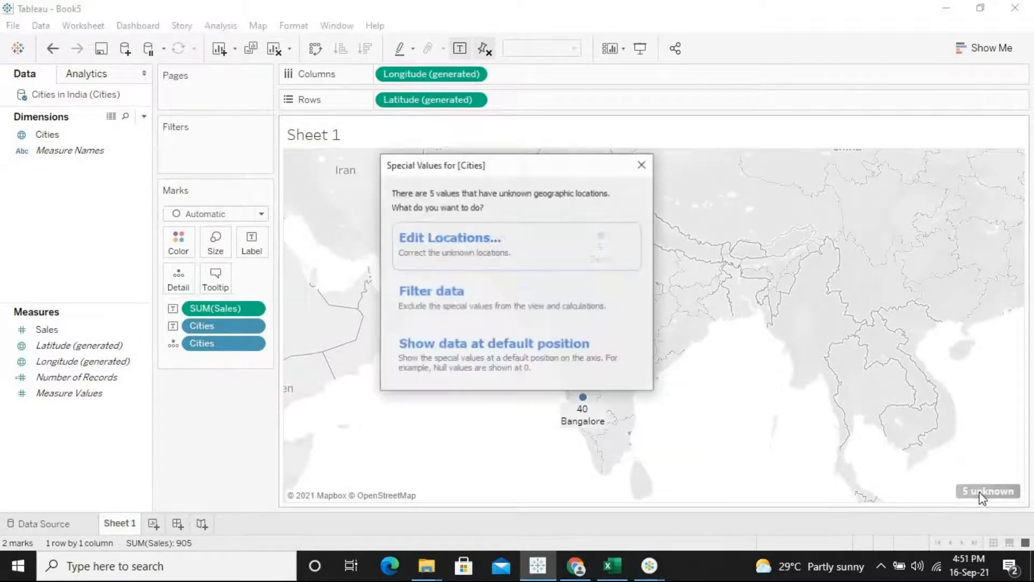
{"action": "left_click", "coordinate": [435, 246]}
{"action": "left_click", "coordinate": [560, 257]}
{"action": "left_click", "coordinate": [561, 246]}
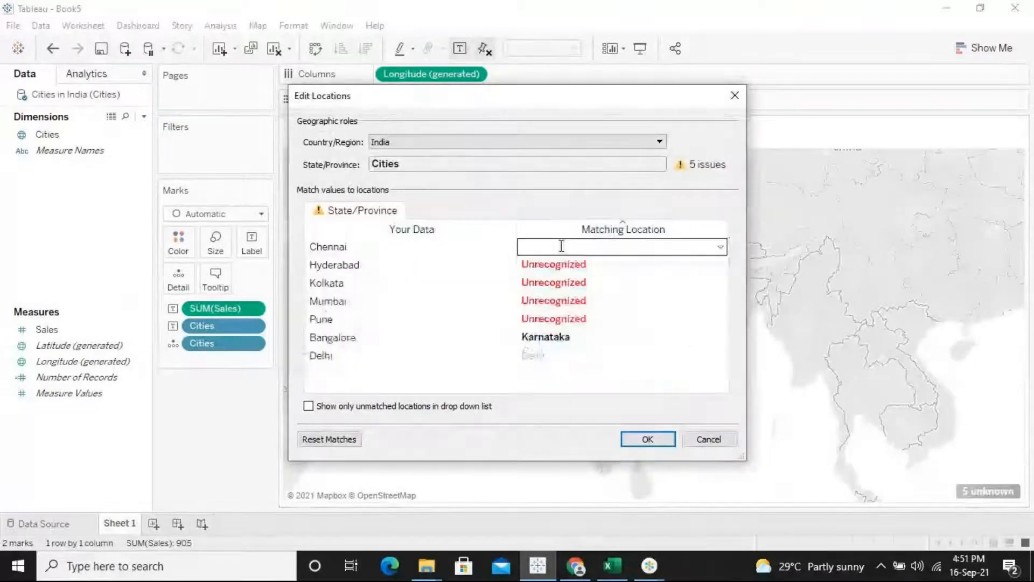
{"action": "left_click", "coordinate": [709, 243]}
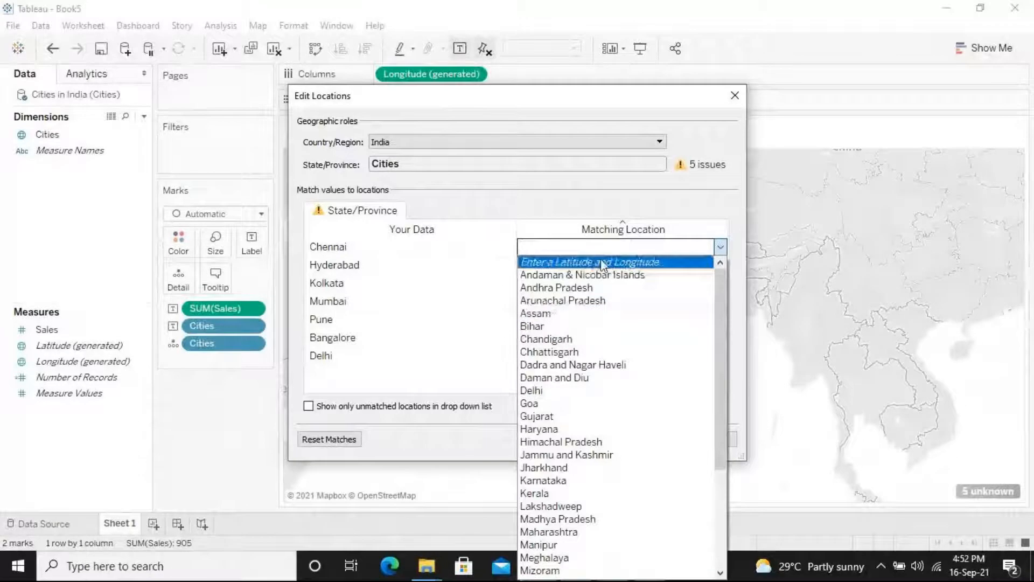
{"action": "left_click", "coordinate": [466, 537]}
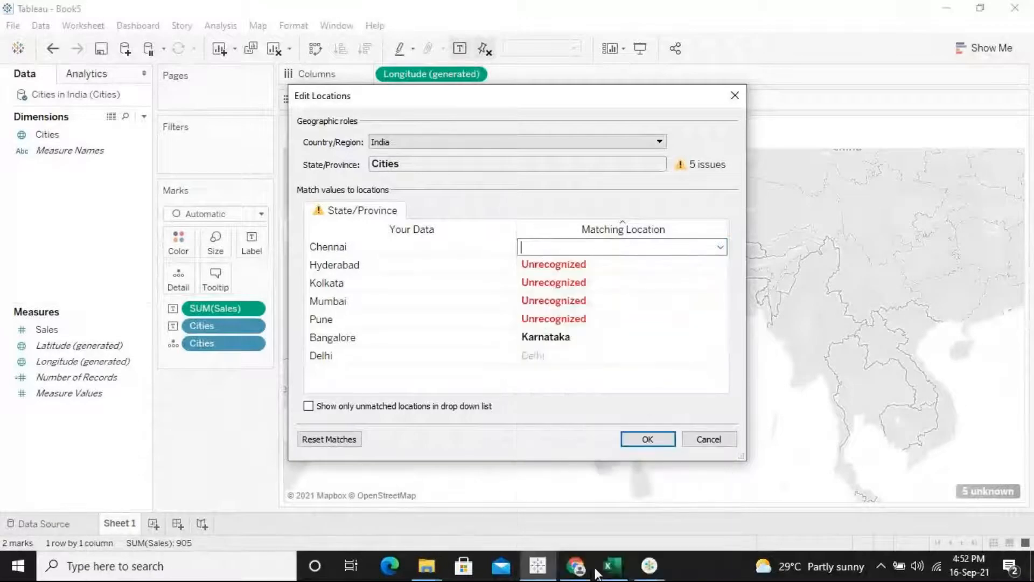
- Switch to the browser, search for "latitude and longitude of chennai", find its decimal coordinates in the results, and return to Tableau
{"action": "left_click", "coordinate": [574, 572]}
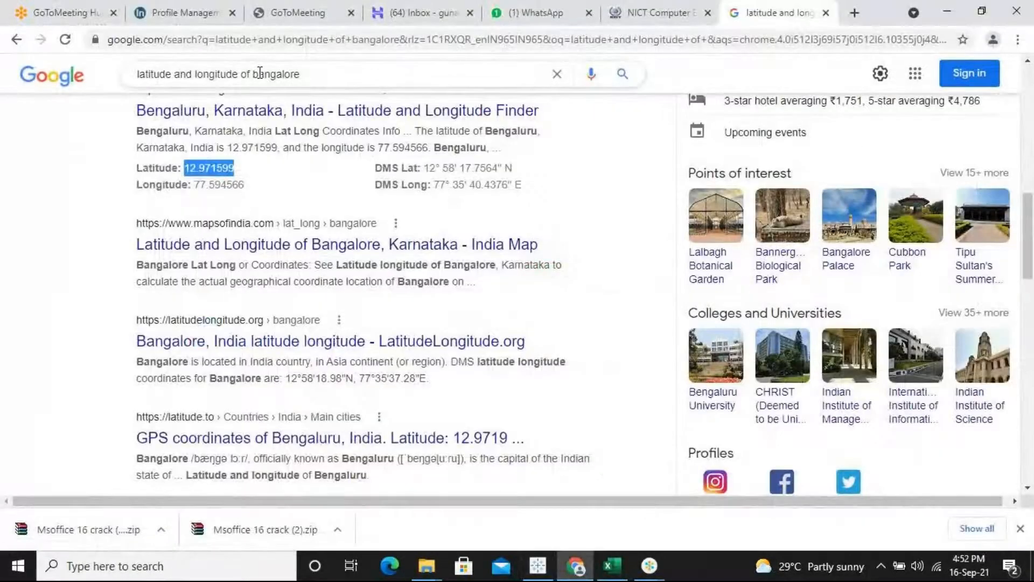
{"action": "left_click", "coordinate": [278, 65]}
{"action": "double_click", "coordinate": [278, 65]}
{"action": "key", "text": "BackSpace"}
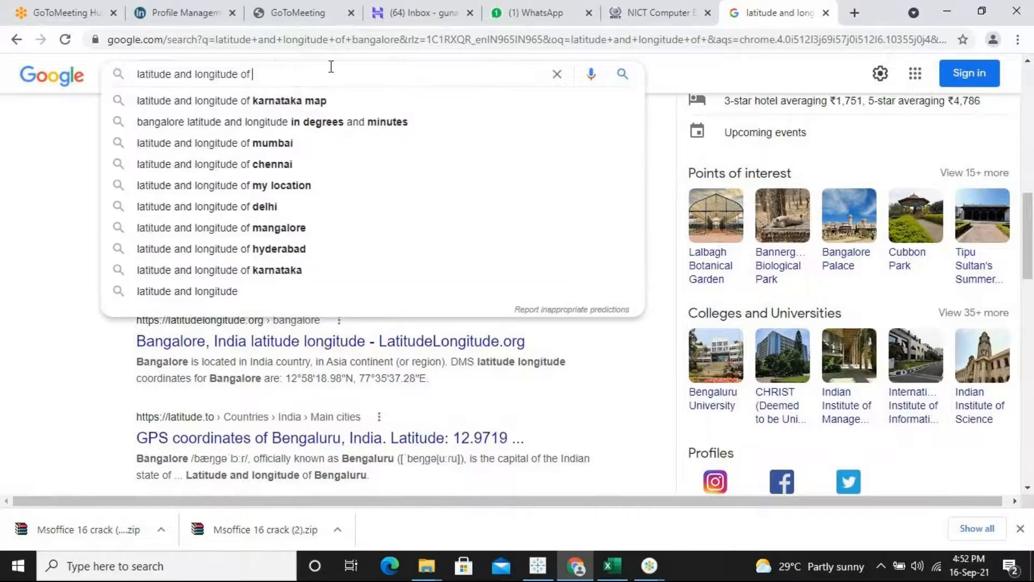
{"action": "type", "text": "ch"}
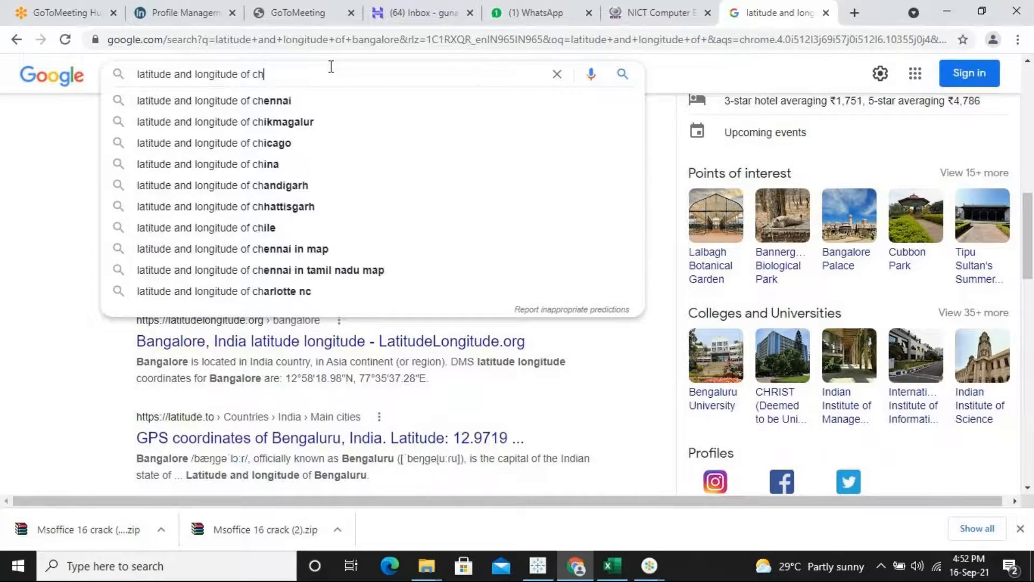
{"action": "type", "text": "ennai"}
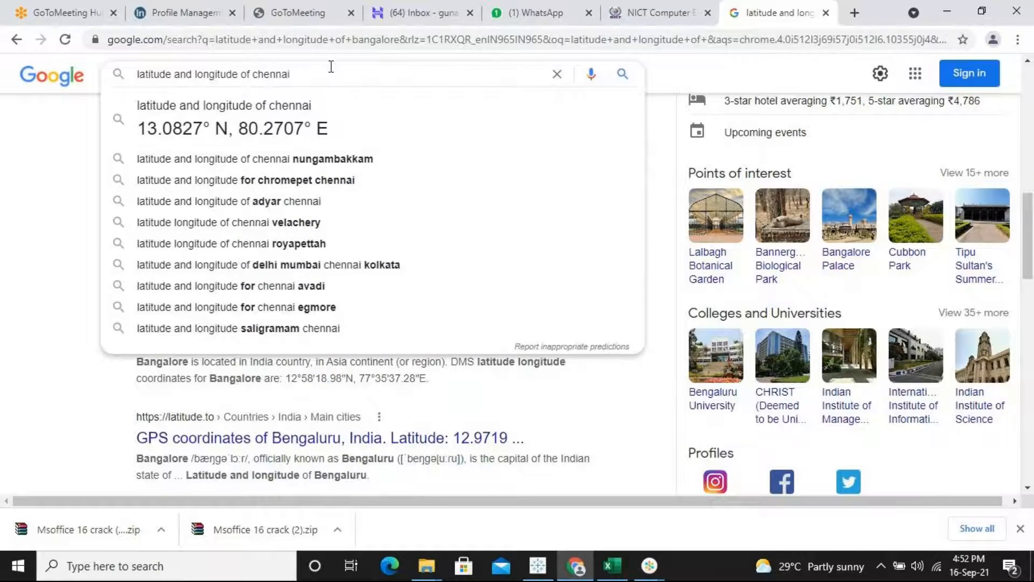
{"action": "left_click", "coordinate": [301, 113]}
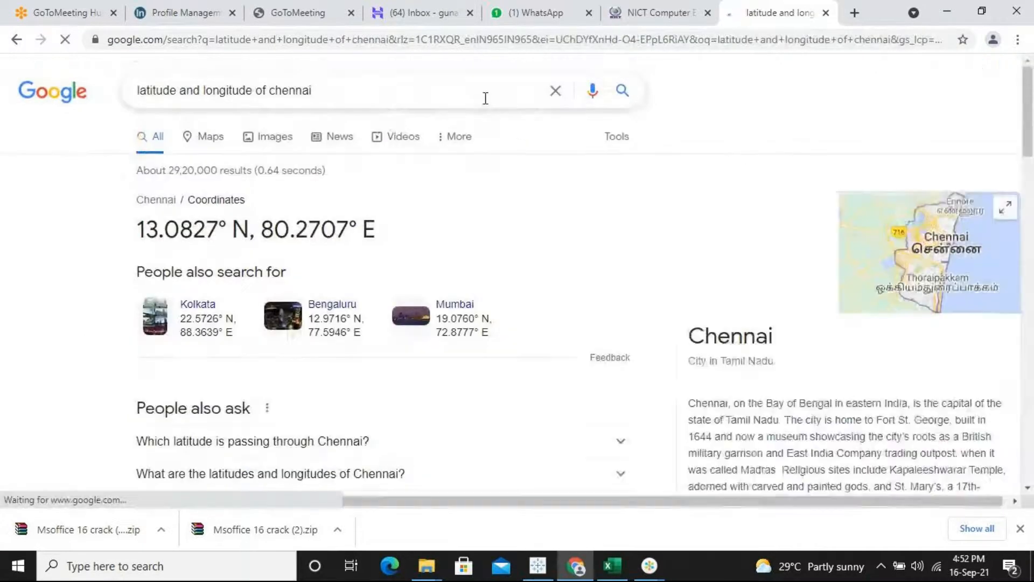
{"action": "left_click_drag", "start_coordinate": [1032, 102], "coordinate": [1033, 185]}
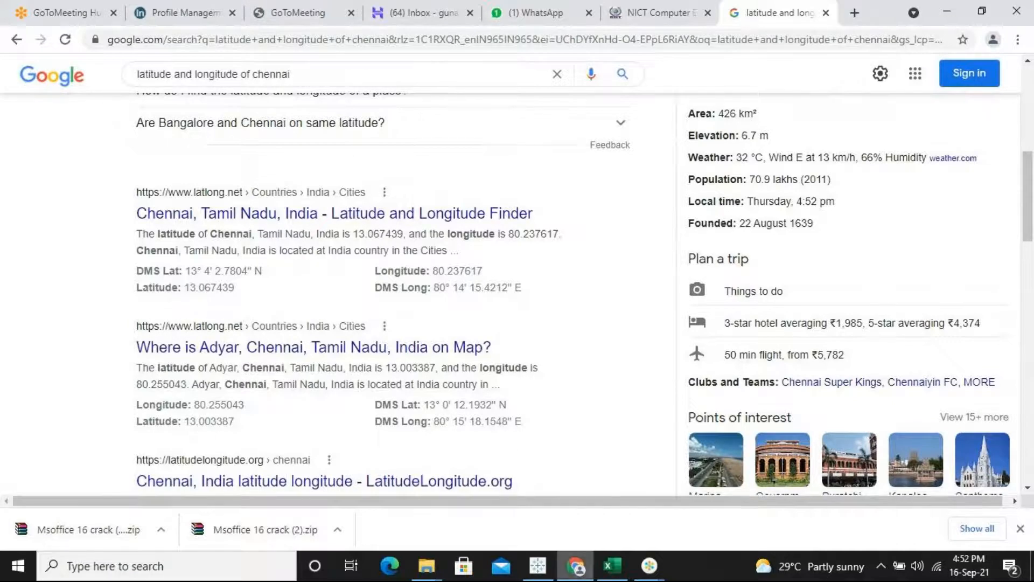
{"action": "left_click", "coordinate": [541, 569]}
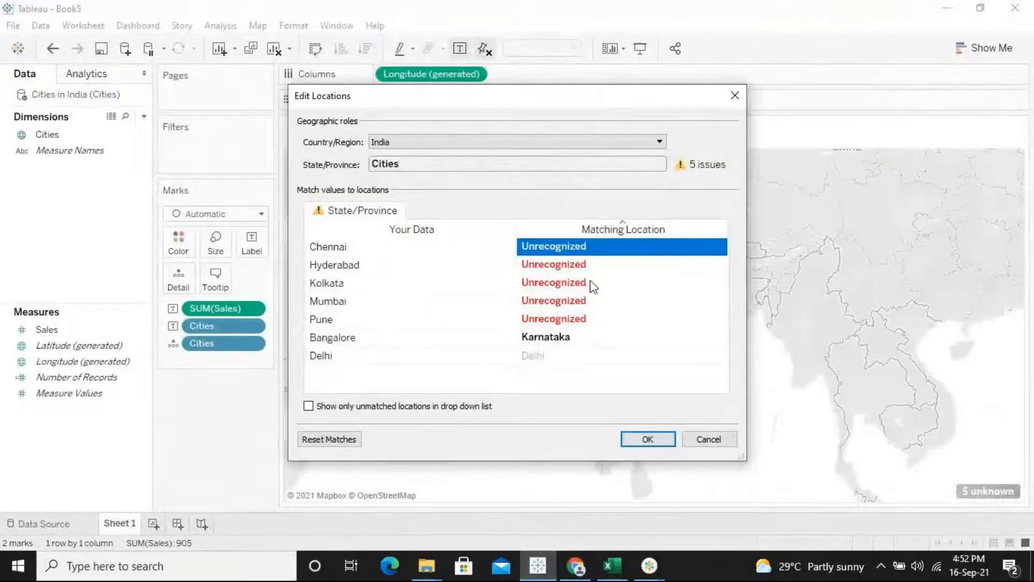
{"action": "left_click", "coordinate": [592, 247]}
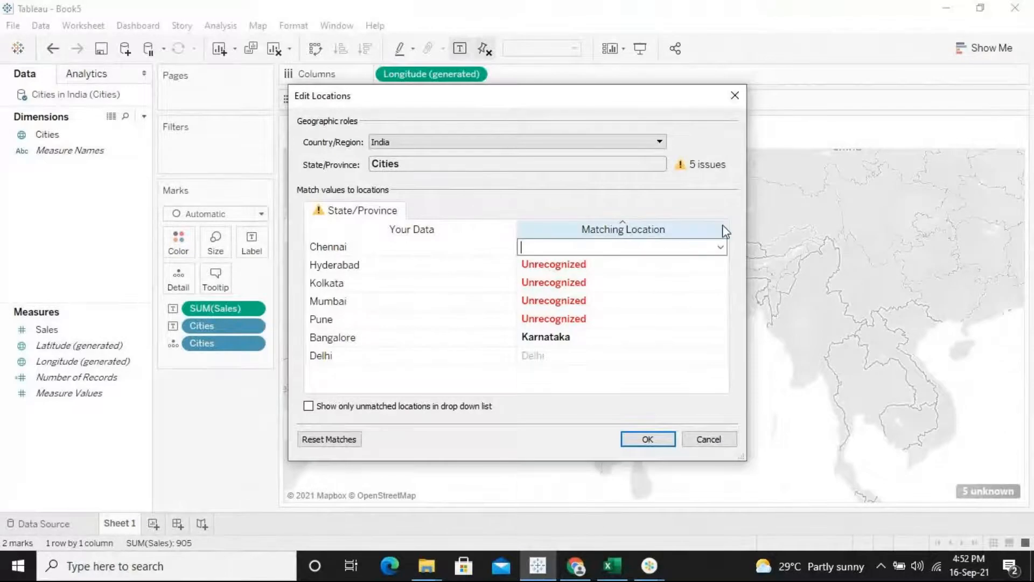
{"action": "left_click", "coordinate": [720, 247]}
{"action": "left_click", "coordinate": [647, 262]}
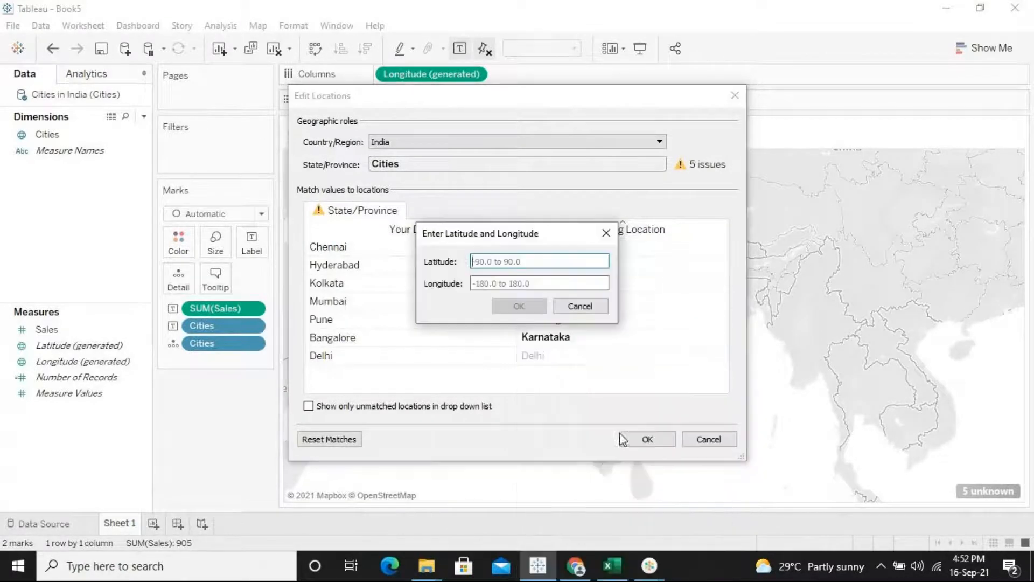
{"action": "left_click", "coordinate": [604, 233]}
- Open the latitude and longitude entry for the unrecognized Chennai value
{"action": "left_click", "coordinate": [616, 246]}
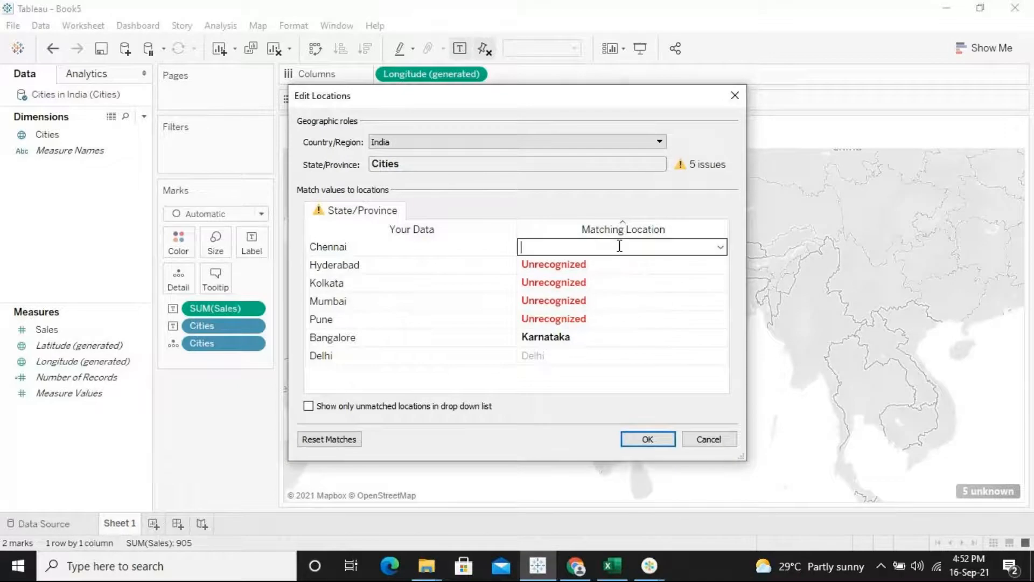
{"action": "left_click", "coordinate": [720, 247]}
{"action": "left_click", "coordinate": [627, 264]}
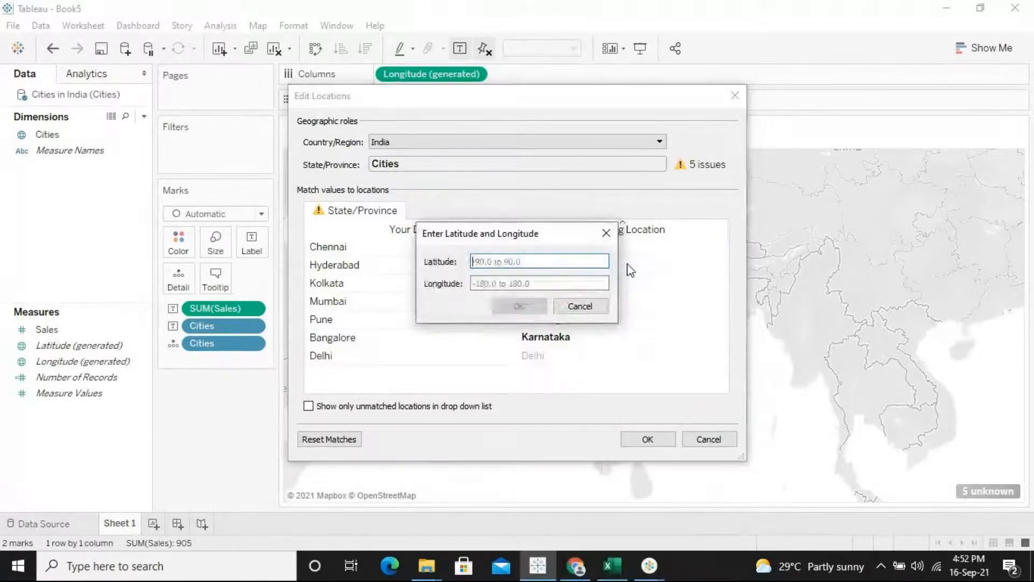
{"action": "left_click", "coordinate": [494, 268]}
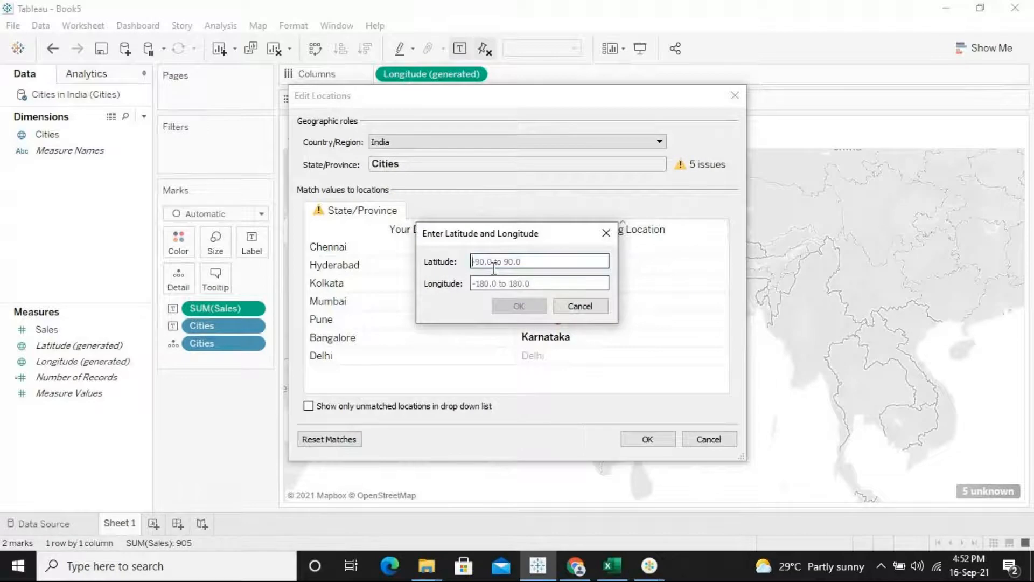
- Copy Chennai's latitude 13.067439 from the browser's search results and paste it as the latitude in Tableau
{"action": "left_click", "coordinate": [572, 571]}
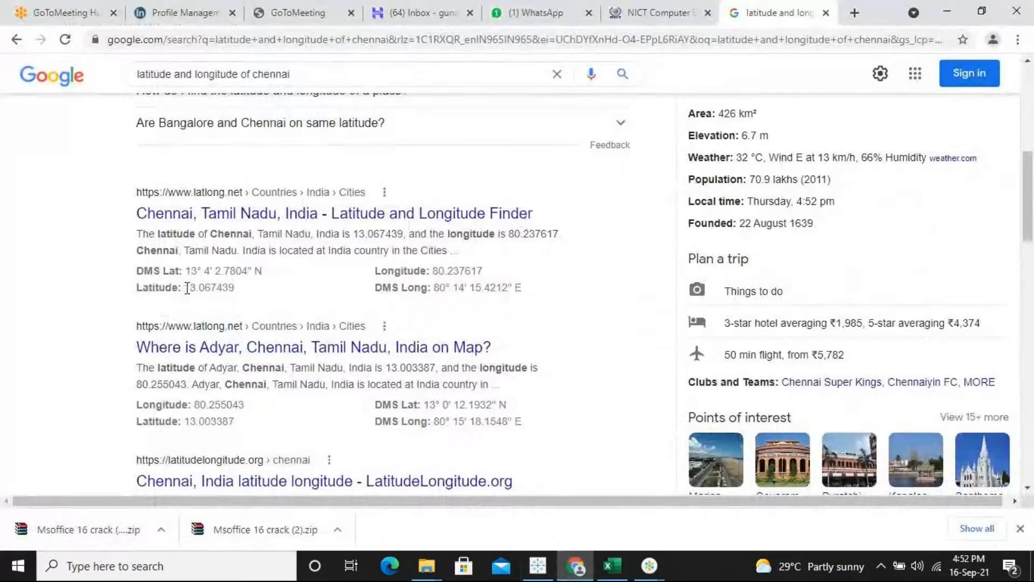
{"action": "left_click_drag", "start_coordinate": [187, 288], "coordinate": [240, 296]}
{"action": "key", "text": "ctrl+c"}
{"action": "right_click", "coordinate": [223, 291]}
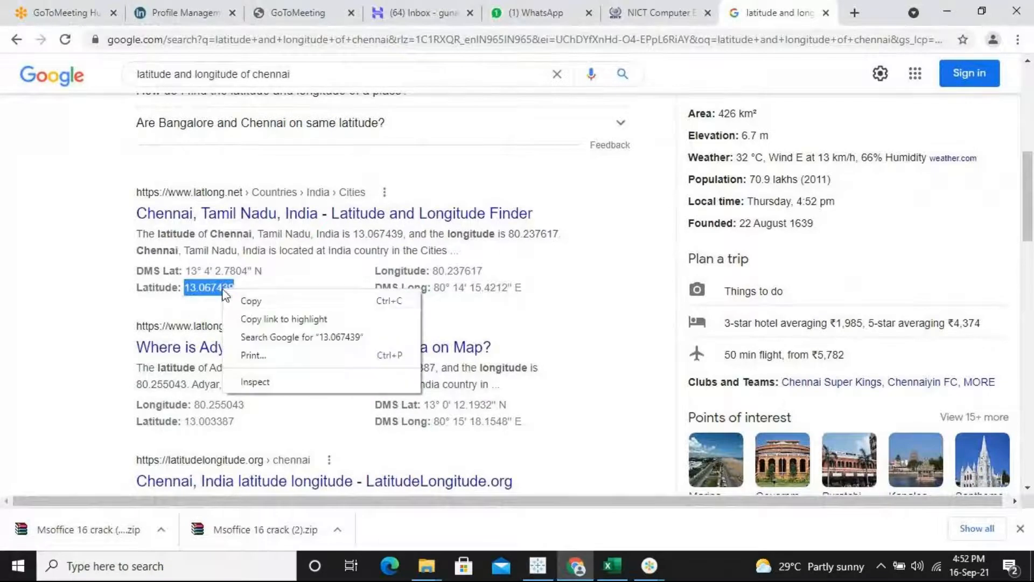
{"action": "left_click", "coordinate": [248, 306]}
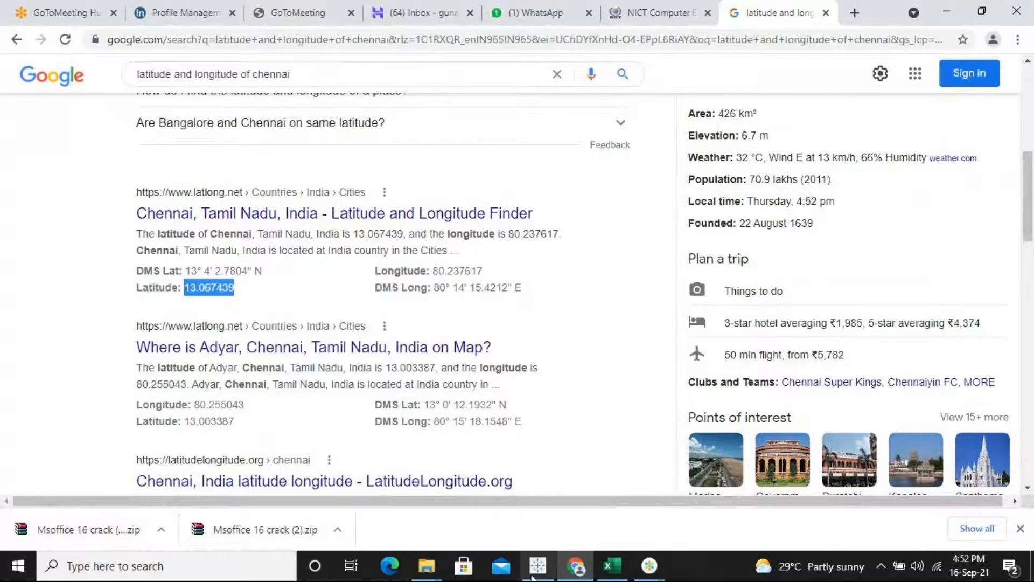
{"action": "left_click", "coordinate": [537, 565]}
{"action": "left_click", "coordinate": [535, 262]}
{"action": "right_click", "coordinate": [529, 263]}
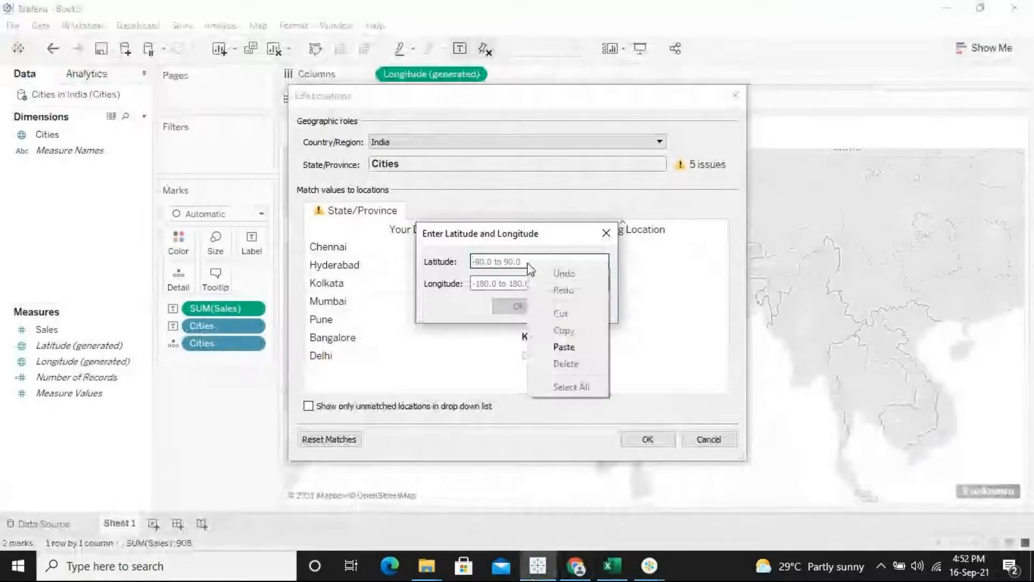
{"action": "left_click", "coordinate": [558, 348]}
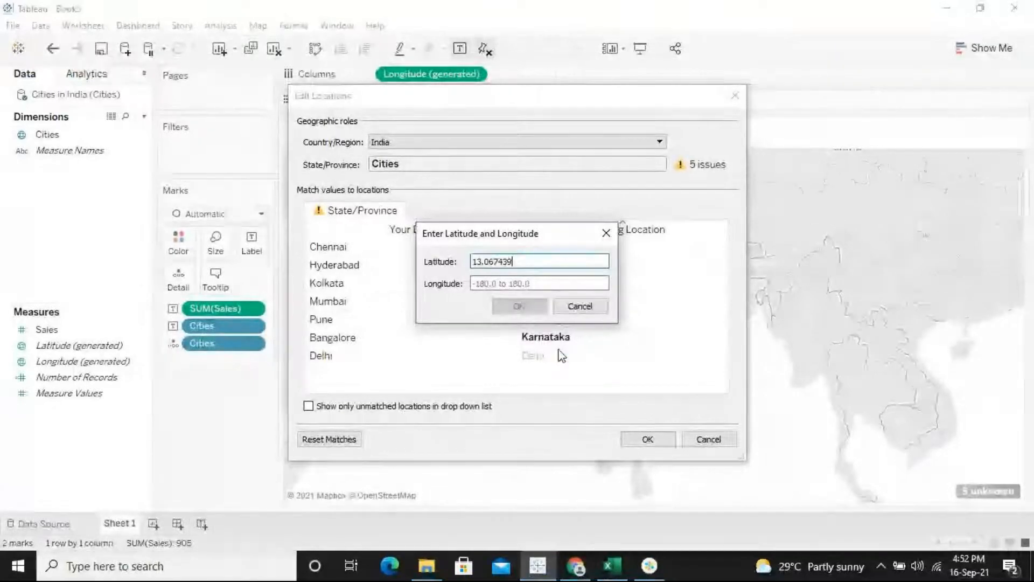
- Copy Chennai's longitude 80.237617 from the browser's search results and paste it as the longitude in Tableau
{"action": "left_click", "coordinate": [579, 576]}
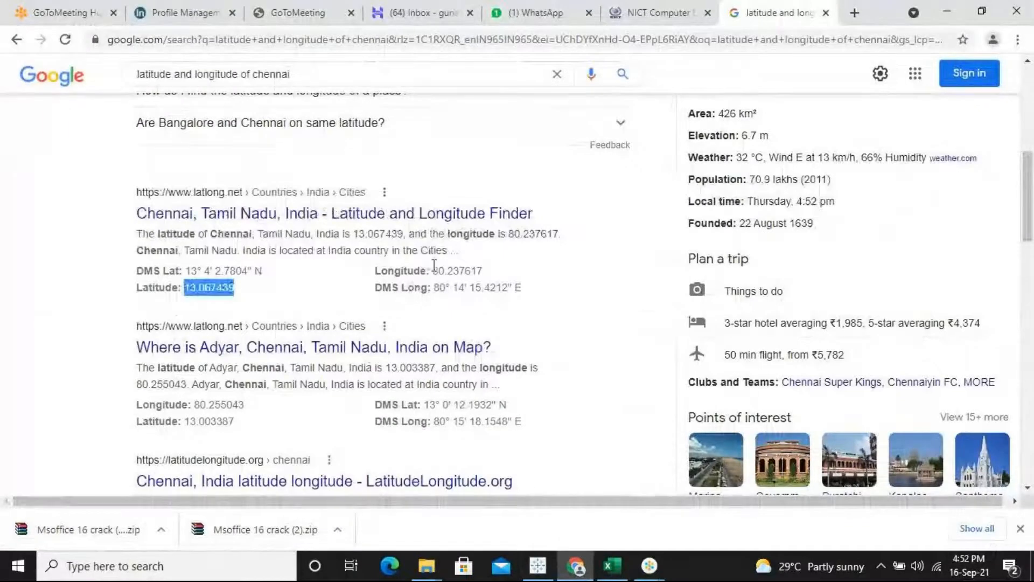
{"action": "left_click_drag", "start_coordinate": [432, 270], "coordinate": [482, 272]}
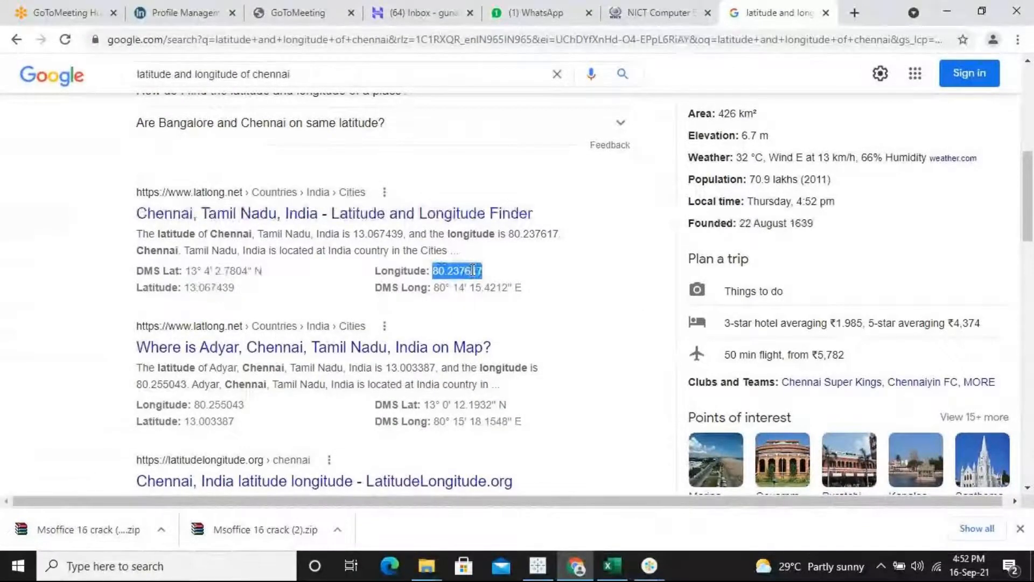
{"action": "right_click", "coordinate": [474, 274]}
{"action": "left_click", "coordinate": [493, 282]}
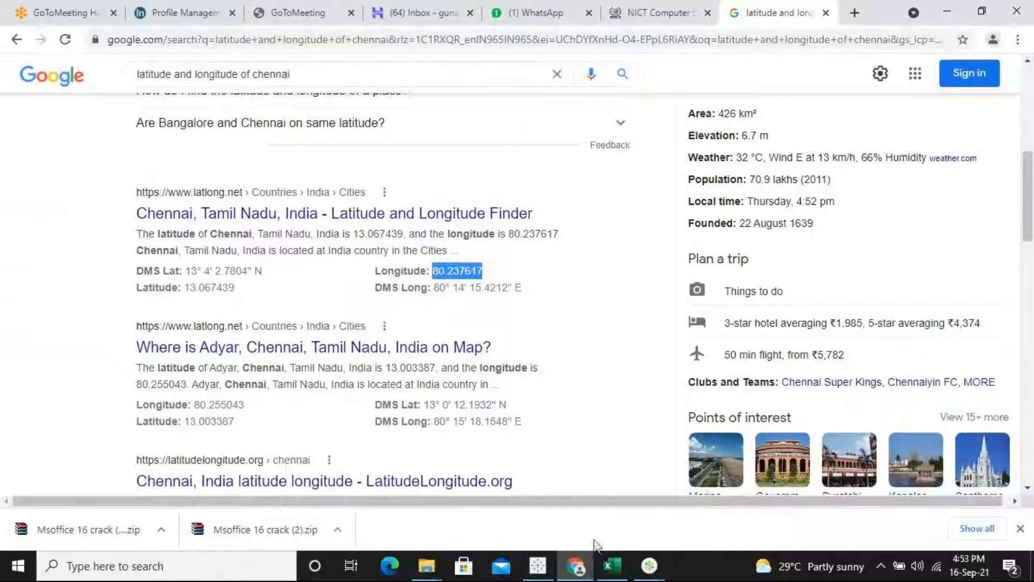
{"action": "left_click", "coordinate": [540, 563]}
{"action": "left_click", "coordinate": [516, 283]}
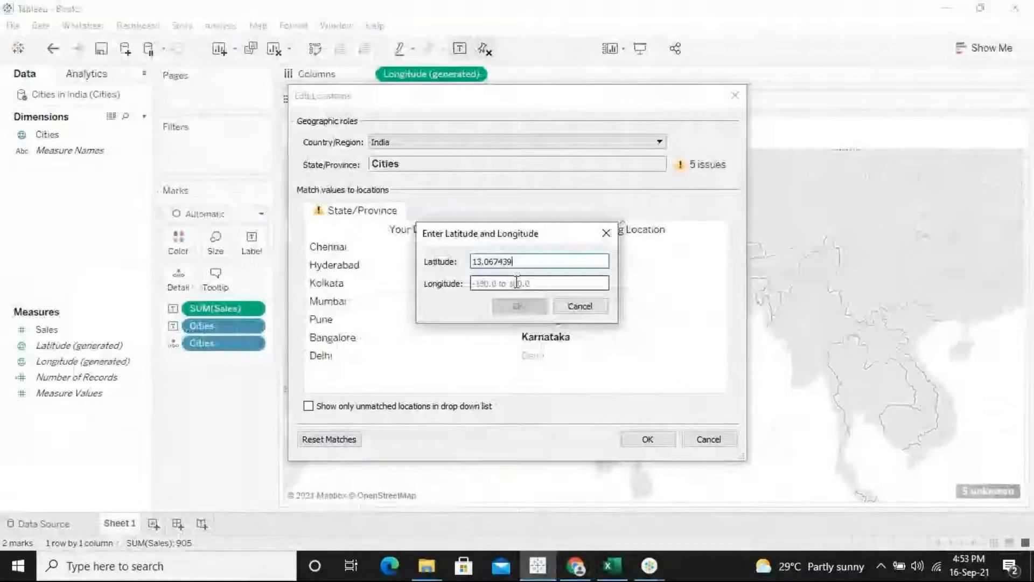
{"action": "right_click", "coordinate": [516, 282]}
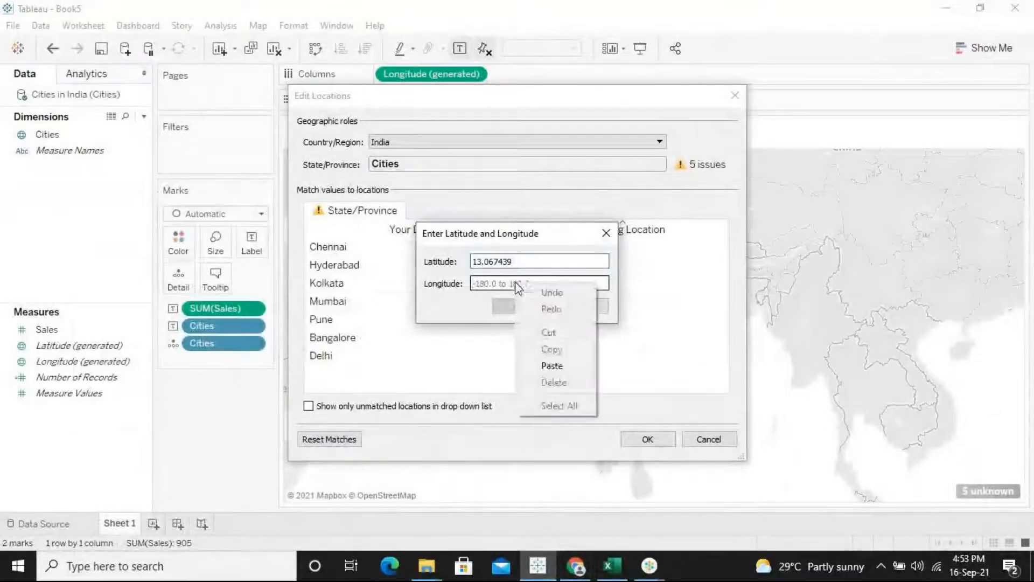
{"action": "left_click", "coordinate": [546, 364]}
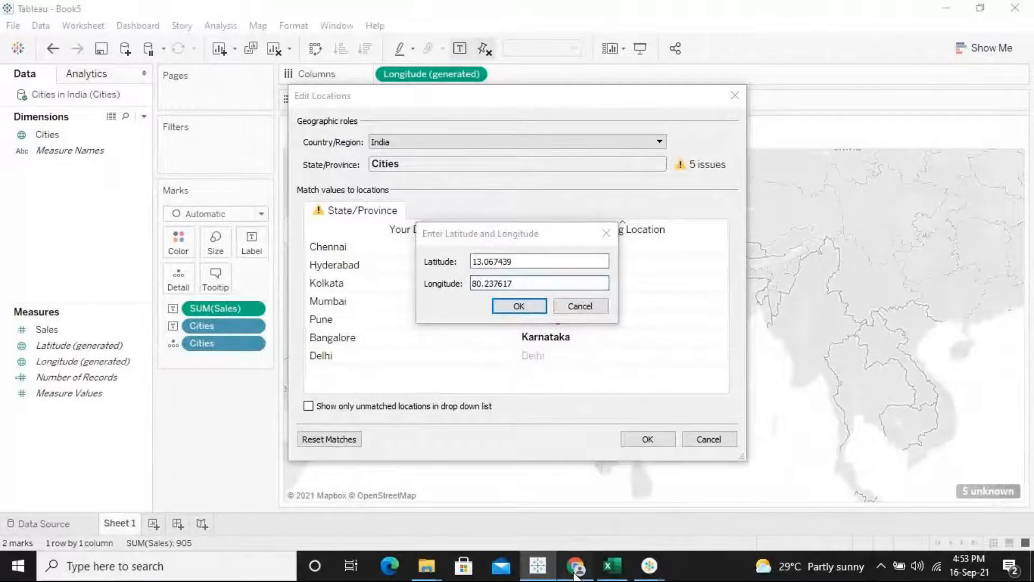
- Switch to the browser to recheck Chennai's coordinates in the search results and return to Tableau
{"action": "left_click", "coordinate": [577, 568]}
{"action": "left_click", "coordinate": [477, 268]}
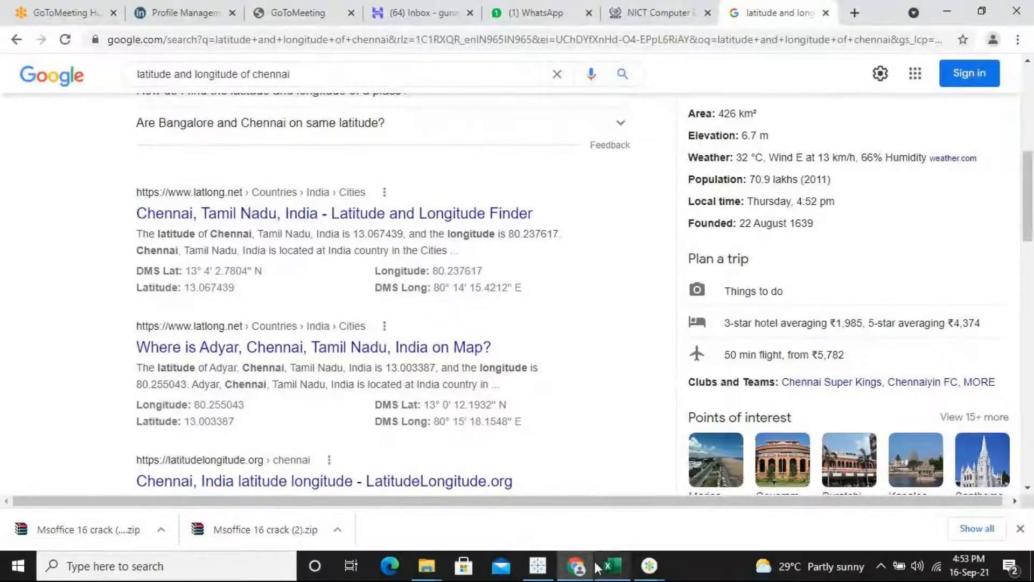
{"action": "mouse_move", "coordinate": [583, 571]}
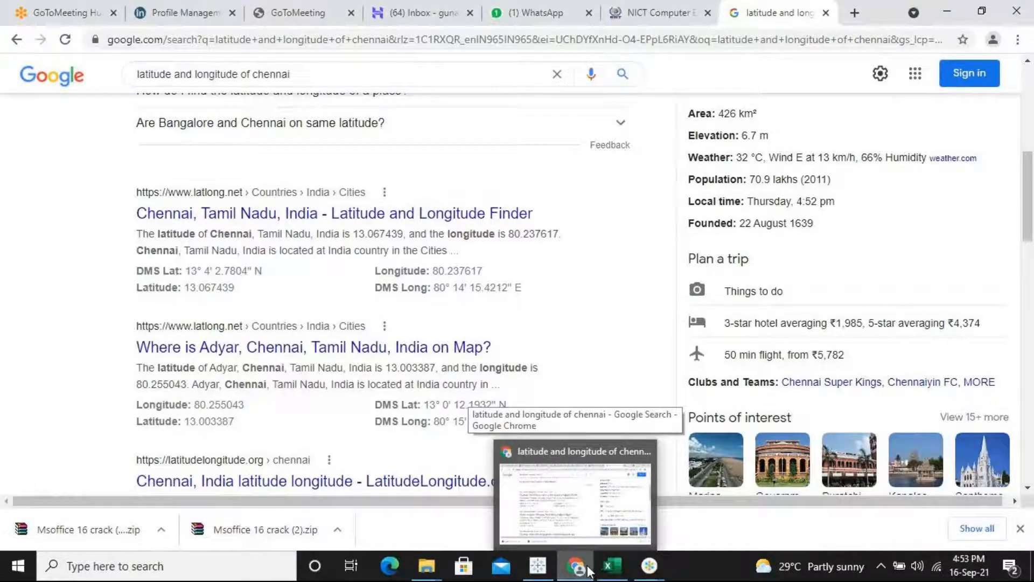
{"action": "mouse_move", "coordinate": [613, 576]}
{"action": "left_click", "coordinate": [617, 524]}
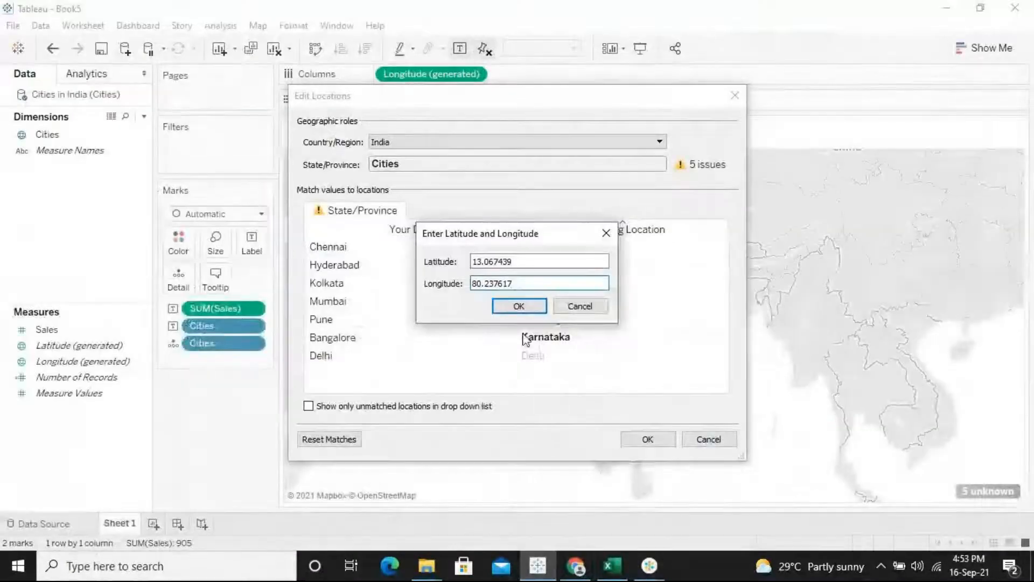
- Confirm the Chennai coordinates, apply the edited locations, and examine the Chennai mark on the map
{"action": "left_click", "coordinate": [518, 306]}
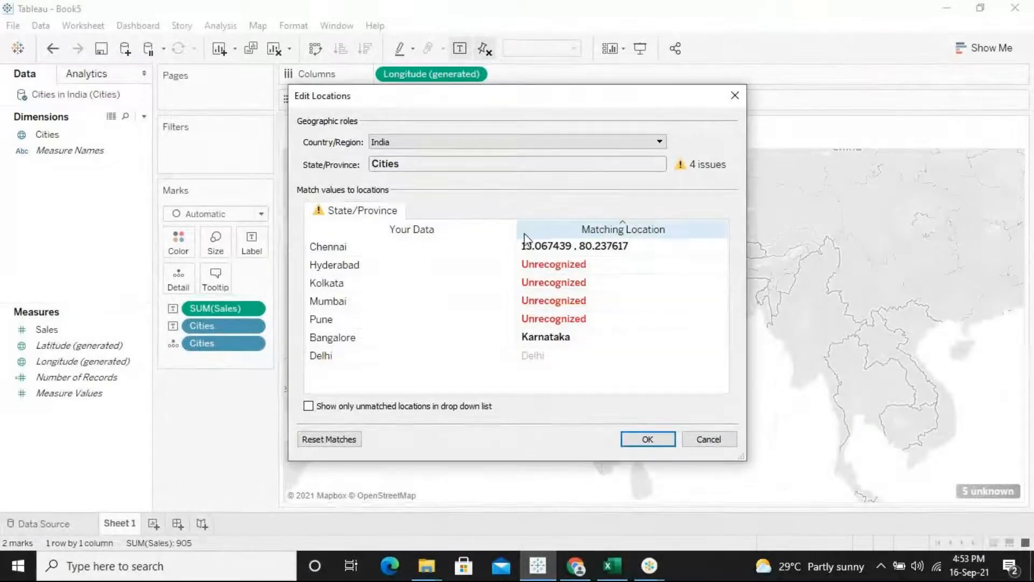
{"action": "left_click", "coordinate": [647, 439]}
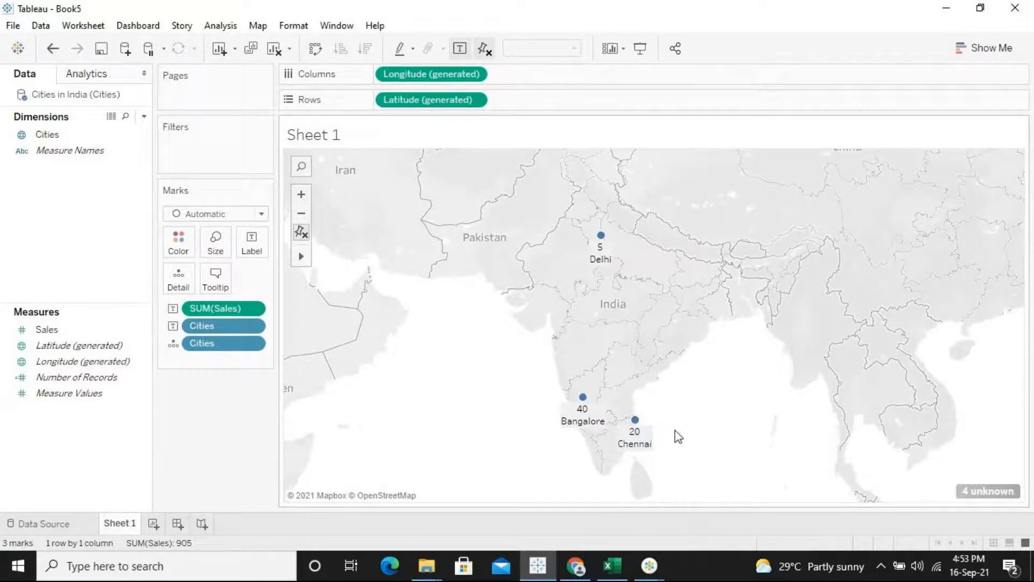
{"action": "left_click", "coordinate": [301, 193]}
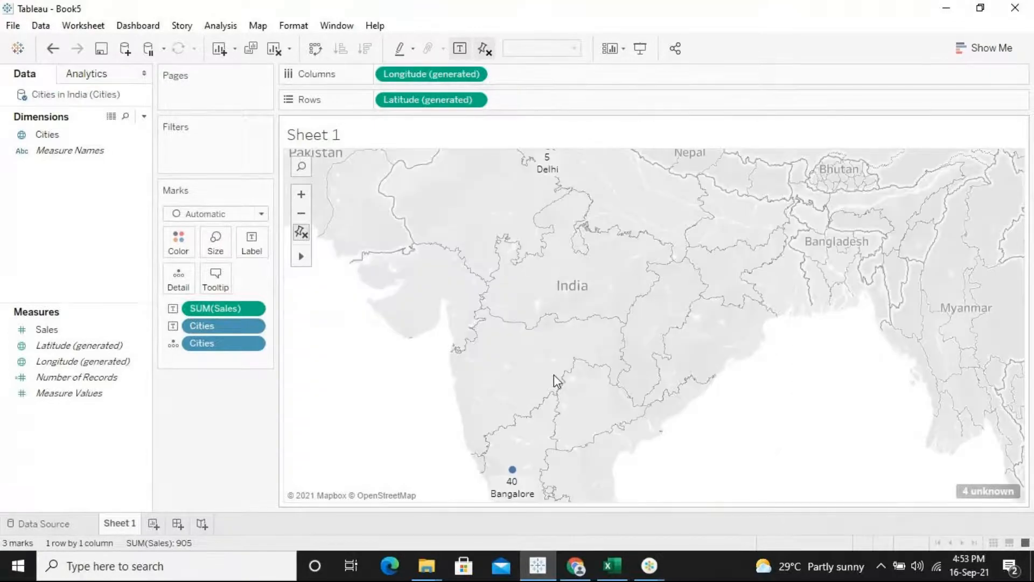
{"action": "left_click_drag", "start_coordinate": [577, 240], "coordinate": [574, 226]}
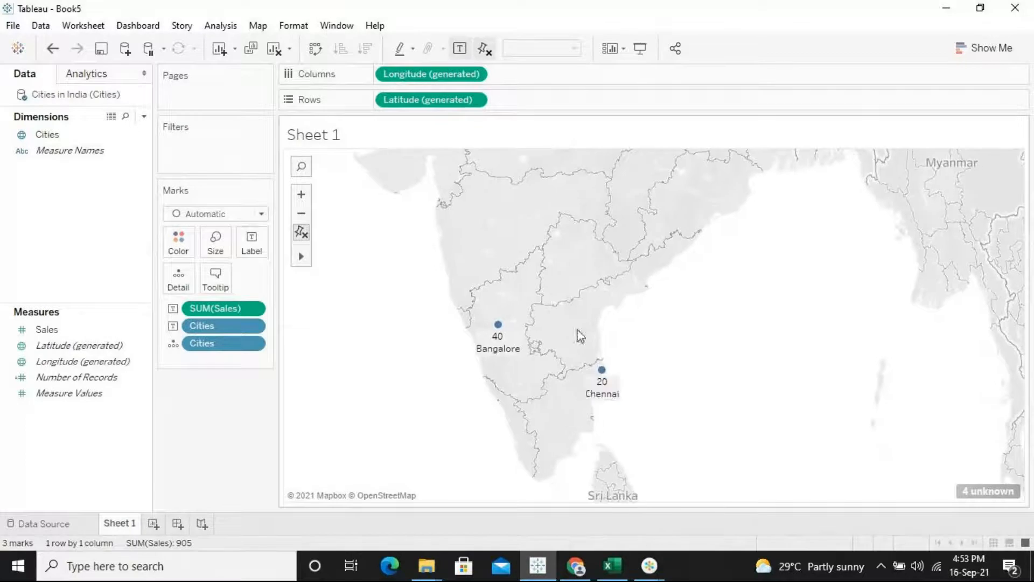
{"action": "mouse_move", "coordinate": [601, 374]}
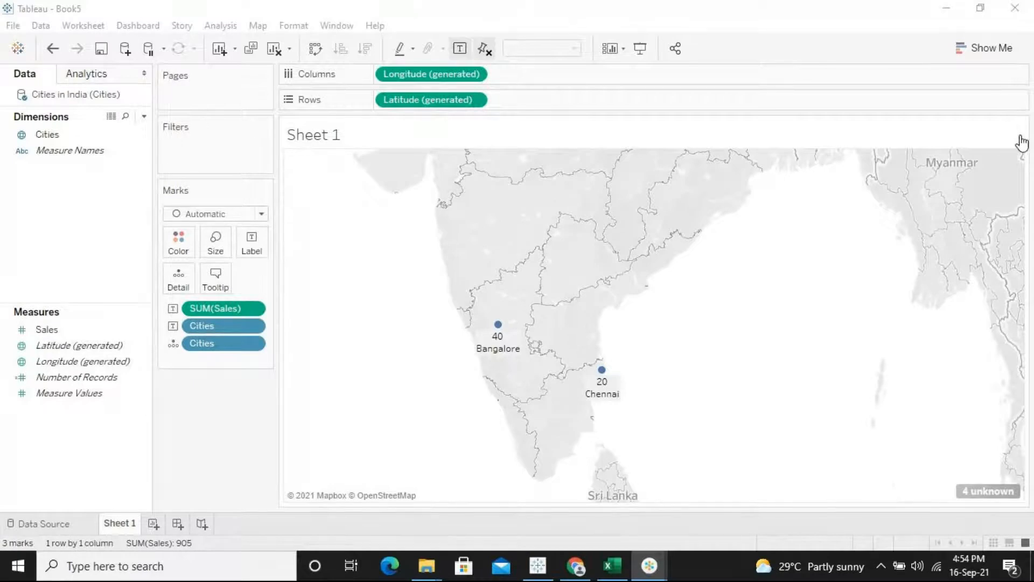
- Reset the map to its automatic extent and check the Chennai and Delhi marks
{"action": "left_click", "coordinate": [946, 9]}
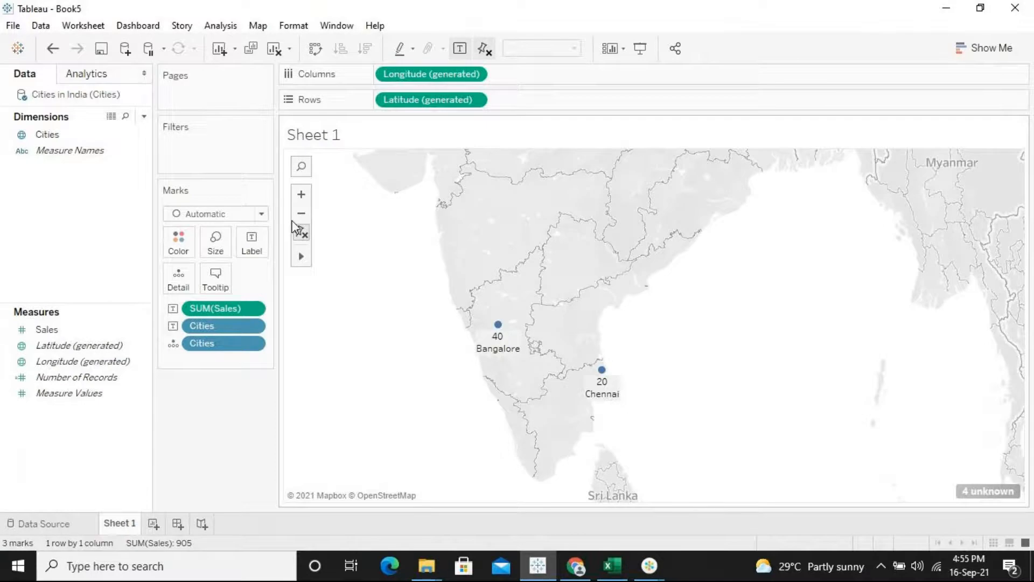
{"action": "left_click", "coordinate": [301, 234]}
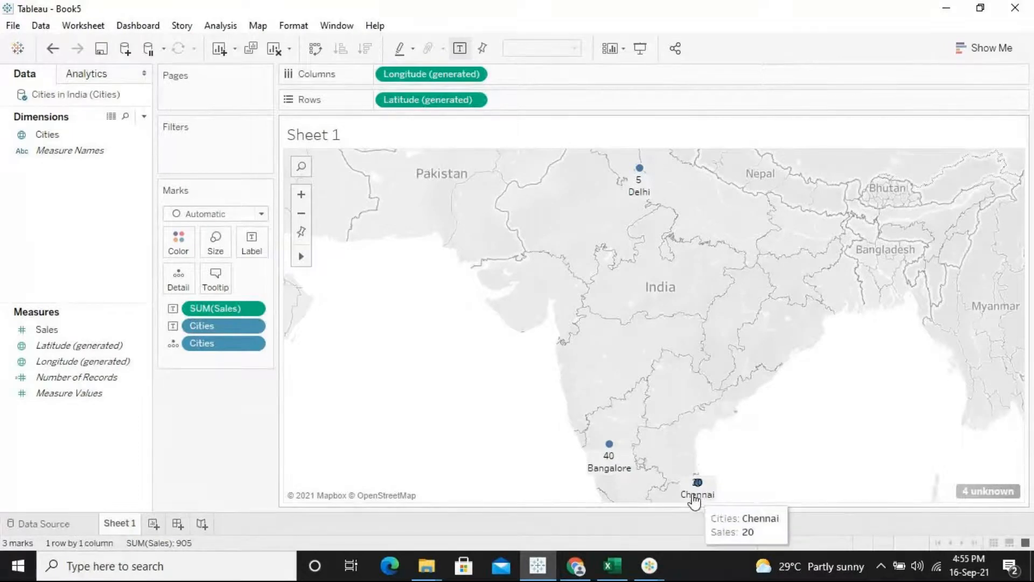
{"action": "mouse_move", "coordinate": [650, 201]}
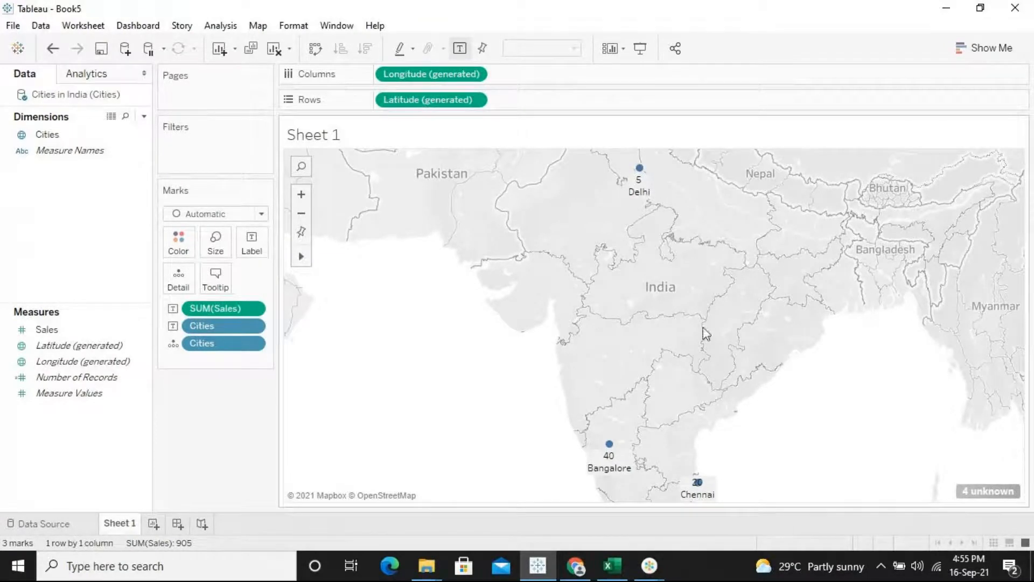
- Edit the unknown locations to match Hyderabad to Telengana, apply the match, and check the Hyderabad mark on the map
{"action": "left_click", "coordinate": [971, 492]}
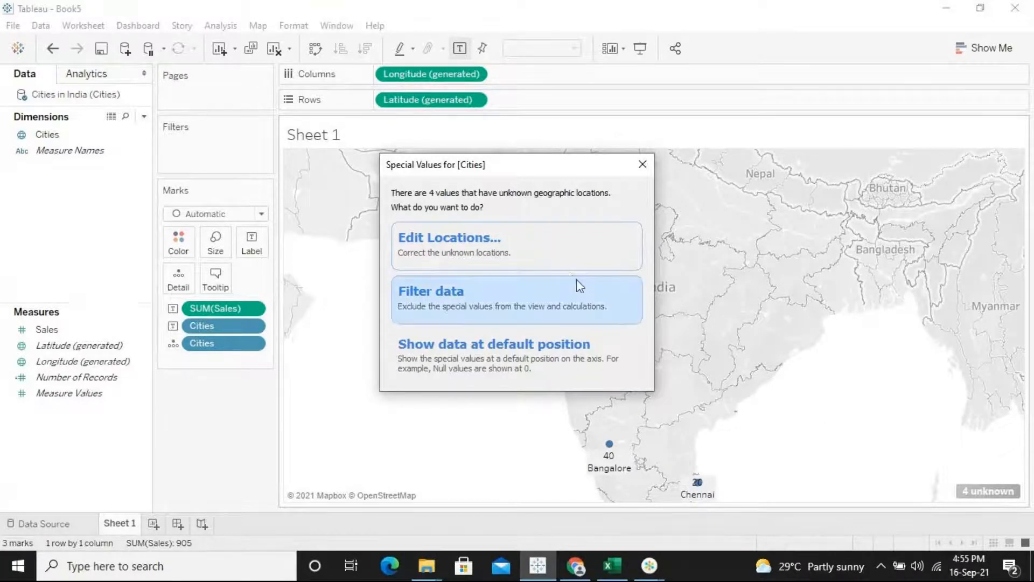
{"action": "left_click", "coordinate": [562, 268]}
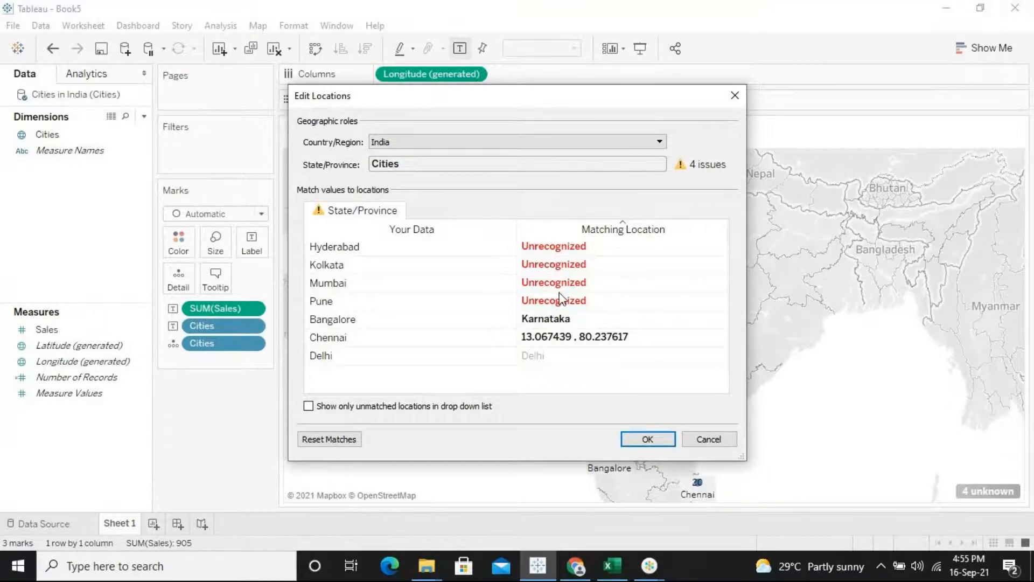
{"action": "left_click", "coordinate": [554, 251]}
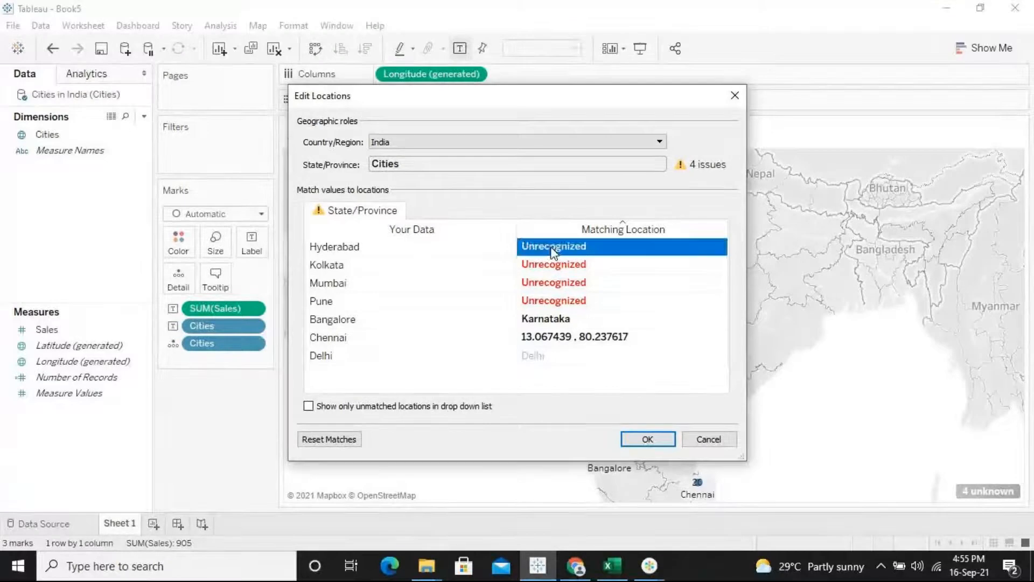
{"action": "left_click", "coordinate": [720, 248]}
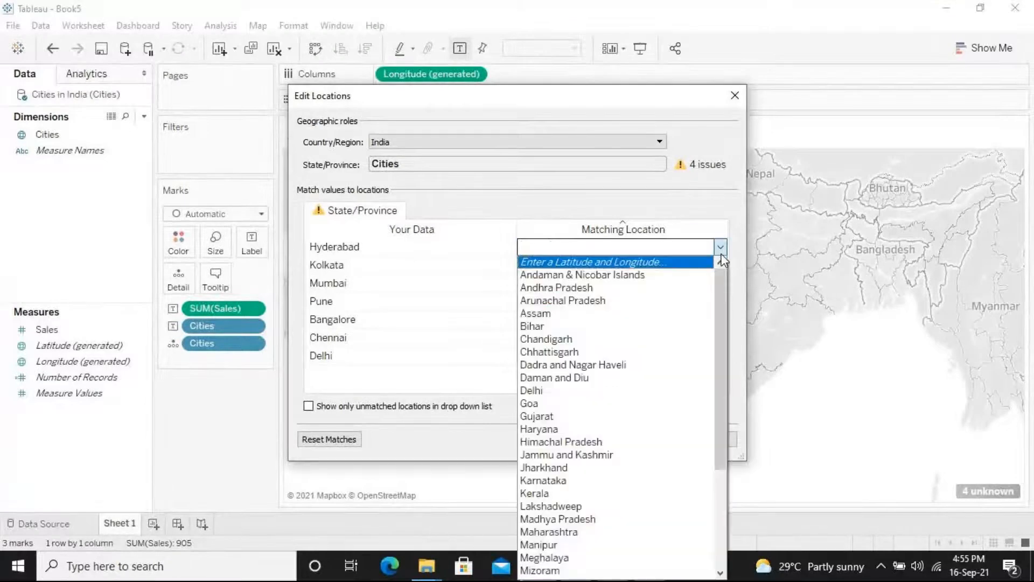
{"action": "left_click_drag", "start_coordinate": [724, 291], "coordinate": [717, 366]}
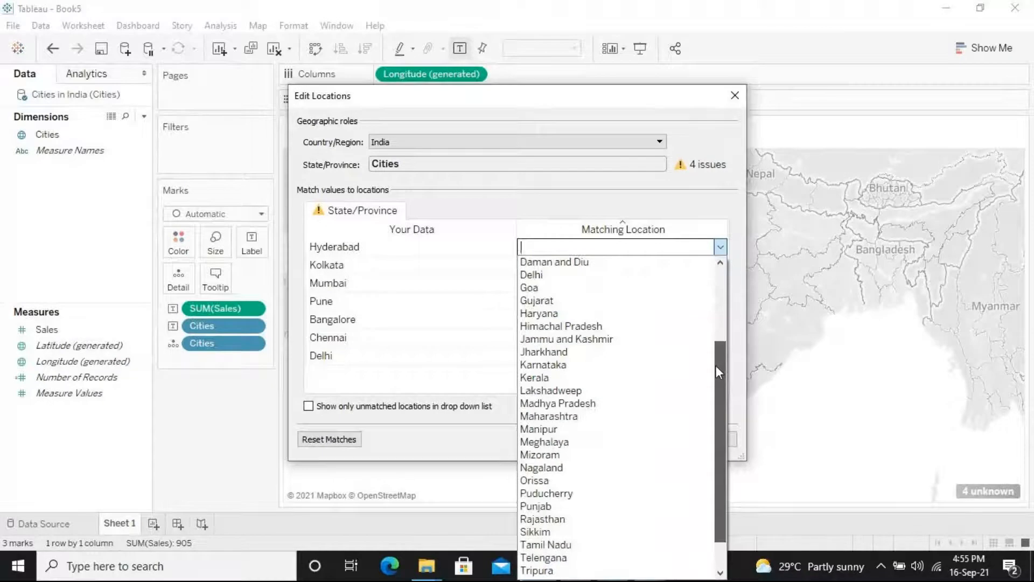
{"action": "left_click", "coordinate": [545, 558]}
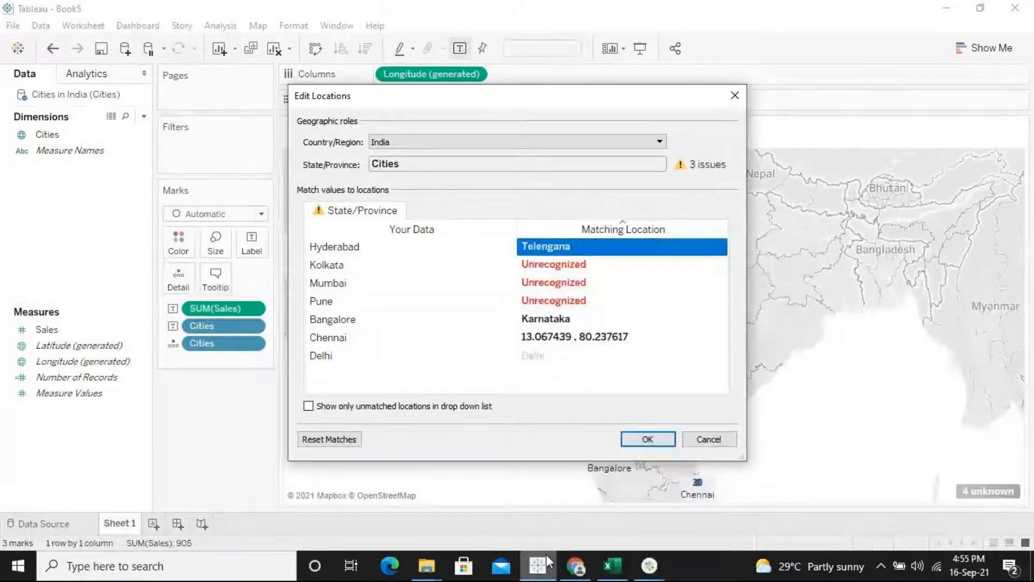
{"action": "left_click", "coordinate": [645, 440]}
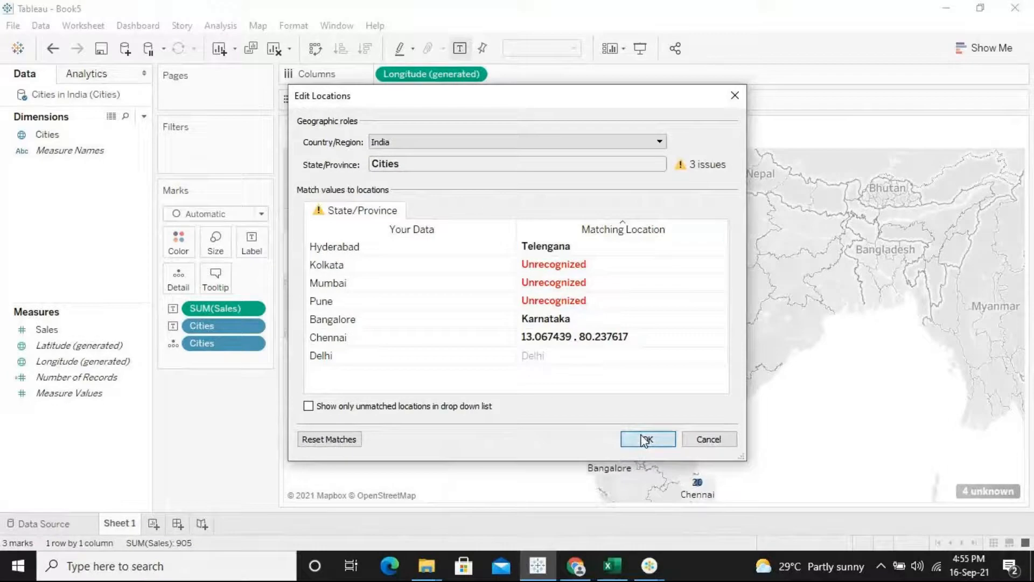
{"action": "mouse_move", "coordinate": [693, 403]}
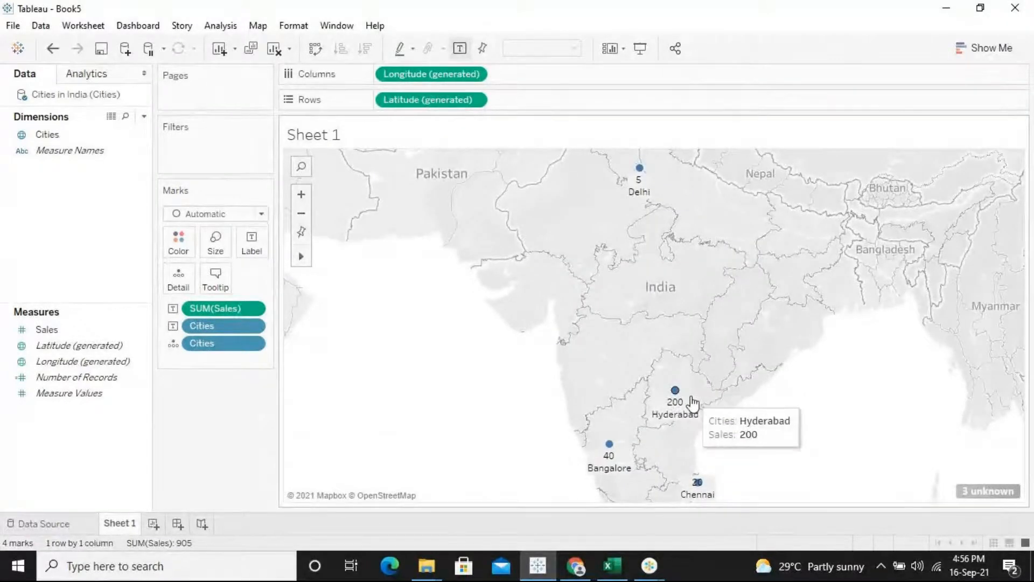
- Reopen the unknown locations for editing and look through the matching location choices for Mumbai
{"action": "left_click", "coordinate": [977, 491]}
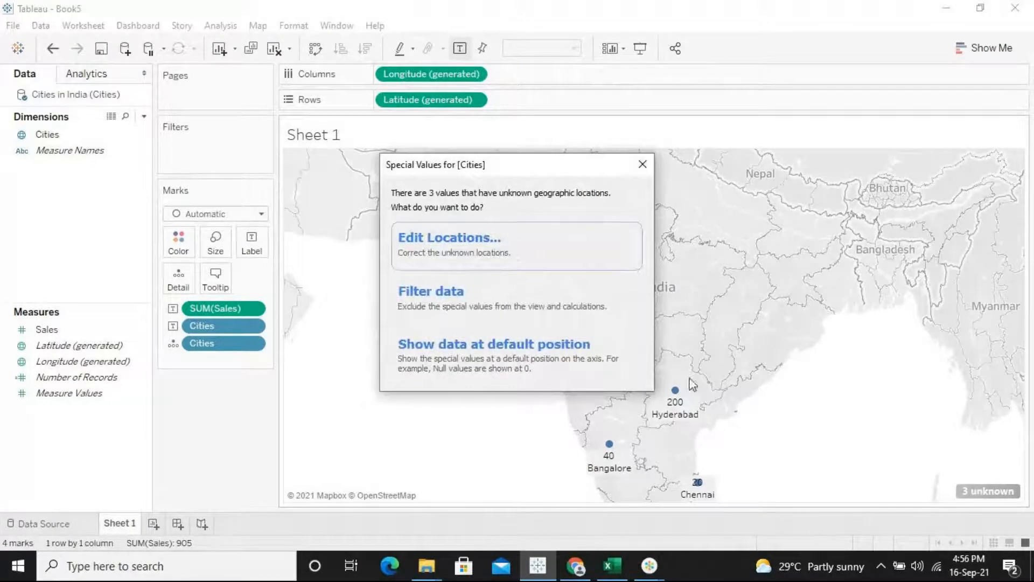
{"action": "left_click", "coordinate": [447, 241]}
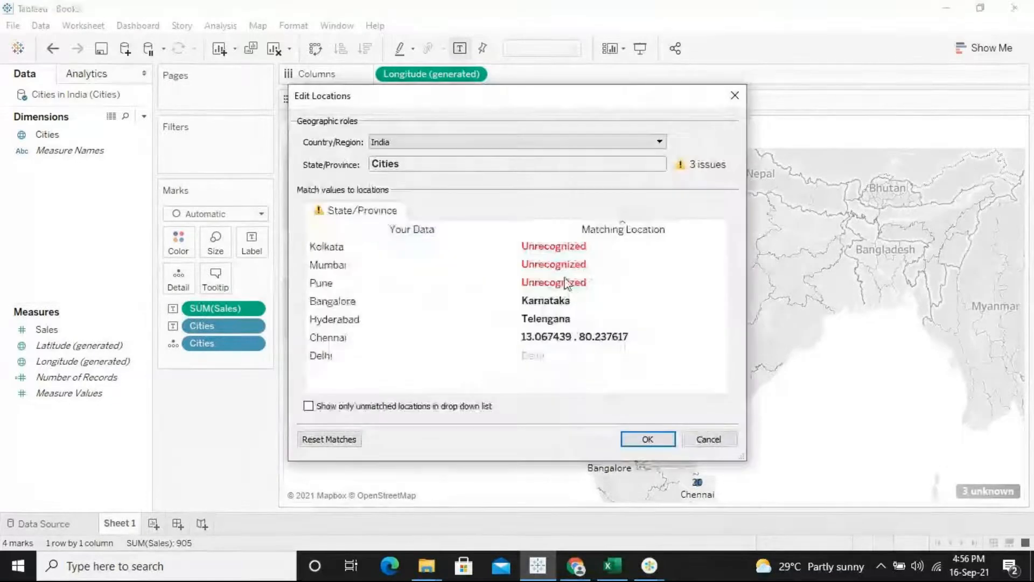
{"action": "left_click", "coordinate": [560, 265]}
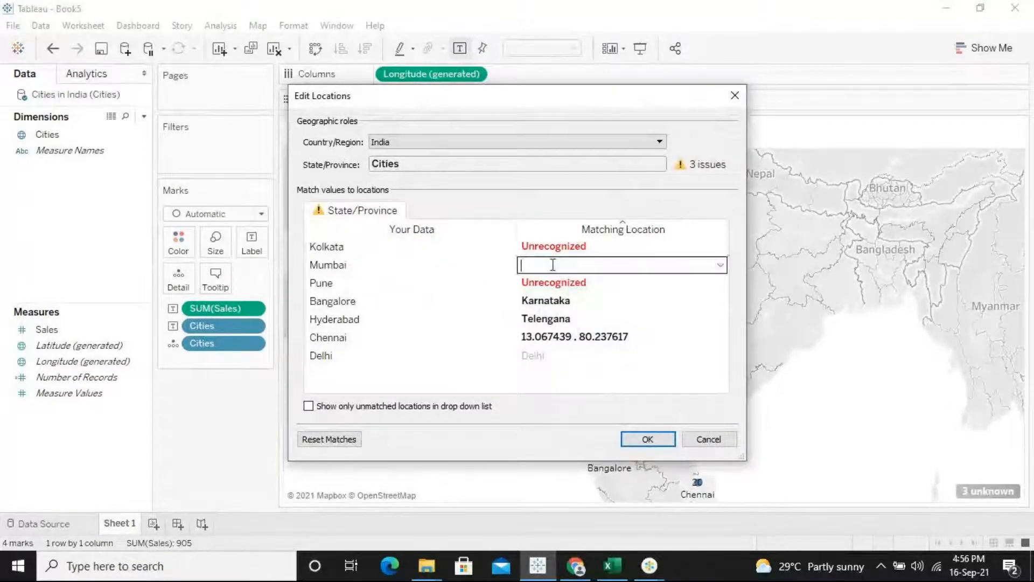
{"action": "left_click", "coordinate": [719, 266]}
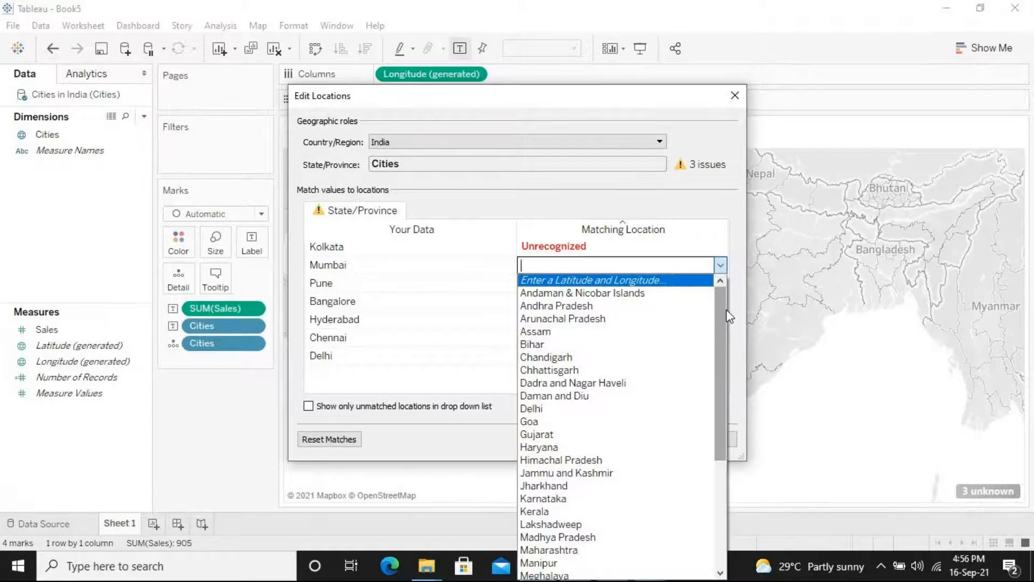
{"action": "scroll", "coordinate": [638, 383], "scroll_direction": "down", "scroll_amount": 2}
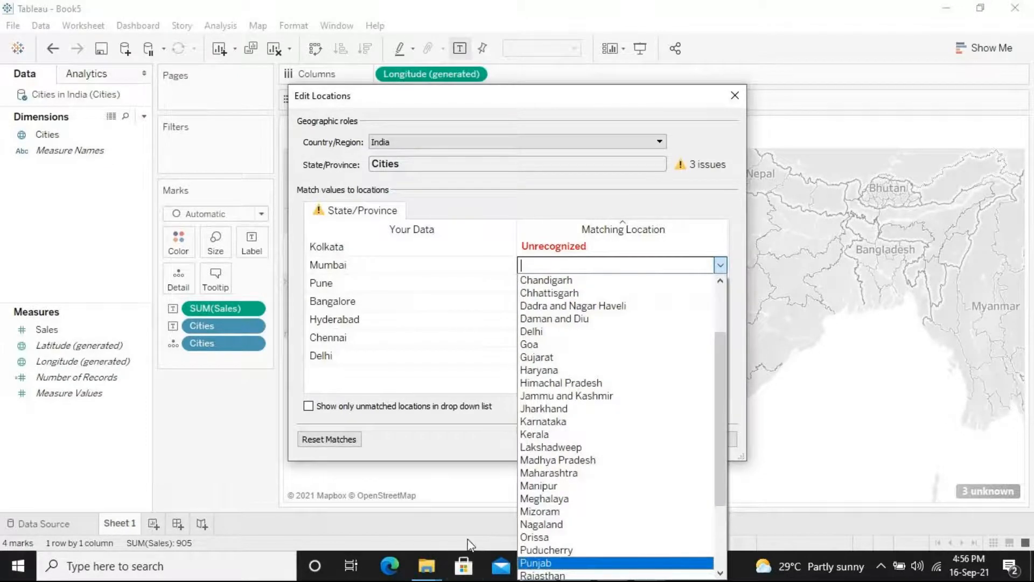
{"action": "left_click", "coordinate": [822, 477]}
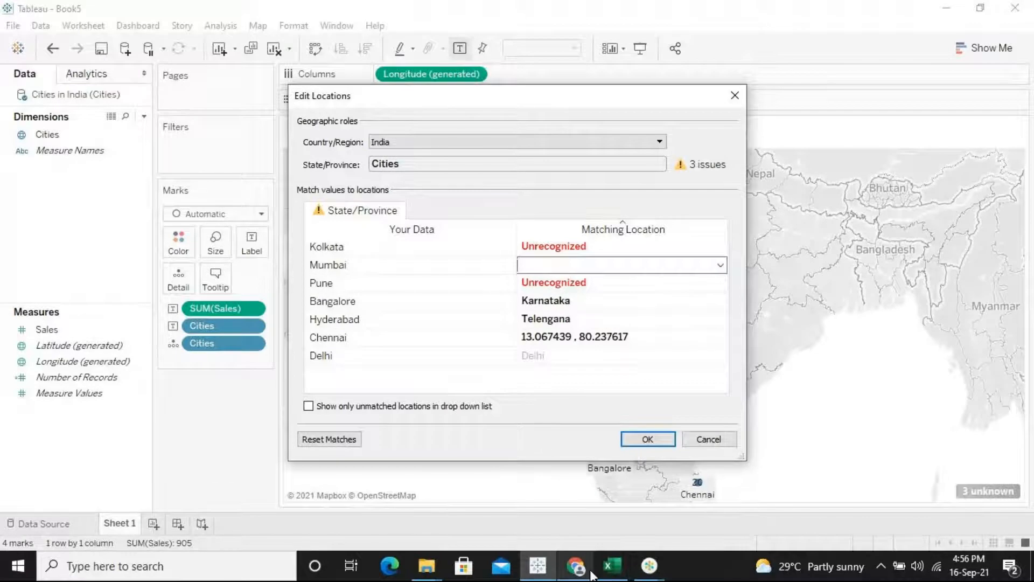
- Switch to the browser and search Google for "latitude and longitude of mumbai"
{"action": "left_click", "coordinate": [582, 508]}
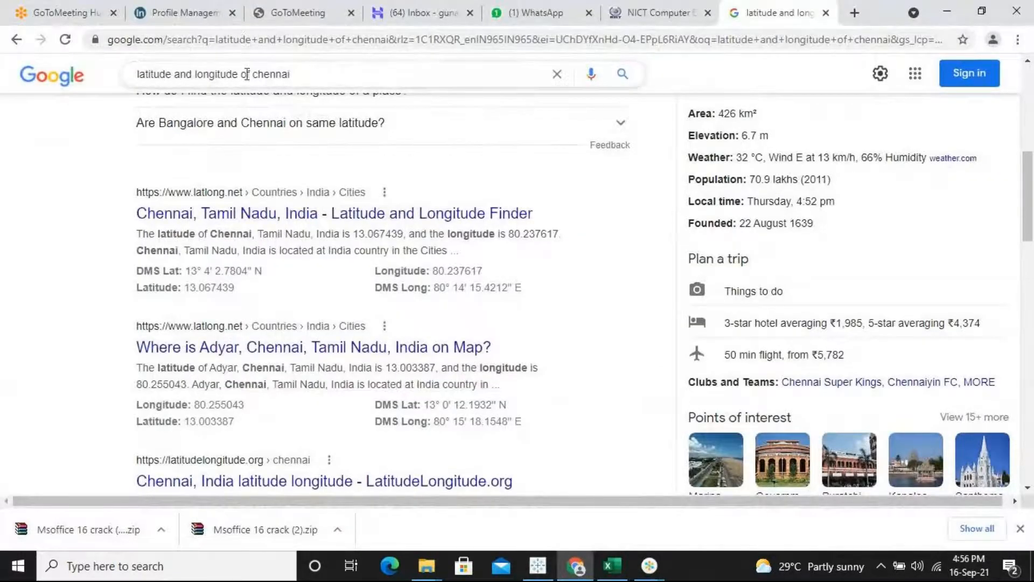
{"action": "left_click_drag", "start_coordinate": [262, 73], "coordinate": [374, 74]}
{"action": "key", "text": "BackSpace"}
{"action": "key", "text": "BackSpace"}
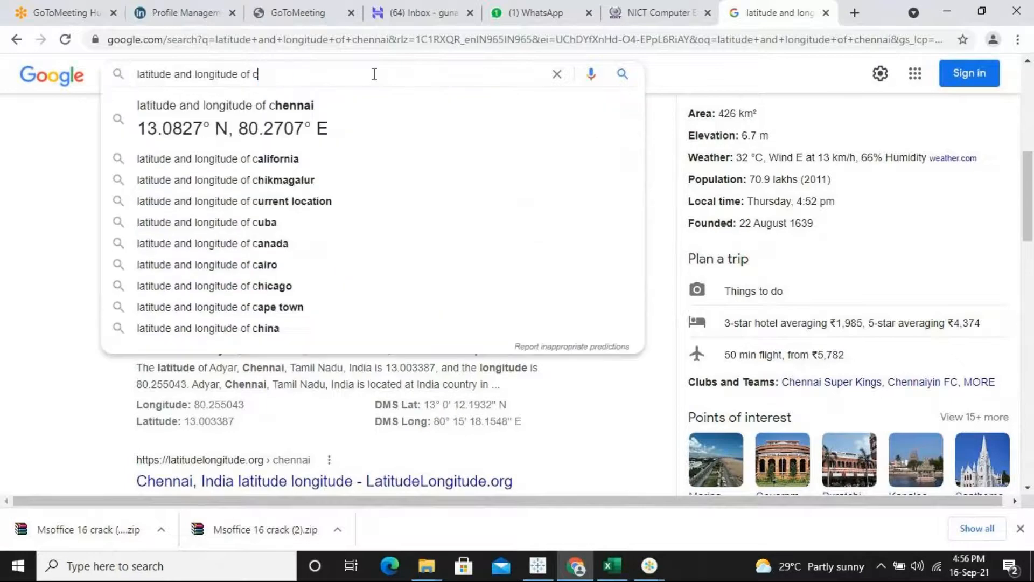
{"action": "type", "text": "mum"}
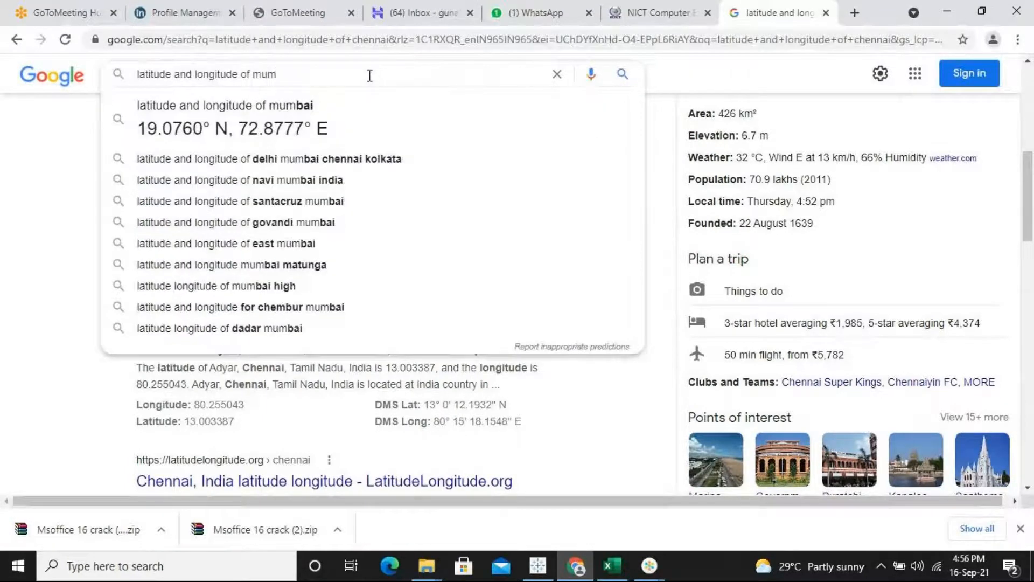
{"action": "left_click", "coordinate": [308, 117]}
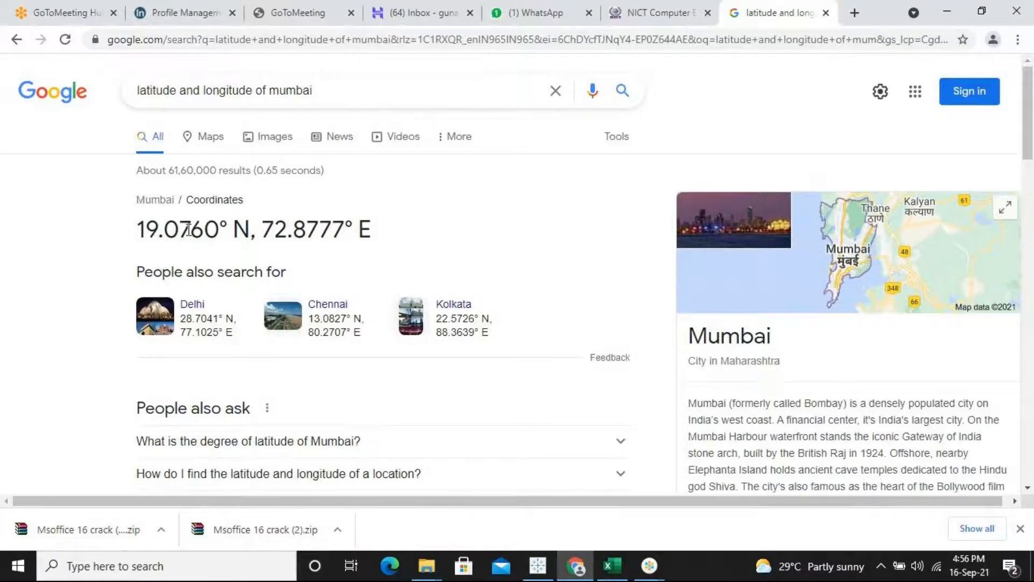
- Copy Mumbai's latitude 19.076090 from the latlong.net entry in the search results
{"action": "left_click_drag", "start_coordinate": [188, 229], "coordinate": [136, 229]}
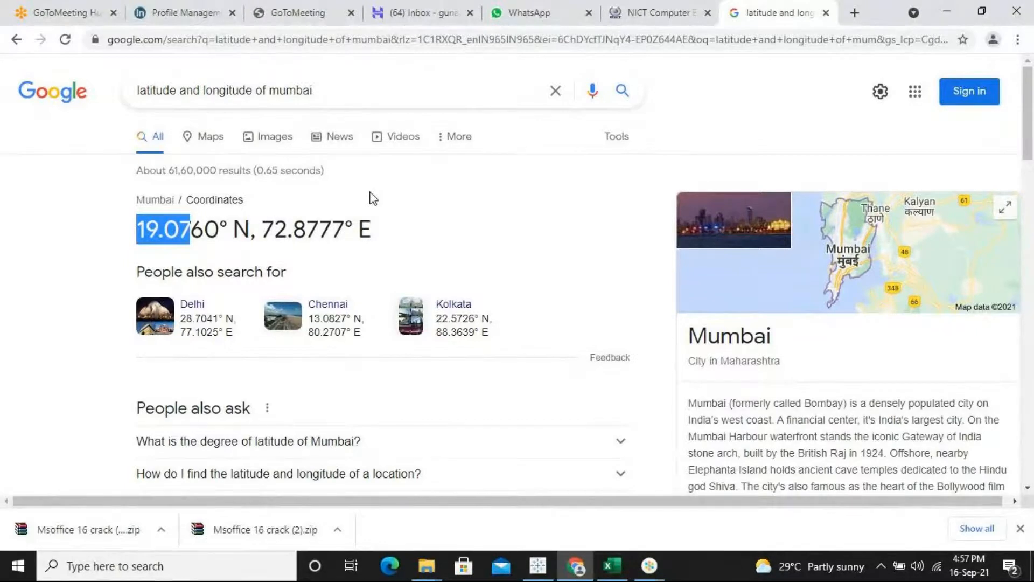
{"action": "left_click_drag", "start_coordinate": [1031, 154], "coordinate": [1030, 245]}
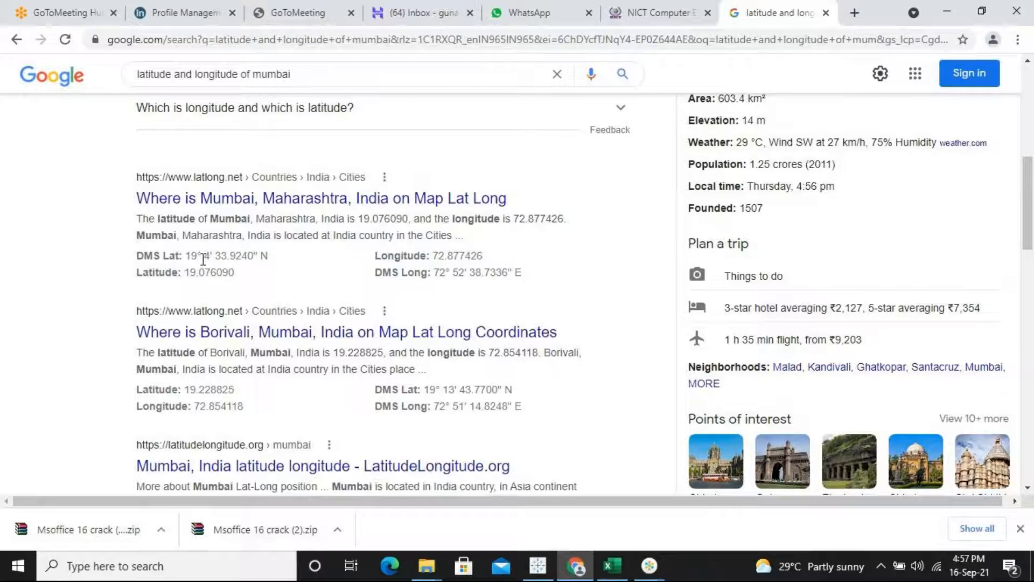
{"action": "left_click_drag", "start_coordinate": [185, 270], "coordinate": [231, 278]}
{"action": "right_click", "coordinate": [231, 277]}
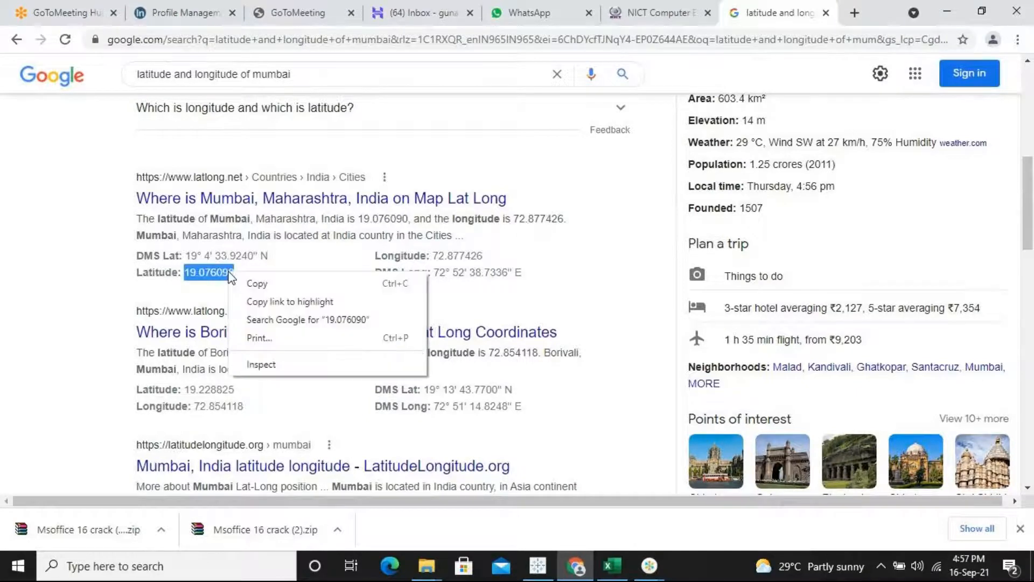
{"action": "left_click", "coordinate": [257, 284]}
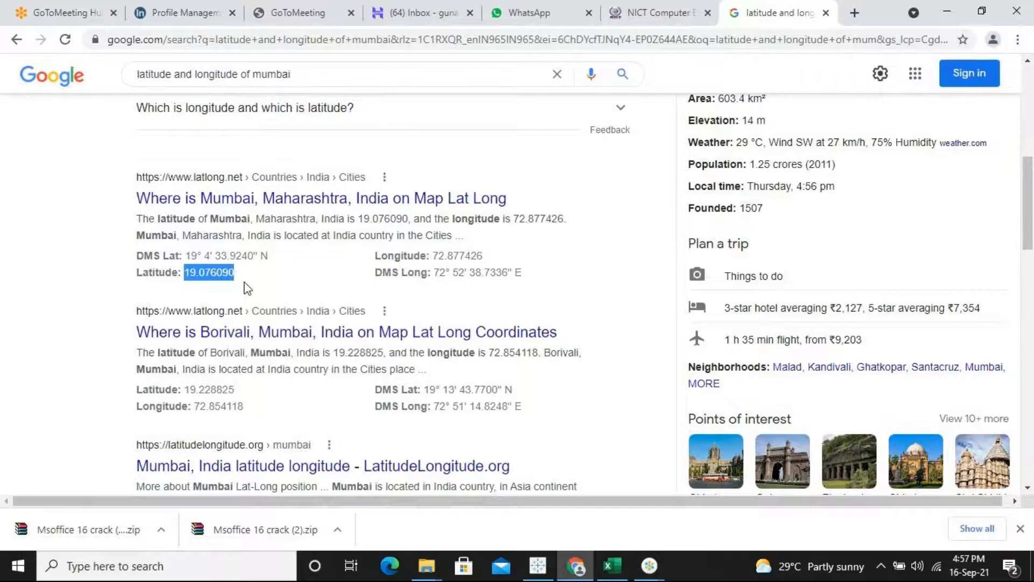
- Return to Tableau, choose to enter coordinates for Mumbai, and paste 19.076090 as the latitude
{"action": "left_click", "coordinate": [539, 563]}
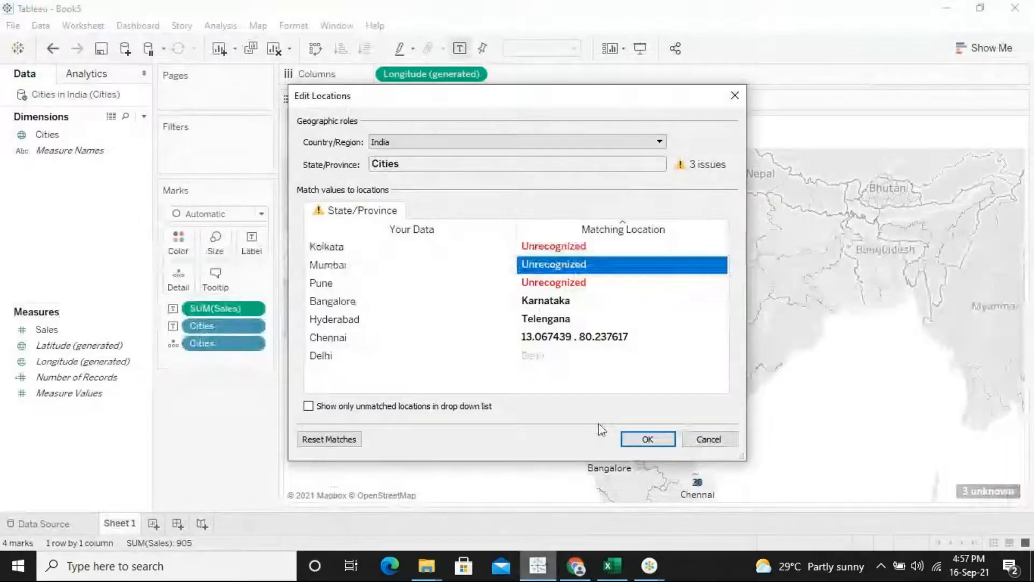
{"action": "left_click", "coordinate": [689, 273]}
{"action": "left_click", "coordinate": [720, 265]}
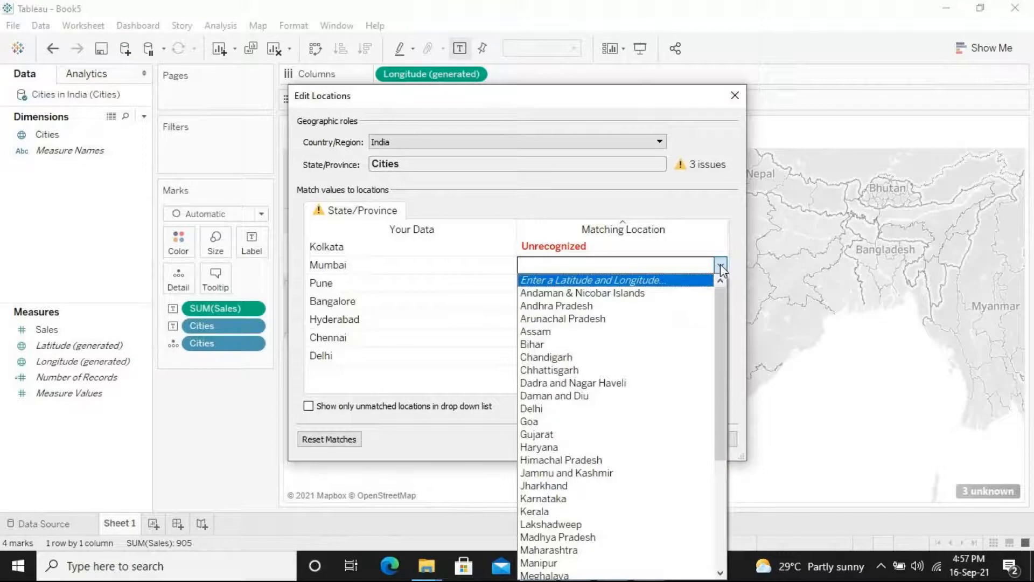
{"action": "left_click", "coordinate": [568, 280]}
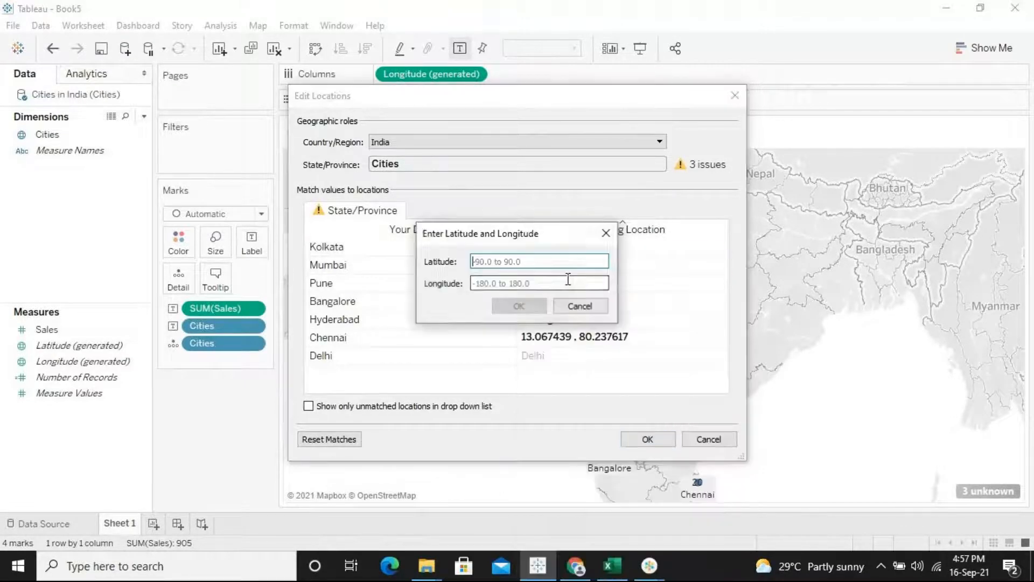
{"action": "key", "text": "ctrl+v"}
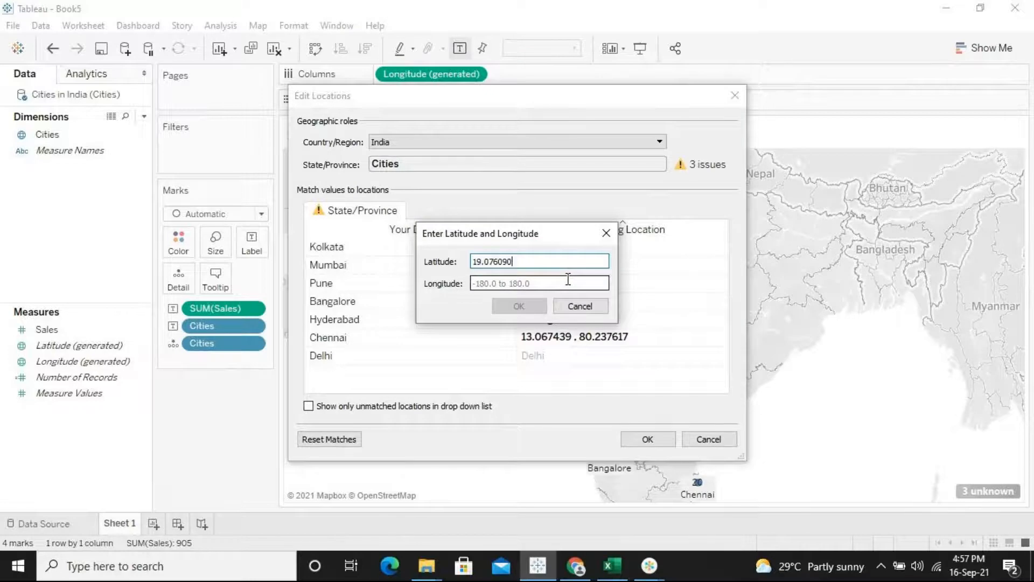
- Copy Mumbai's longitude 72.877426 from the browser's search results and paste it as the longitude in Tableau
{"action": "left_click", "coordinate": [555, 283]}
{"action": "left_click", "coordinate": [577, 567]}
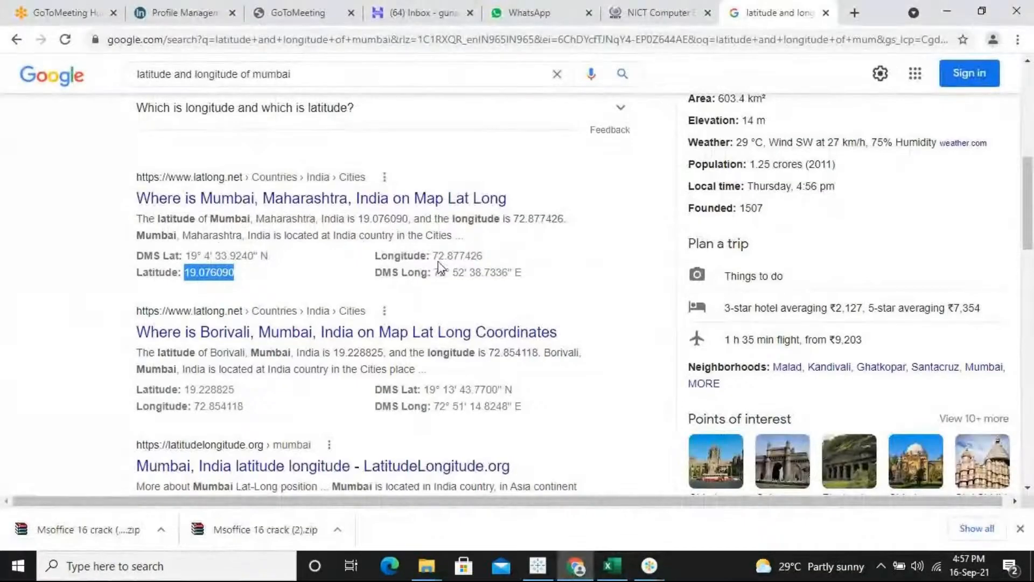
{"action": "left_click_drag", "start_coordinate": [433, 256], "coordinate": [483, 256]}
{"action": "right_click", "coordinate": [472, 259]}
{"action": "left_click", "coordinate": [488, 268]}
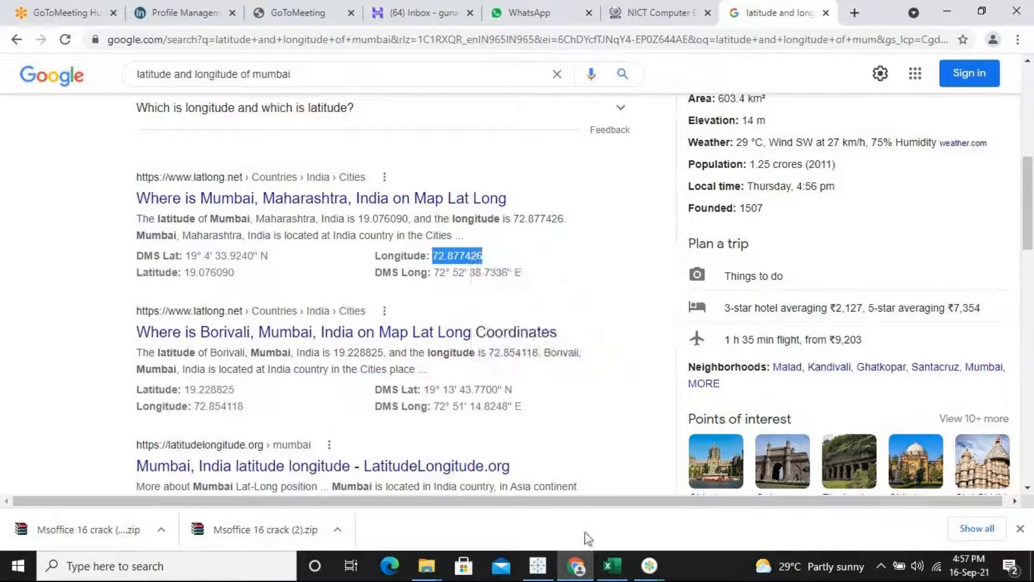
{"action": "left_click", "coordinate": [576, 565]}
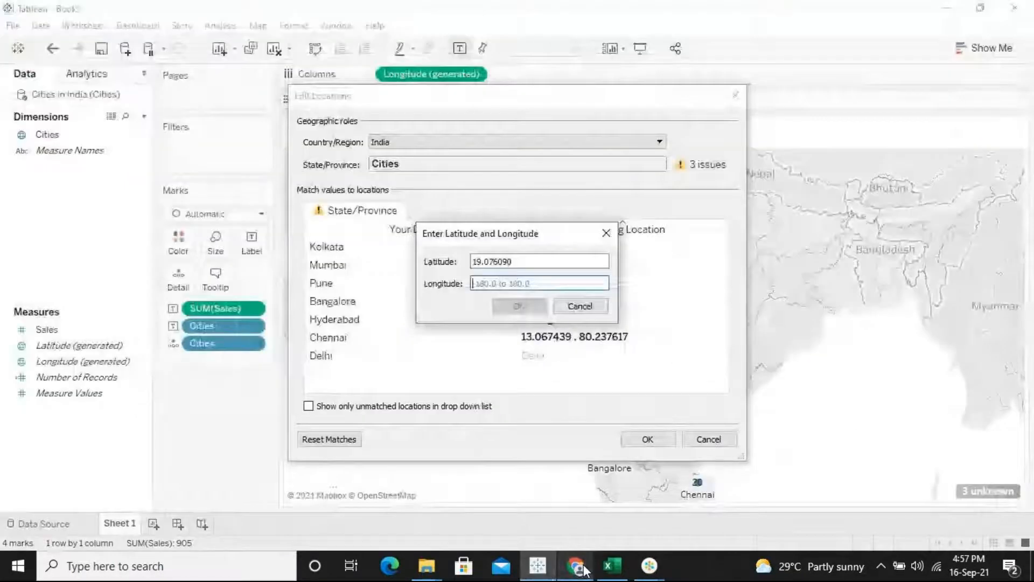
{"action": "right_click", "coordinate": [550, 285]}
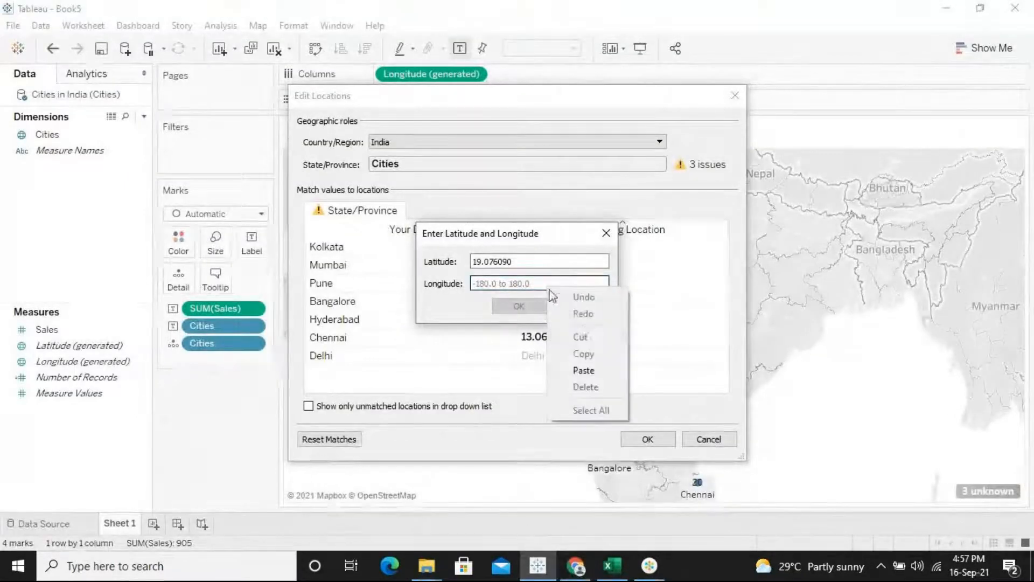
{"action": "left_click", "coordinate": [584, 371]}
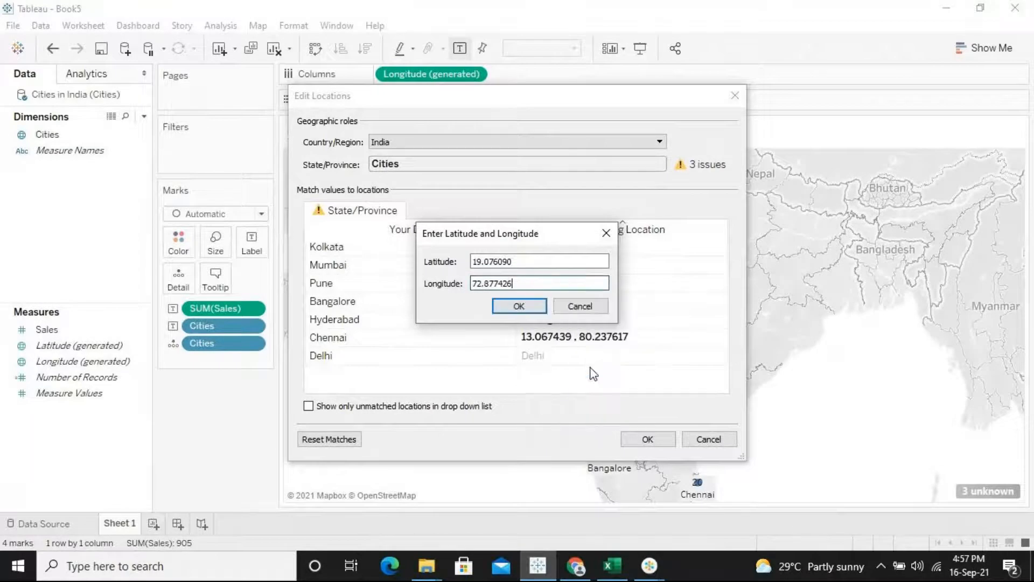
- Confirm the Mumbai coordinates, apply the edited locations, and check the Mumbai mark on the map
{"action": "left_click", "coordinate": [519, 307]}
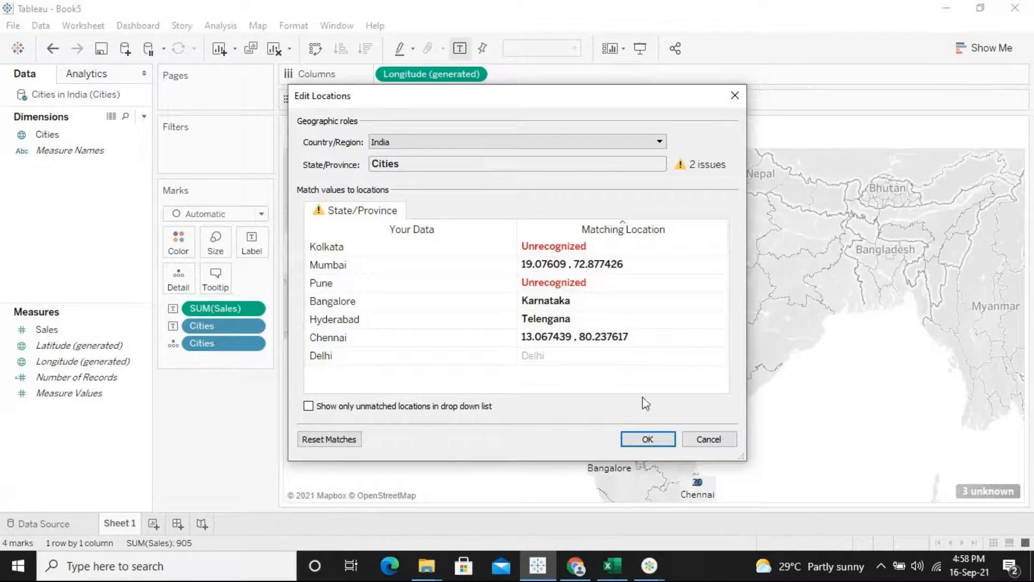
{"action": "left_click", "coordinate": [644, 439]}
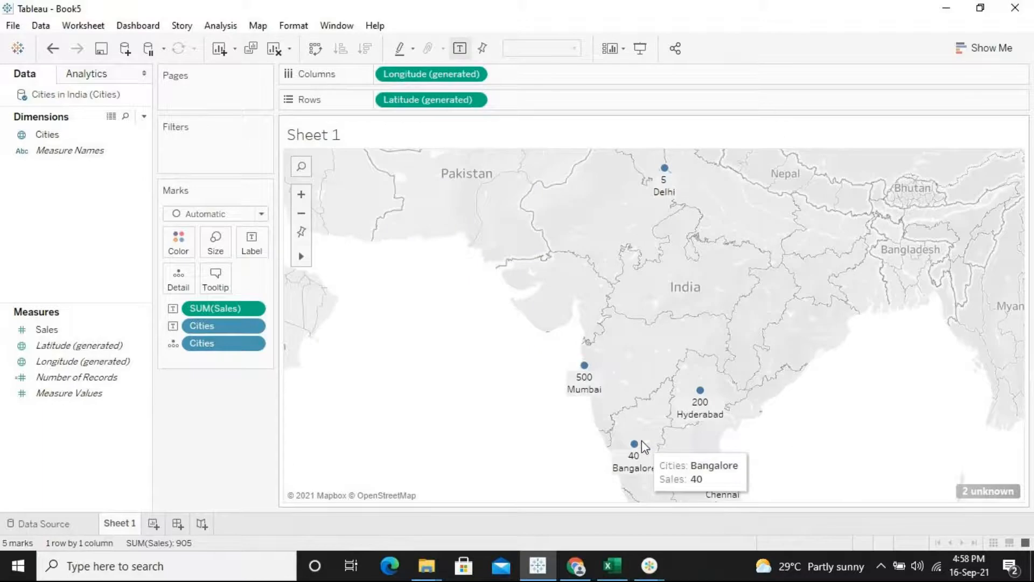
{"action": "mouse_move", "coordinate": [584, 371]}
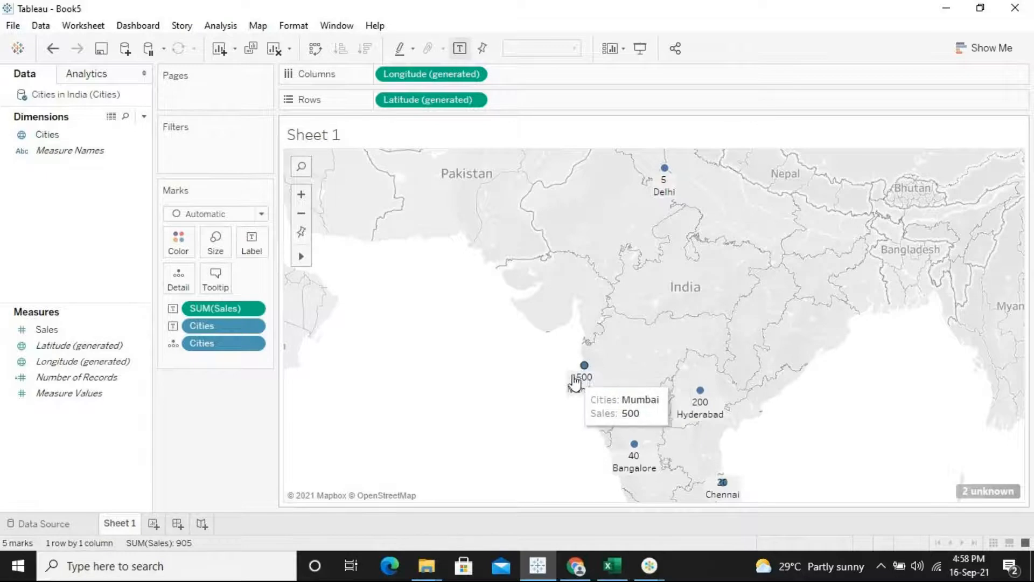
- Edit the unknown city locations so that Pune is matched to Haryana, and apply the change to the map
{"action": "left_click", "coordinate": [970, 491]}
{"action": "left_click", "coordinate": [452, 253]}
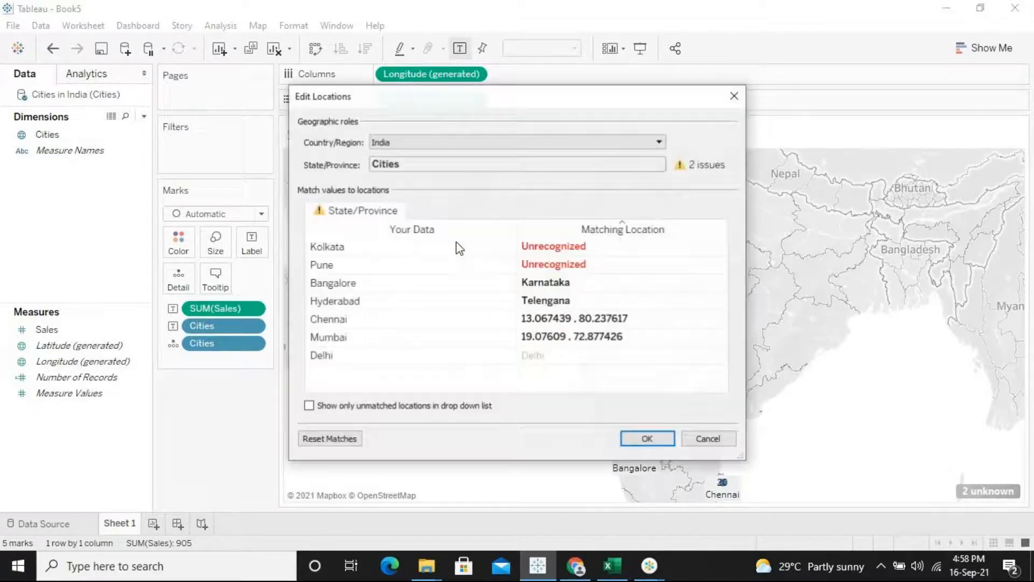
{"action": "left_click", "coordinate": [548, 267]}
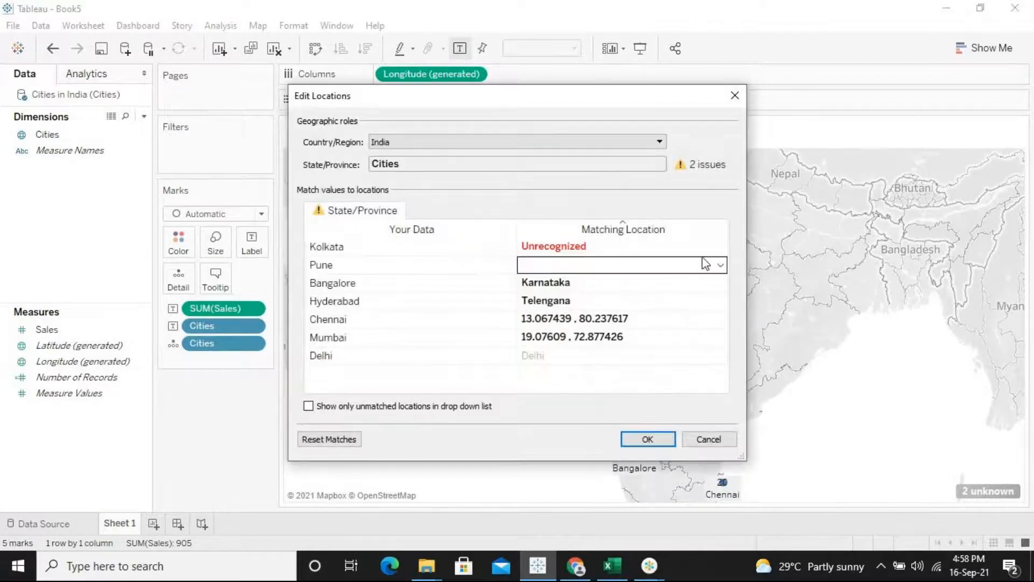
{"action": "left_click", "coordinate": [719, 265]}
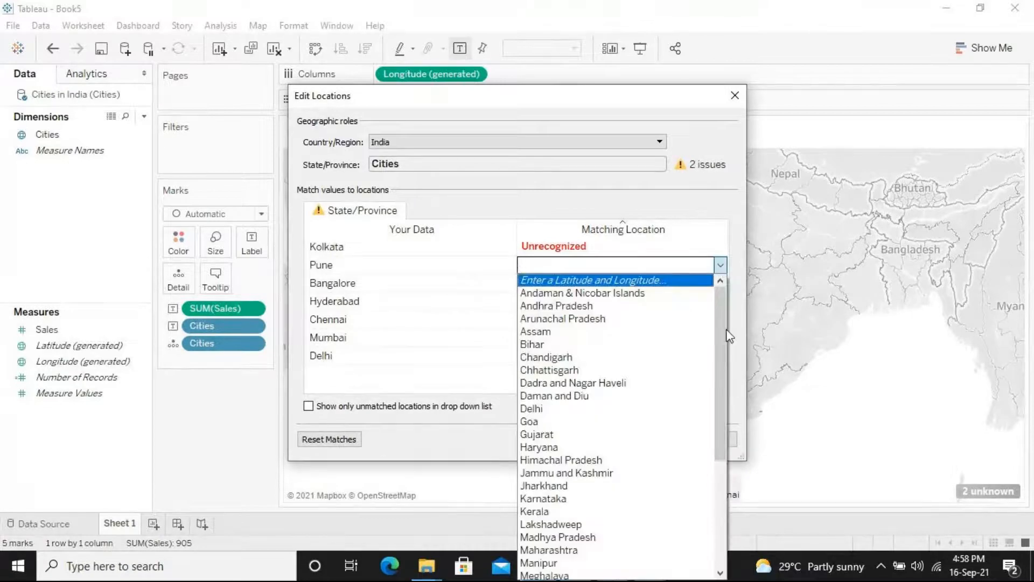
{"action": "left_click_drag", "start_coordinate": [722, 339], "coordinate": [730, 389]}
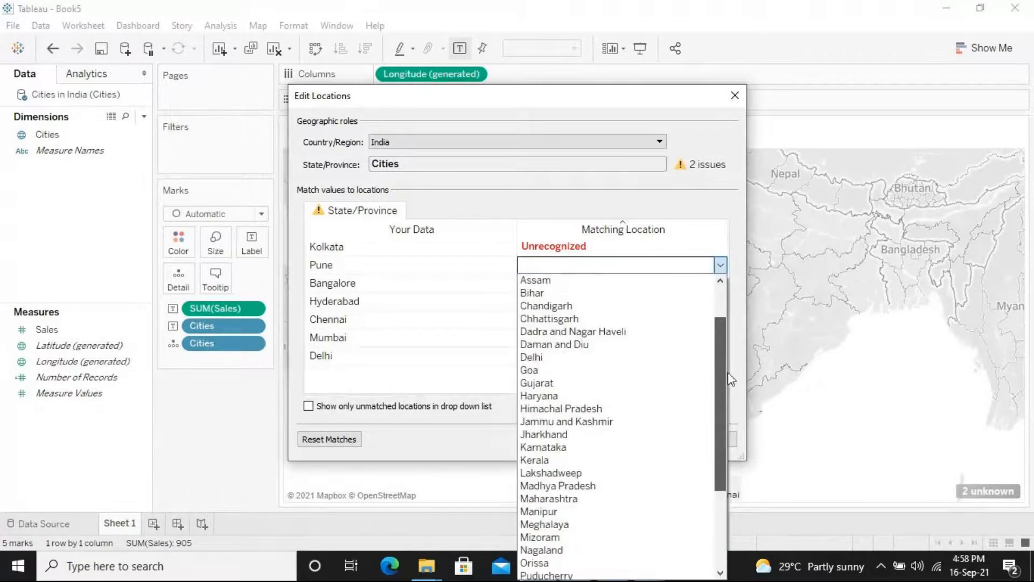
{"action": "left_click", "coordinate": [548, 396]}
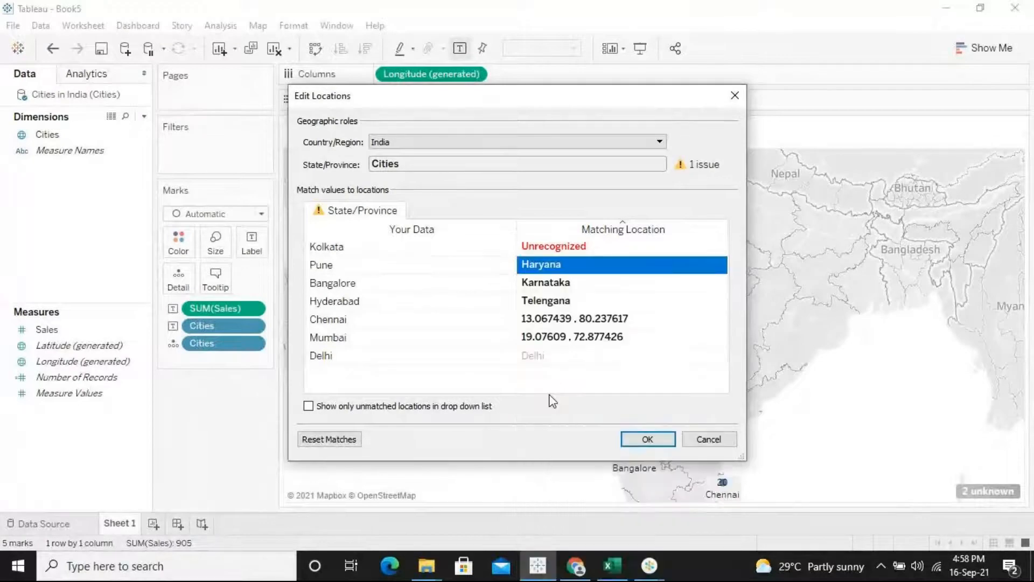
{"action": "left_click", "coordinate": [648, 439]}
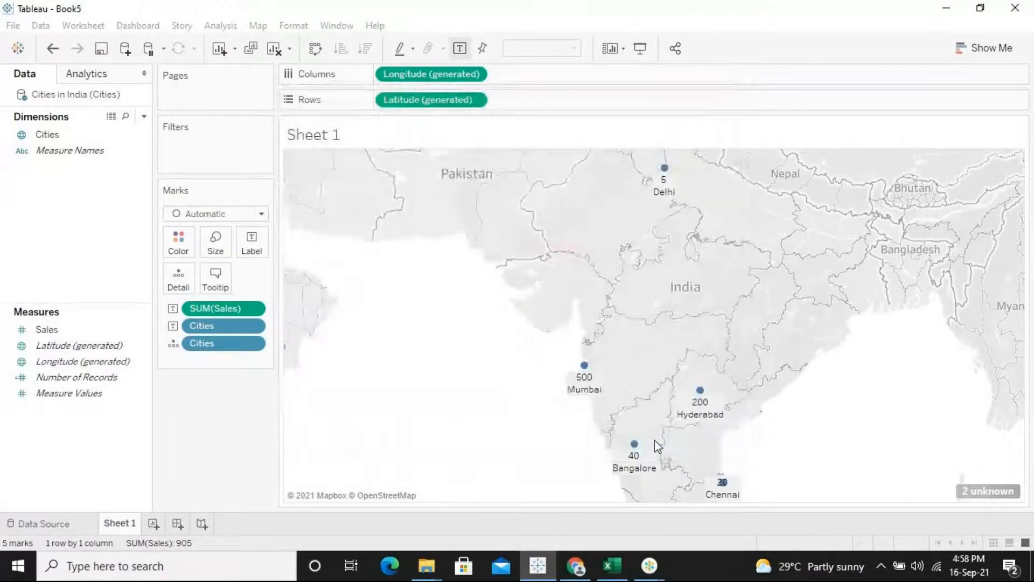
- Match the remaining unrecognized city, Kolkata, to Maharashtra and apply the edited locations
{"action": "left_click", "coordinate": [978, 491]}
{"action": "left_click", "coordinate": [502, 236]}
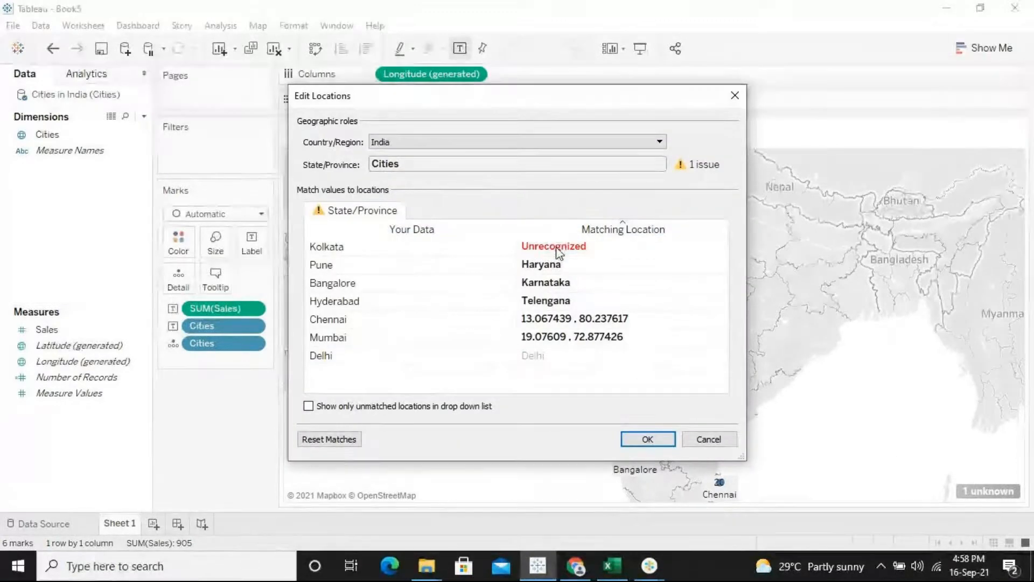
{"action": "left_click", "coordinate": [555, 246]}
{"action": "left_click", "coordinate": [720, 249]}
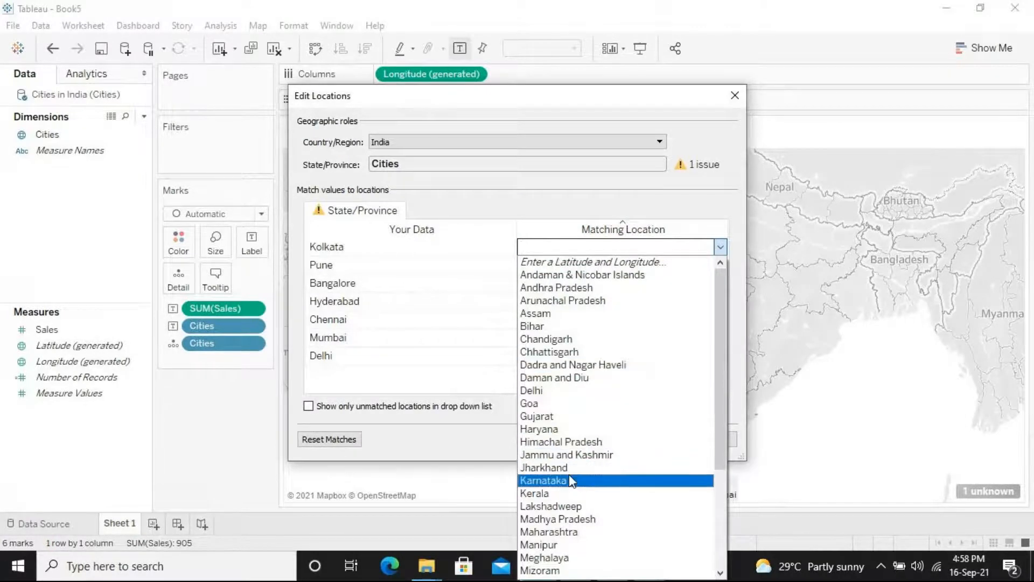
{"action": "left_click", "coordinate": [571, 532]}
{"action": "left_click", "coordinate": [650, 442]}
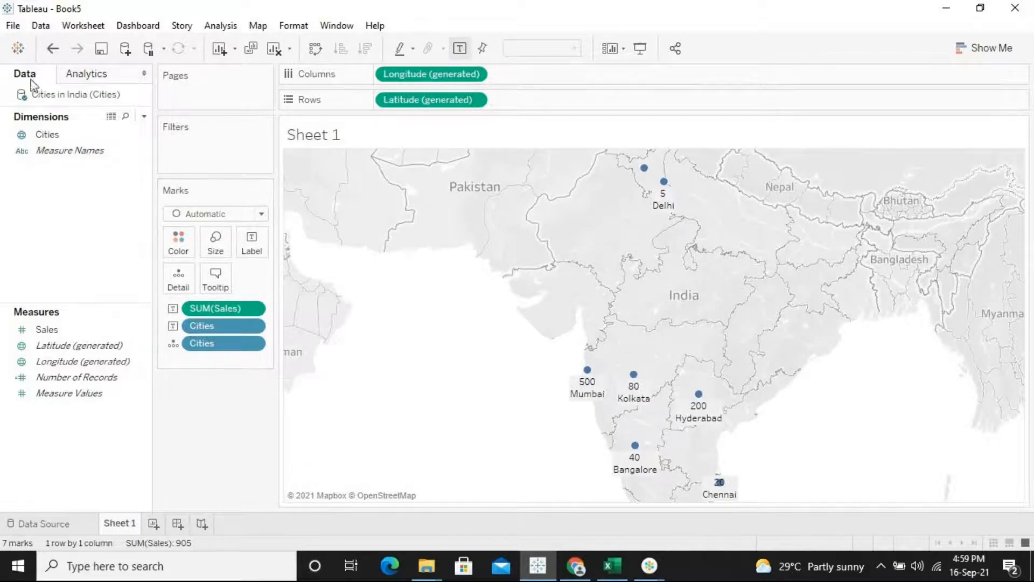
- Close the Indian cities workbook without saving it
{"action": "left_click", "coordinate": [12, 27]}
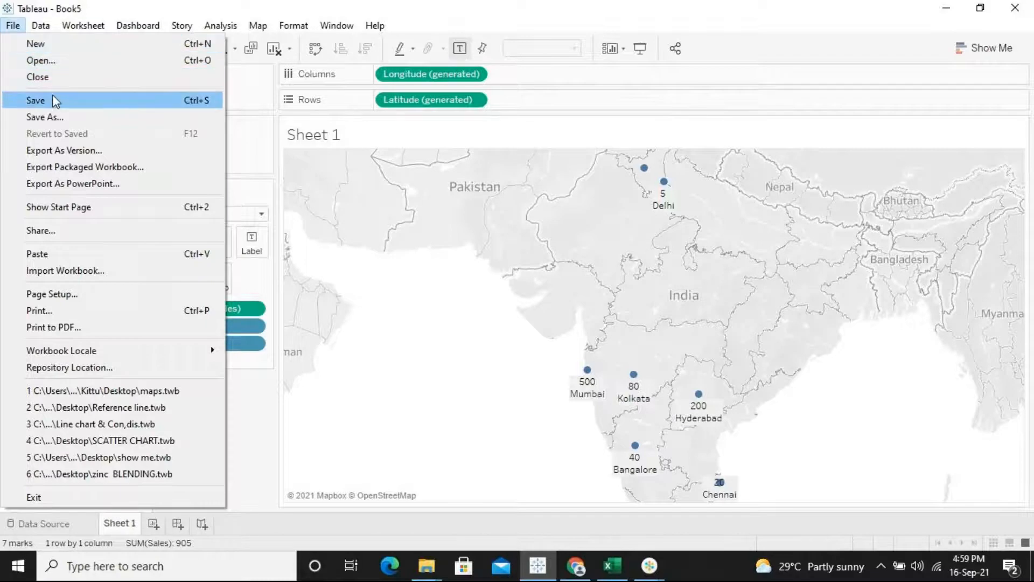
{"action": "left_click", "coordinate": [52, 76]}
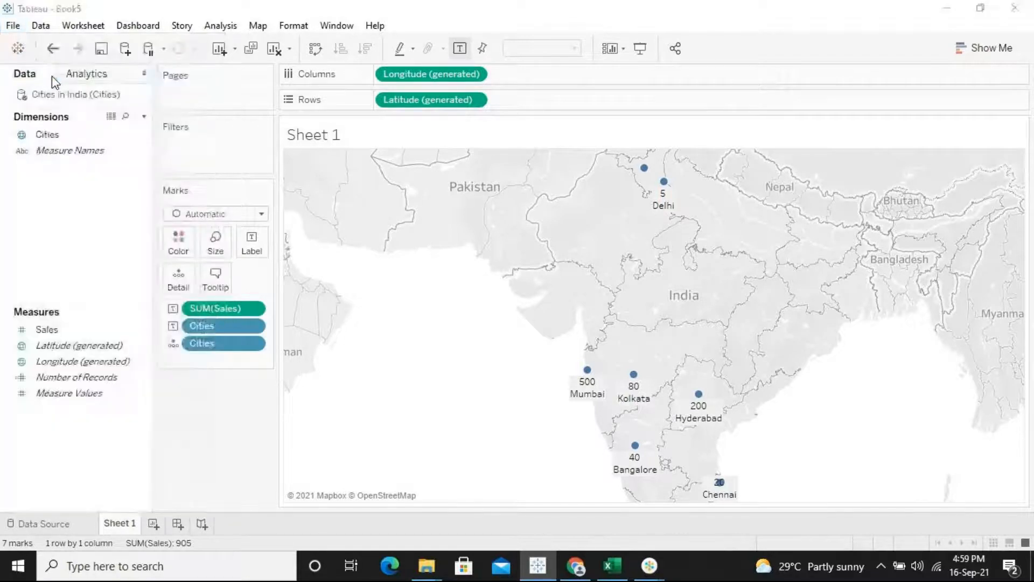
{"action": "left_click", "coordinate": [547, 303]}
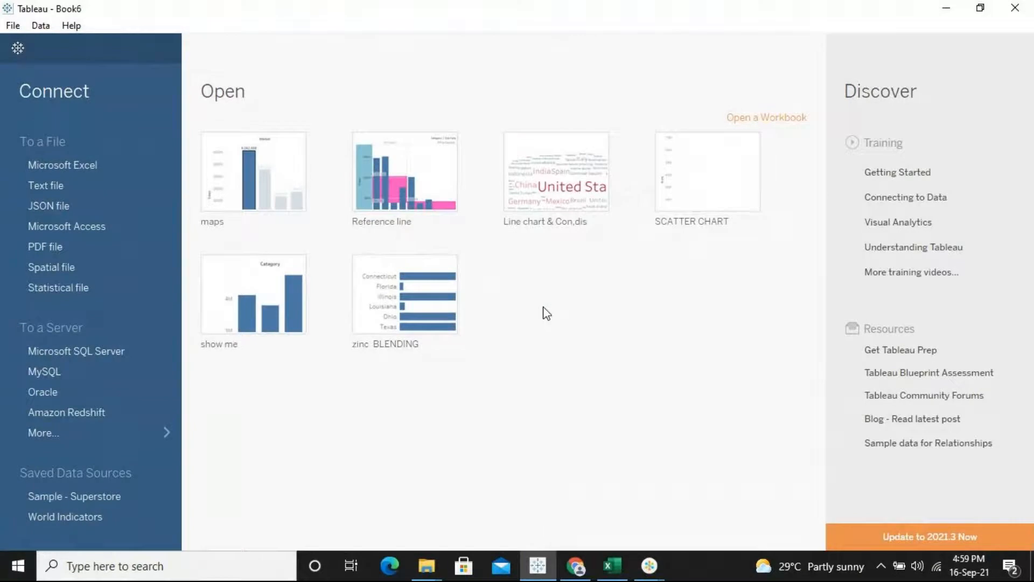
- Connect to the global_superstore_2016 Excel workbook on the Desktop, load its Orders sheet, and open Sheet 1
{"action": "left_click", "coordinate": [82, 165]}
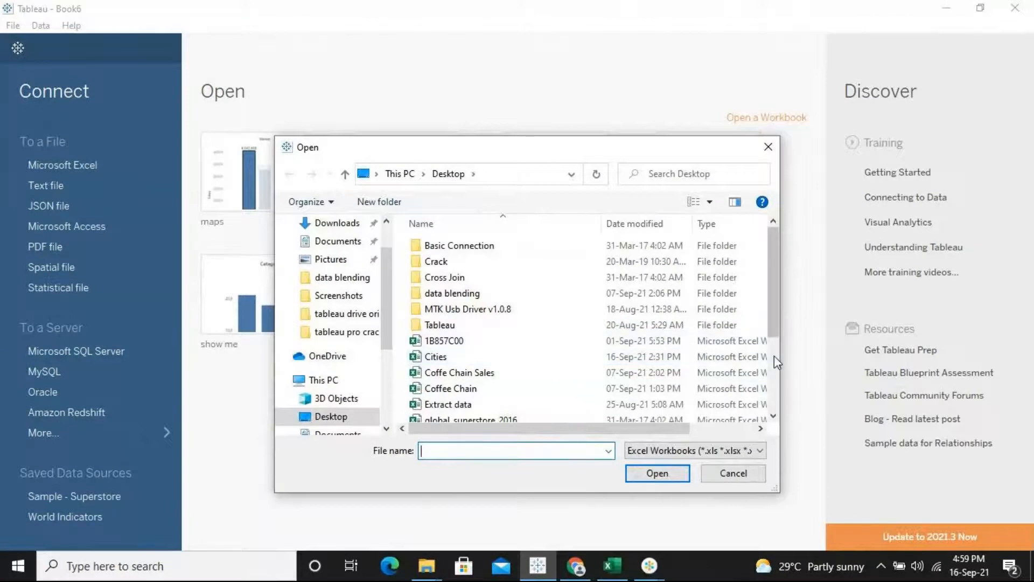
{"action": "scroll", "coordinate": [774, 357], "scroll_direction": "down", "scroll_amount": 3}
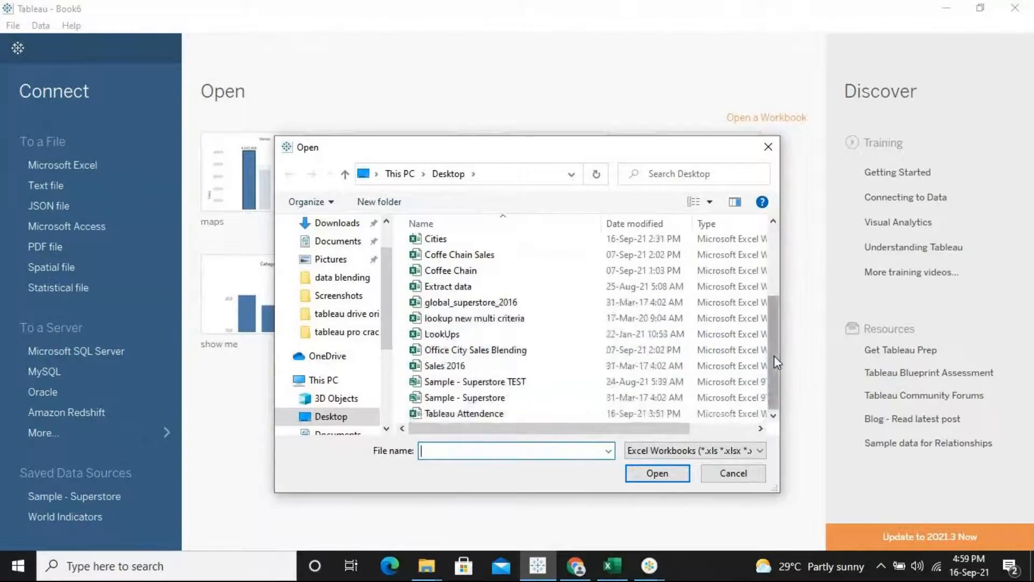
{"action": "left_click", "coordinate": [516, 305]}
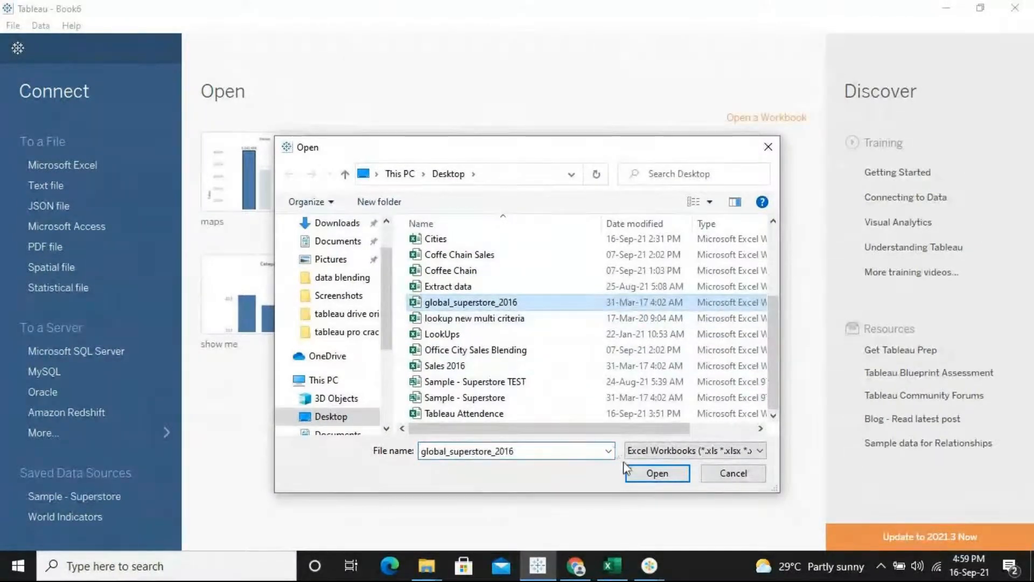
{"action": "left_click", "coordinate": [653, 476]}
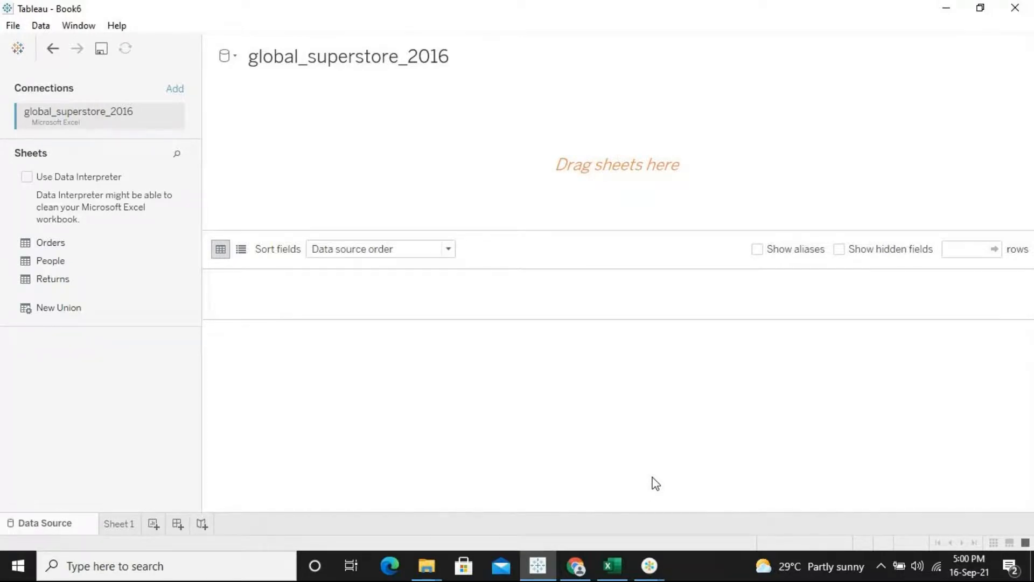
{"action": "double_click", "coordinate": [103, 249]}
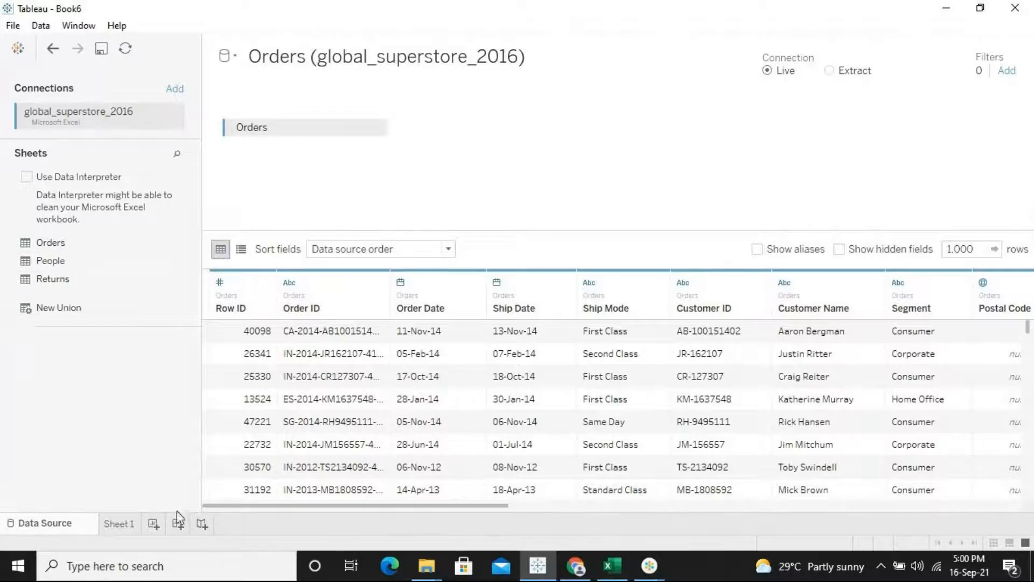
{"action": "left_click", "coordinate": [116, 526]}
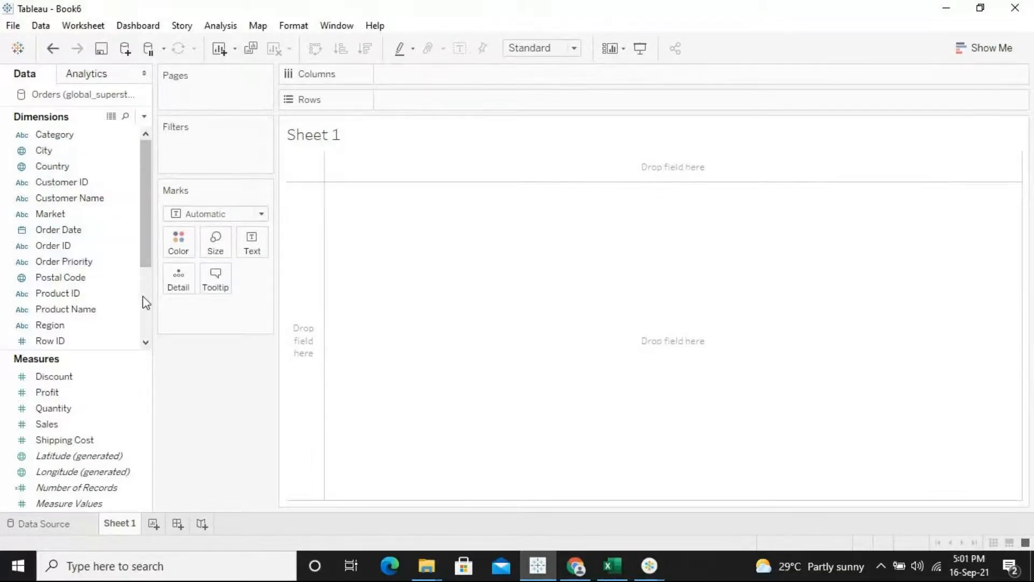
- Plot the State dimension as a map and label its marks with the state names
{"action": "scroll", "coordinate": [145, 302], "scroll_direction": "down", "scroll_amount": 3}
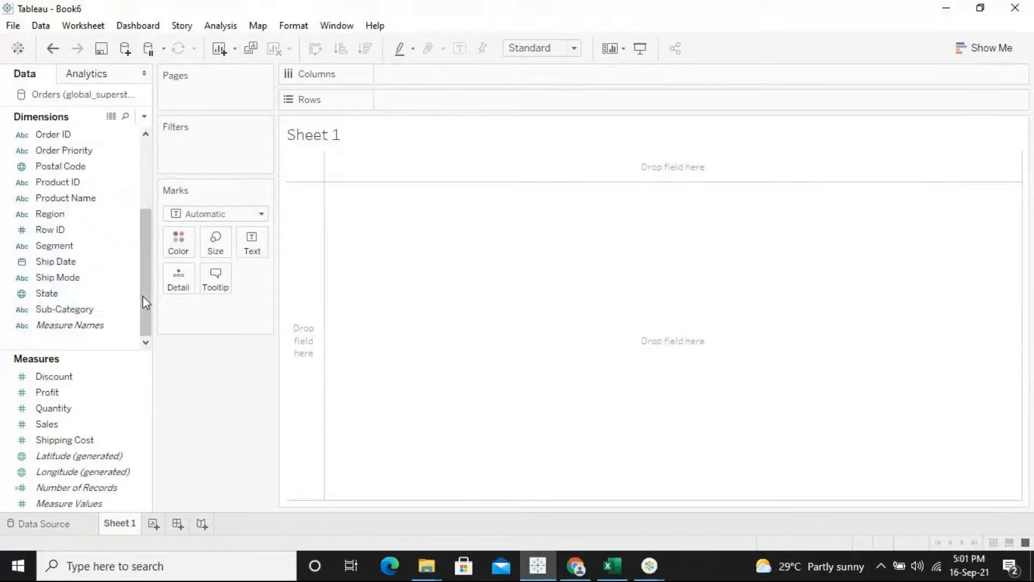
{"action": "left_click", "coordinate": [51, 297]}
{"action": "double_click", "coordinate": [51, 297]}
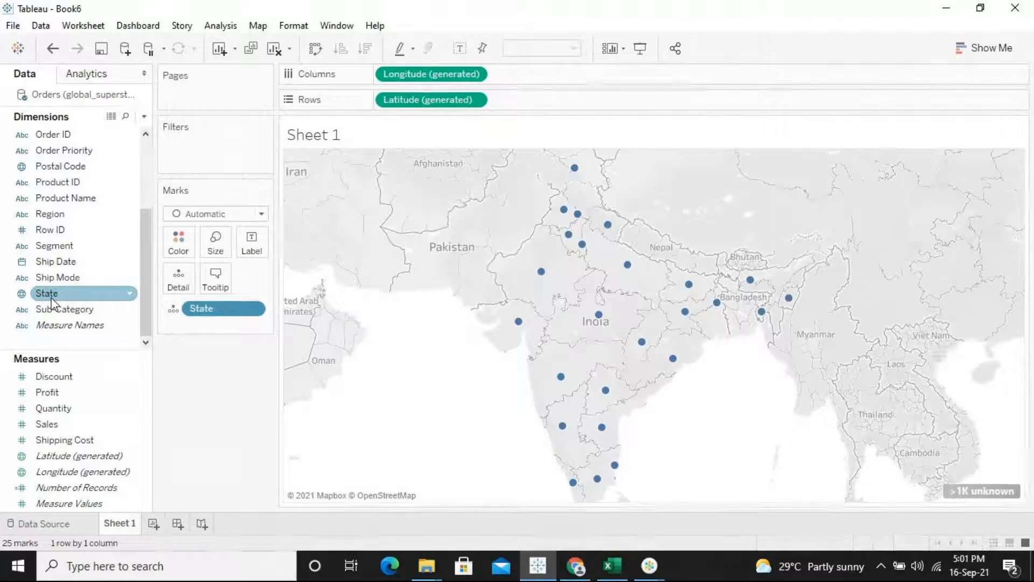
{"action": "left_click_drag", "start_coordinate": [53, 303], "coordinate": [250, 257]}
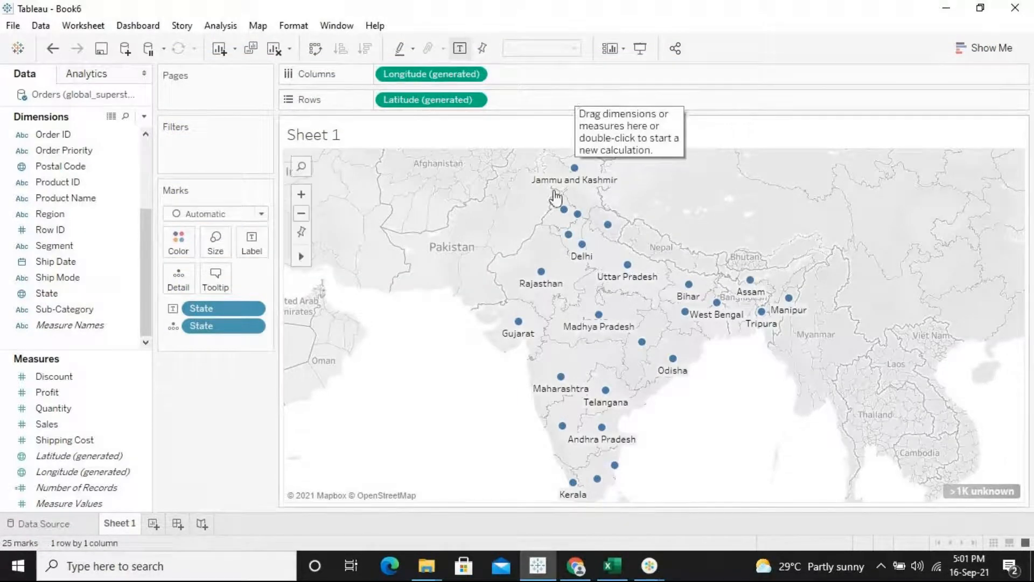
{"action": "mouse_move", "coordinate": [576, 173]}
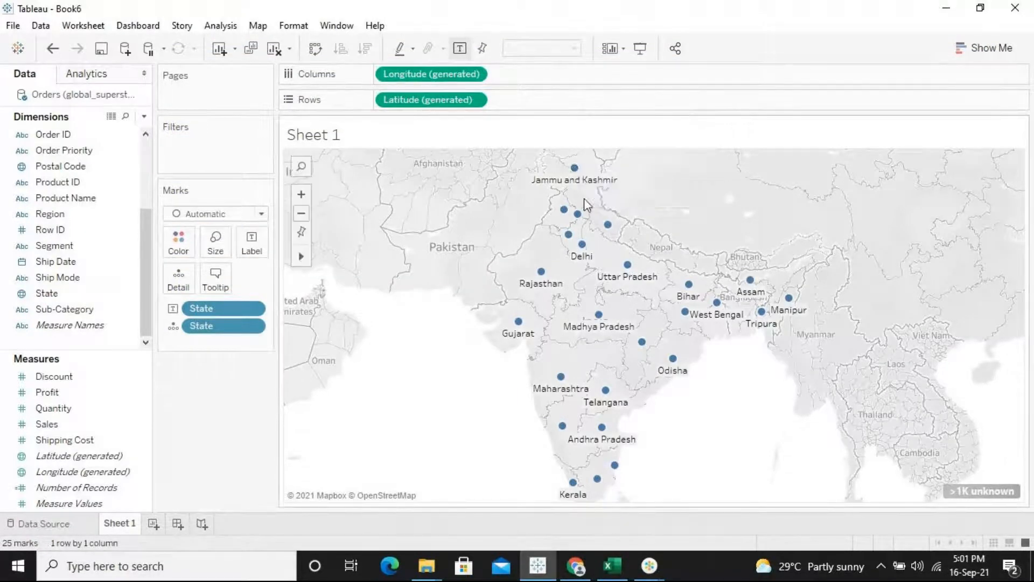
{"action": "mouse_move", "coordinate": [587, 233]}
- Examine the unrecognized State values in the location editor and close it without changing any match
{"action": "left_click", "coordinate": [962, 494]}
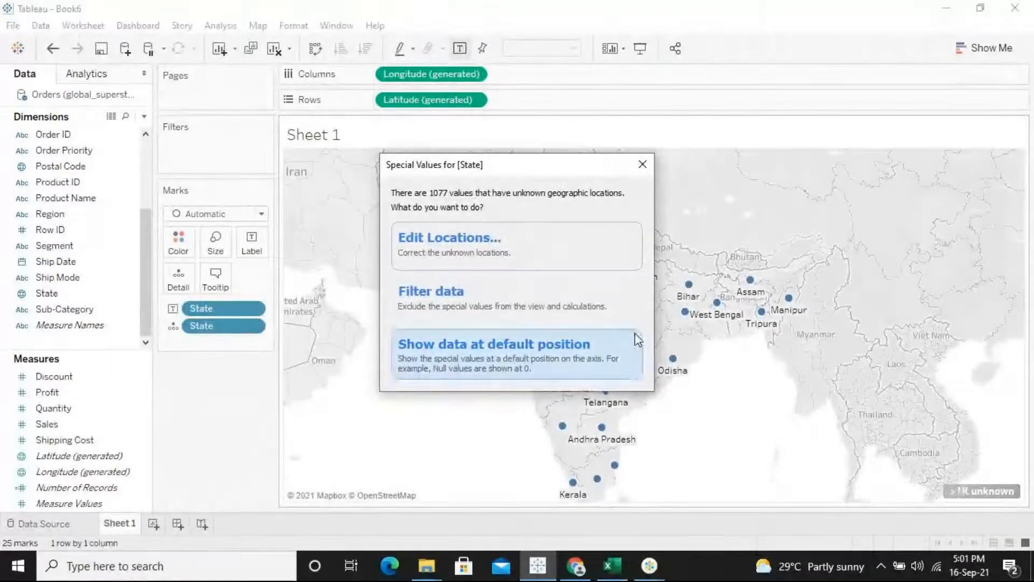
{"action": "left_click", "coordinate": [462, 238]}
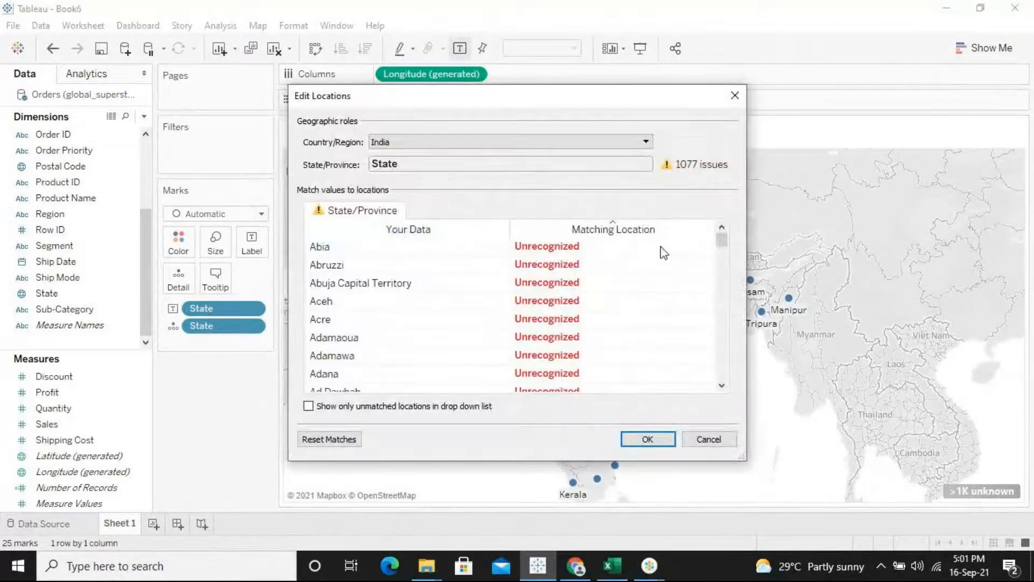
{"action": "mouse_move", "coordinate": [723, 248]}
{"action": "left_mouse_down"}
{"action": "mouse_move", "coordinate": [720, 334]}
{"action": "mouse_move", "coordinate": [722, 241]}
{"action": "left_mouse_up"}
{"action": "left_click", "coordinate": [735, 96]}
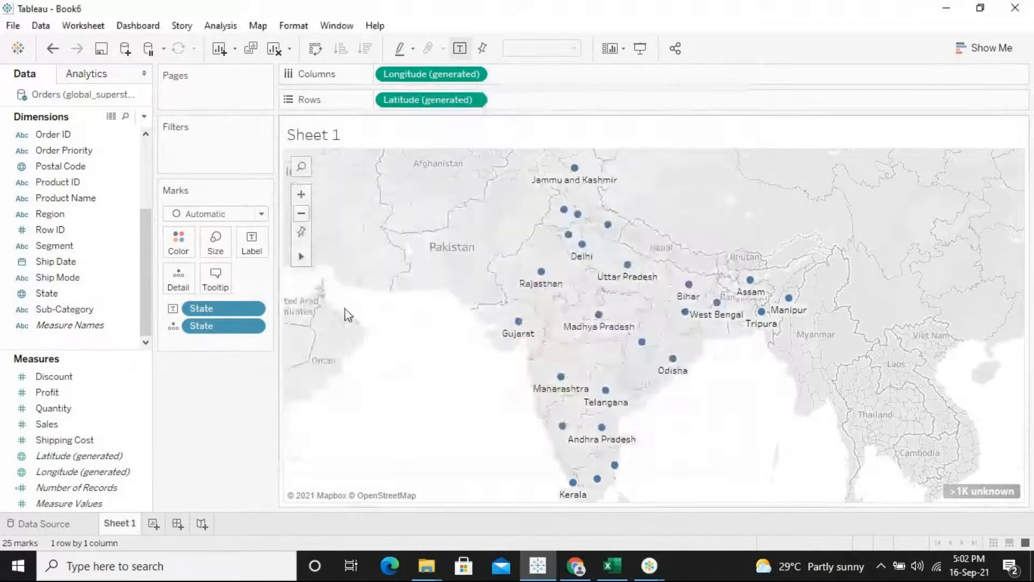
- Clear the sheet, plot the Country dimension as a world map, and clear the sheet again
{"action": "left_click", "coordinate": [277, 53]}
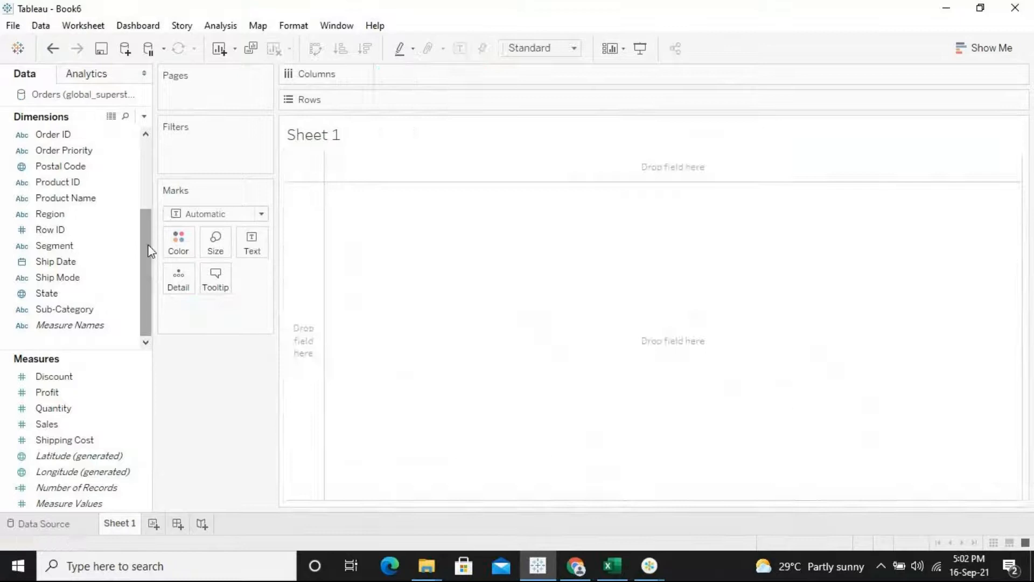
{"action": "left_click_drag", "start_coordinate": [150, 249], "coordinate": [99, 169]}
{"action": "left_click", "coordinate": [100, 170]}
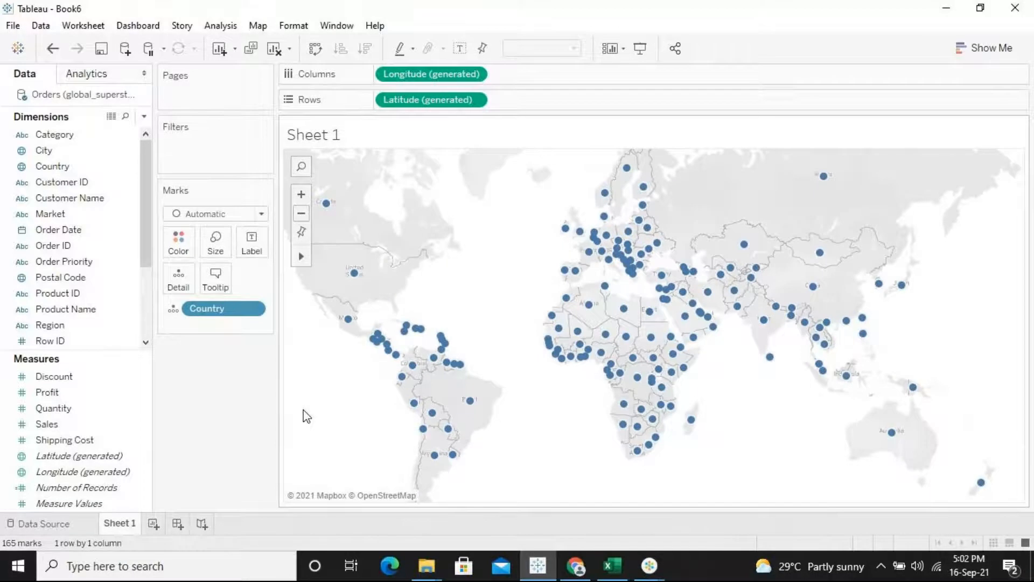
{"action": "left_click", "coordinate": [274, 49]}
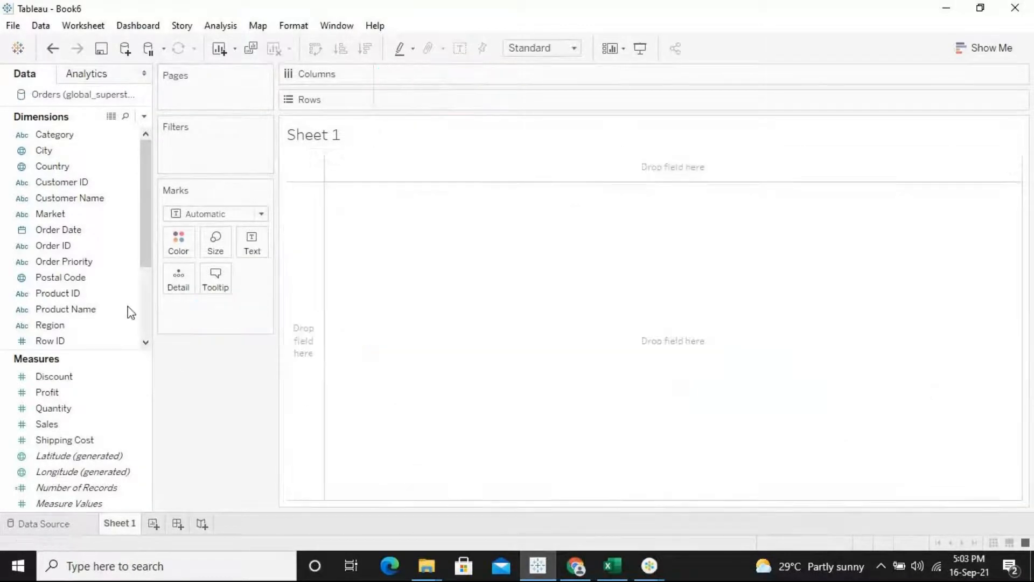
- Map the State dimension on the empty sheet and add State as the label of the marks
{"action": "scroll", "coordinate": [141, 311], "scroll_direction": "down", "scroll_amount": 3}
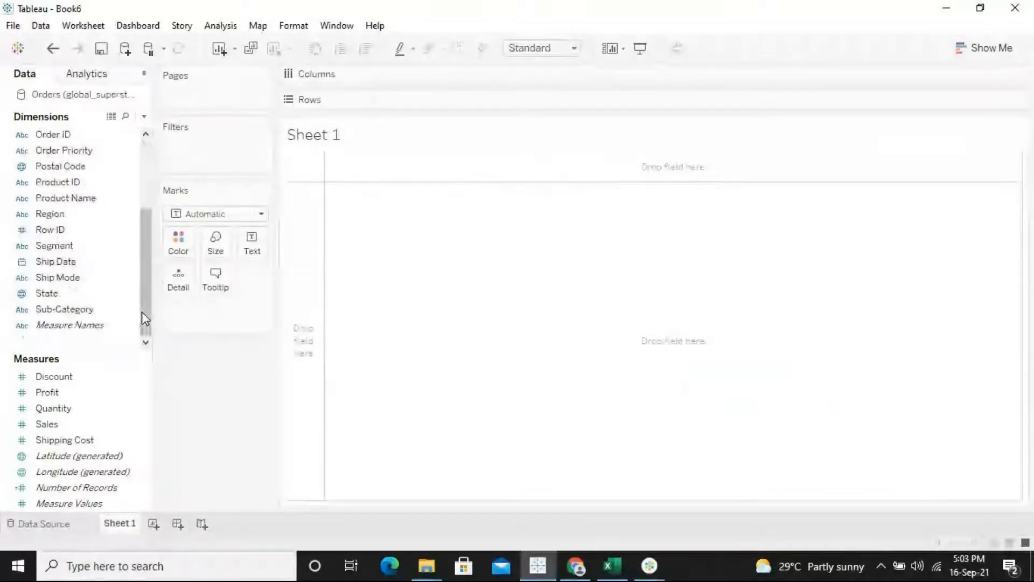
{"action": "left_click", "coordinate": [123, 299]}
{"action": "left_click", "coordinate": [122, 303]}
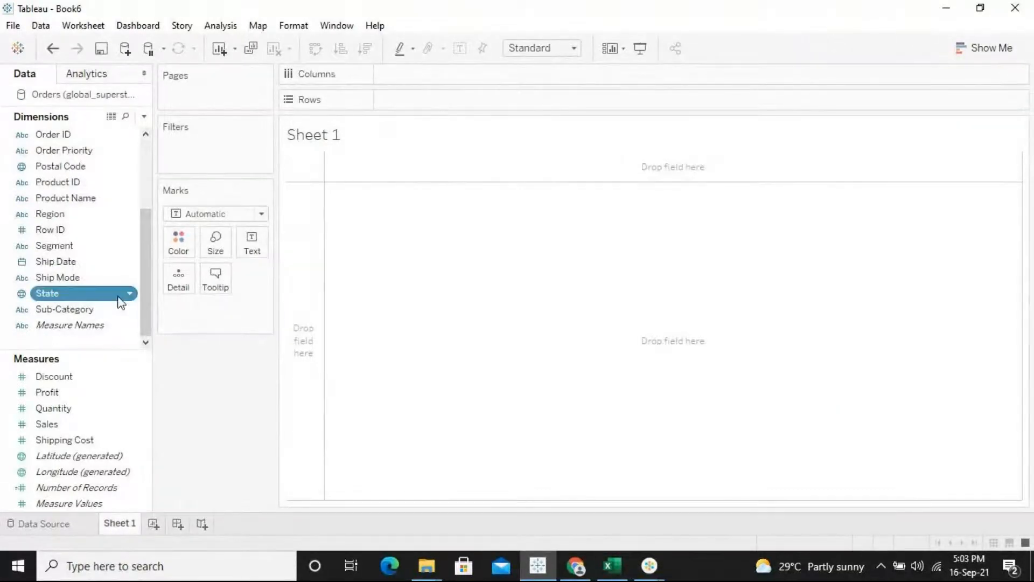
{"action": "double_click", "coordinate": [98, 300]}
{"action": "left_click_drag", "start_coordinate": [98, 300], "coordinate": [250, 242]}
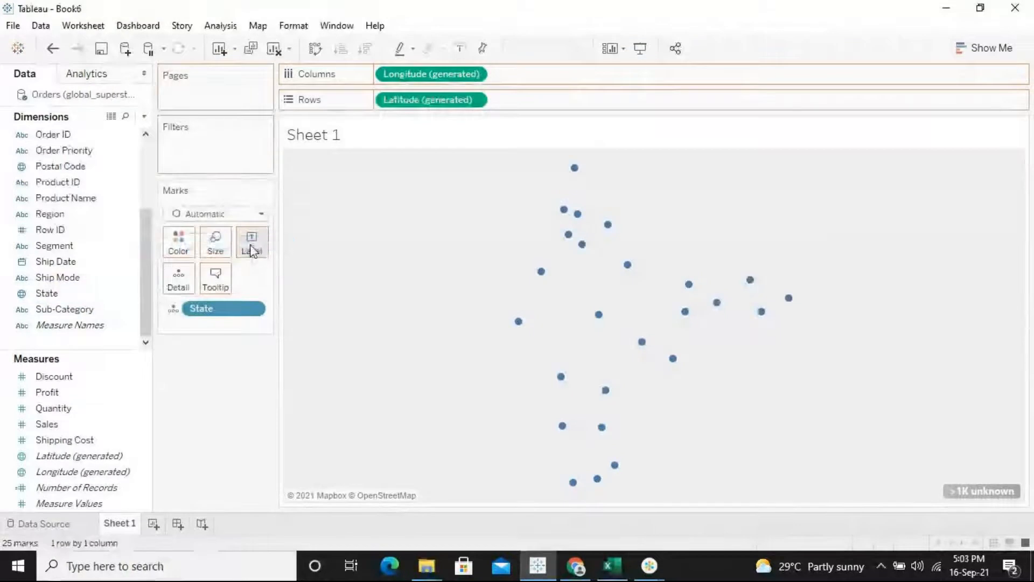
{"action": "mouse_move", "coordinate": [603, 317]}
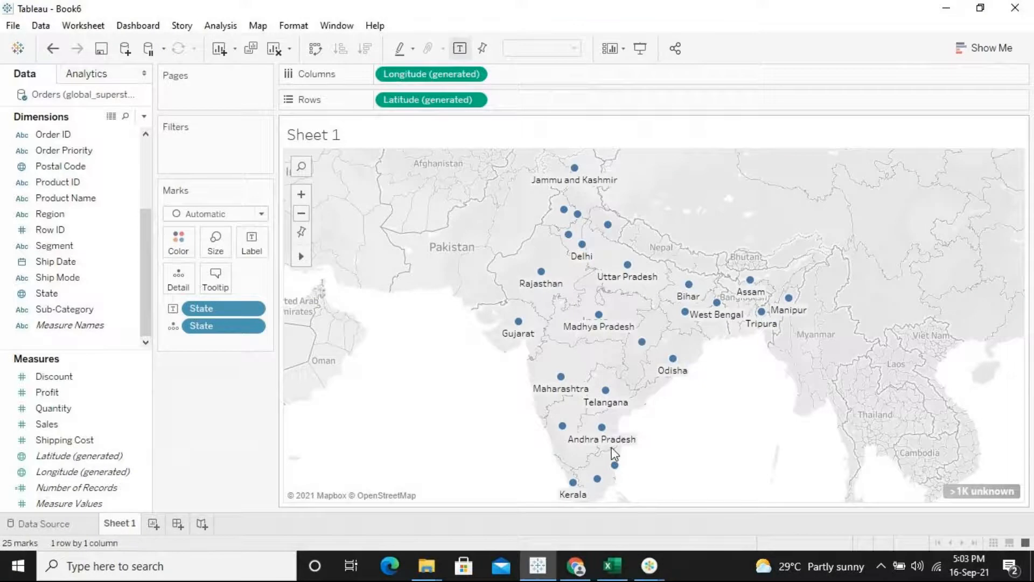
- Open the location editor for the unknown State values, review the fixed Country/Region options, and close it keeping India
{"action": "mouse_move", "coordinate": [992, 499]}
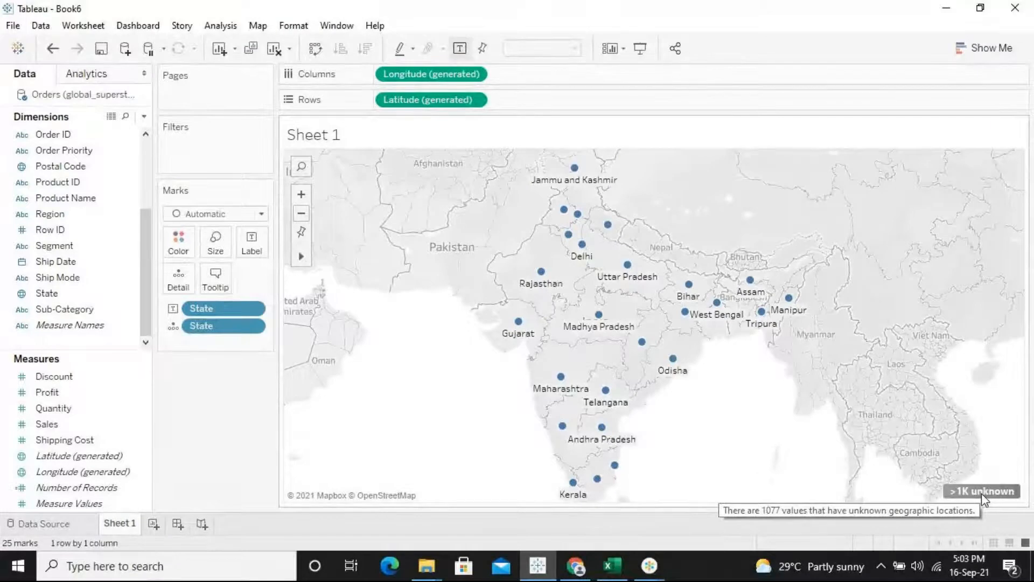
{"action": "left_click", "coordinate": [981, 493]}
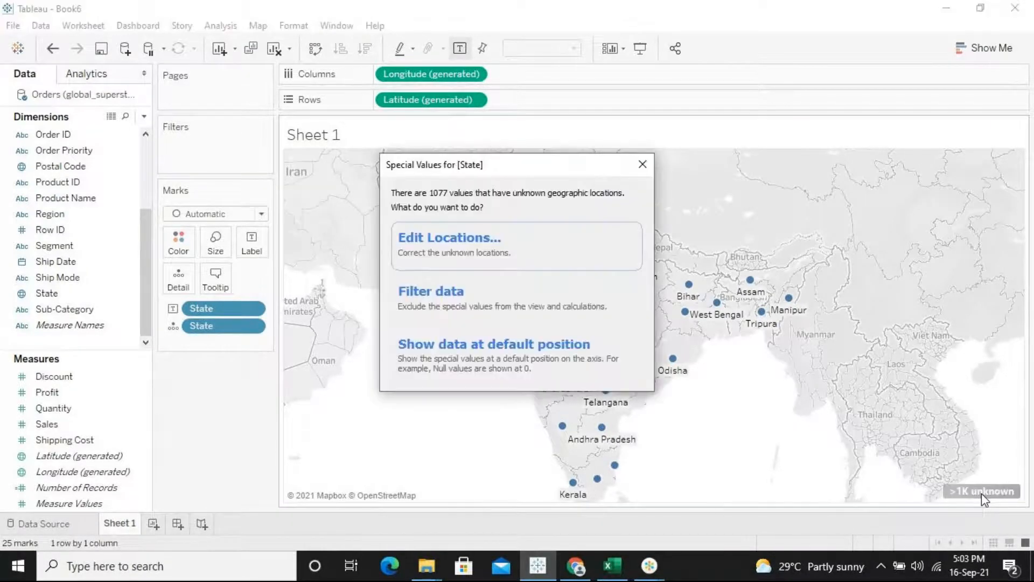
{"action": "left_click", "coordinate": [457, 237]}
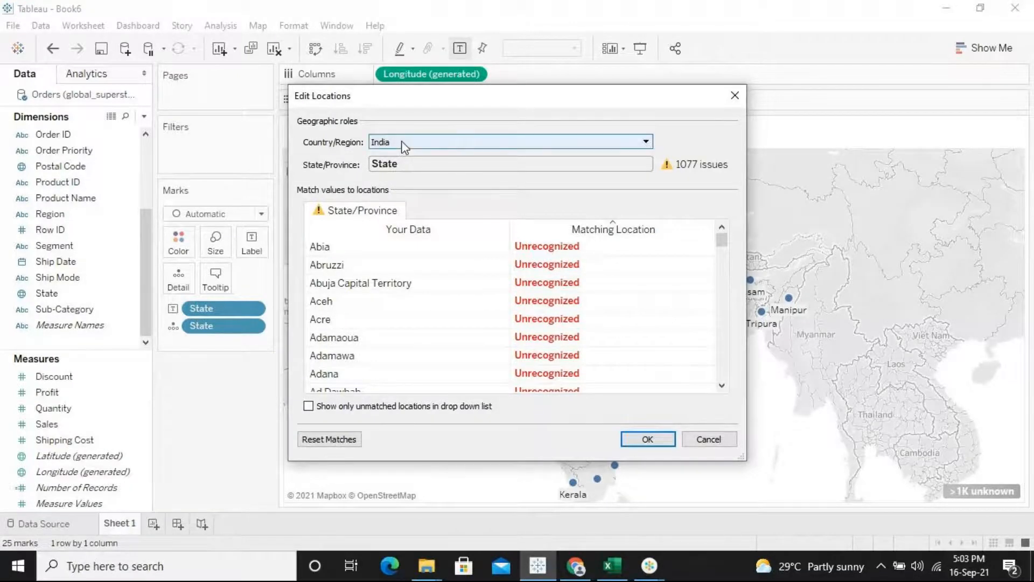
{"action": "left_click", "coordinate": [402, 142]}
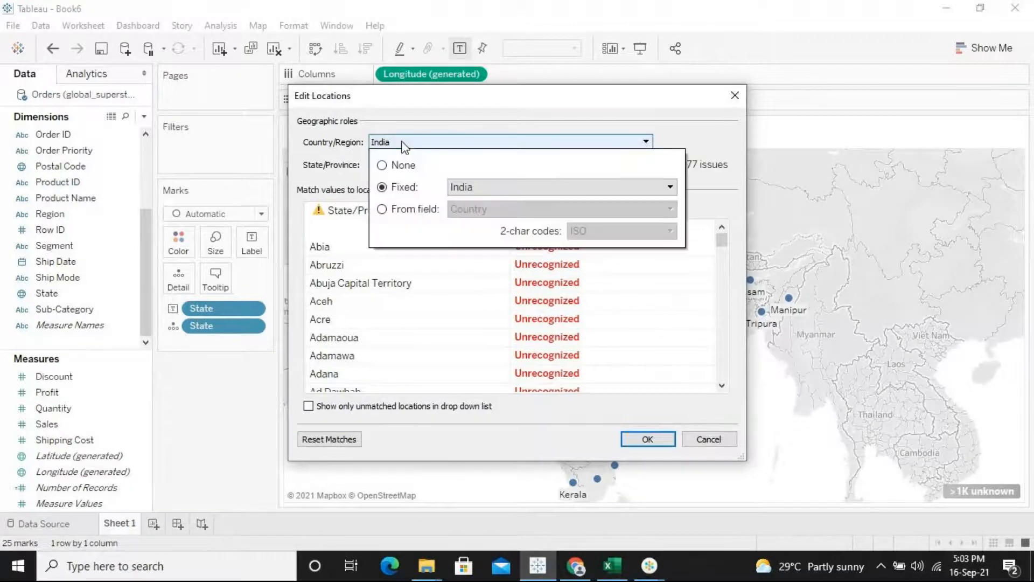
{"action": "left_click", "coordinate": [510, 187]}
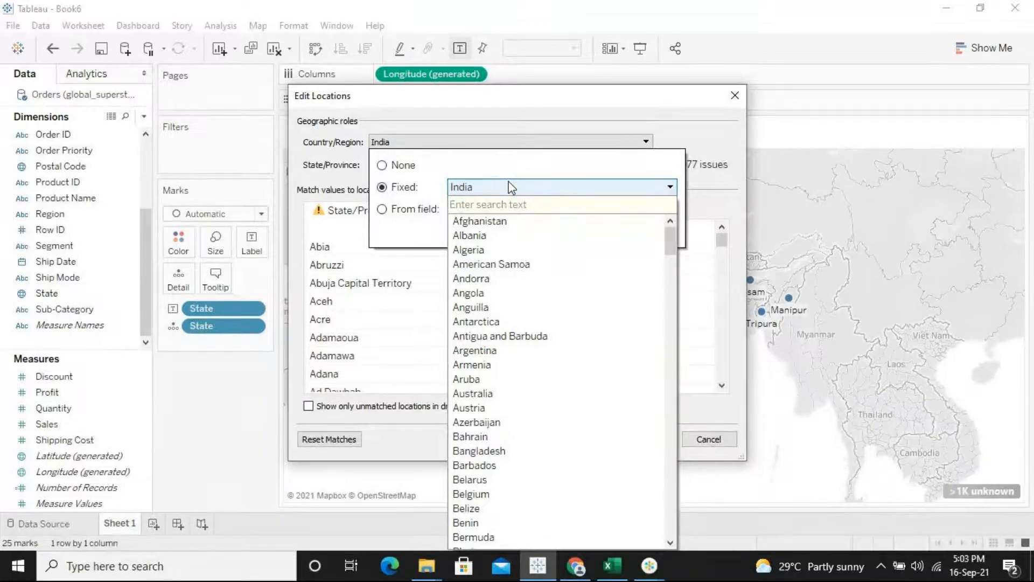
{"action": "left_click", "coordinate": [526, 185]}
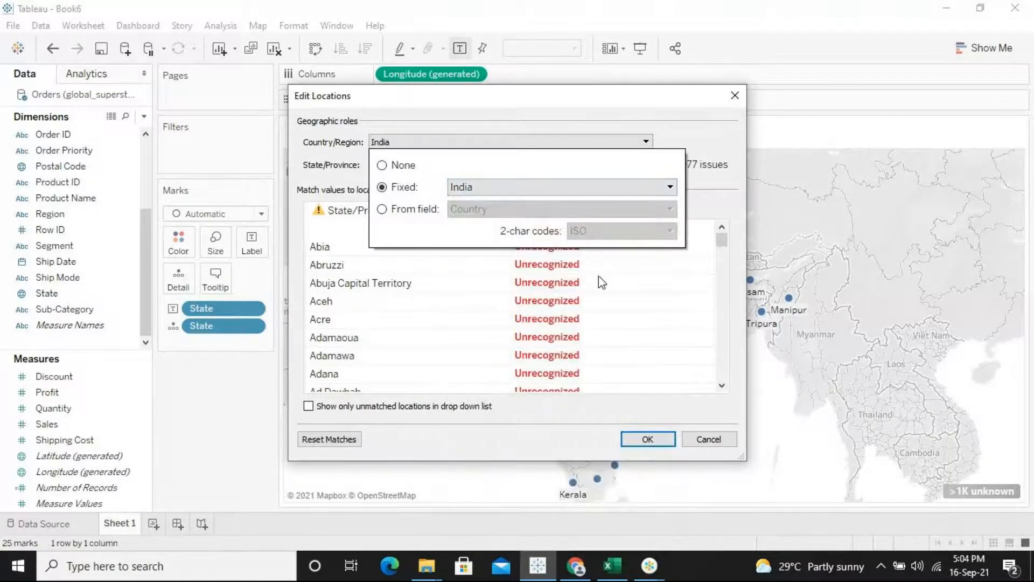
{"action": "left_click", "coordinate": [725, 340]}
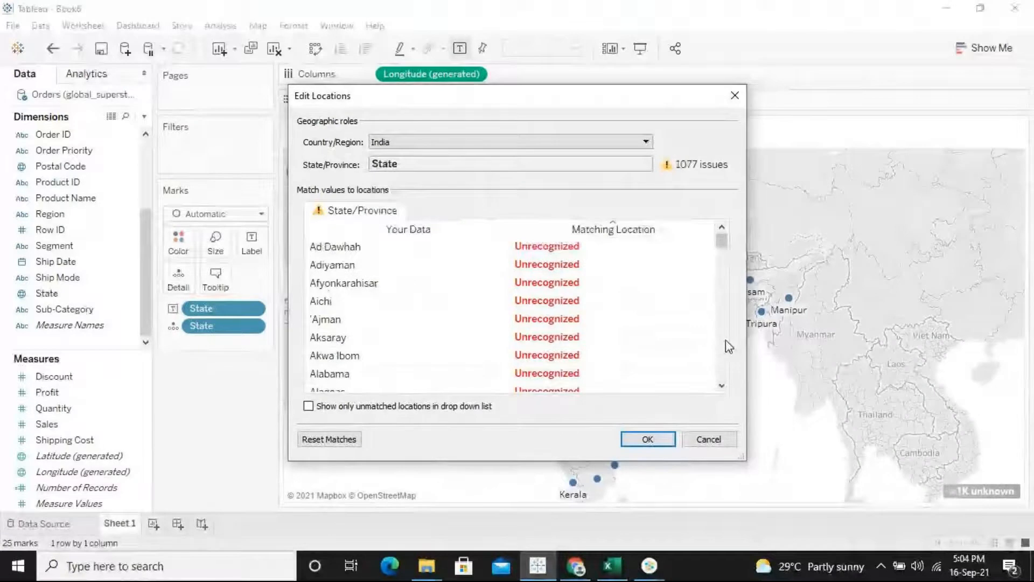
{"action": "left_click", "coordinate": [656, 443]}
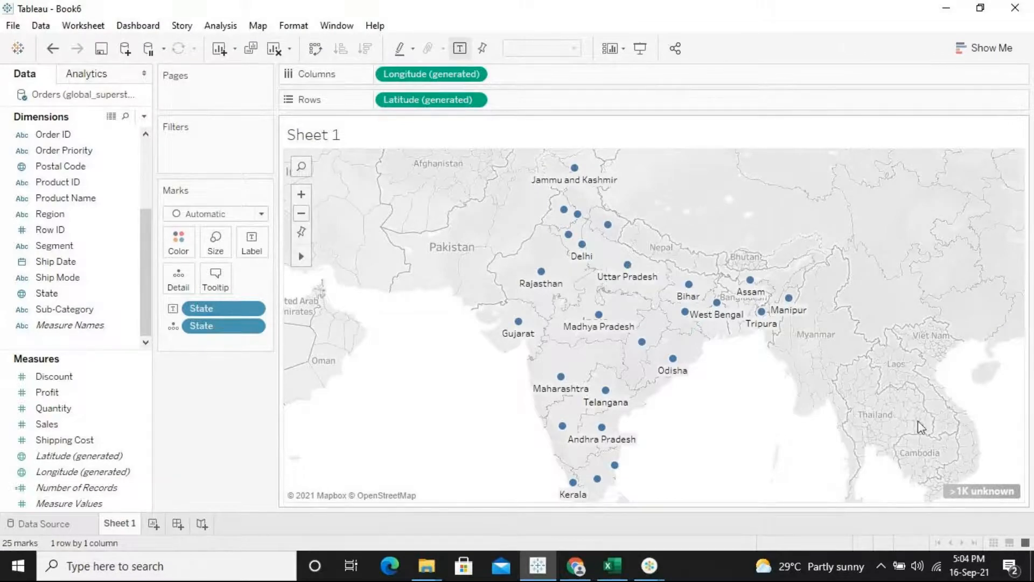
- Reopen the State location editor and view the matching locations offered for Anhui without choosing one
{"action": "left_click", "coordinate": [980, 490]}
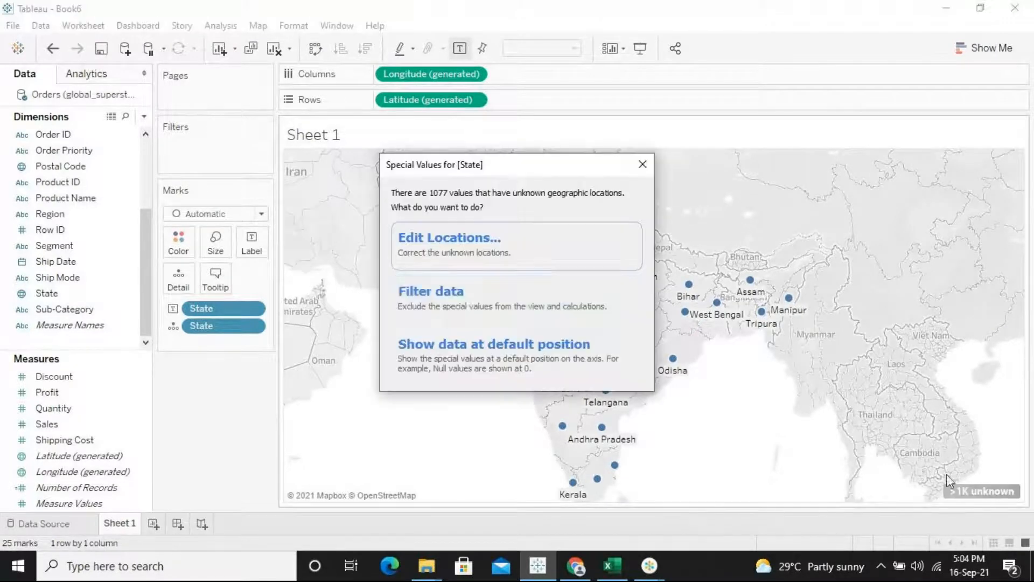
{"action": "left_click", "coordinate": [503, 263]}
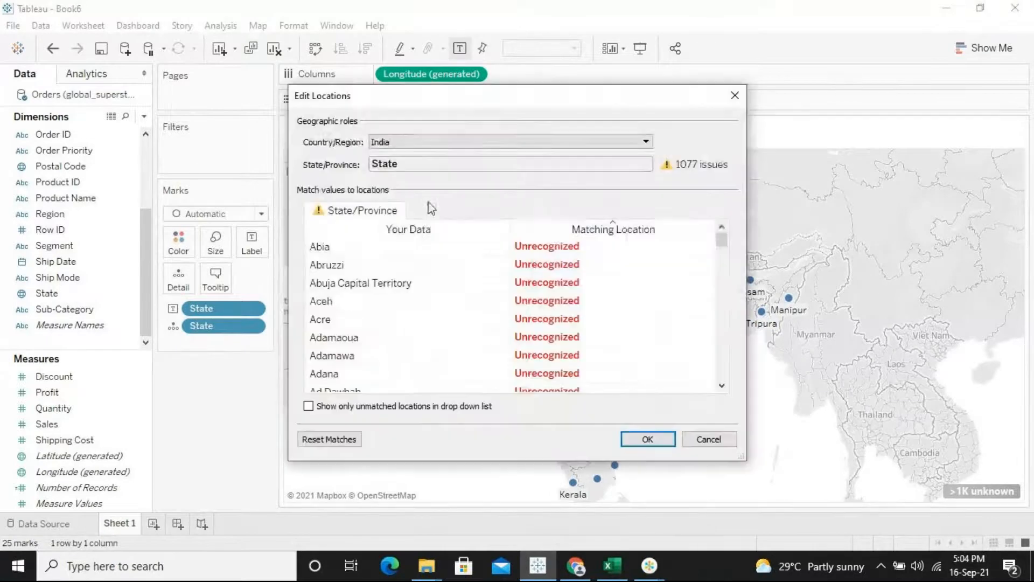
{"action": "scroll", "coordinate": [719, 296], "scroll_direction": "down", "scroll_amount": 10}
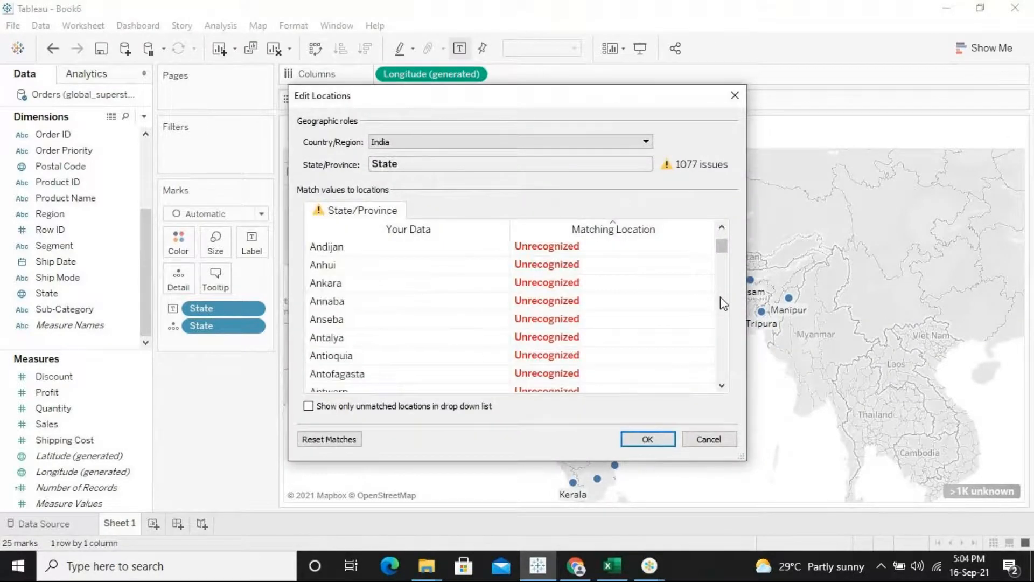
{"action": "left_click", "coordinate": [703, 264]}
{"action": "left_click", "coordinate": [707, 265]}
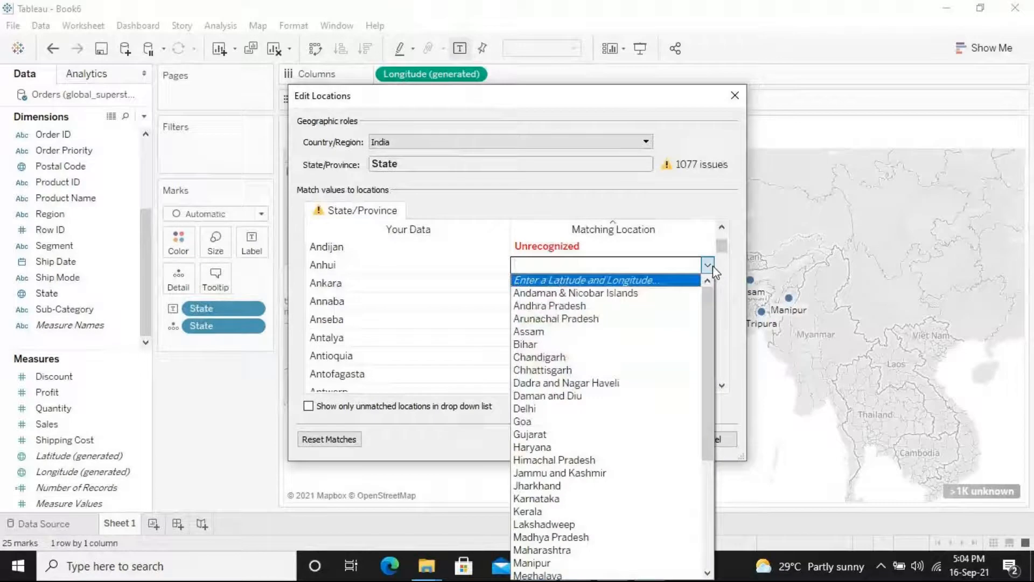
{"action": "left_click", "coordinate": [739, 418]}
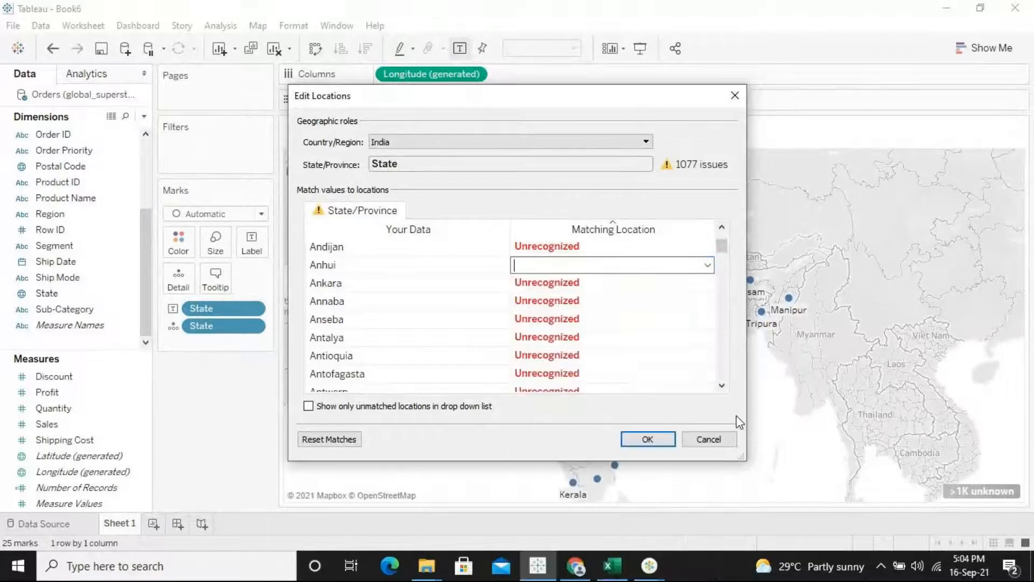
{"action": "left_click", "coordinate": [714, 371]}
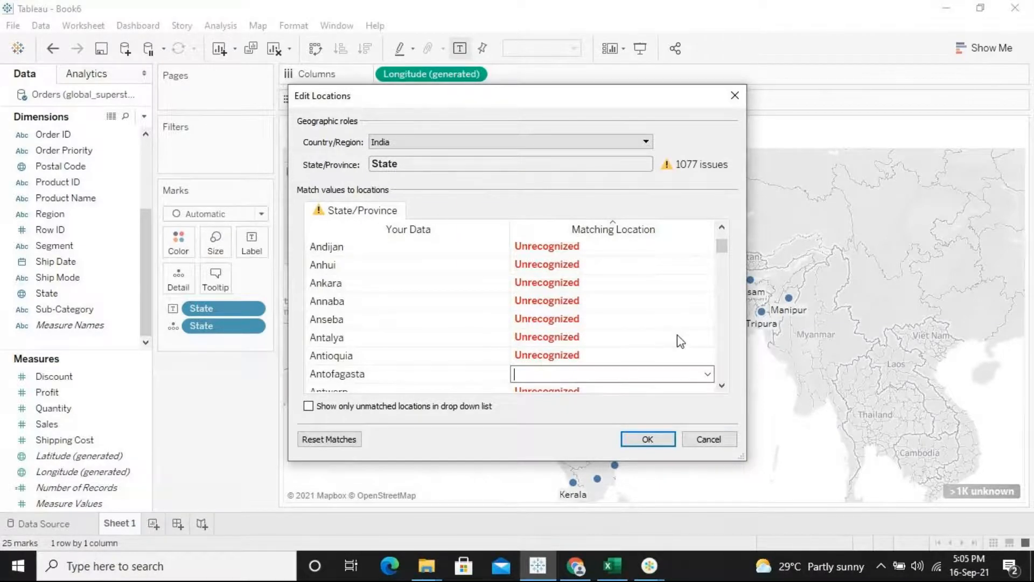
- Examine the unrecognized State values further down the list and close the location editor without changing any match
{"action": "left_click", "coordinate": [722, 311]}
{"action": "left_click", "coordinate": [721, 311]}
{"action": "left_click", "coordinate": [722, 311]}
{"action": "left_click", "coordinate": [722, 311]}
{"action": "left_click", "coordinate": [722, 311]}
{"action": "left_click", "coordinate": [722, 311]}
{"action": "left_click", "coordinate": [721, 311]}
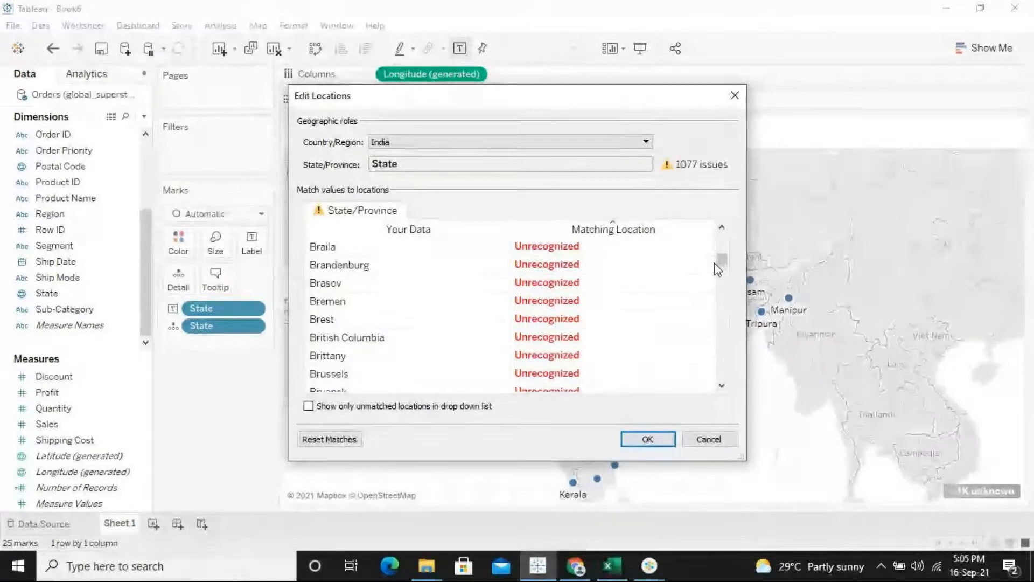
{"action": "left_click_drag", "start_coordinate": [720, 260], "coordinate": [722, 321]}
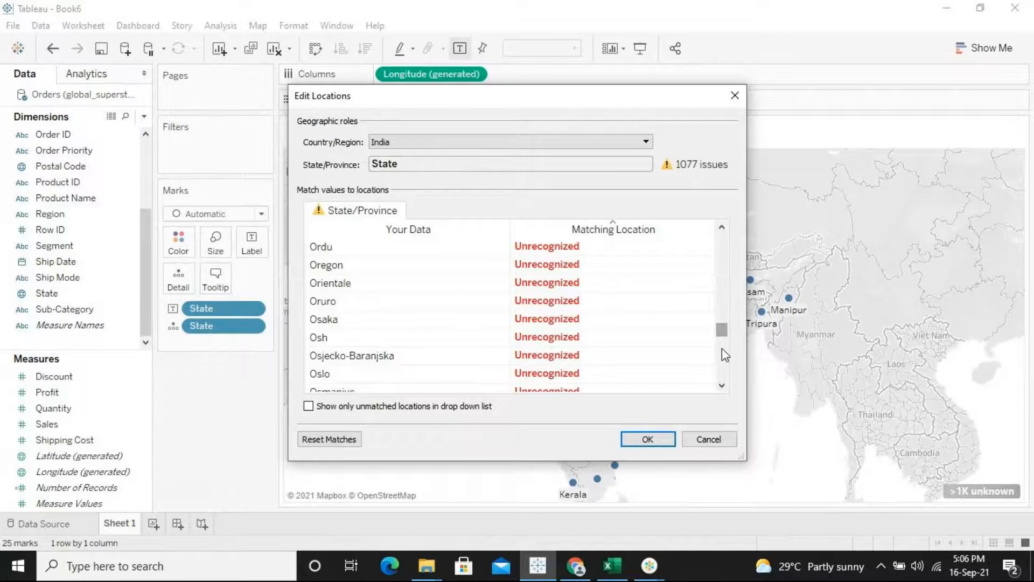
{"action": "scroll", "coordinate": [721, 350], "scroll_direction": "down", "scroll_amount": 10}
{"action": "scroll", "coordinate": [722, 350], "scroll_direction": "down", "scroll_amount": 3}
{"action": "scroll", "coordinate": [721, 350], "scroll_direction": "down", "scroll_amount": 10}
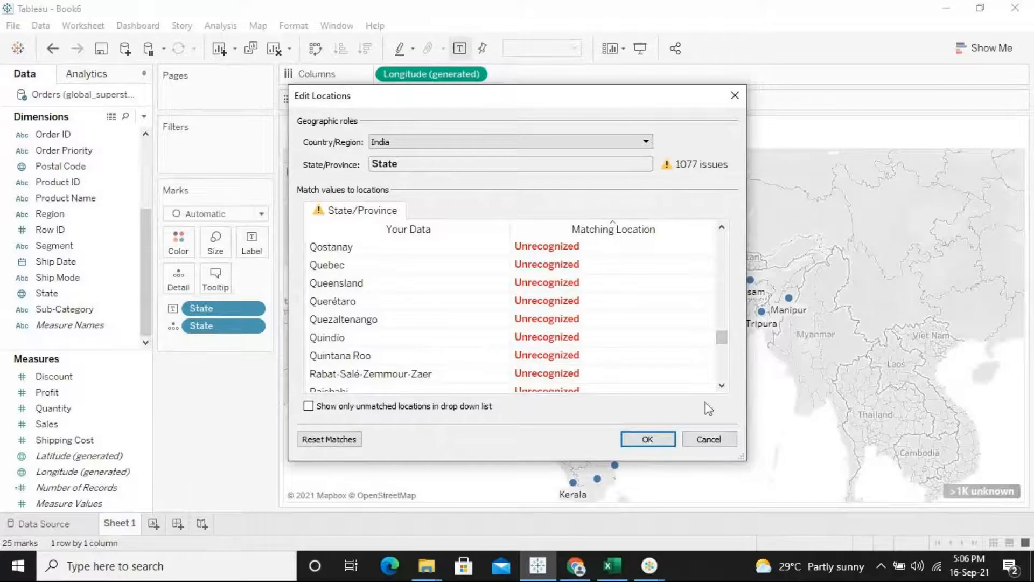
{"action": "left_click", "coordinate": [650, 439]}
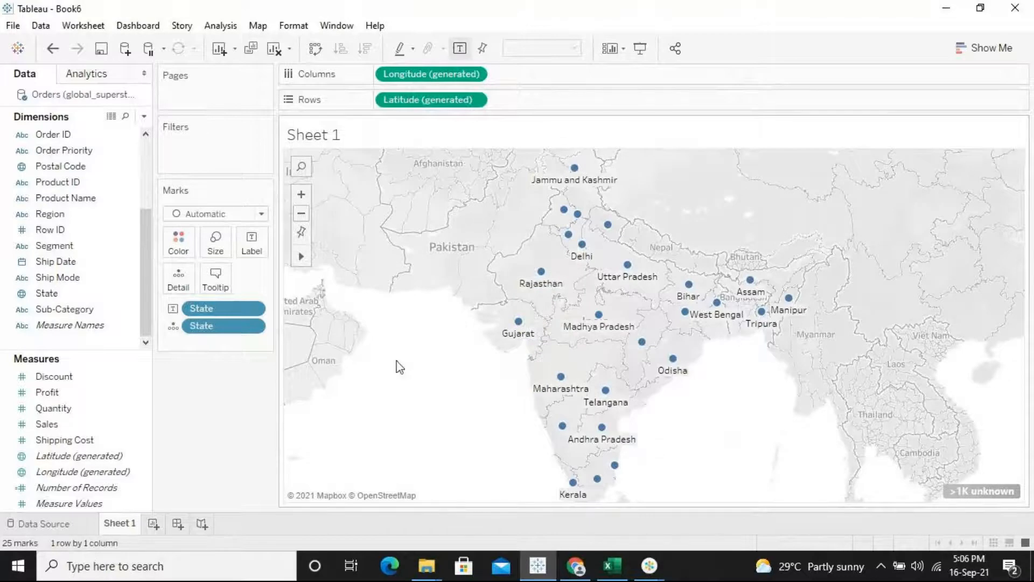
- Open the worksheet's Actions dialog, view the types of action that can be added, and close it without adding any
{"action": "left_click", "coordinate": [82, 26]}
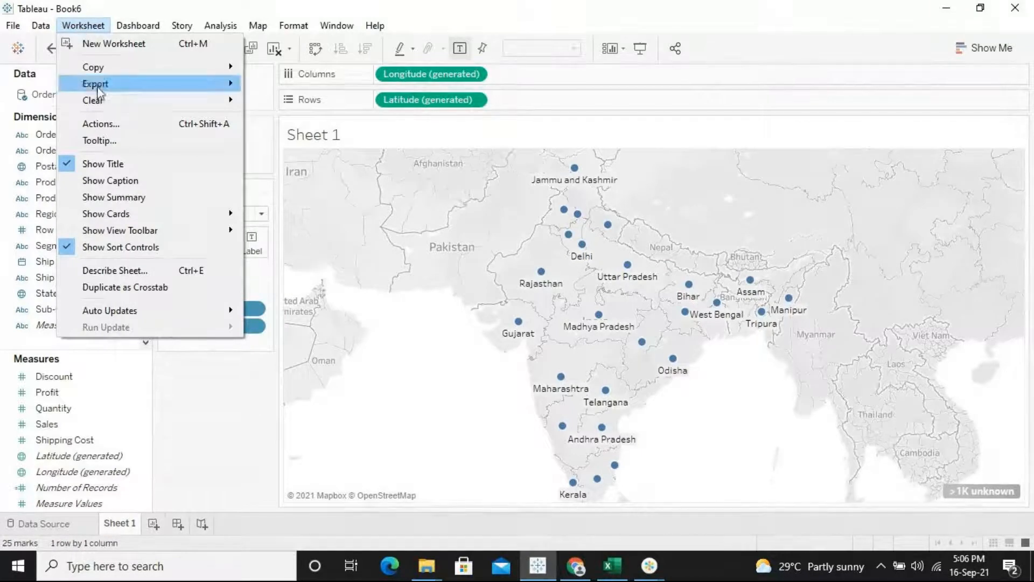
{"action": "mouse_move", "coordinate": [100, 101]}
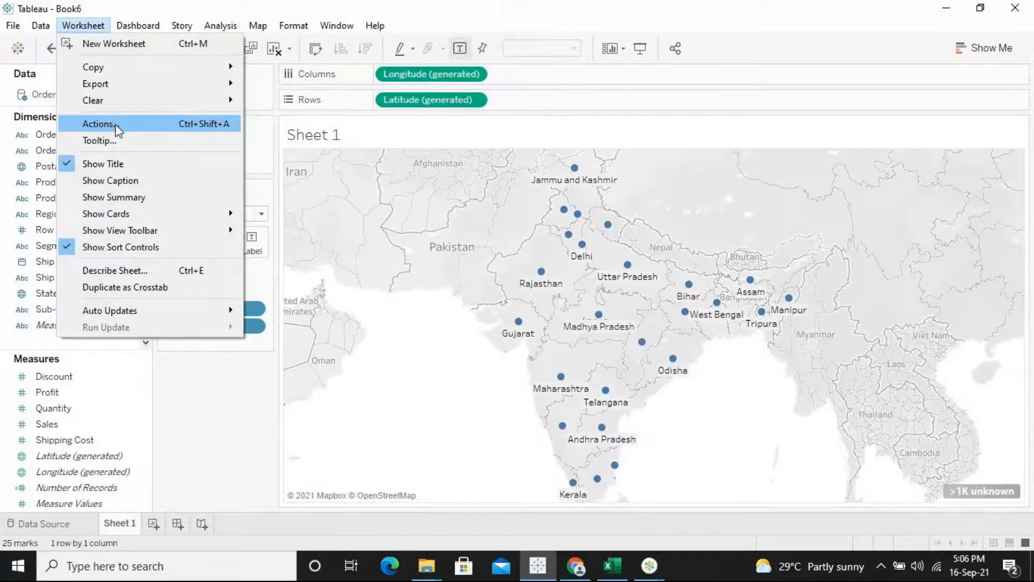
{"action": "left_click", "coordinate": [115, 124]}
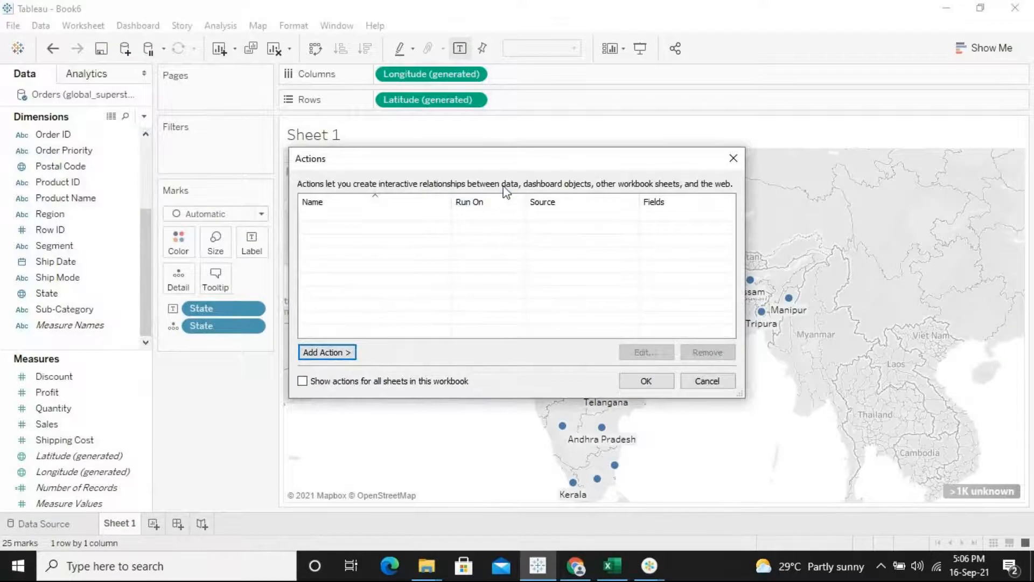
{"action": "left_click_drag", "start_coordinate": [517, 171], "coordinate": [763, 240]}
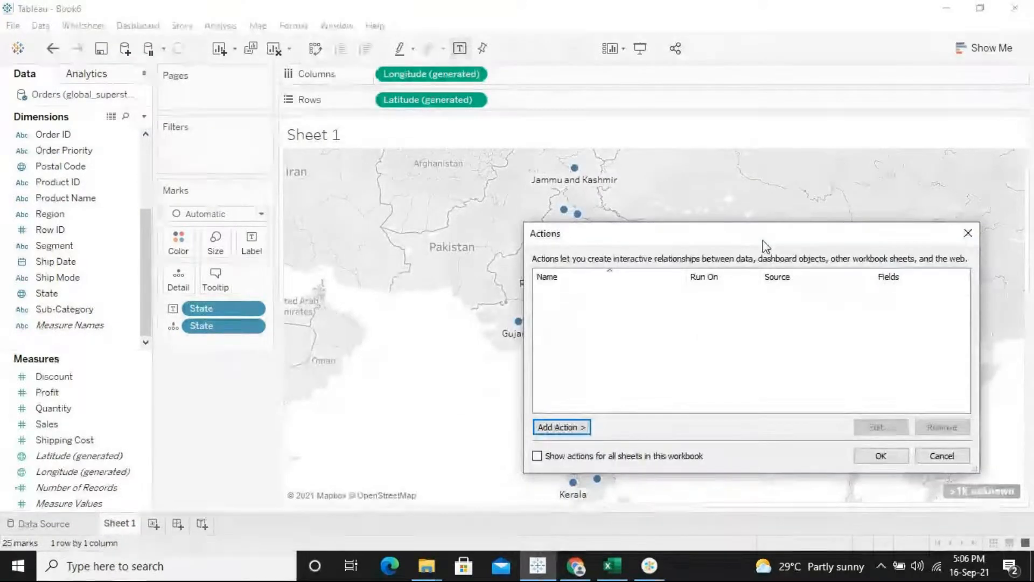
{"action": "left_click_drag", "start_coordinate": [763, 240], "coordinate": [695, 243]}
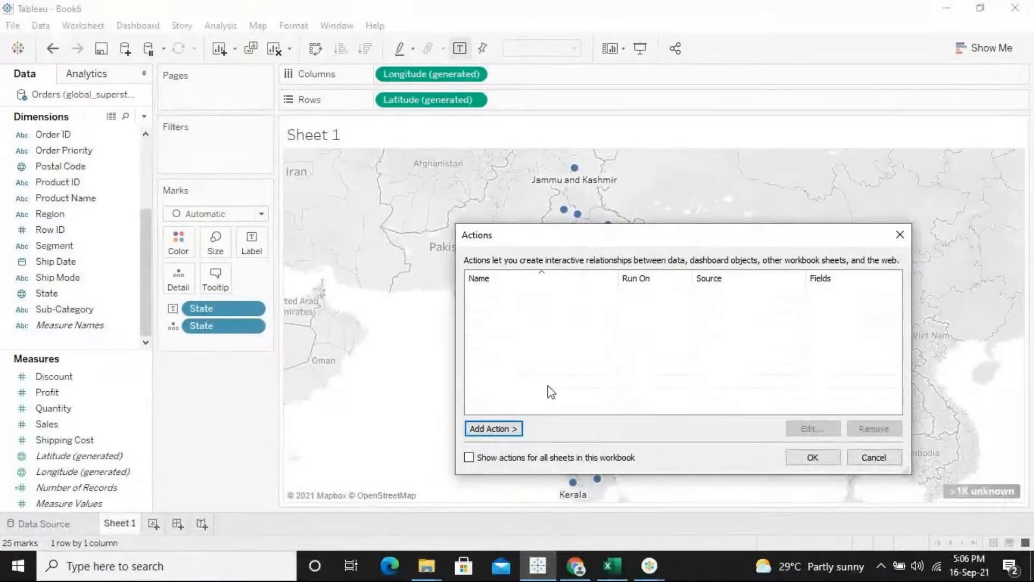
{"action": "left_click", "coordinate": [496, 429]}
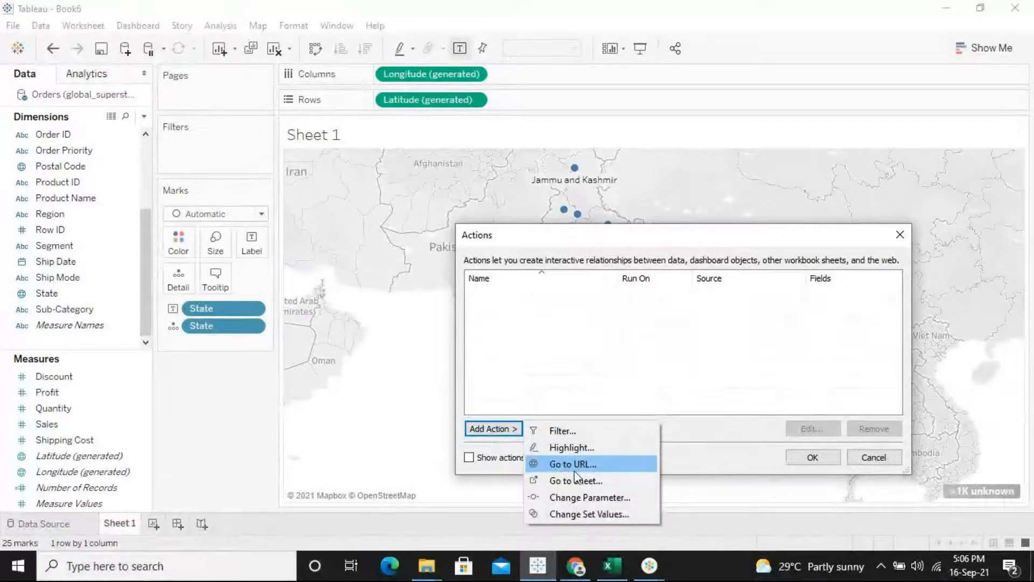
{"action": "left_click", "coordinate": [813, 324]}
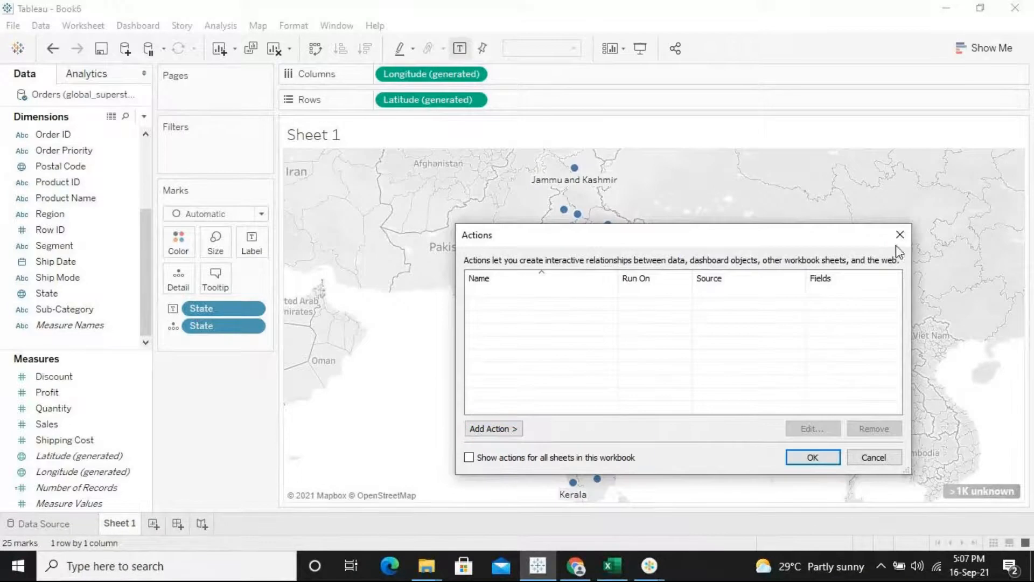
{"action": "left_click", "coordinate": [899, 241]}
- Switch to Chrome and run a Google search for "gujarat" in place of the Mumbai coordinates query
{"action": "mouse_move", "coordinate": [517, 342]}
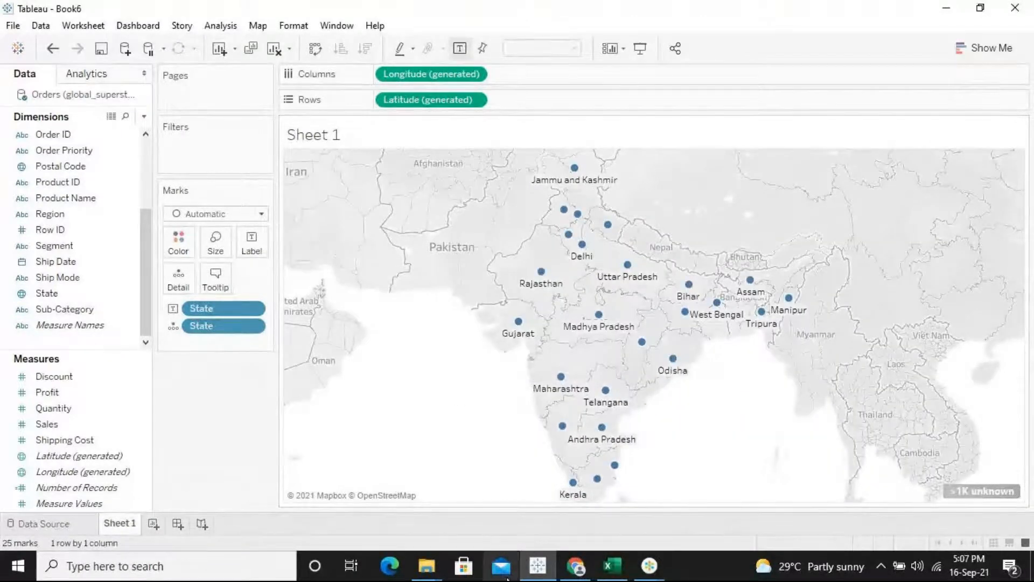
{"action": "left_click", "coordinate": [581, 572]}
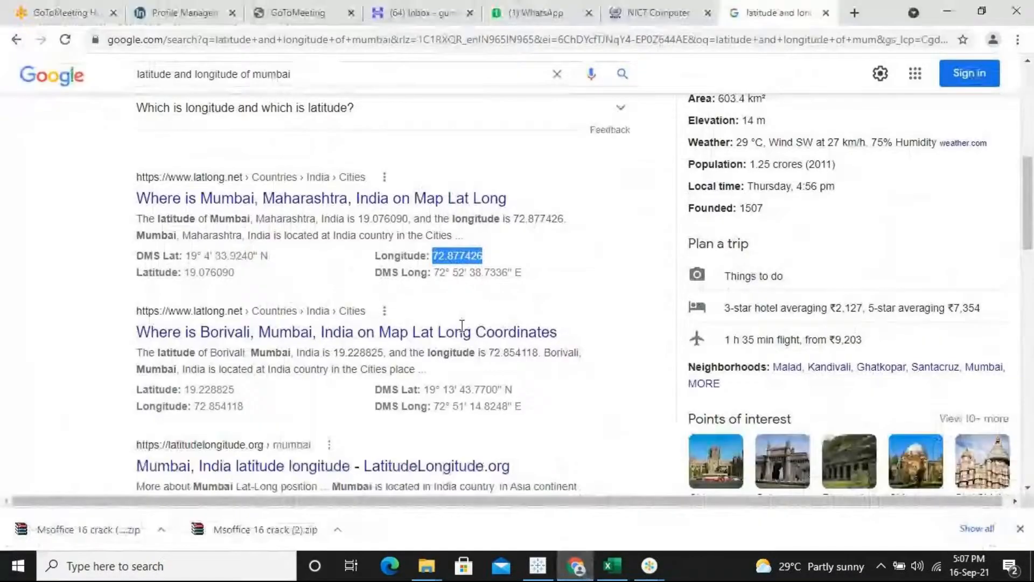
{"action": "left_click_drag", "start_coordinate": [292, 74], "coordinate": [3, 89]}
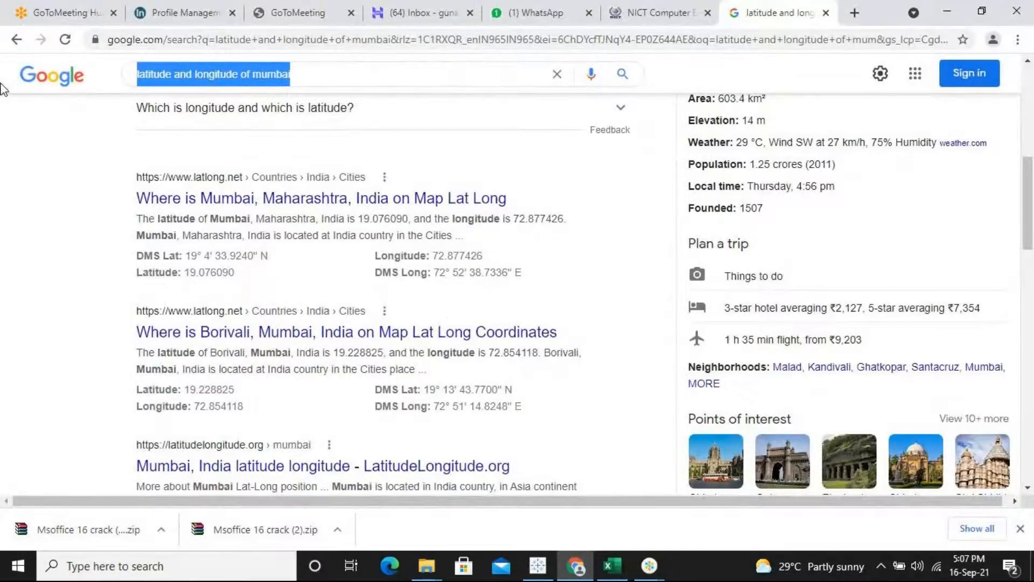
{"action": "type", "text": "gu"}
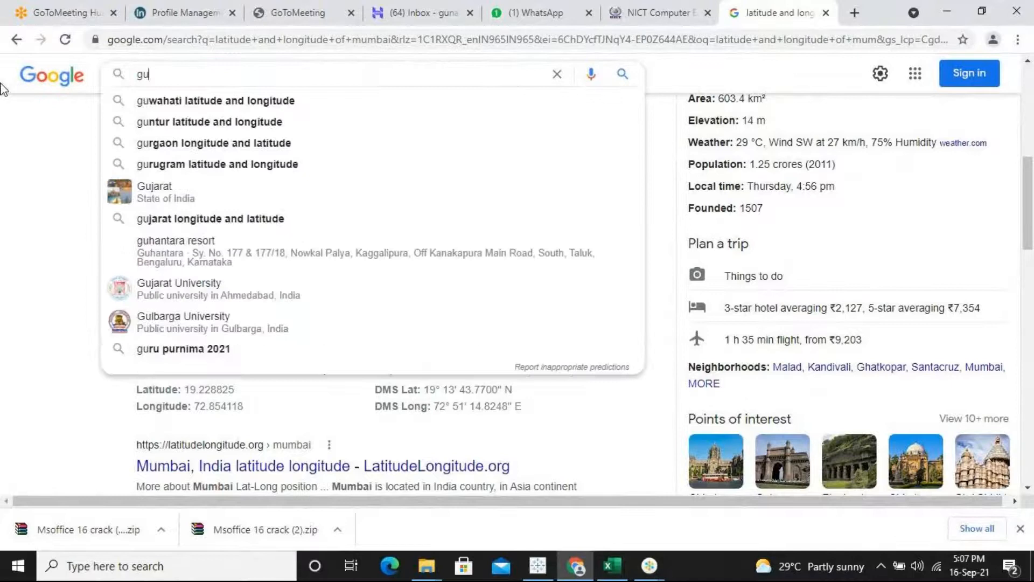
{"action": "type", "text": "jarat"}
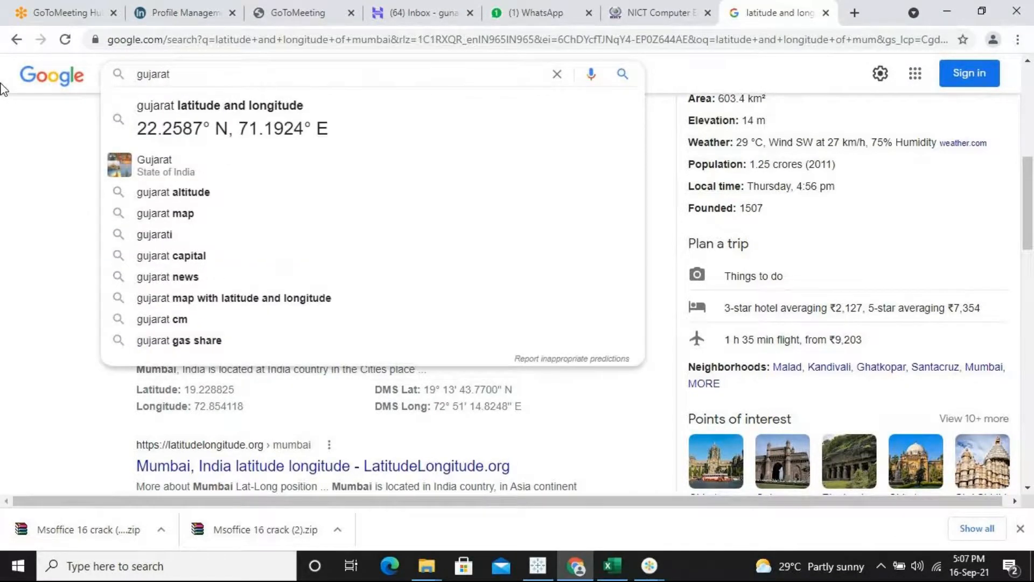
{"action": "key", "text": "Return"}
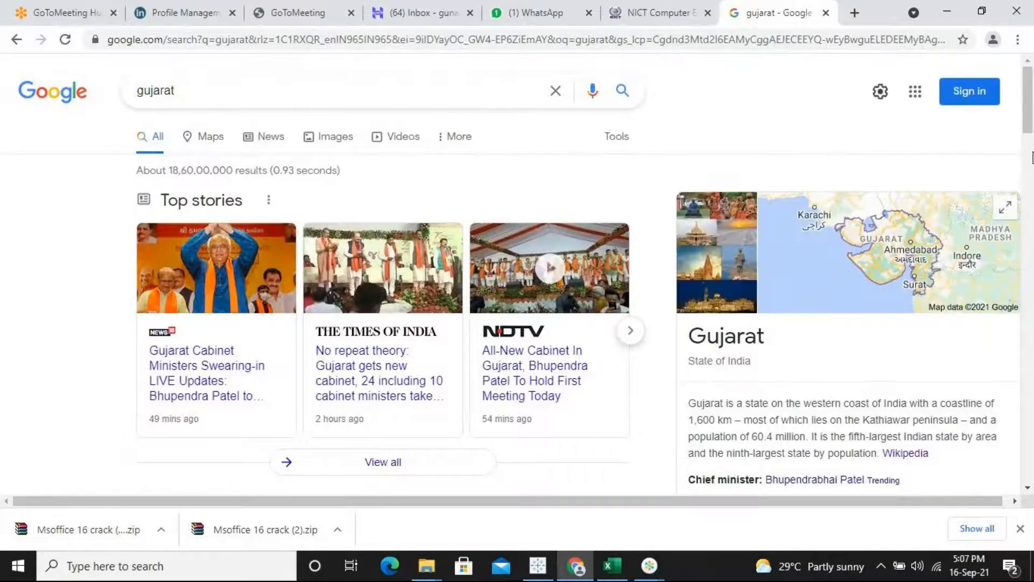
- Open the Gujarat Wikipedia article from the search results and select the state name at the end of its web address
{"action": "scroll", "coordinate": [1030, 159], "scroll_direction": "down", "scroll_amount": 3}
{"action": "left_click_drag", "start_coordinate": [1031, 161], "coordinate": [1031, 237]}
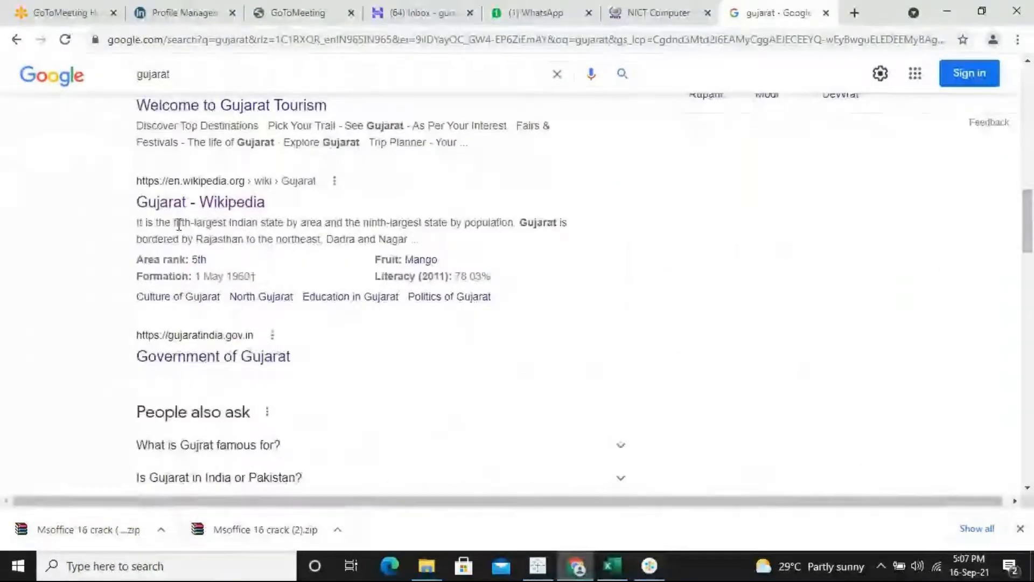
{"action": "left_click", "coordinate": [218, 204]}
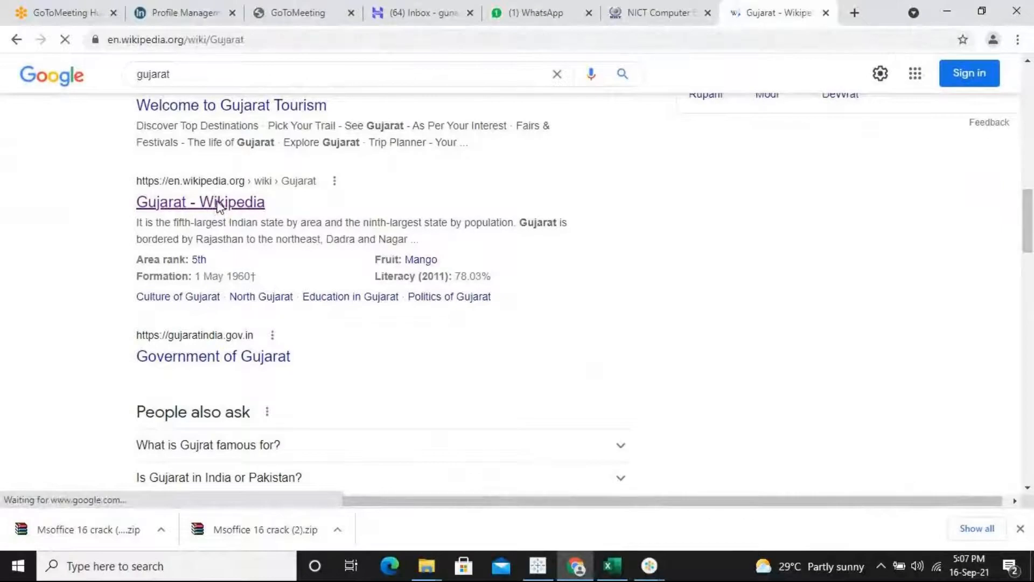
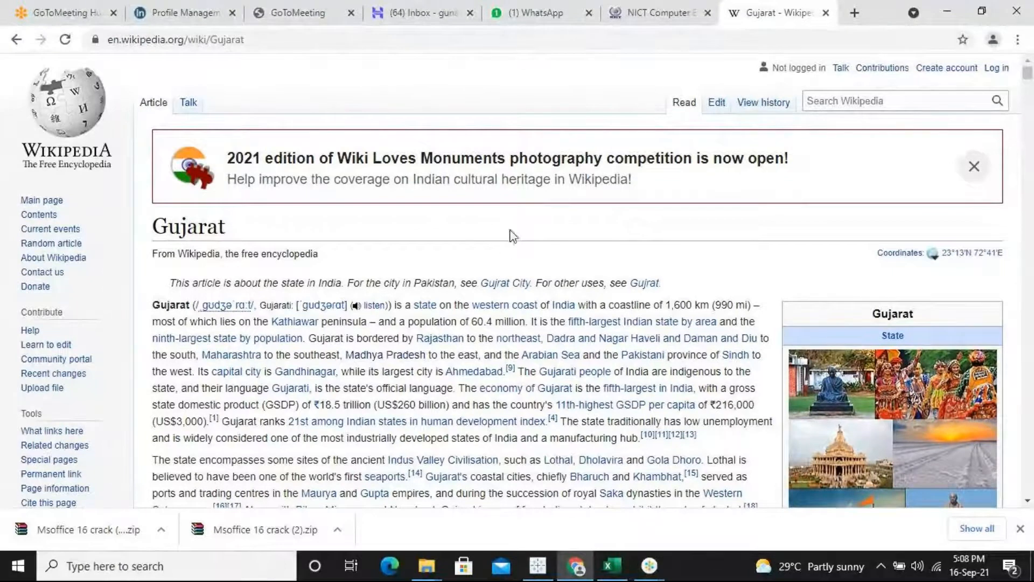
{"action": "double_click", "coordinate": [264, 39]}
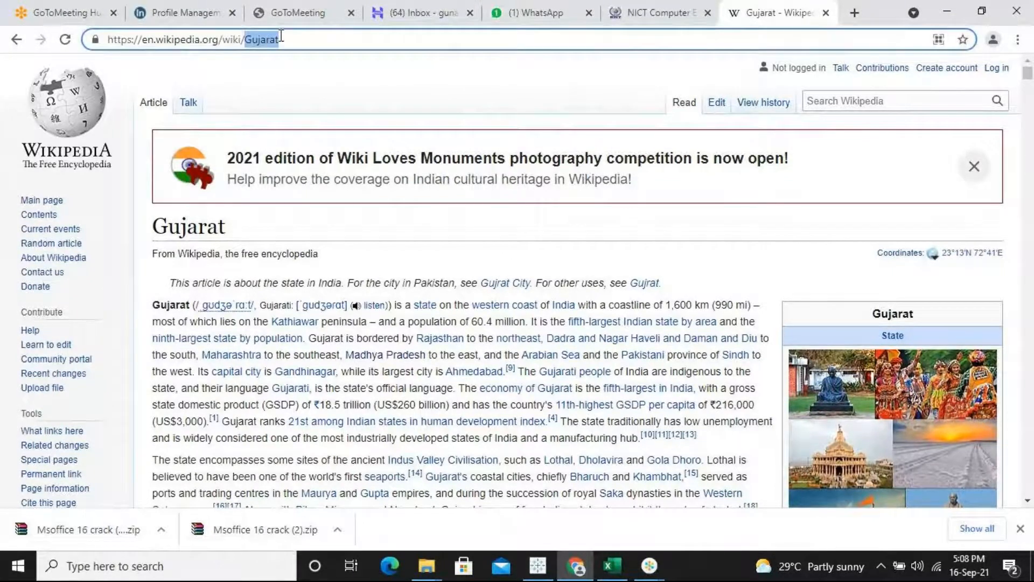
- Copy the full web address of the Gujarat Wikipedia article and switch back to the Tableau worksheet
{"action": "left_click_drag", "start_coordinate": [278, 39], "coordinate": [95, 42]}
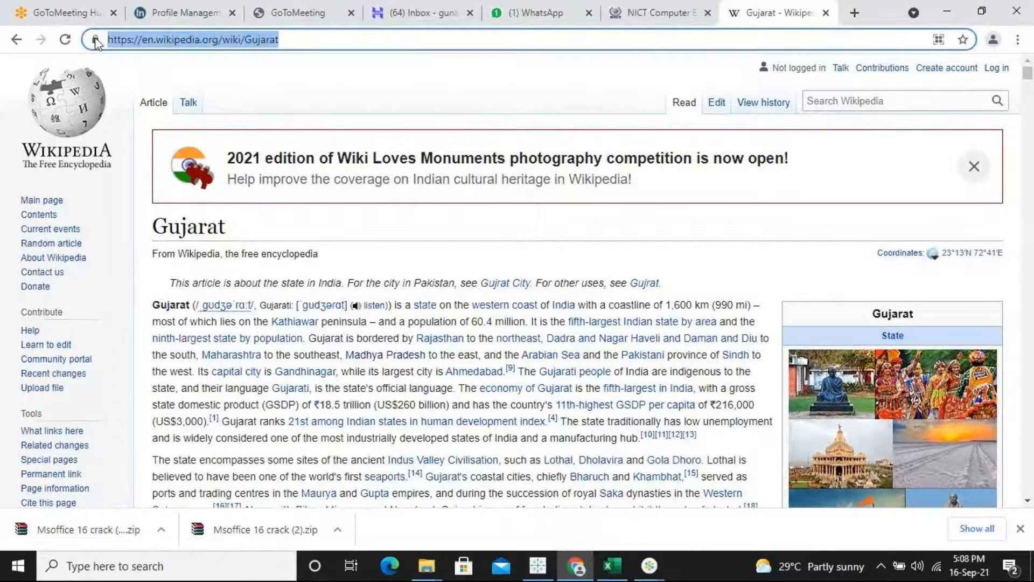
{"action": "right_click", "coordinate": [141, 41]}
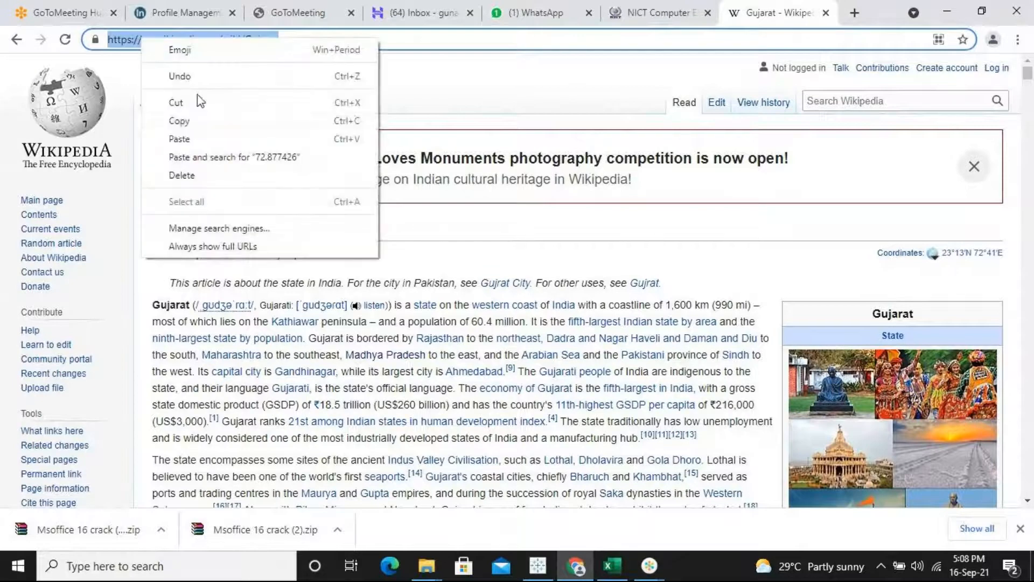
{"action": "left_click", "coordinate": [192, 121]}
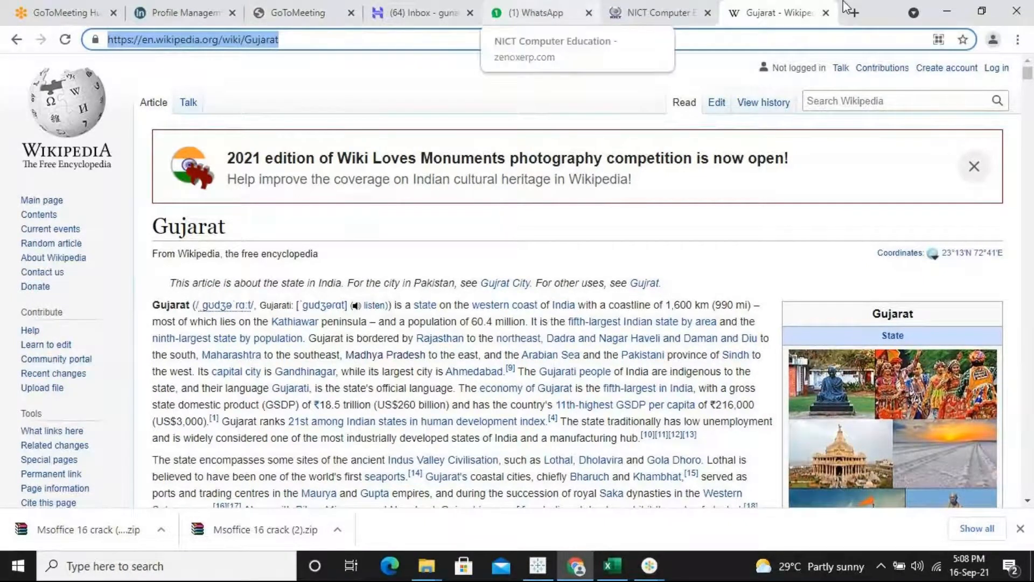
{"action": "left_click", "coordinate": [947, 8]}
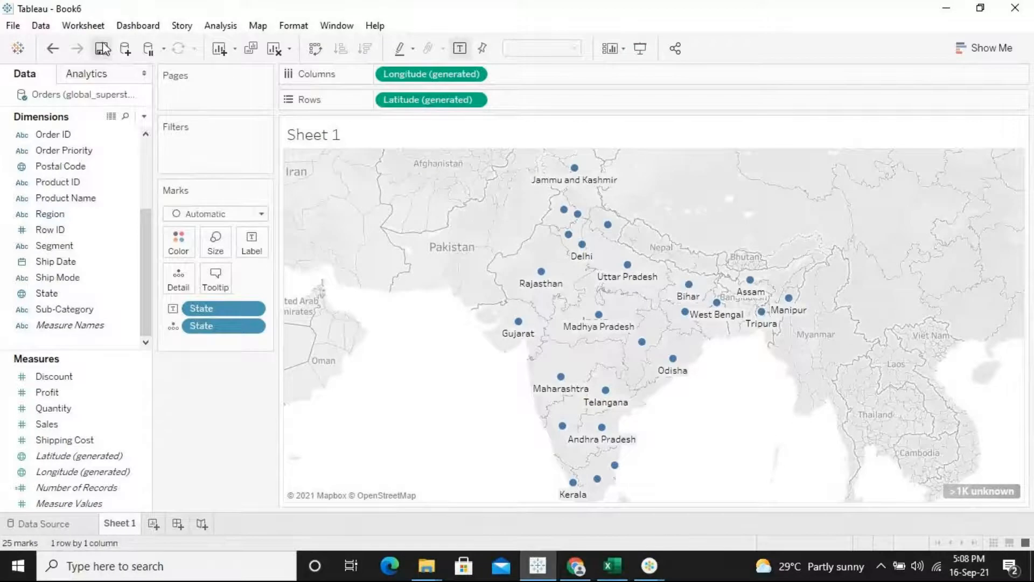
{"action": "left_click", "coordinate": [93, 28]}
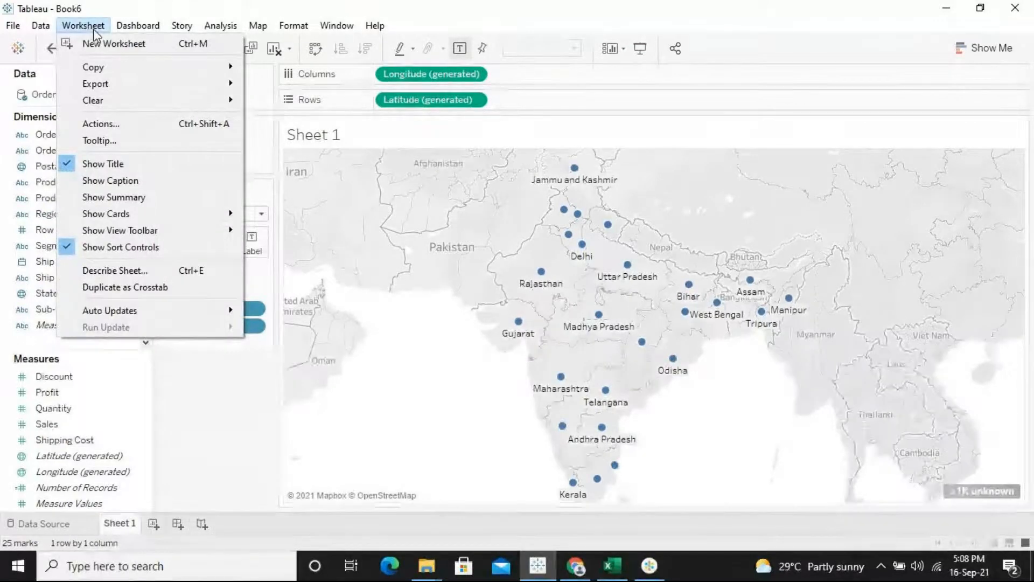
{"action": "left_click", "coordinate": [123, 183]}
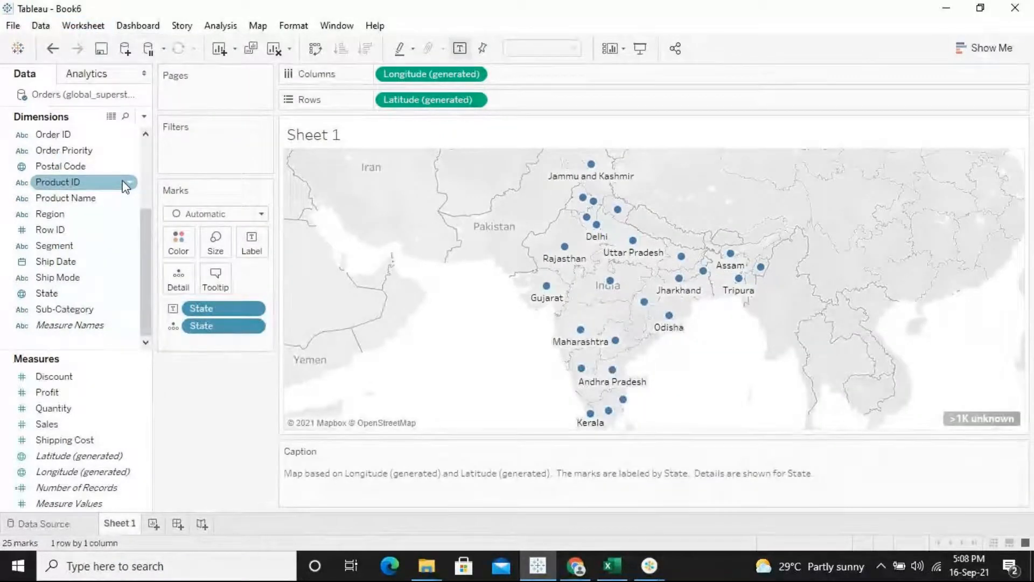
{"action": "left_click", "coordinate": [85, 26]}
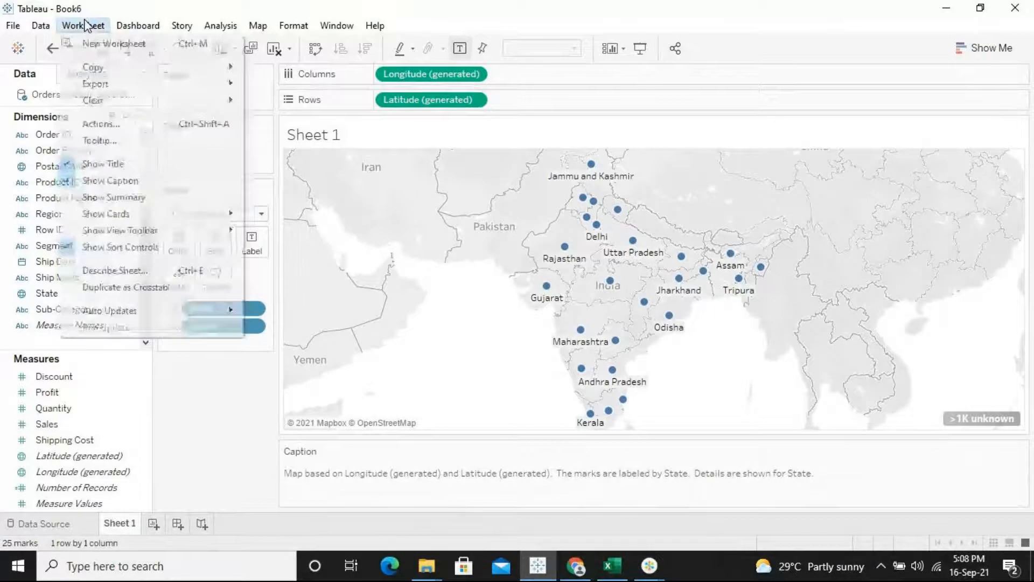
{"action": "mouse_move", "coordinate": [123, 220]}
{"action": "left_click", "coordinate": [114, 182]}
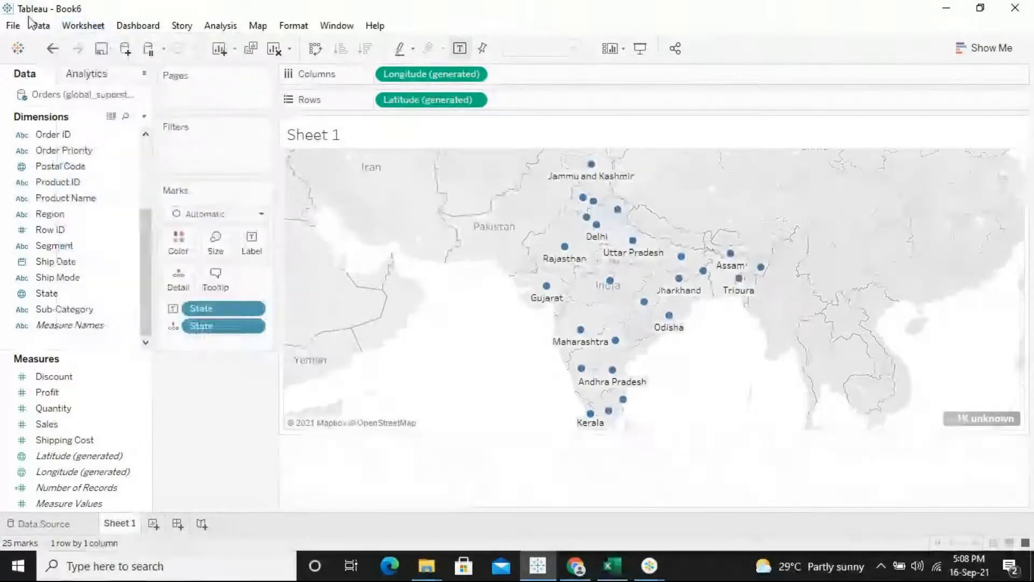
- Add a Go to URL action to the worksheet with Sheet 1 as source and set it to run on Select
{"action": "left_click", "coordinate": [70, 26]}
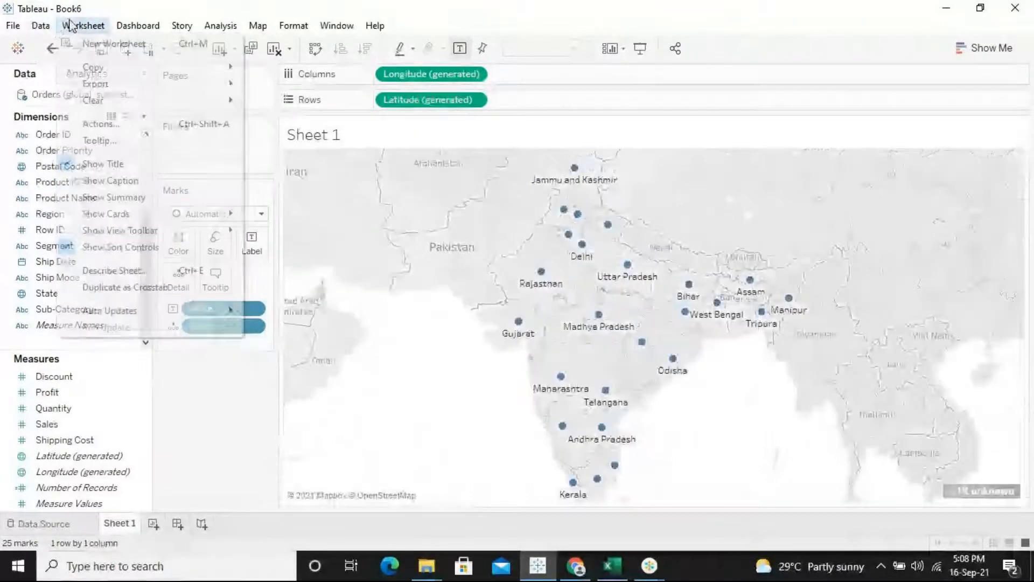
{"action": "left_click", "coordinate": [109, 126]}
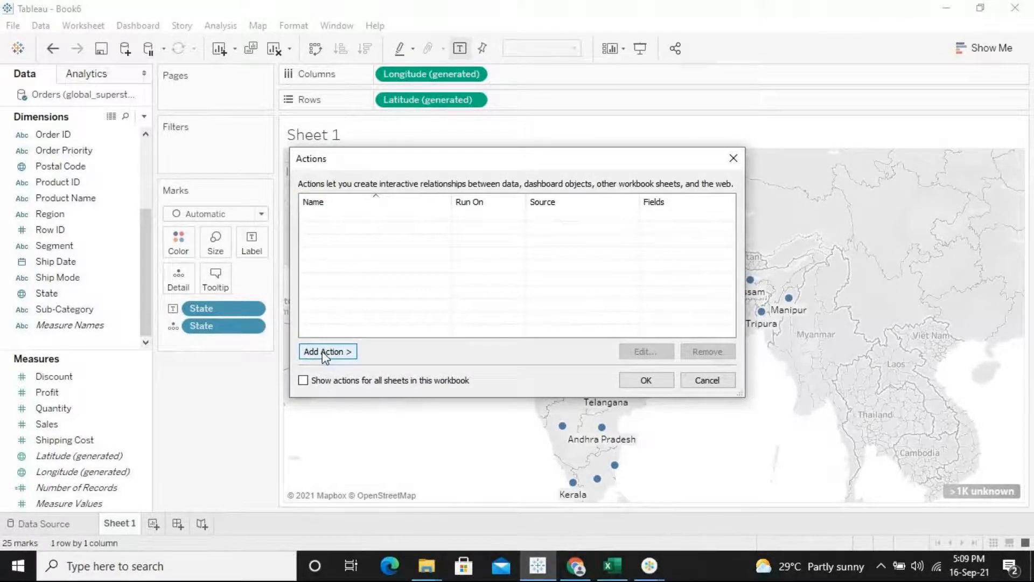
{"action": "left_click", "coordinate": [325, 353]}
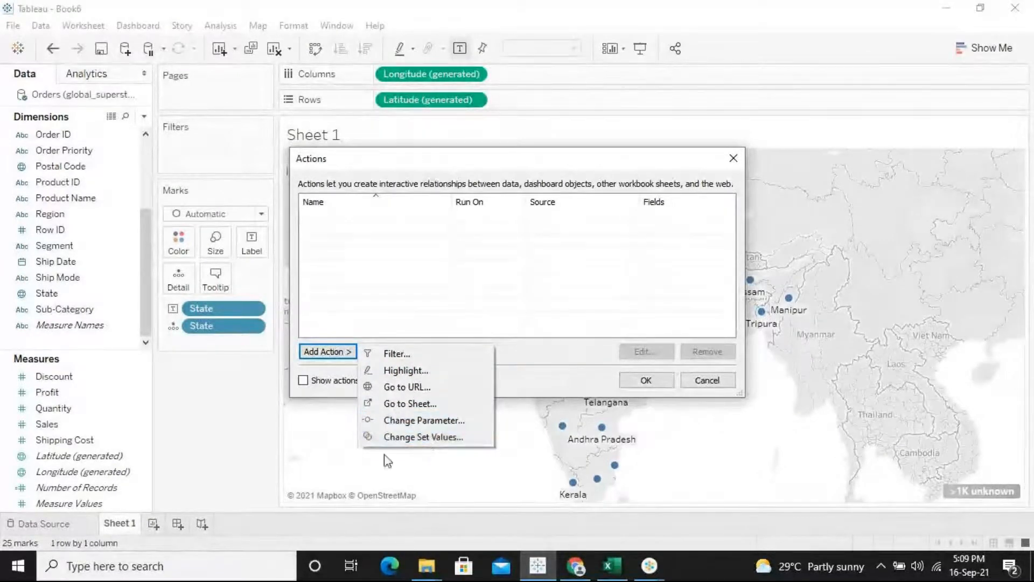
{"action": "left_click", "coordinate": [418, 386]}
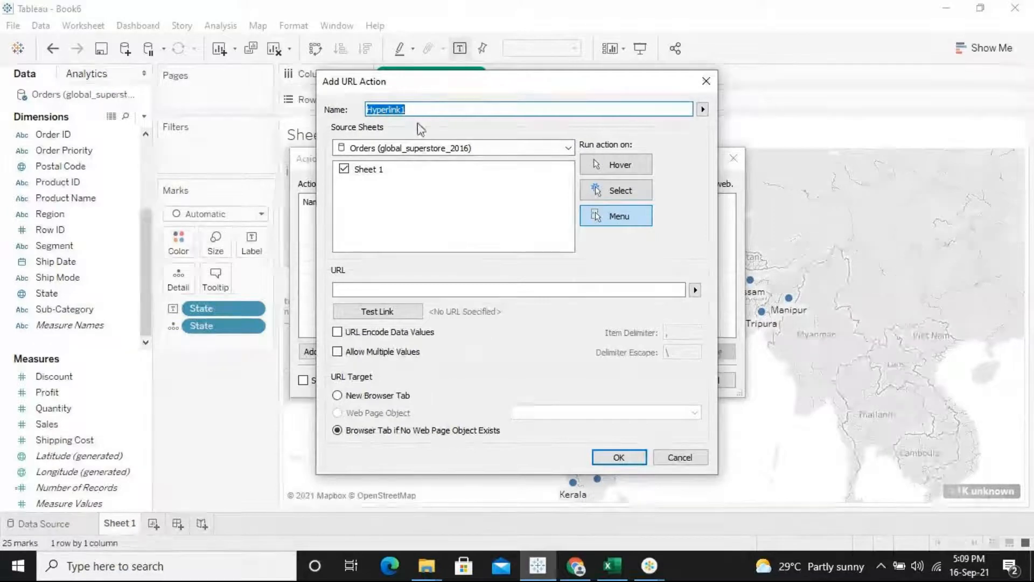
{"action": "double_click", "coordinate": [415, 108]}
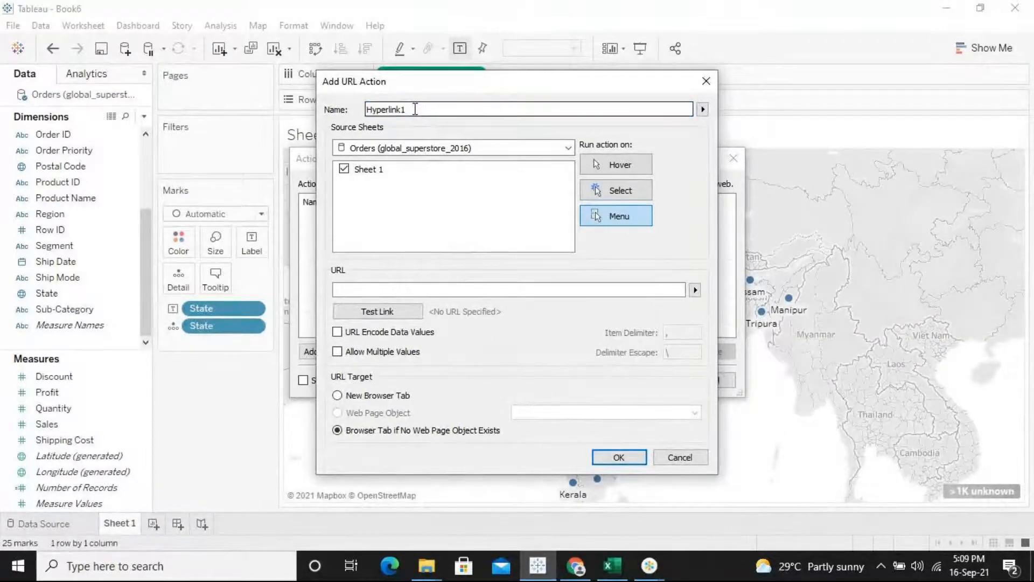
{"action": "double_click", "coordinate": [422, 109]}
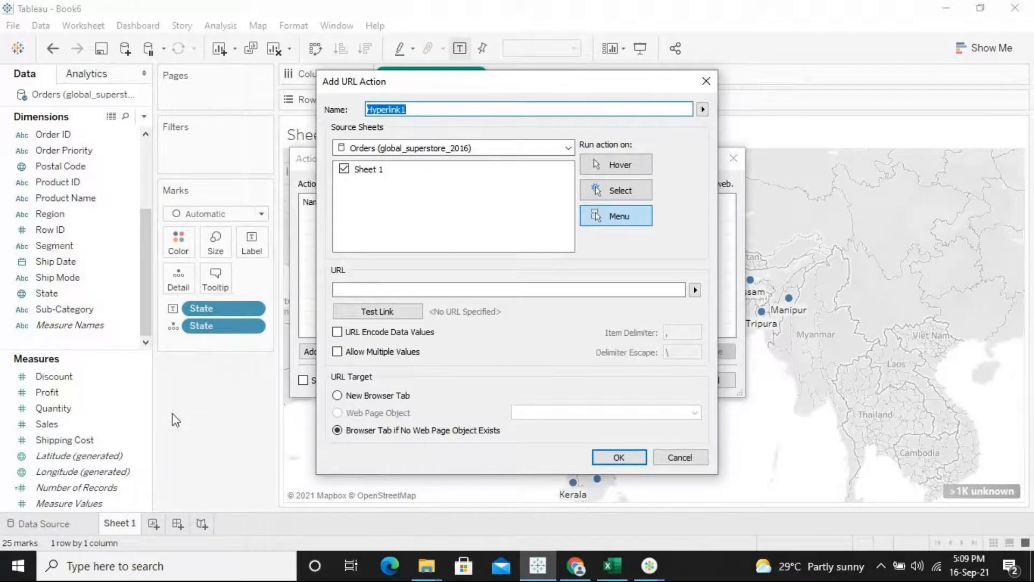
{"action": "left_click", "coordinate": [379, 170]}
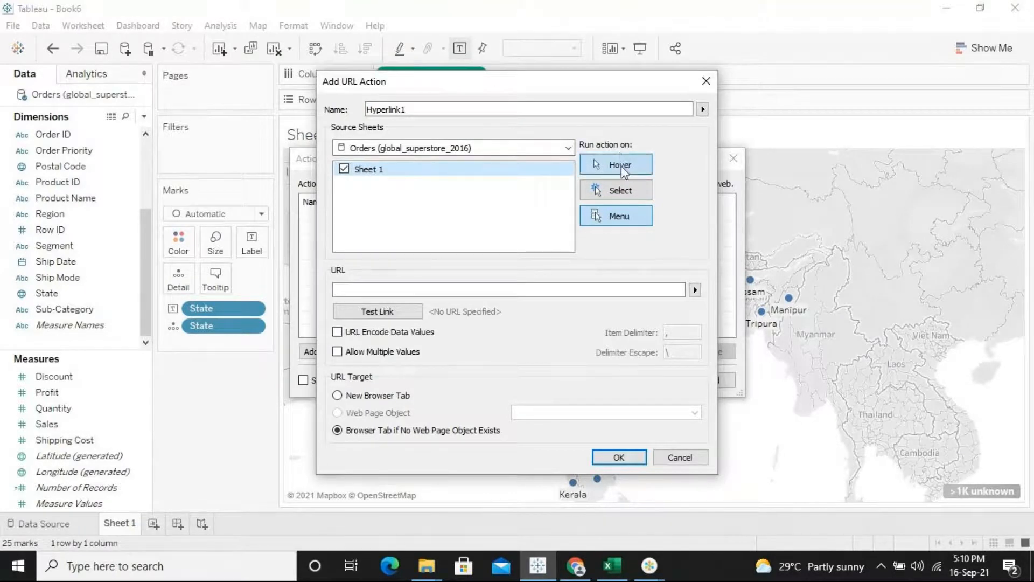
{"action": "left_click", "coordinate": [621, 190]}
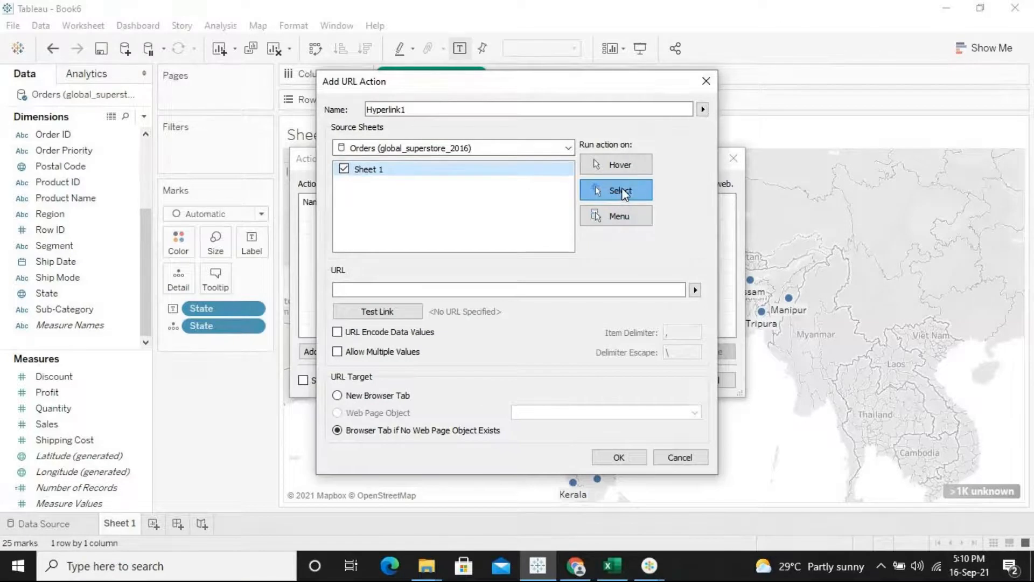
{"action": "left_click", "coordinate": [535, 289]}
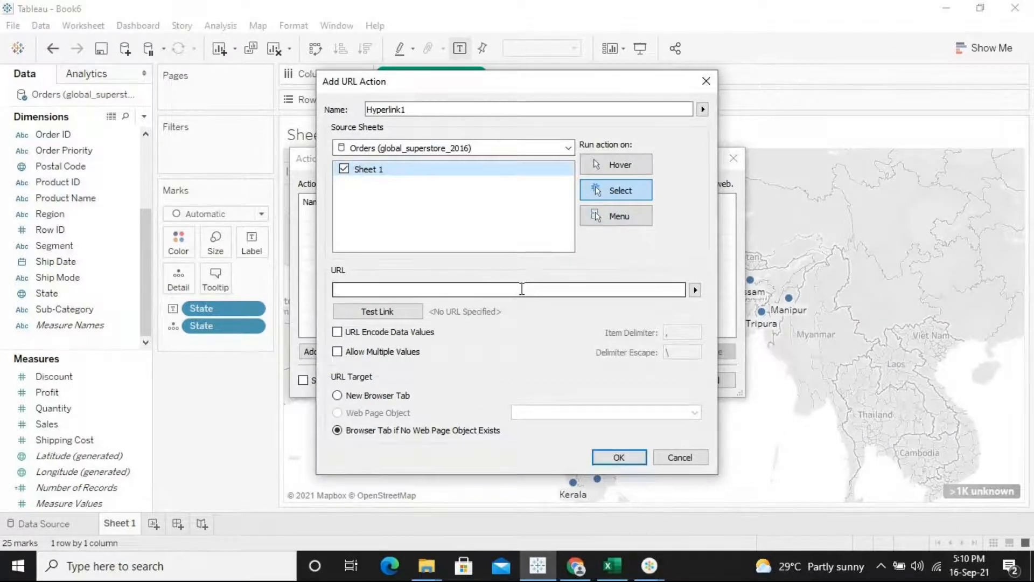
{"action": "right_click", "coordinate": [520, 288]}
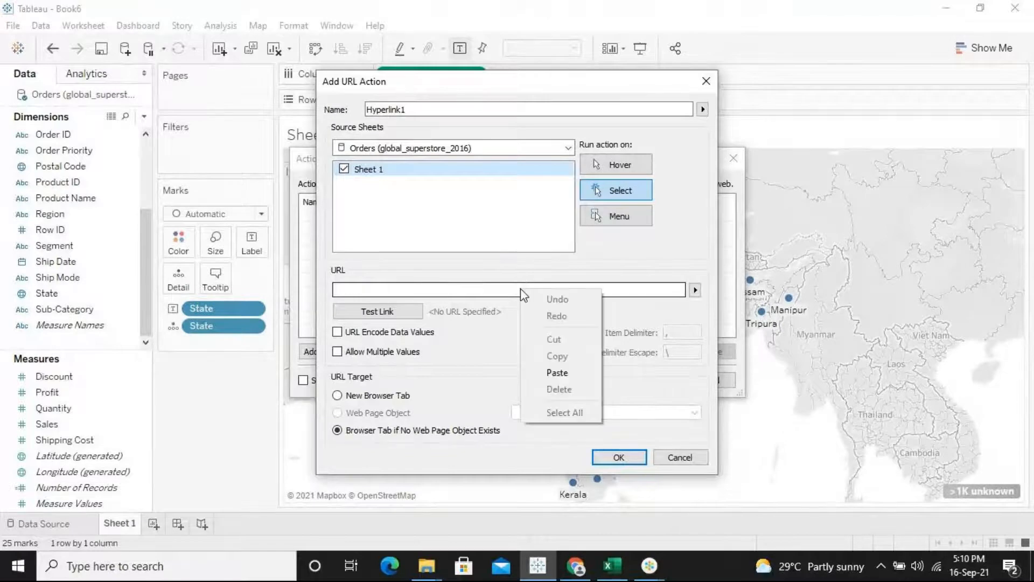
{"action": "left_click", "coordinate": [558, 372]}
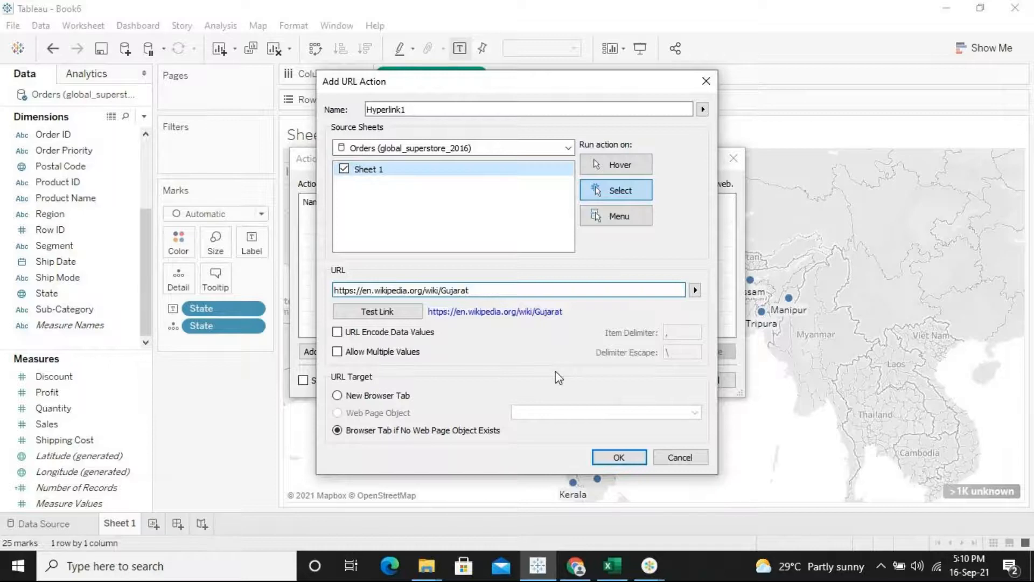
{"action": "left_click", "coordinate": [610, 458]}
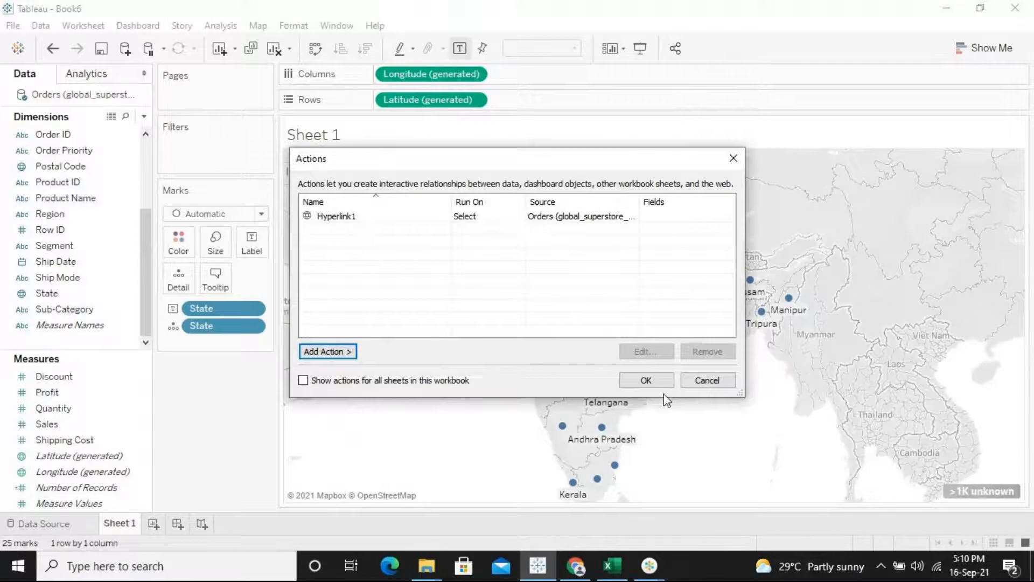
{"action": "left_click", "coordinate": [650, 380]}
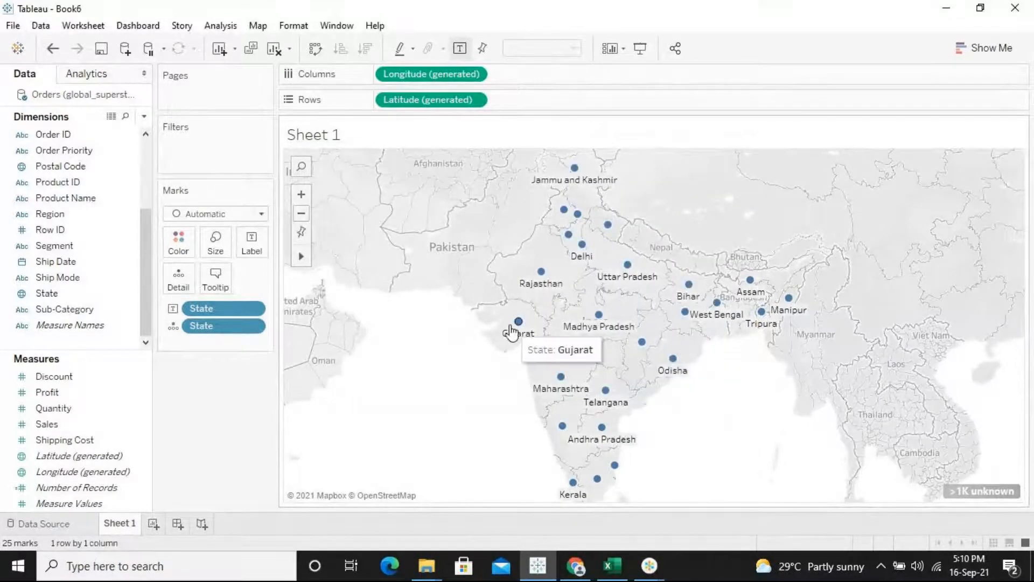
- Switch to Chrome, close the open Gujarat Wikipedia article, and return to the Tableau map
{"action": "left_click", "coordinate": [576, 555]}
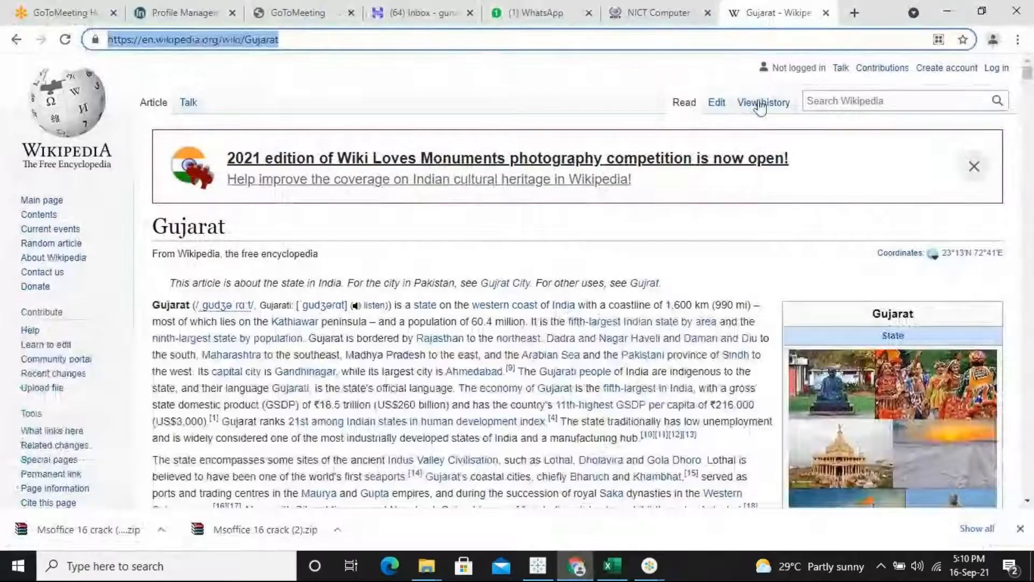
{"action": "left_click", "coordinate": [826, 15]}
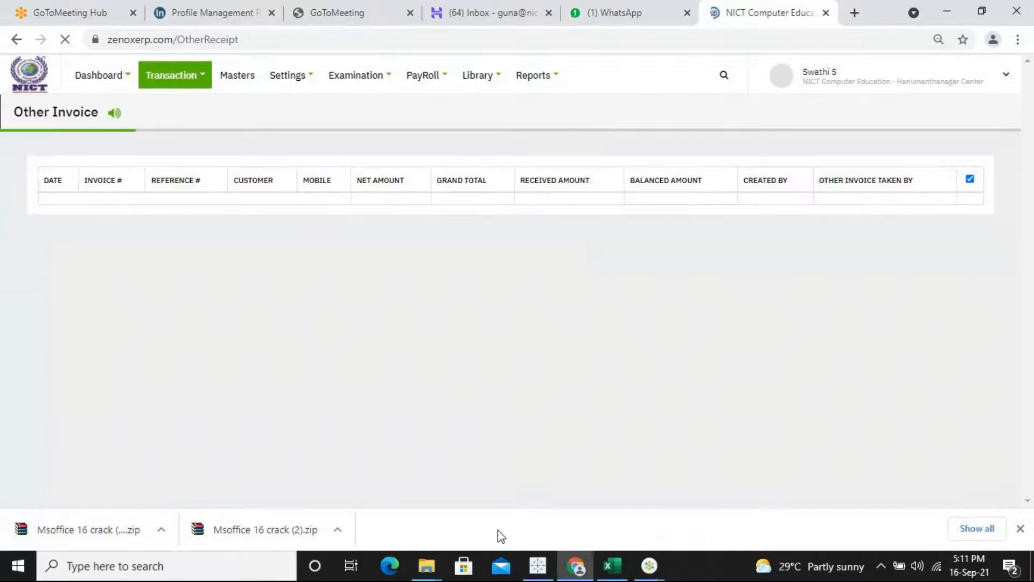
{"action": "left_click", "coordinate": [538, 566]}
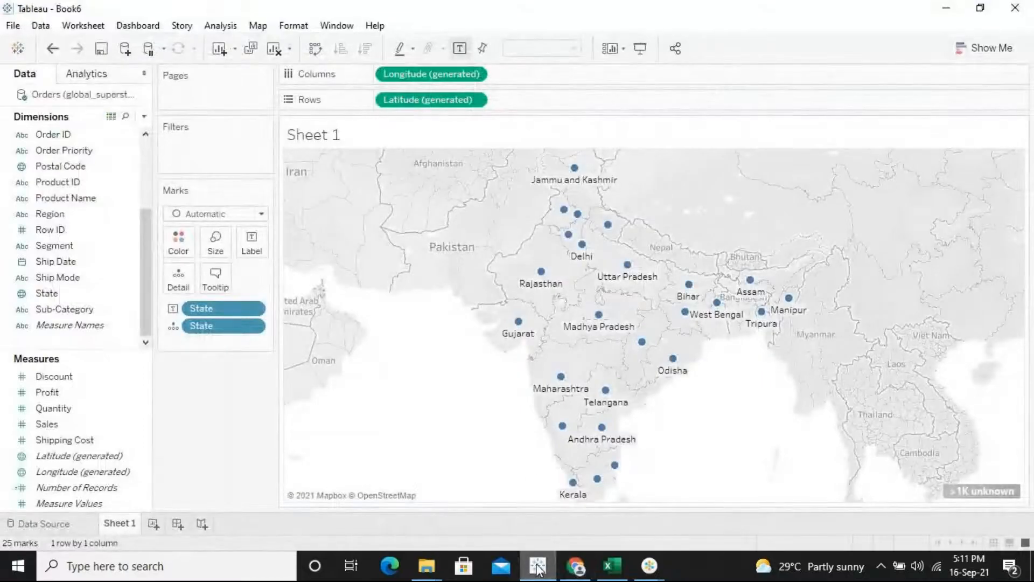
- Test the URL action from the Madhya Pradesh and Gujarat marks, returning to the map after each page opens
{"action": "mouse_move", "coordinate": [518, 323]}
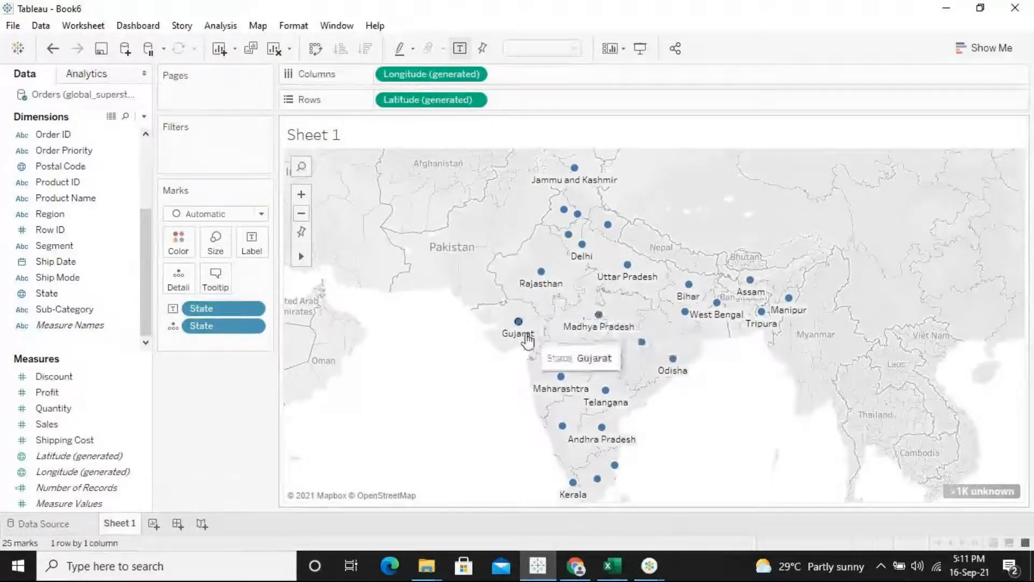
{"action": "left_click", "coordinate": [599, 316]}
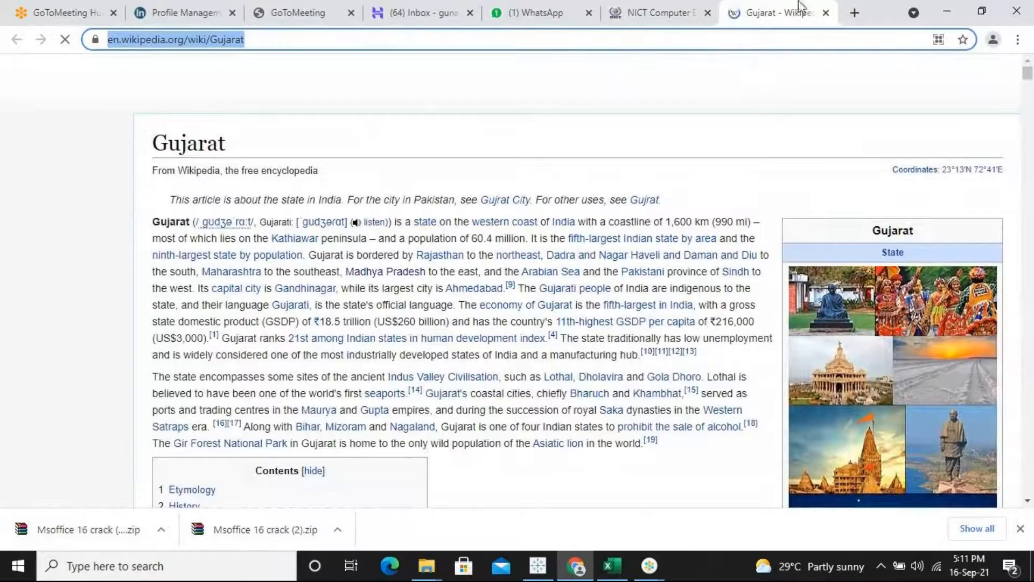
{"action": "key", "text": "ctrl+w"}
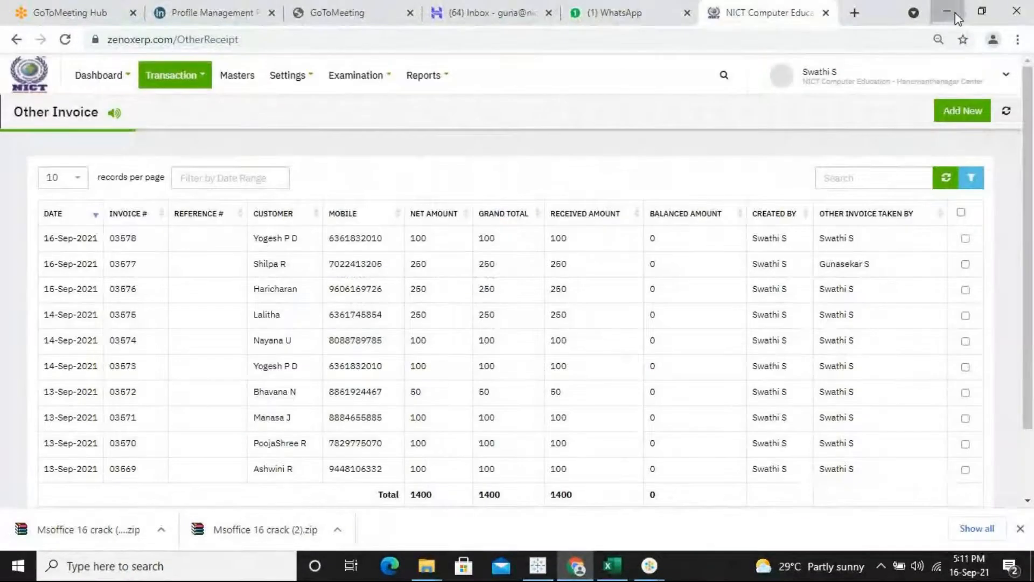
{"action": "left_click", "coordinate": [955, 12]}
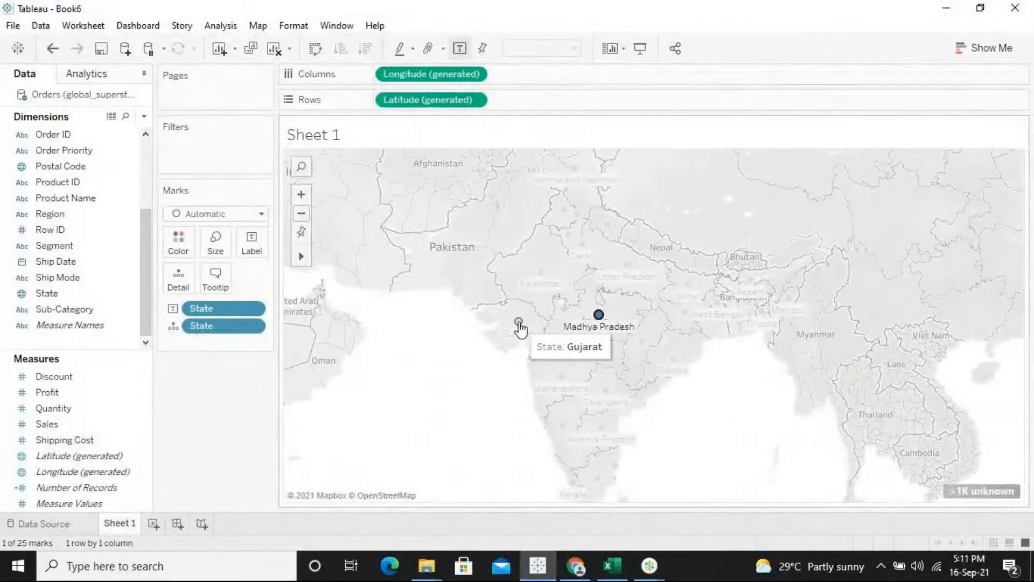
{"action": "left_click", "coordinate": [518, 324]}
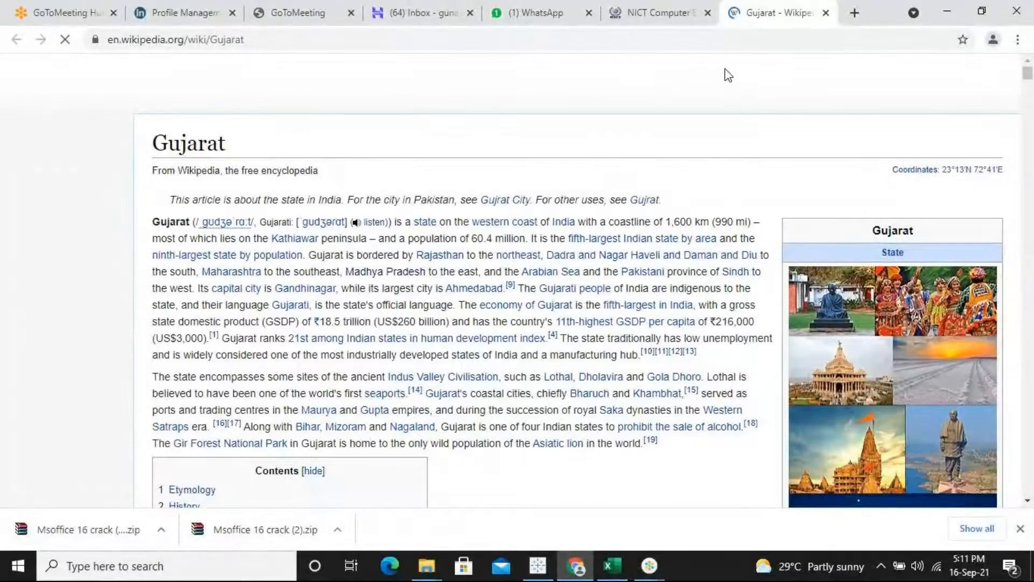
{"action": "left_click", "coordinate": [963, 5]}
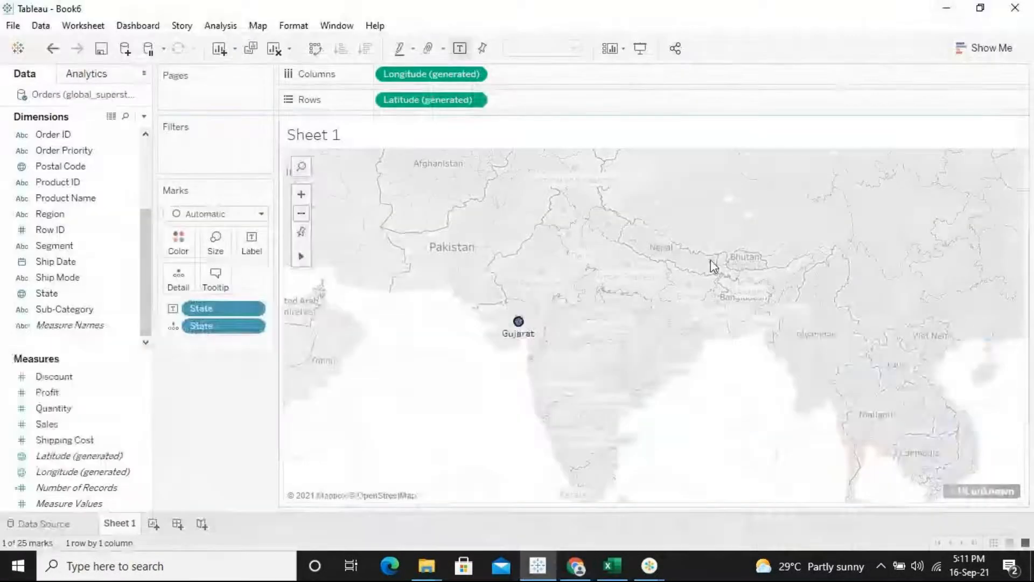
- Test the URL action from the Madhya Pradesh and Manipur marks, close the extra Wikipedia pages and return to the map
{"action": "left_click", "coordinate": [597, 321]}
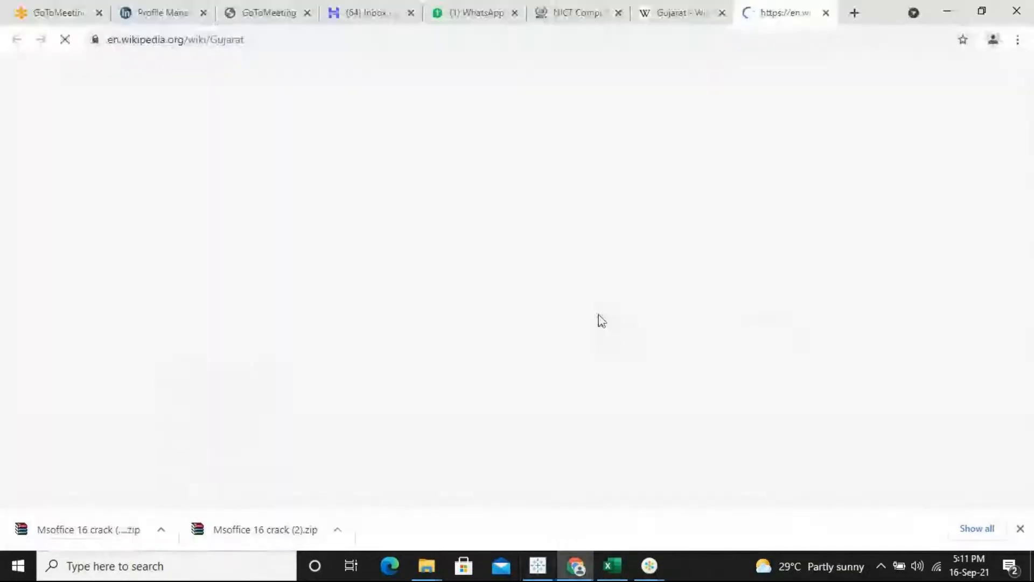
{"action": "left_click", "coordinate": [945, 12]}
{"action": "mouse_move", "coordinate": [786, 302]}
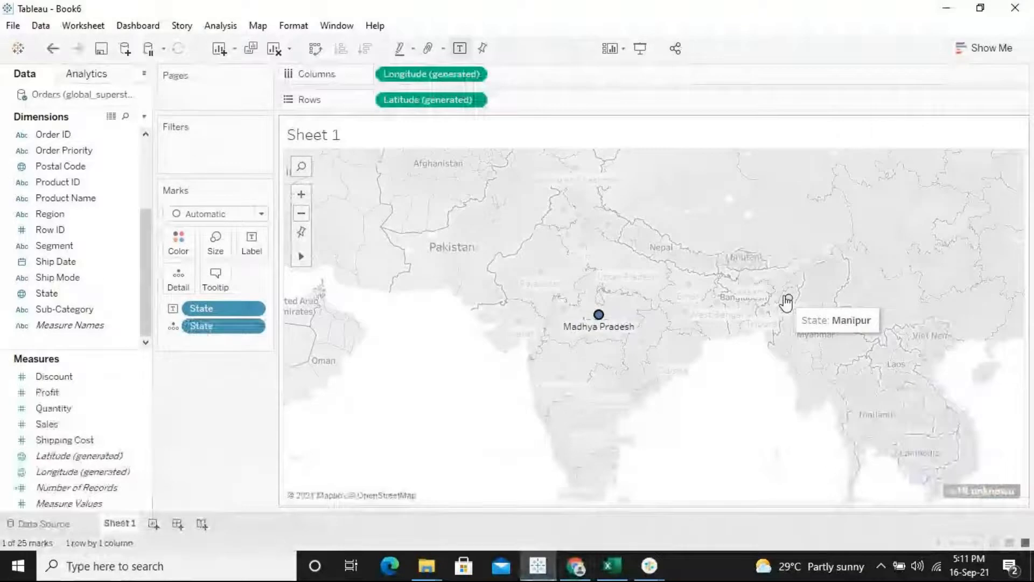
{"action": "left_click", "coordinate": [786, 301]}
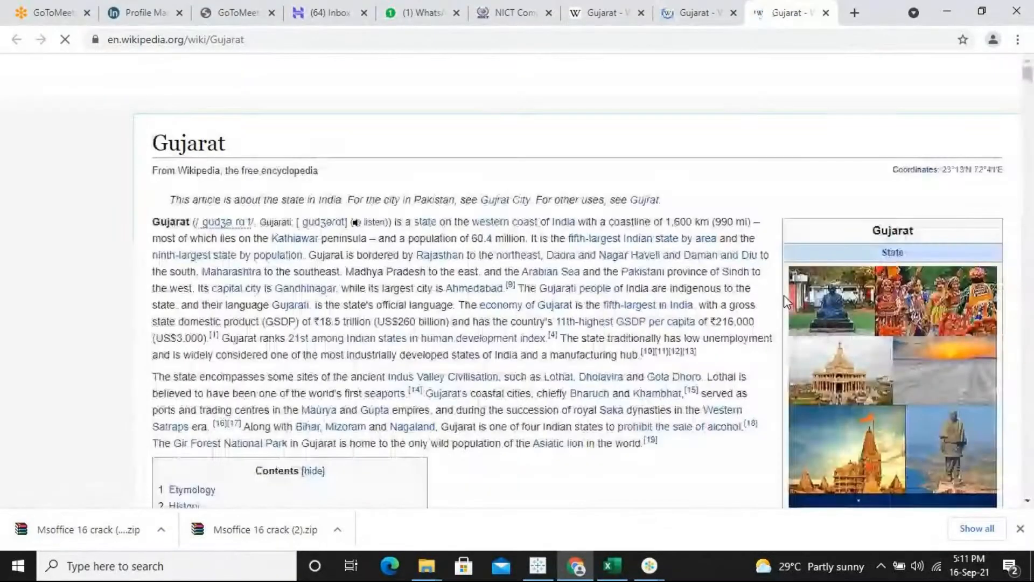
{"action": "left_click", "coordinate": [734, 13]}
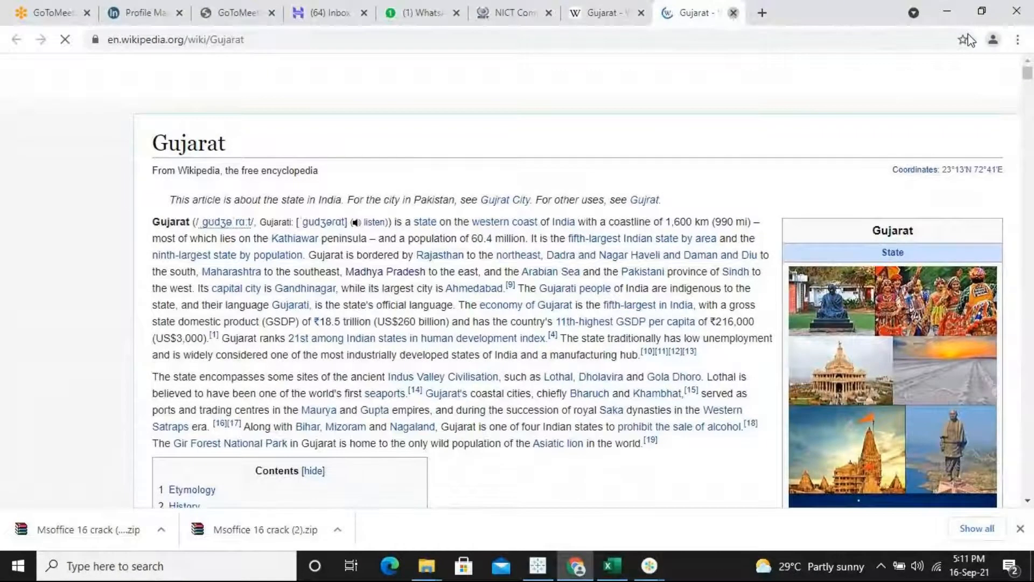
{"action": "left_click", "coordinate": [733, 13]}
{"action": "left_click", "coordinate": [946, 12]}
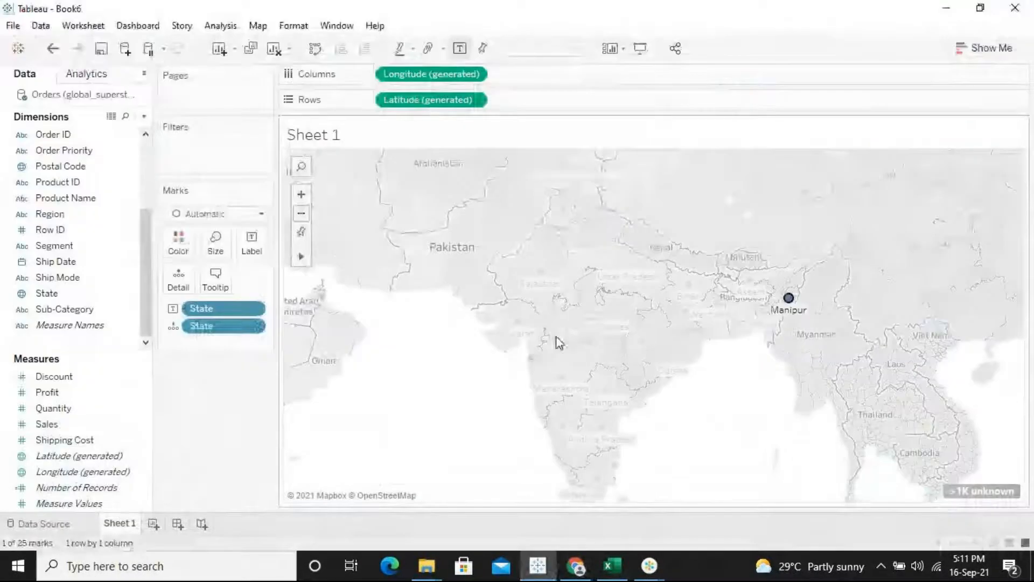
- Open the Gujarat mark's Wikipedia page, highlight the state name in its web address, and return to the Tableau map
{"action": "left_click", "coordinate": [519, 325]}
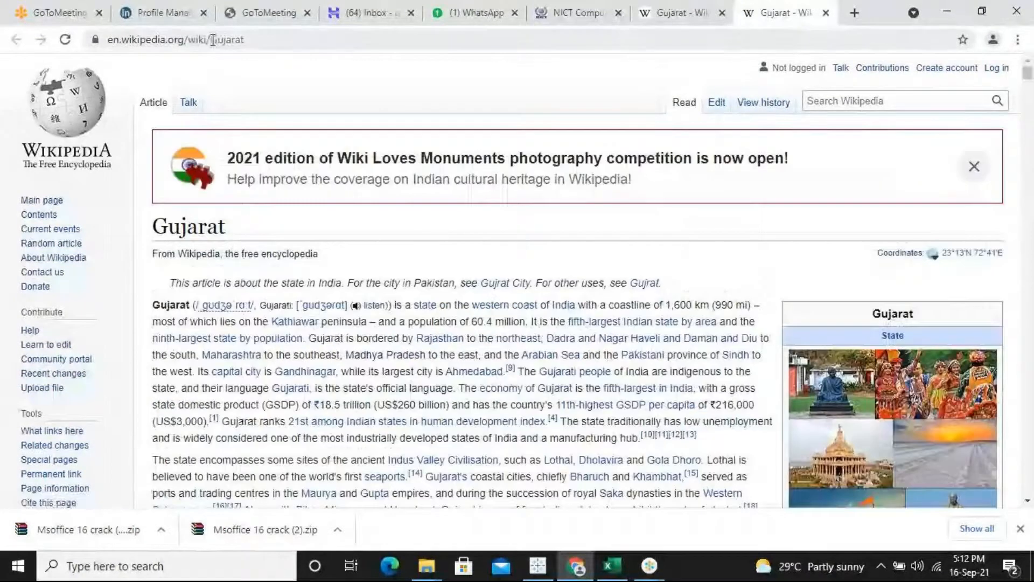
{"action": "double_click", "coordinate": [213, 39]}
{"action": "left_click", "coordinate": [342, 36]}
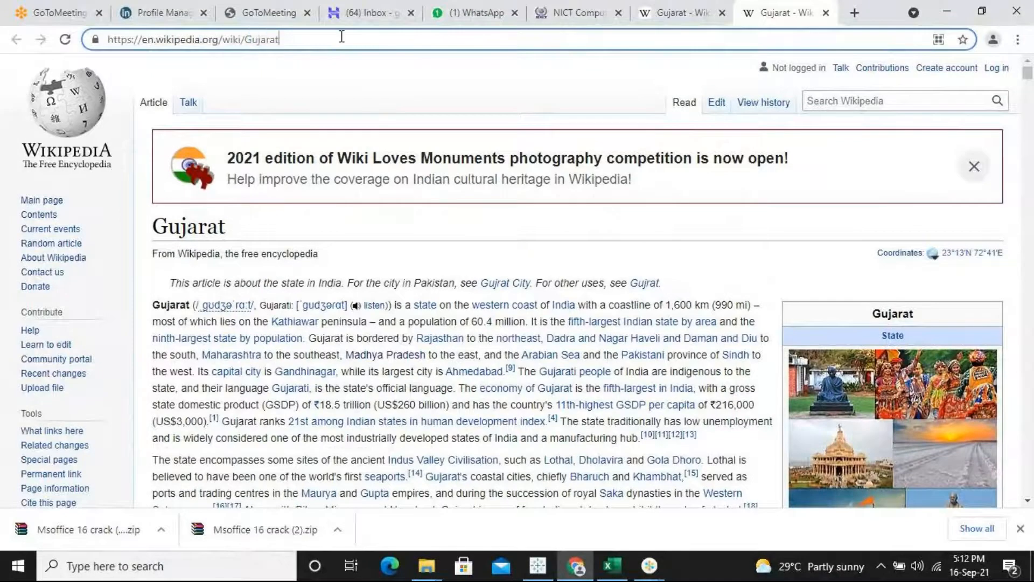
{"action": "key", "text": "ctrl+a"}
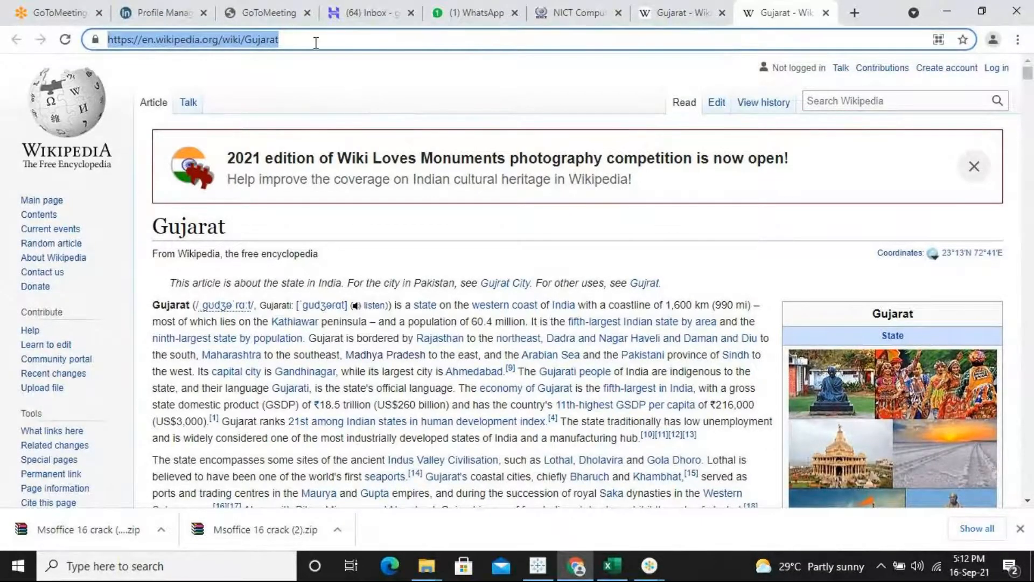
{"action": "left_click_drag", "start_coordinate": [302, 40], "coordinate": [248, 47]}
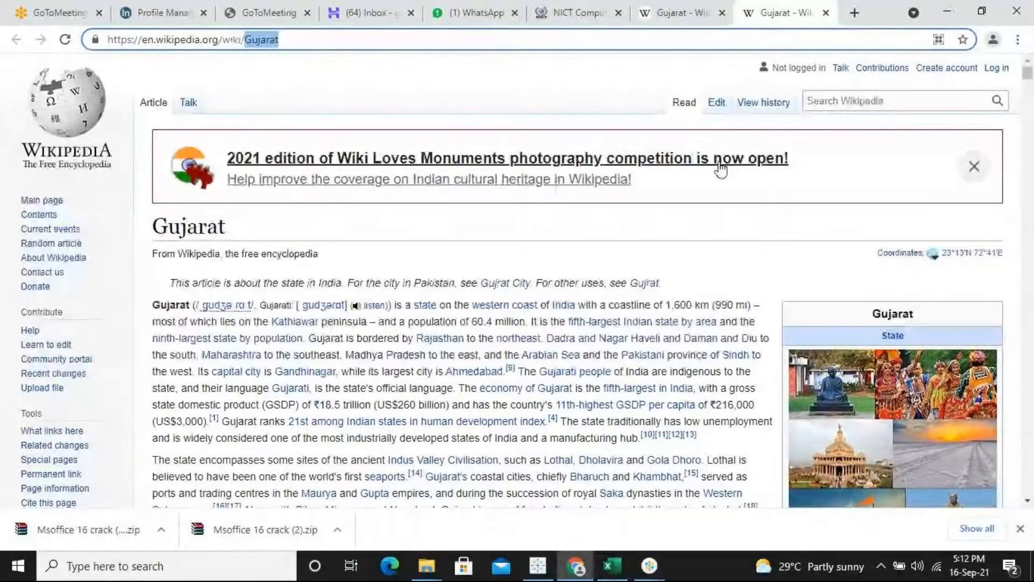
{"action": "left_click", "coordinate": [947, 11]}
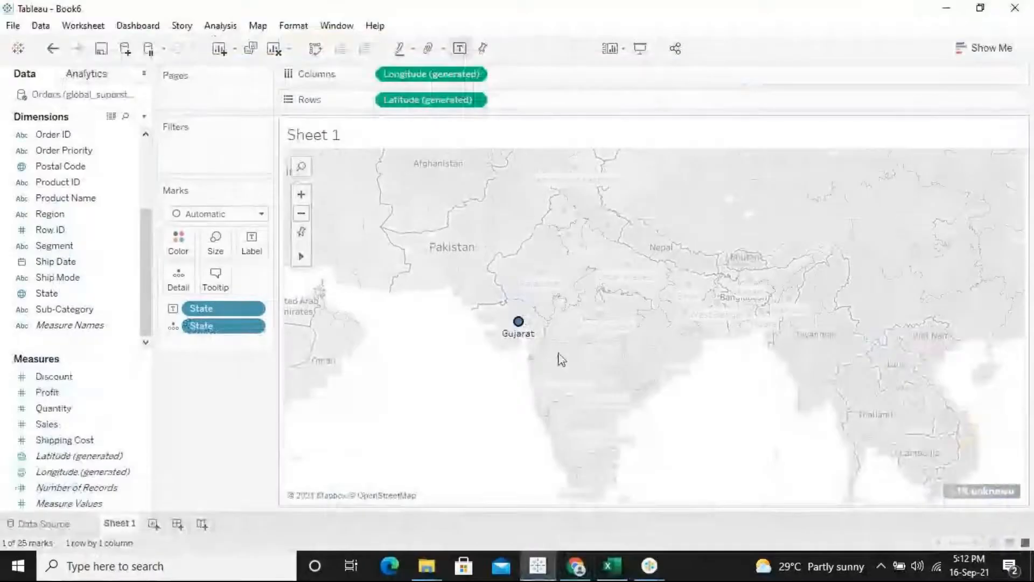
- Check the Madhya Pradesh and Rajasthan marks, highlight Gujarat in the Chrome page's address again, and return to the map
{"action": "mouse_move", "coordinate": [598, 321]}
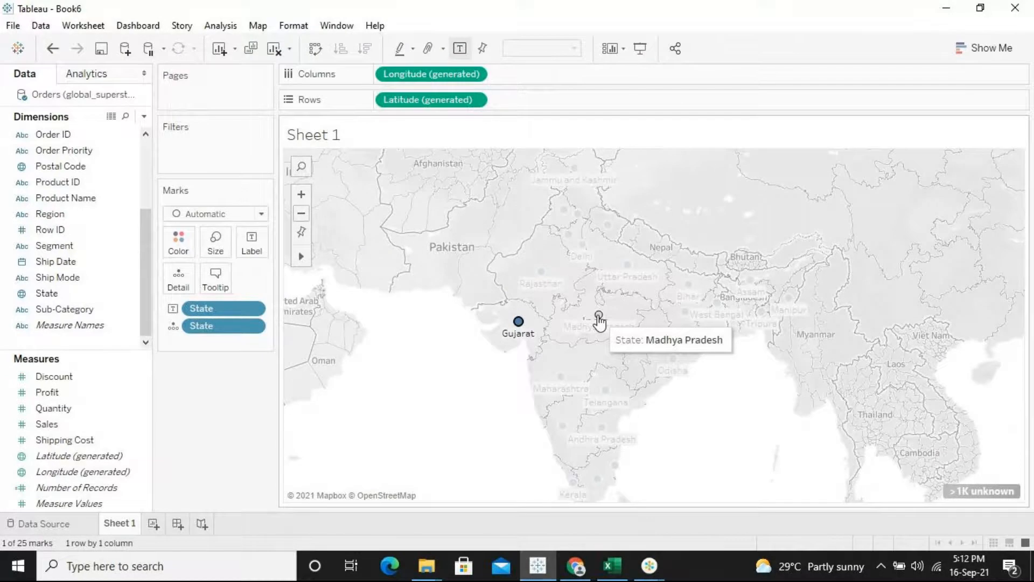
{"action": "mouse_move", "coordinate": [539, 274]}
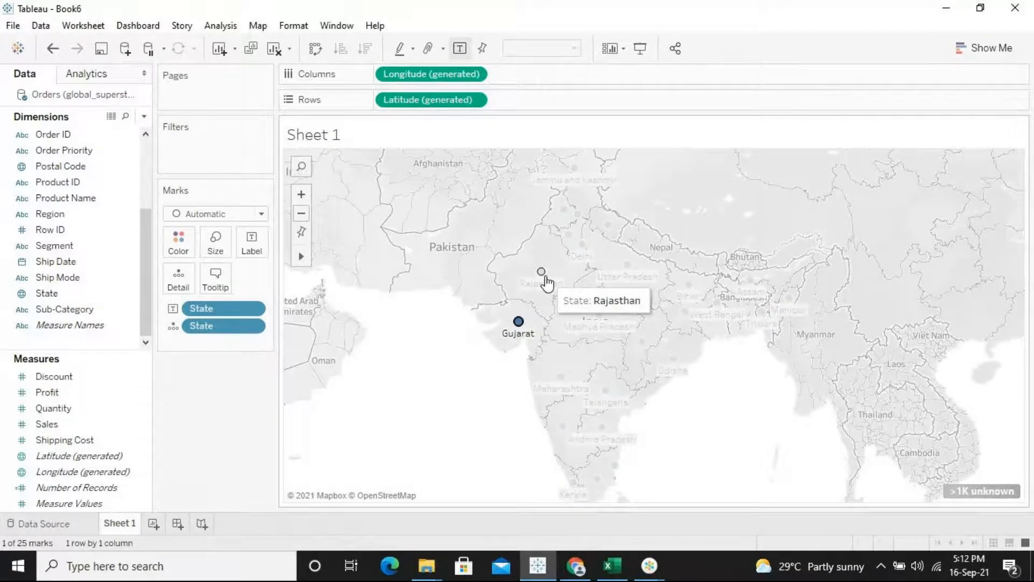
{"action": "left_click", "coordinate": [572, 570]}
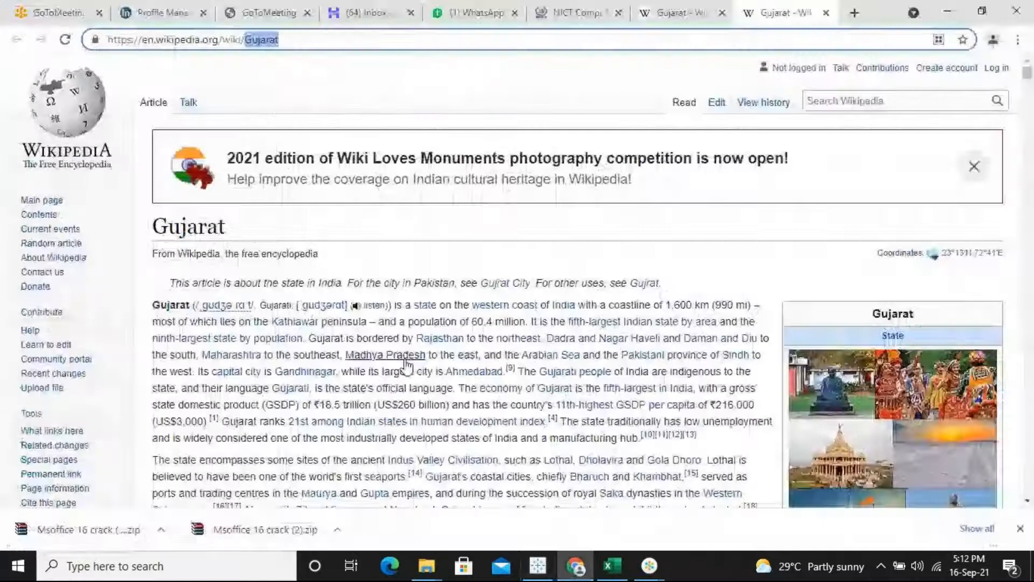
{"action": "left_click", "coordinate": [282, 41]}
{"action": "left_click_drag", "start_coordinate": [282, 42], "coordinate": [245, 46]}
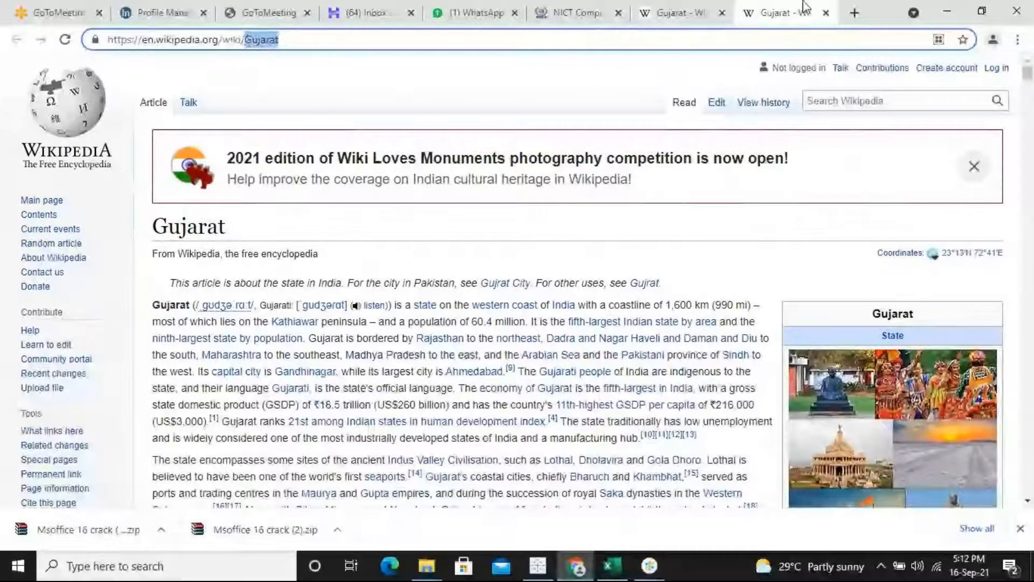
{"action": "left_click", "coordinate": [943, 13]}
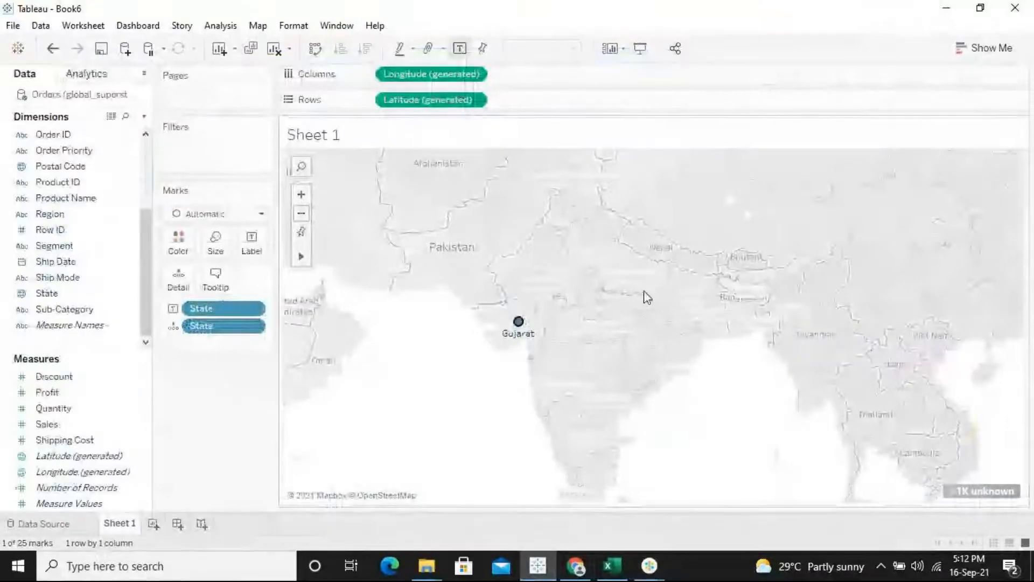
{"action": "left_click", "coordinate": [84, 27]}
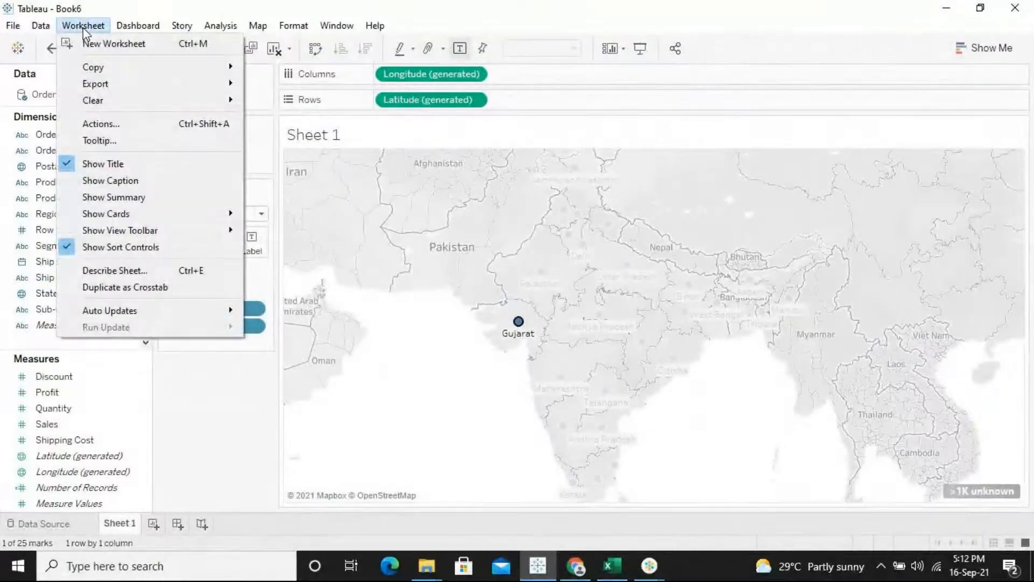
{"action": "left_click", "coordinate": [133, 127]}
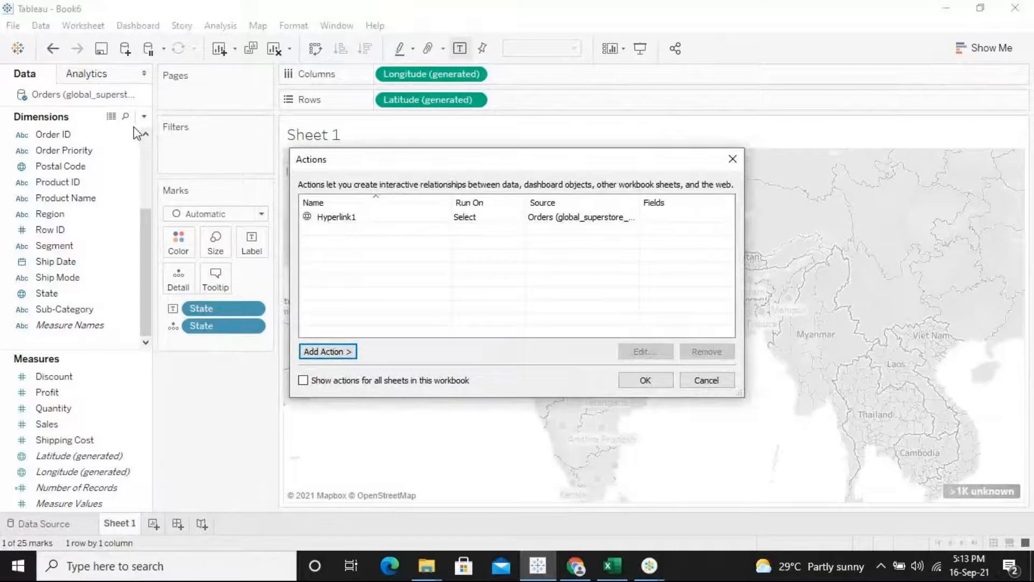
{"action": "left_click", "coordinate": [353, 221]}
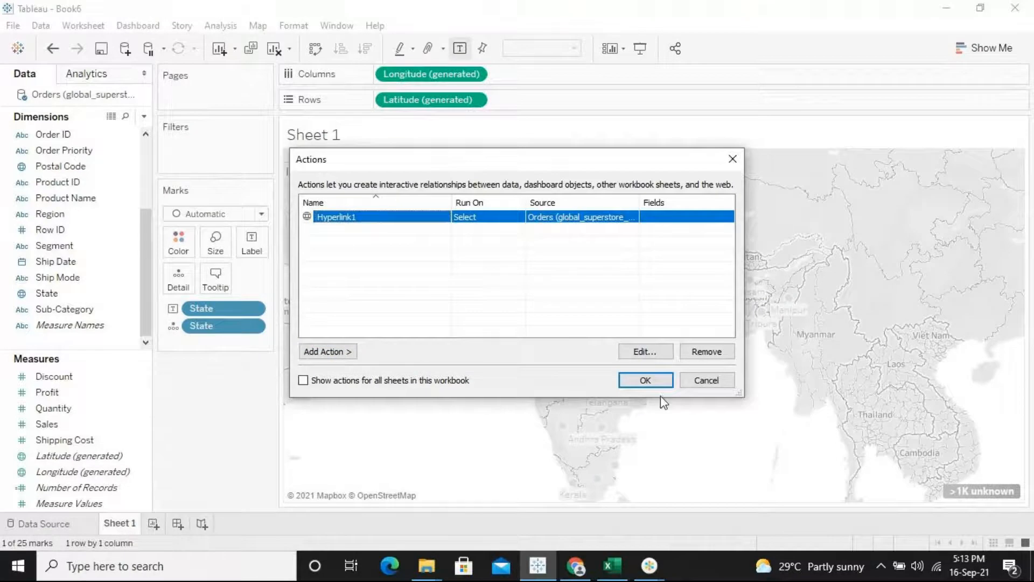
{"action": "left_click", "coordinate": [645, 353]}
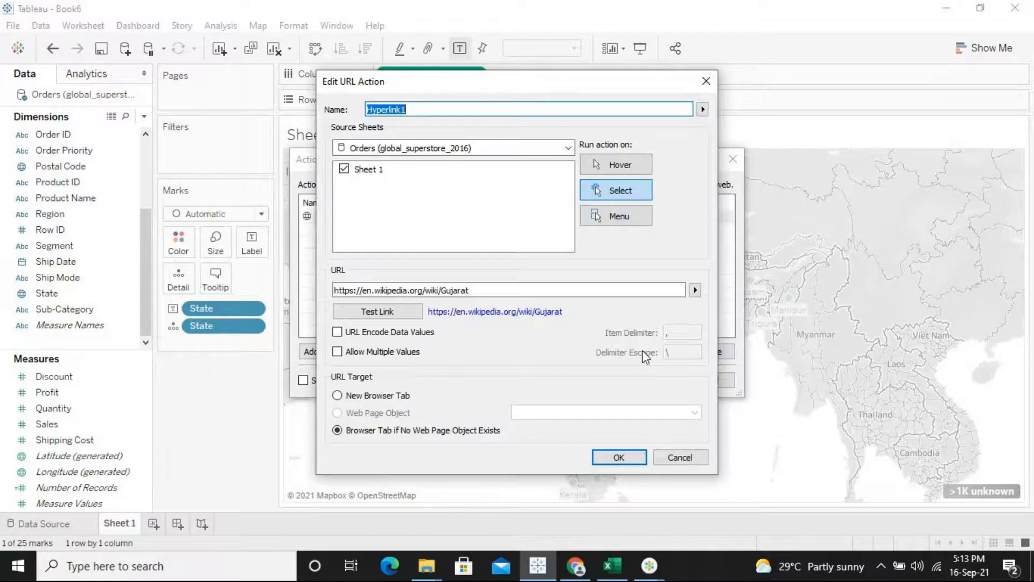
{"action": "left_click", "coordinate": [511, 289]}
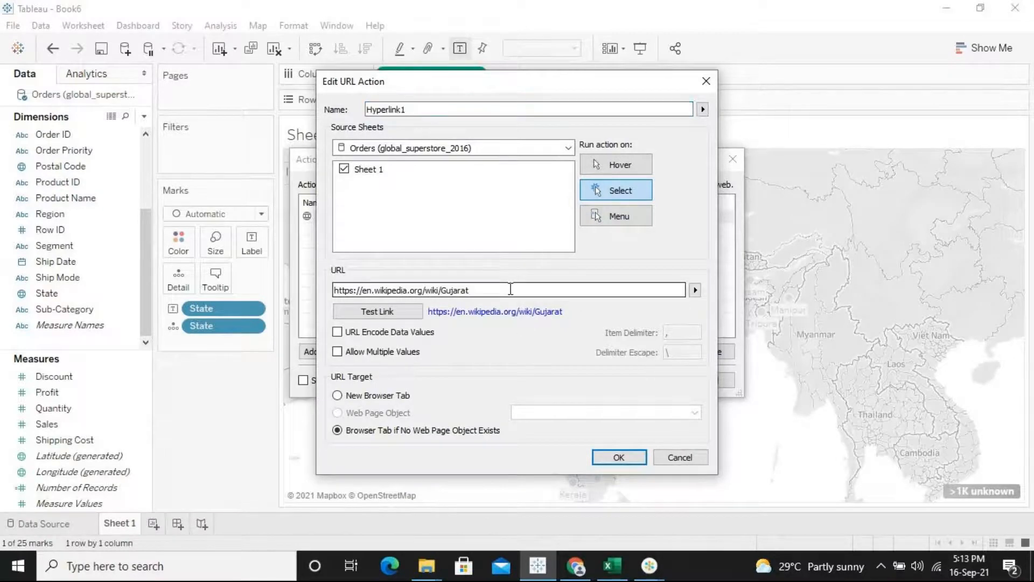
{"action": "key", "text": "BackSpace"}
{"action": "key", "text": "BackSpace"}
{"action": "key", "text": "BackSpace"}
{"action": "key", "text": "BackSpace"}
{"action": "key", "text": "BackSpace"}
{"action": "key", "text": "BackSpace"}
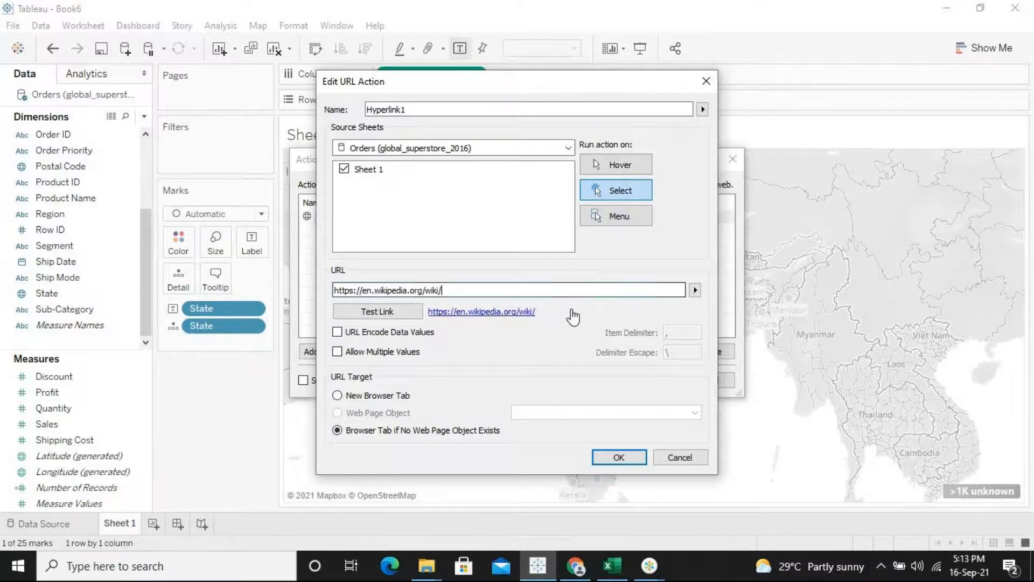
{"action": "left_click", "coordinate": [696, 290]}
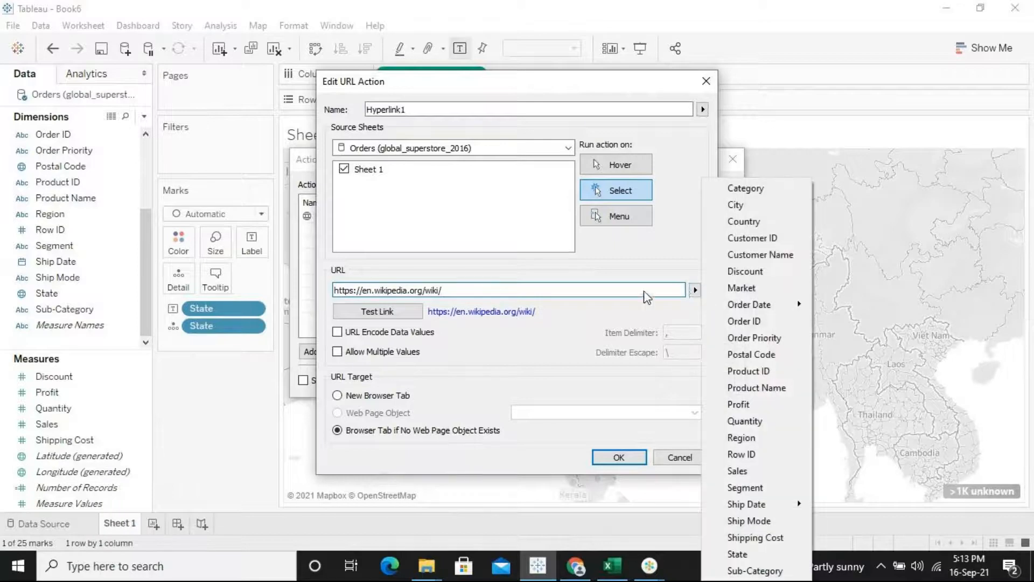
{"action": "left_click", "coordinate": [695, 291]}
{"action": "left_click", "coordinate": [696, 291]}
{"action": "left_click", "coordinate": [695, 292]}
{"action": "left_click", "coordinate": [695, 292]}
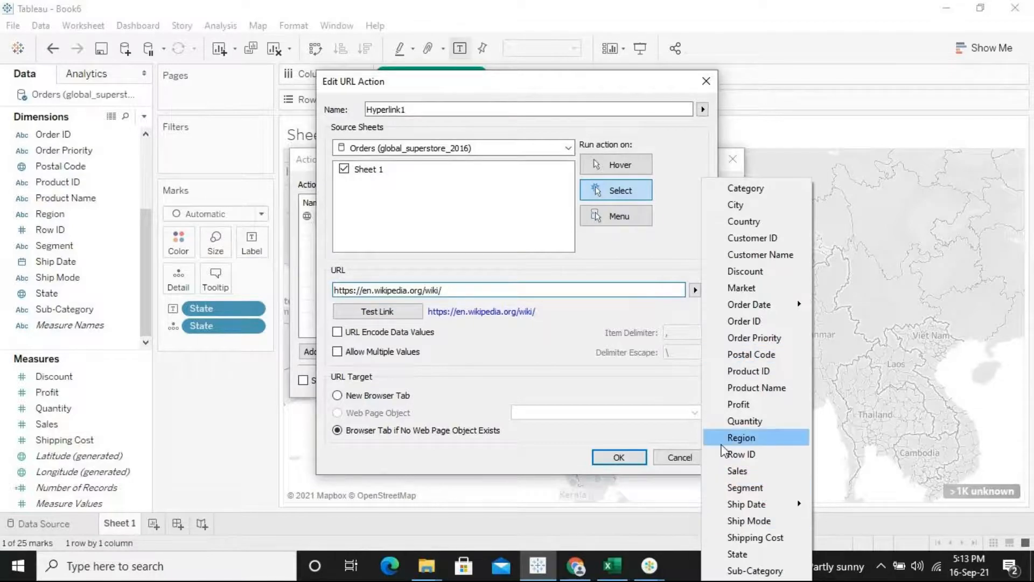
{"action": "left_click", "coordinate": [752, 554]}
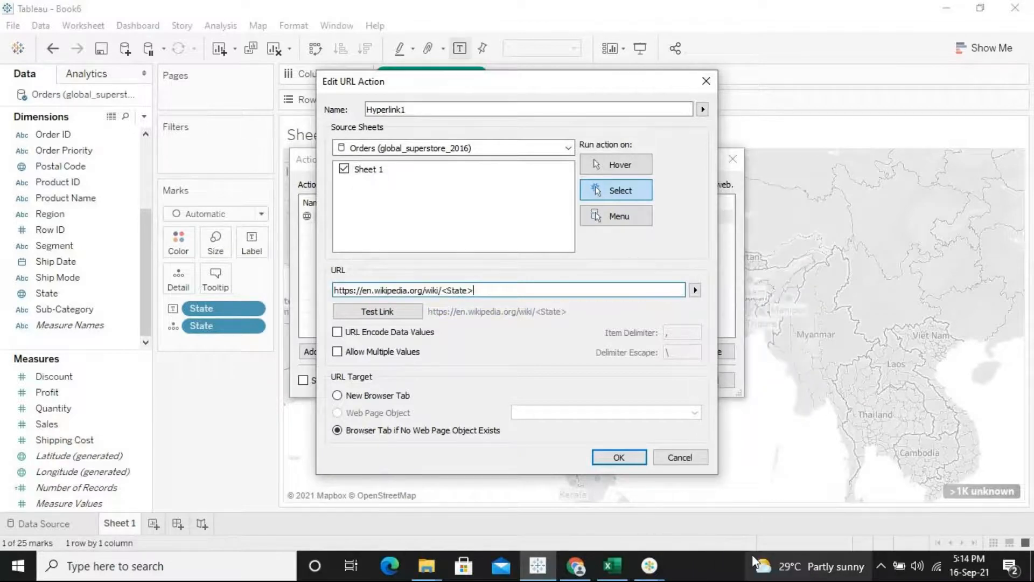
{"action": "left_click", "coordinate": [752, 554]}
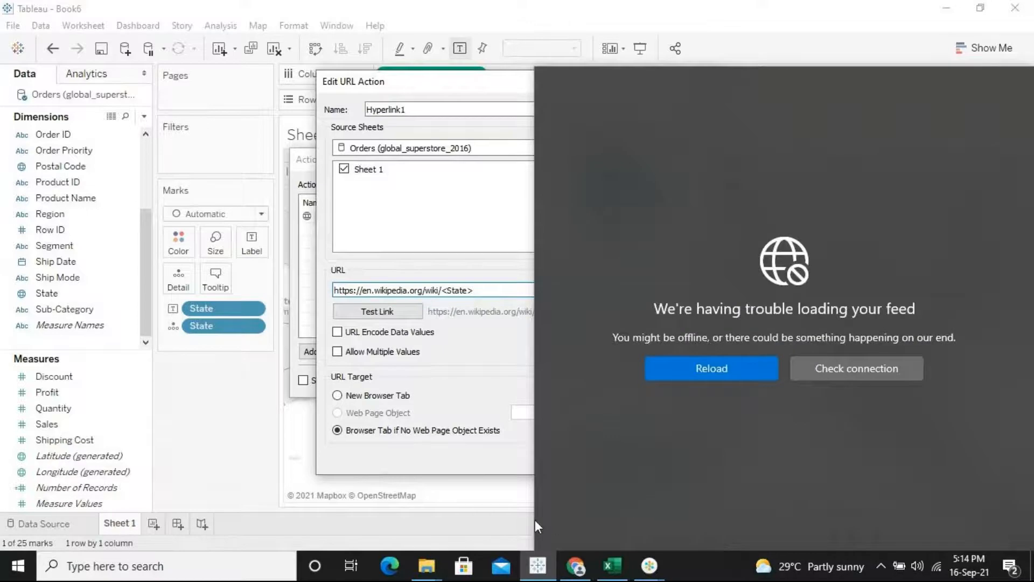
{"action": "left_click", "coordinate": [517, 526]}
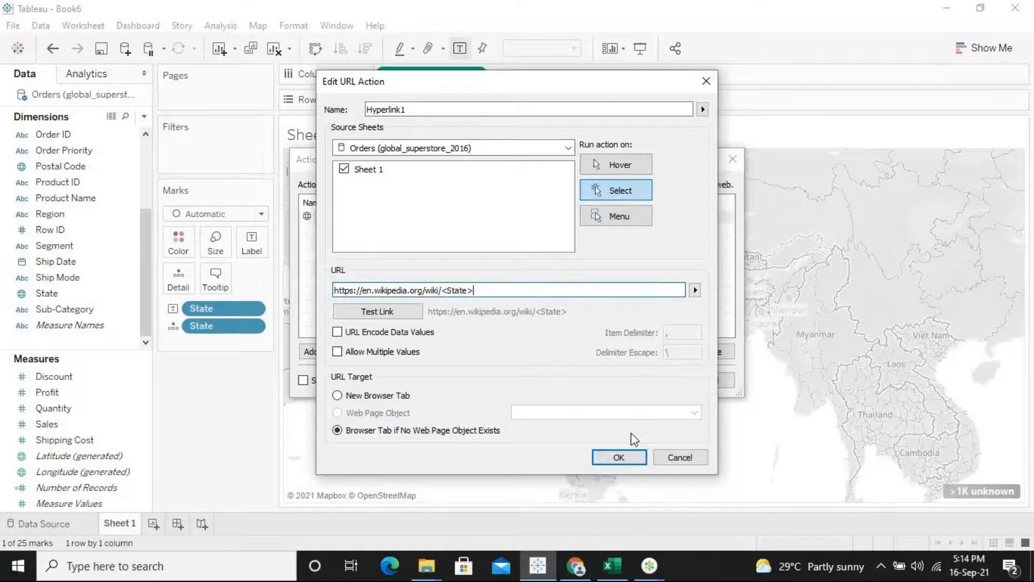
{"action": "left_click", "coordinate": [624, 459]}
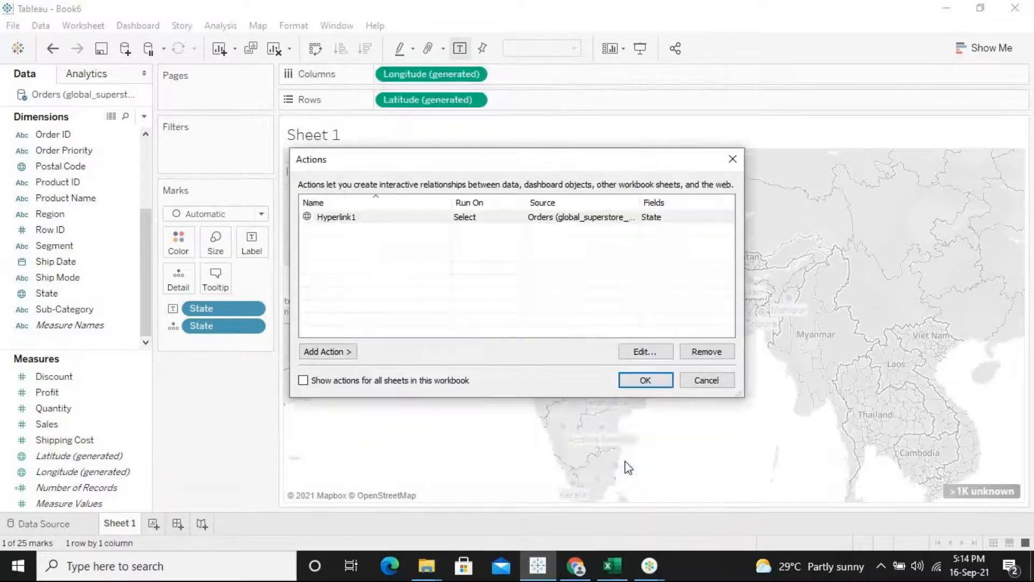
{"action": "left_click", "coordinate": [646, 381]}
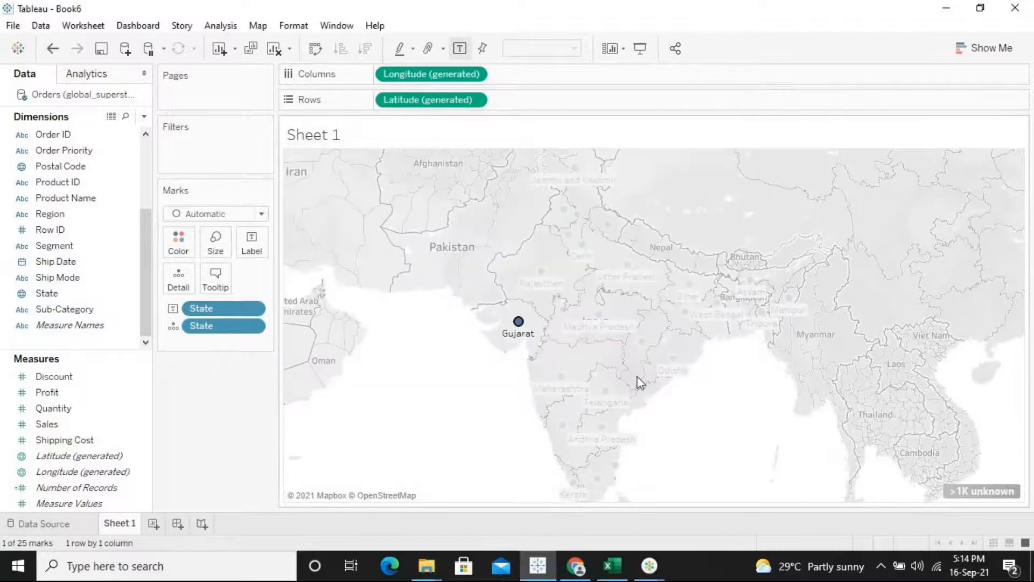
- Switch to Chrome, close both Gujarat Wikipedia pages, and return to the Tableau map
{"action": "left_click", "coordinate": [577, 565]}
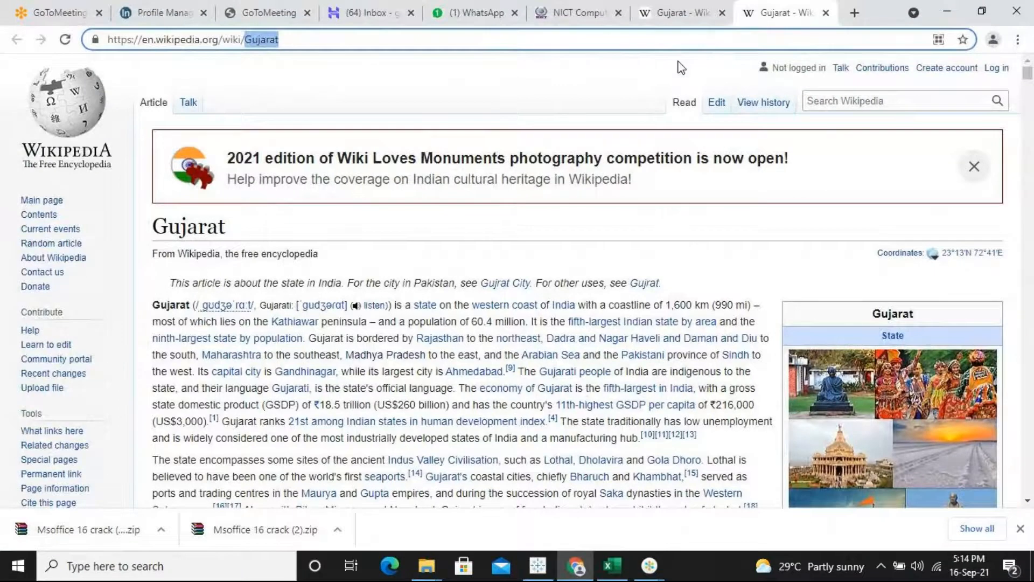
{"action": "left_click", "coordinate": [722, 13]}
{"action": "left_click", "coordinate": [722, 12]}
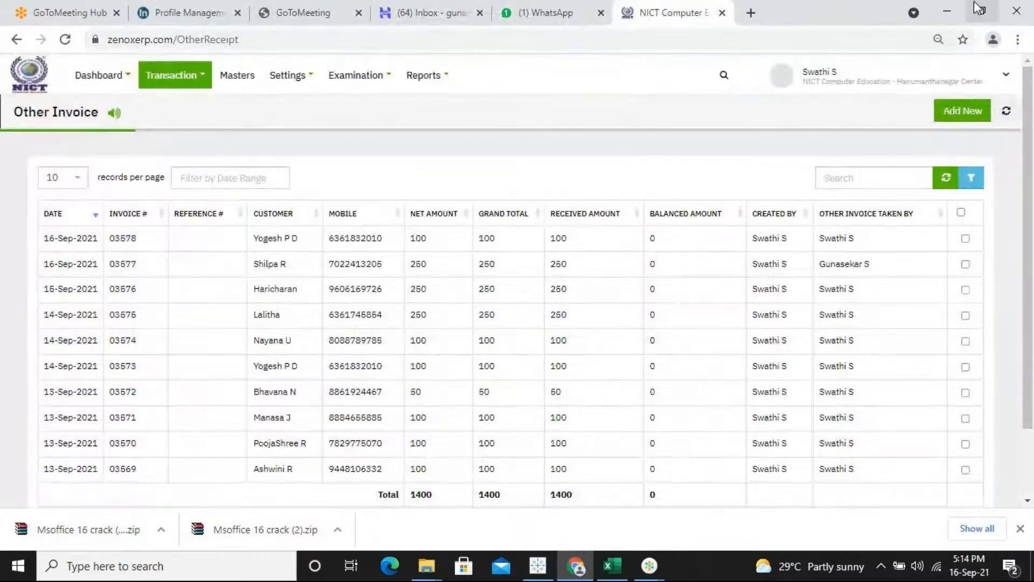
{"action": "key", "text": "alt+Tab"}
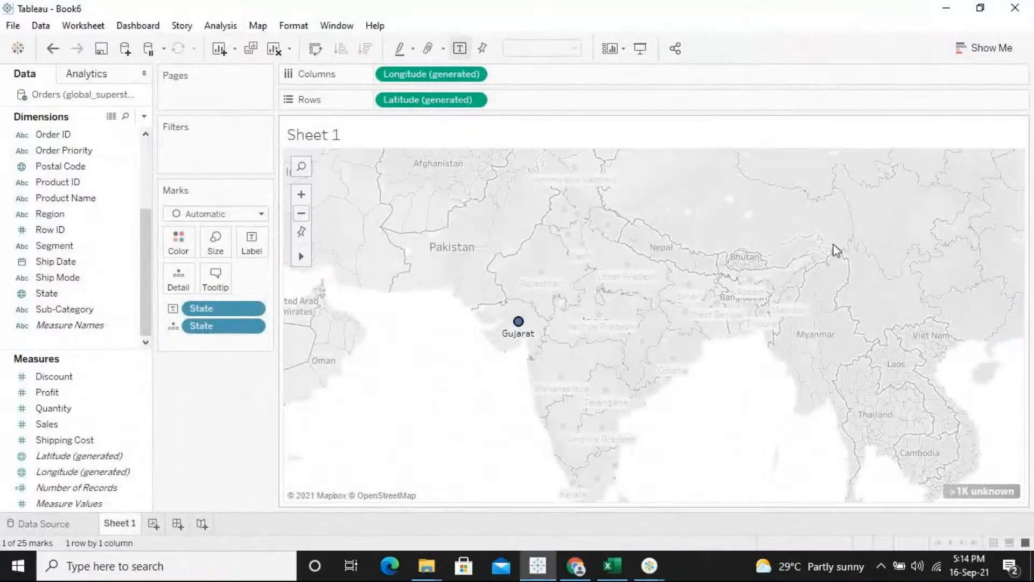
- Test the URL action from the Karnataka, Odisha and Tamil Nadu marks, returning to the map between pages
{"action": "mouse_move", "coordinate": [564, 431]}
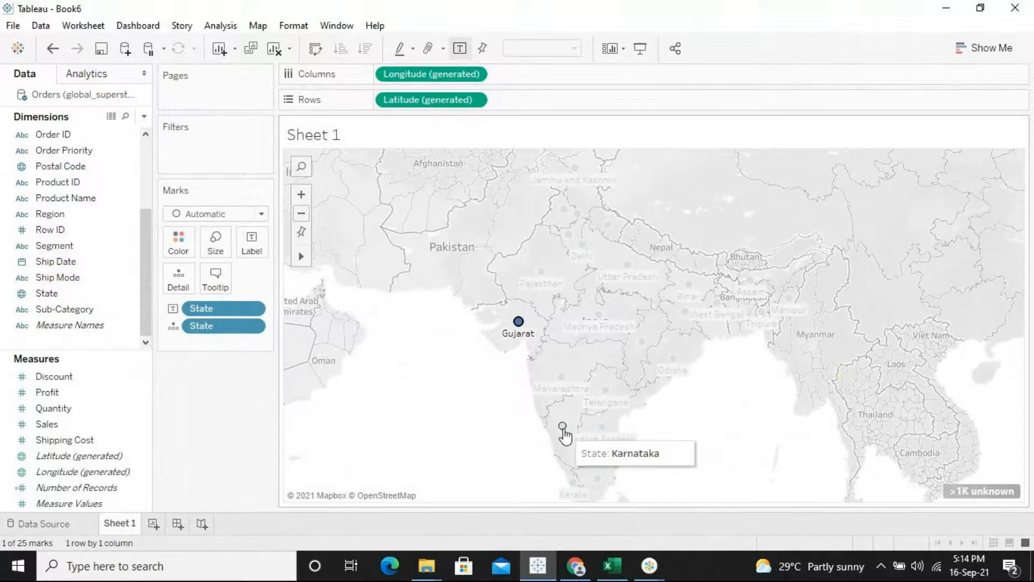
{"action": "left_click", "coordinate": [563, 431]}
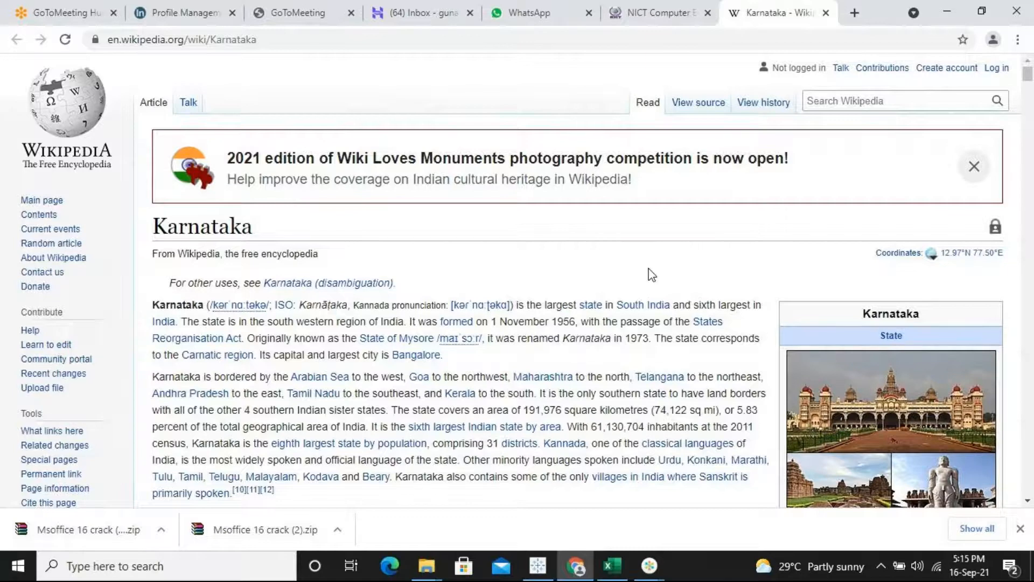
{"action": "left_click", "coordinate": [538, 571]}
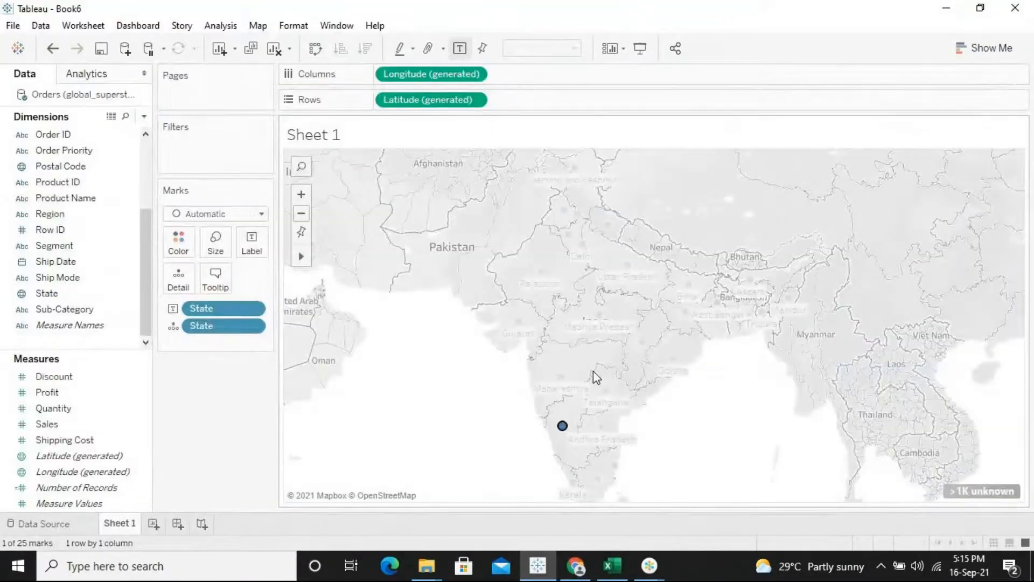
{"action": "left_click", "coordinate": [672, 360]}
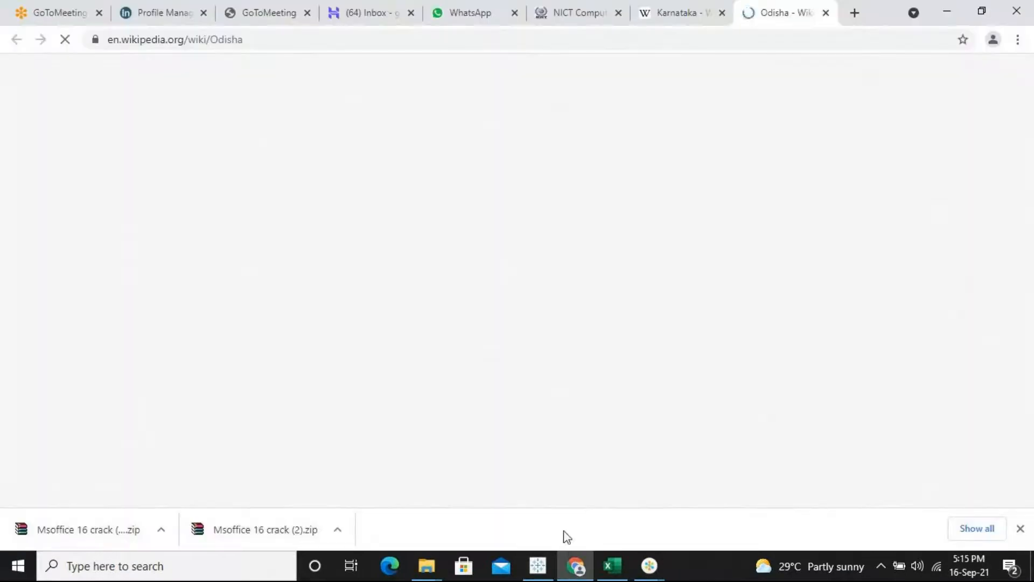
{"action": "left_click", "coordinate": [947, 8]}
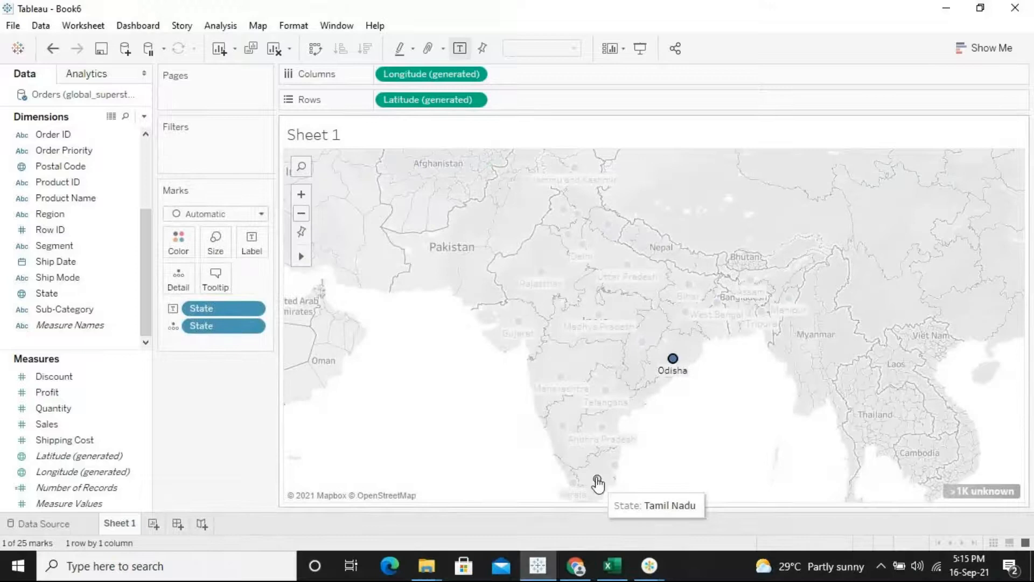
{"action": "left_click", "coordinate": [595, 479]}
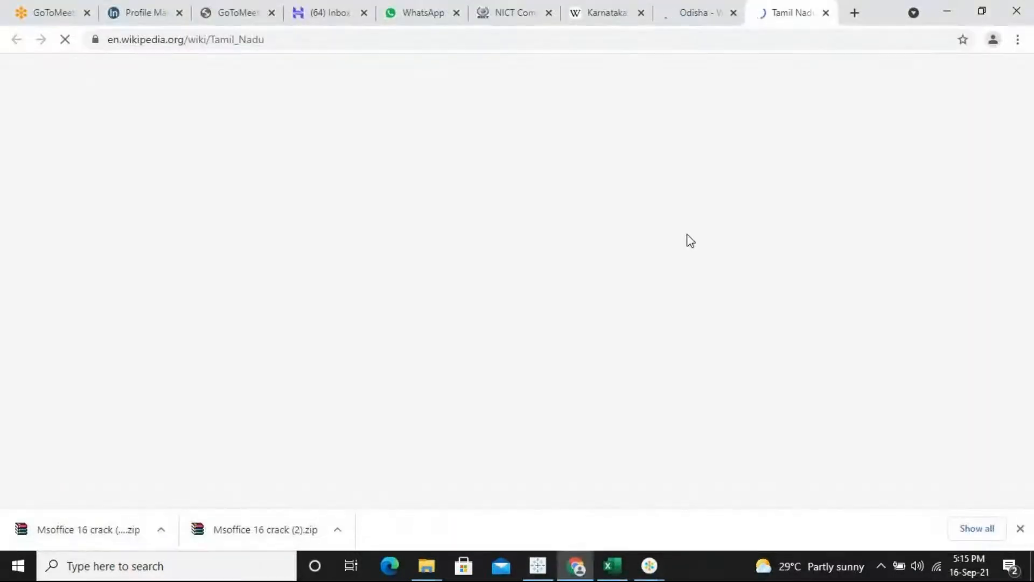
- Switch to Tableau, run Kerala's link from the map, and view the opened state articles in the browser
{"action": "left_click", "coordinate": [575, 569]}
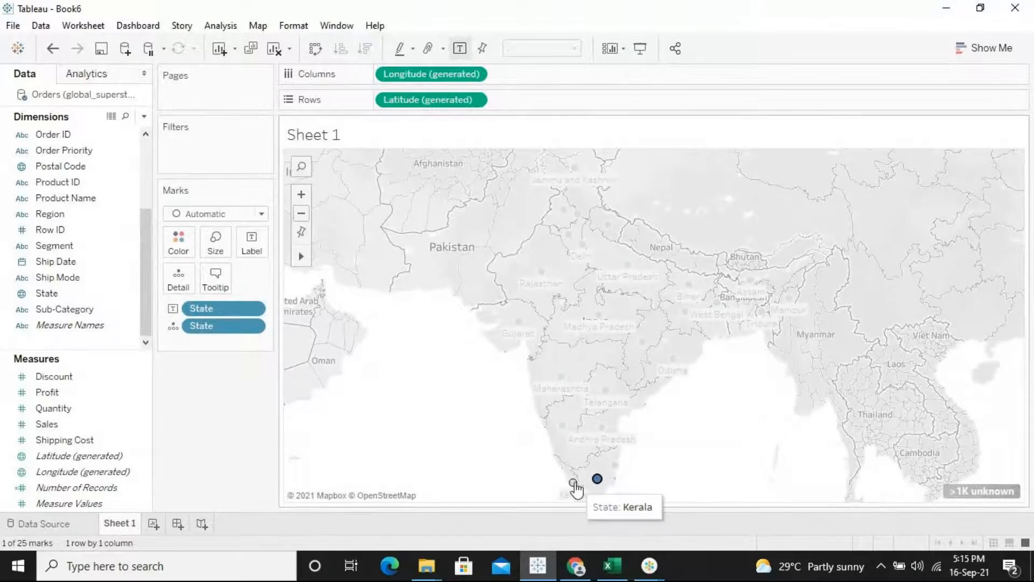
{"action": "left_click", "coordinate": [575, 485]}
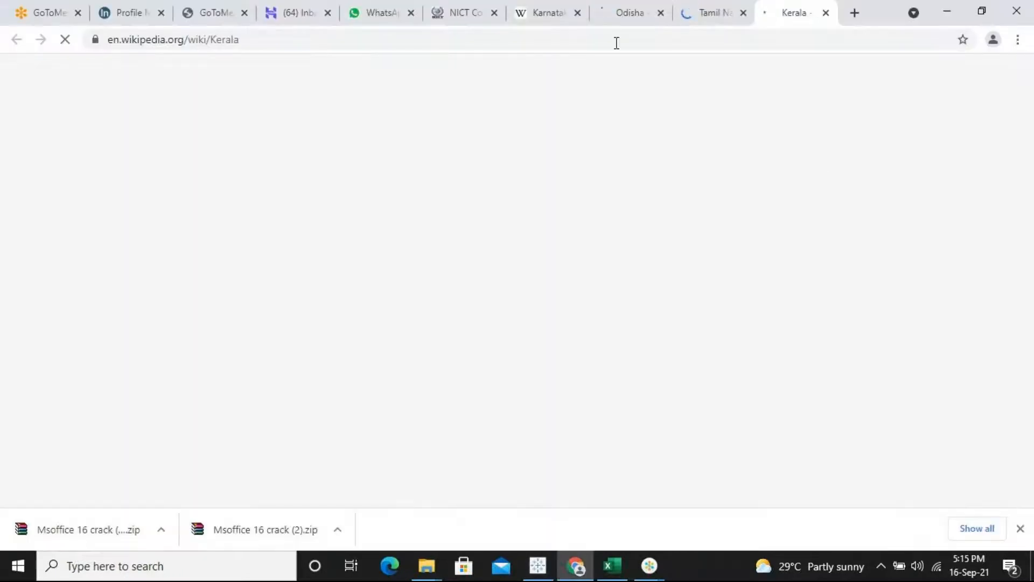
{"action": "left_click", "coordinate": [518, 8]}
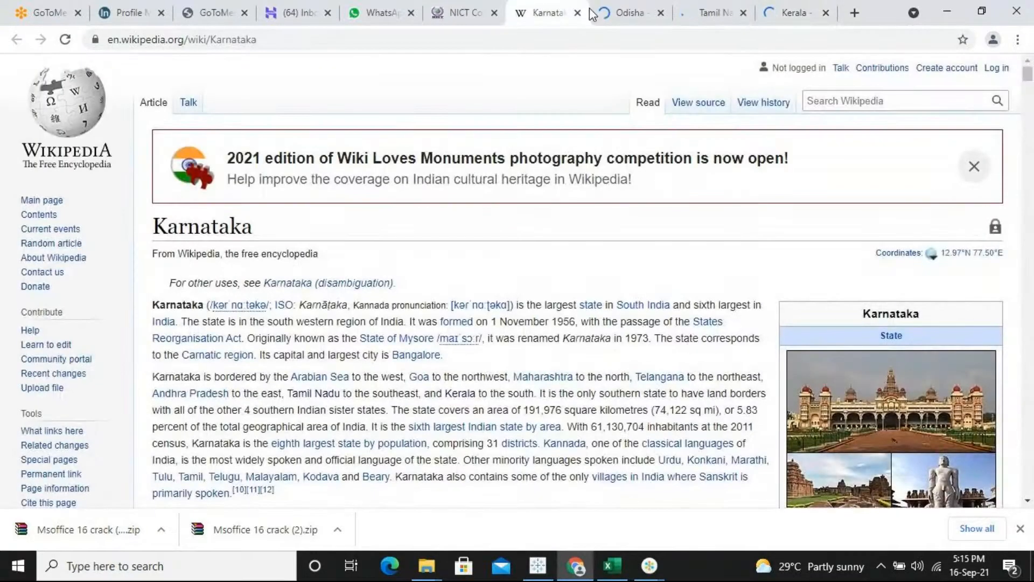
{"action": "left_click", "coordinate": [625, 12]}
{"action": "left_click", "coordinate": [694, 13]}
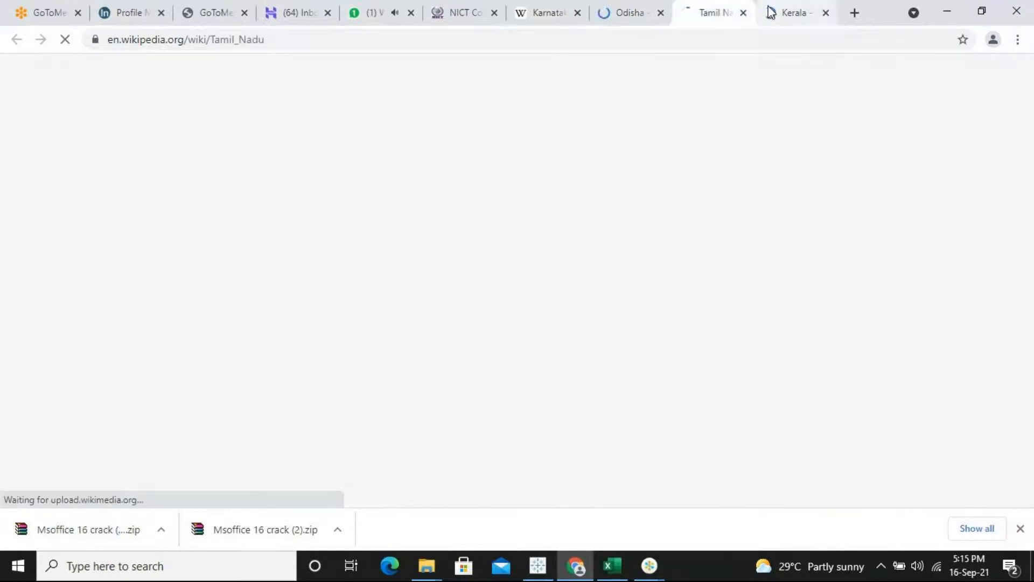
{"action": "left_click", "coordinate": [769, 11]}
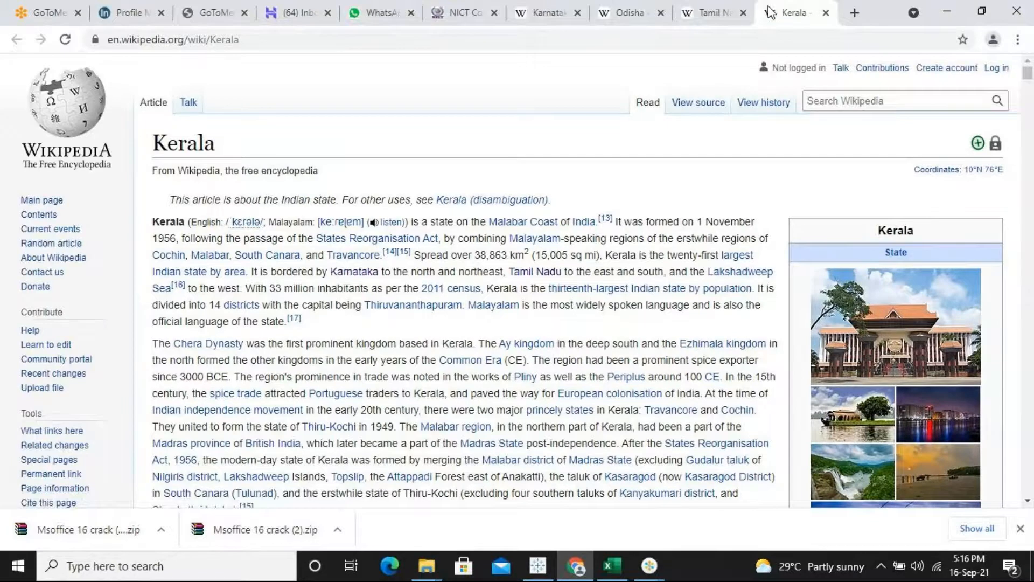
- Copy the web address of the Karnataka Wikipedia article
{"action": "left_click", "coordinate": [559, 7]}
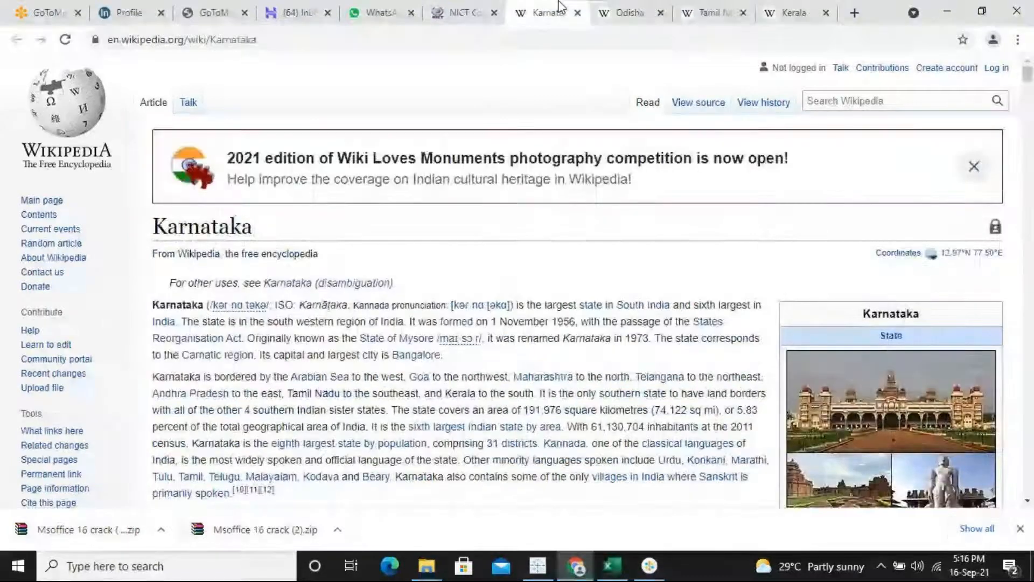
{"action": "left_click", "coordinate": [268, 34]}
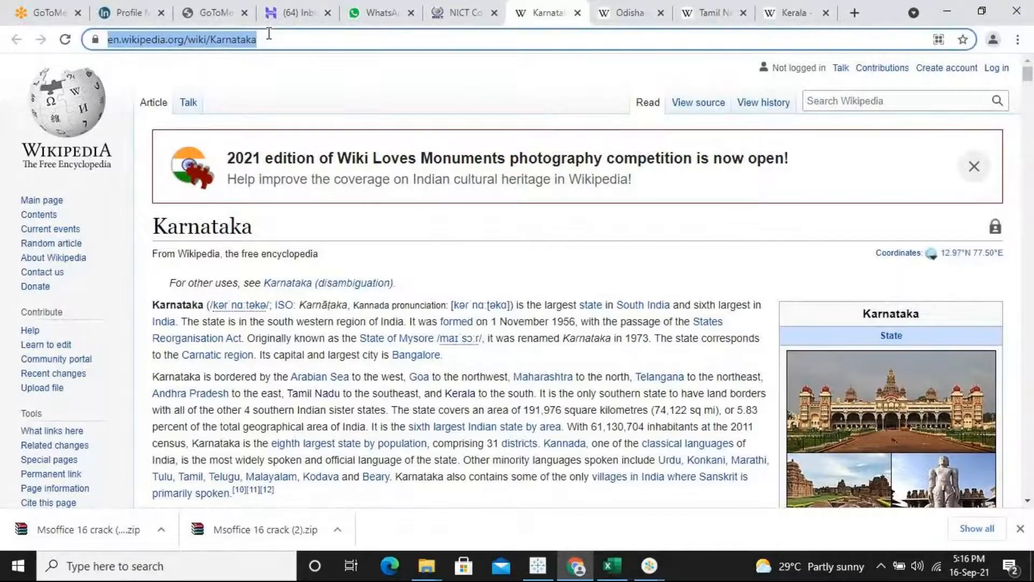
{"action": "triple_click", "coordinate": [270, 38]}
{"action": "key", "text": "ctrl+c"}
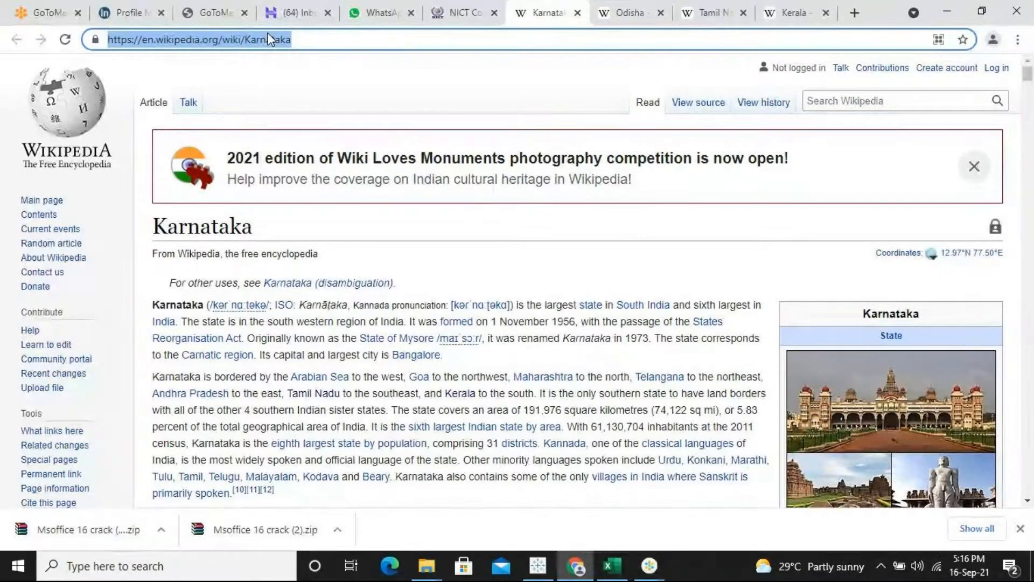
- Send the copied Karnataka article link to the contact who asked for it in WhatsApp, and return to Tableau
{"action": "left_click", "coordinate": [379, 12]}
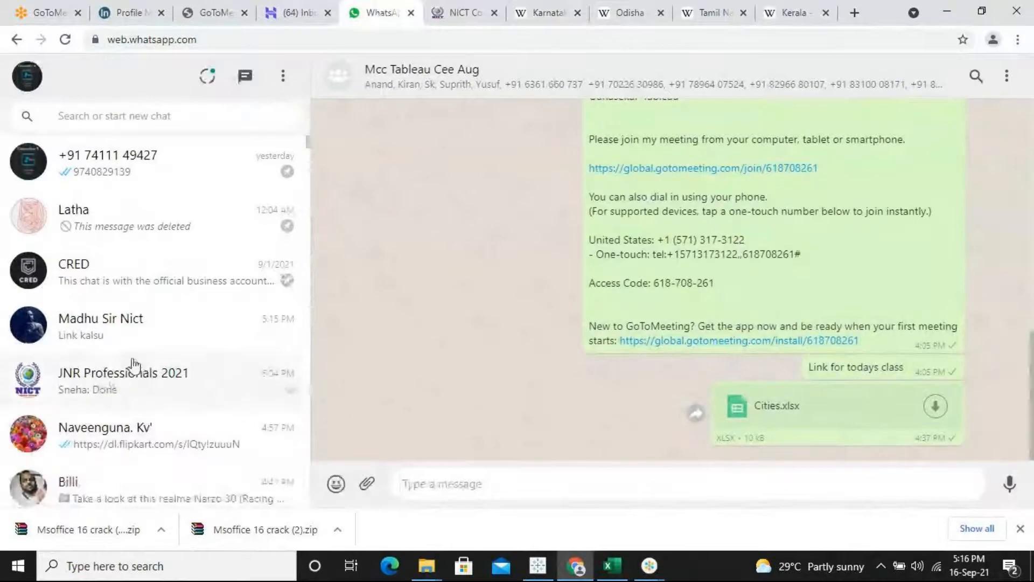
{"action": "left_click", "coordinate": [183, 324]}
{"action": "right_click", "coordinate": [424, 483]}
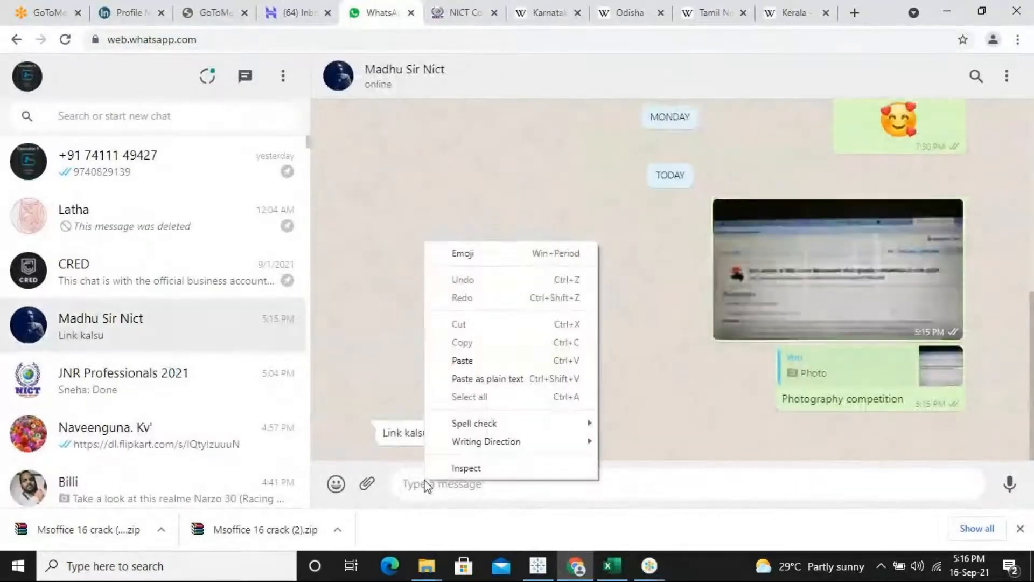
{"action": "left_click", "coordinate": [416, 484]}
{"action": "key", "text": "ctrl+v"}
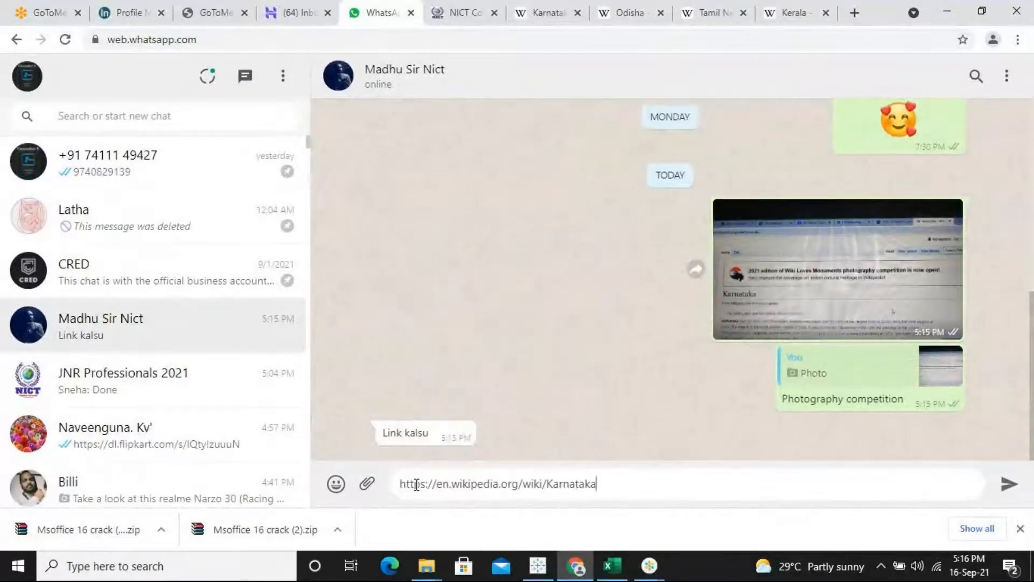
{"action": "key", "text": "Return"}
{"action": "left_click", "coordinate": [946, 11]}
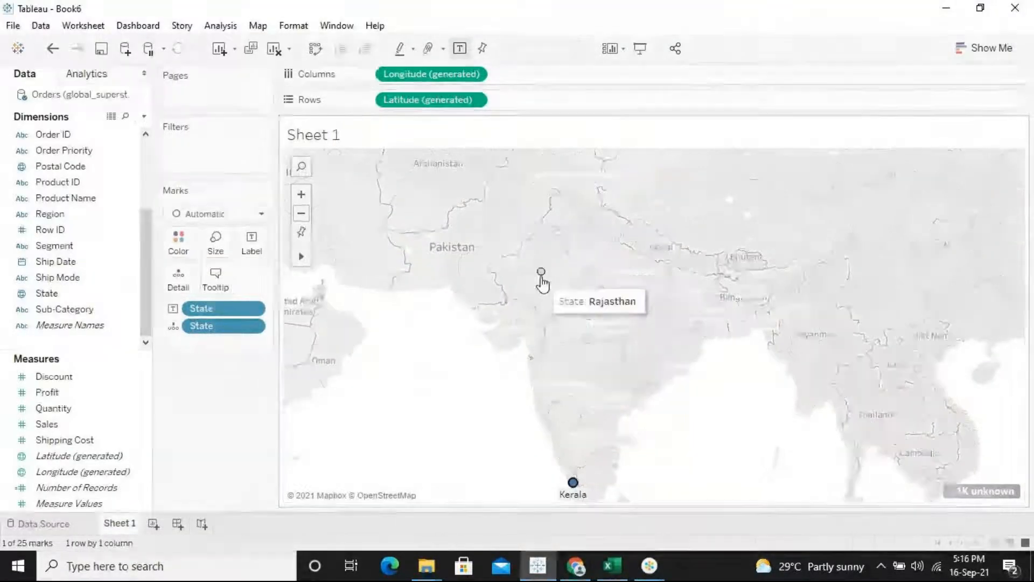
- Close the Karnataka, Odisha and Tamil Nadu Wikipedia pages in the browser and return to Tableau
{"action": "left_click", "coordinate": [573, 563]}
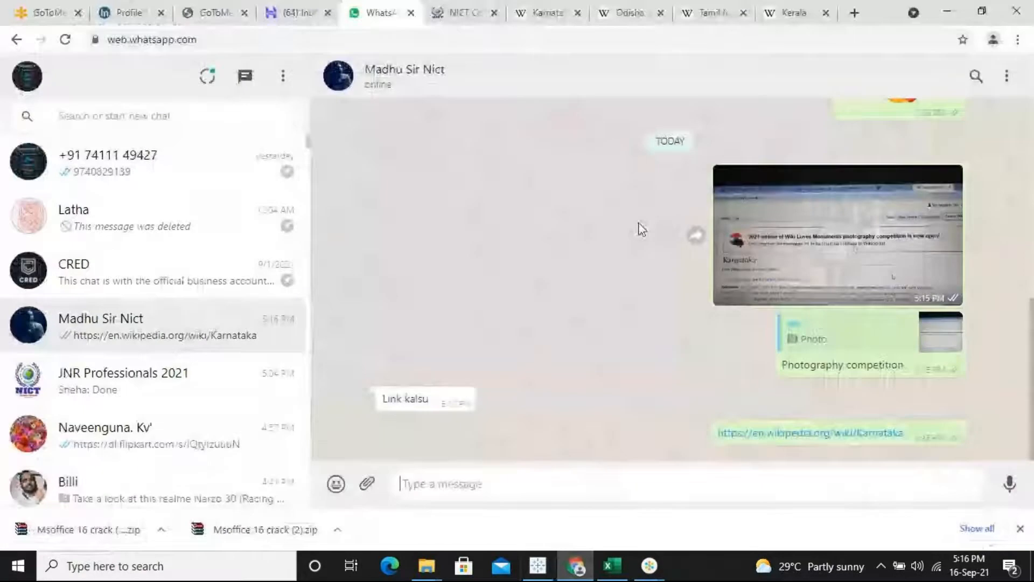
{"action": "left_click", "coordinate": [579, 7]}
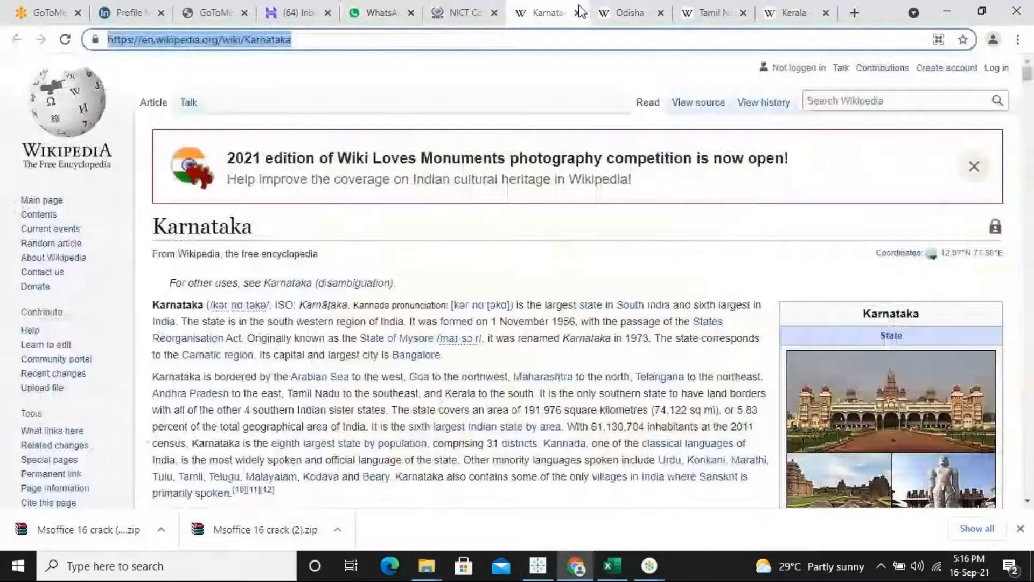
{"action": "left_click", "coordinate": [577, 13]}
{"action": "left_click", "coordinate": [576, 13]}
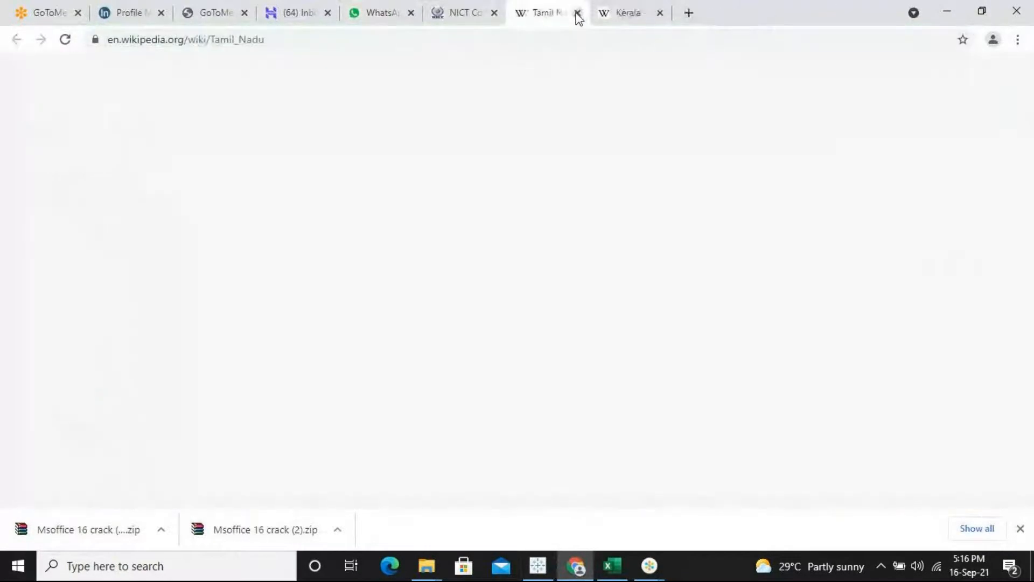
{"action": "left_click", "coordinate": [577, 13]}
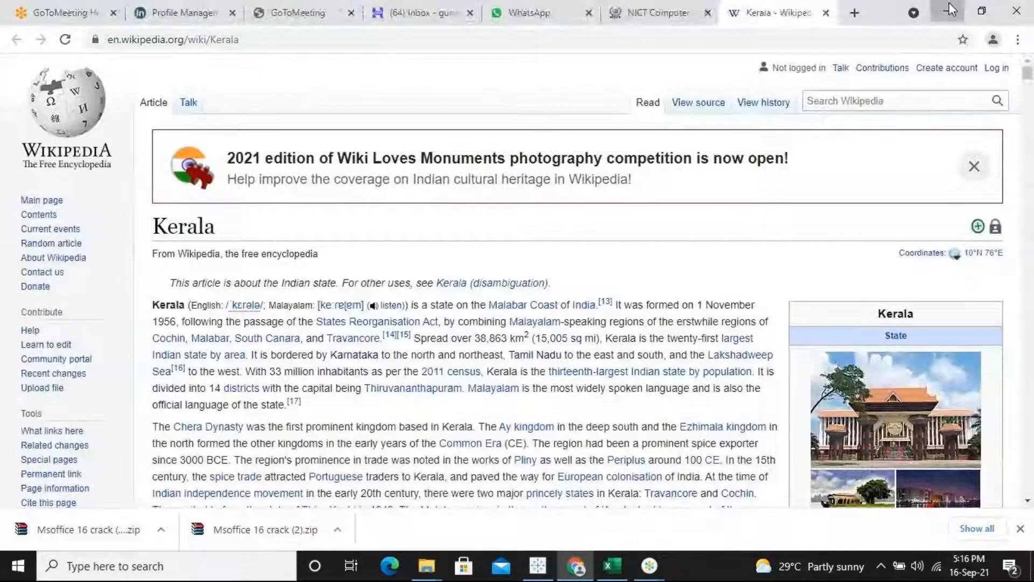
{"action": "left_click", "coordinate": [946, 10]}
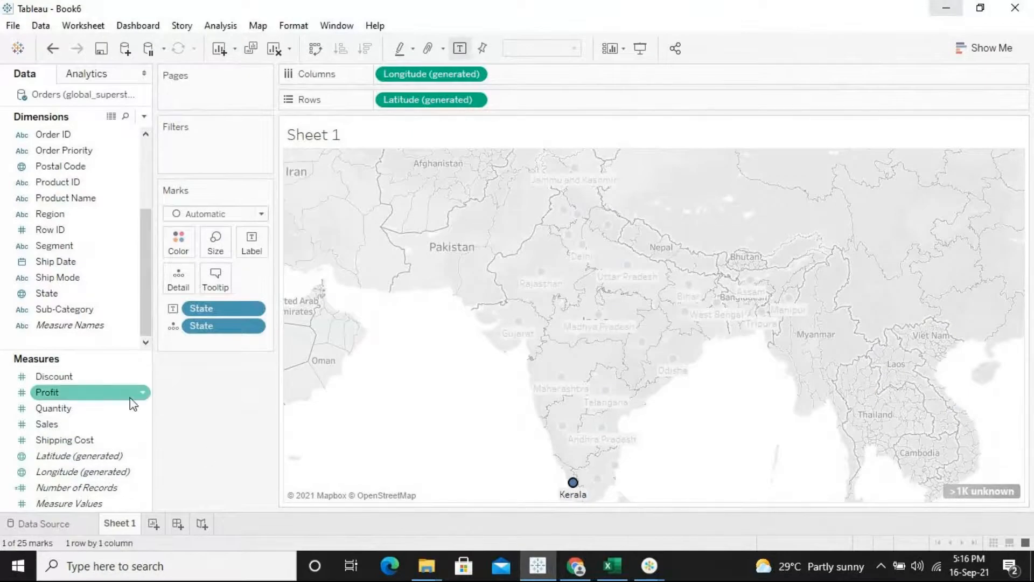
- Add Sales to the state labels on the map and clear the Kerala selection
{"action": "left_click_drag", "start_coordinate": [77, 423], "coordinate": [265, 252]}
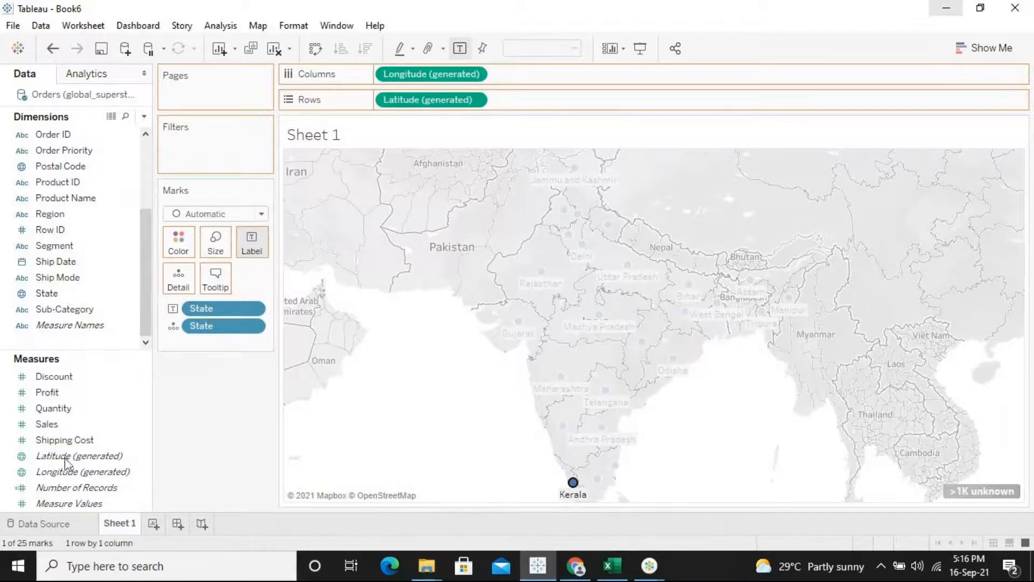
{"action": "left_click_drag", "start_coordinate": [275, 410], "coordinate": [188, 389]}
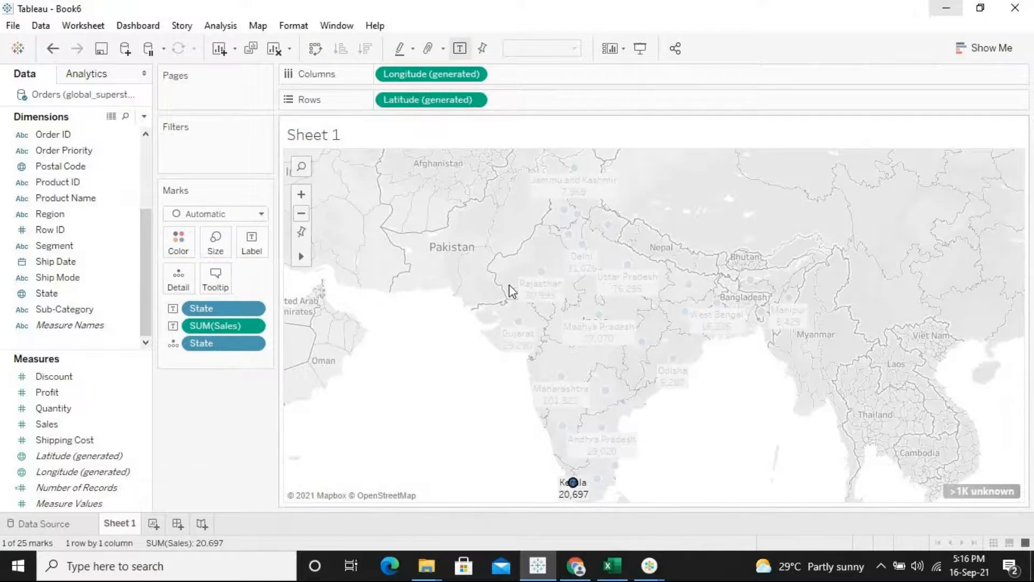
{"action": "mouse_move", "coordinate": [535, 295]}
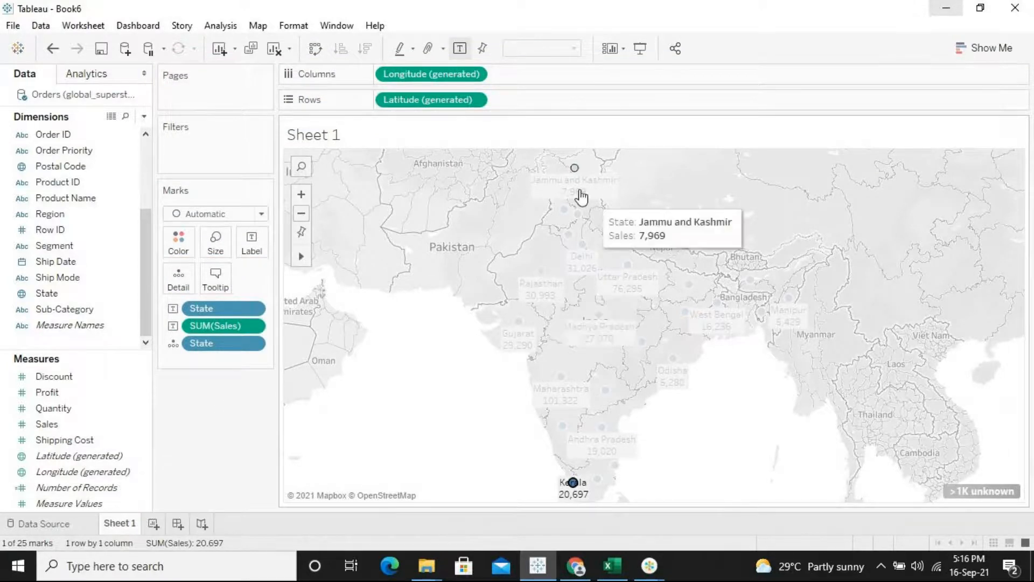
{"action": "mouse_move", "coordinate": [519, 344]}
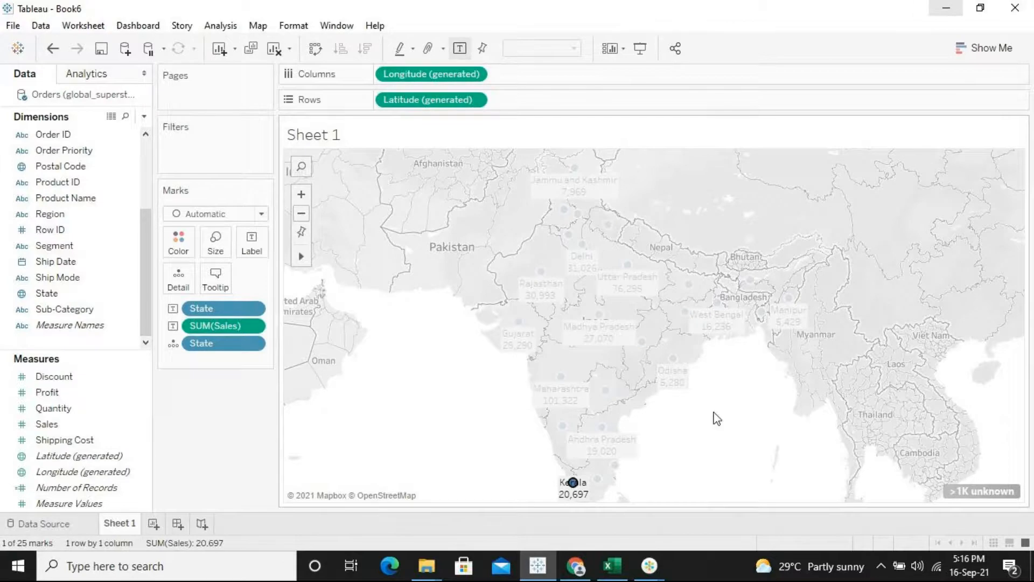
{"action": "left_click", "coordinate": [466, 418]}
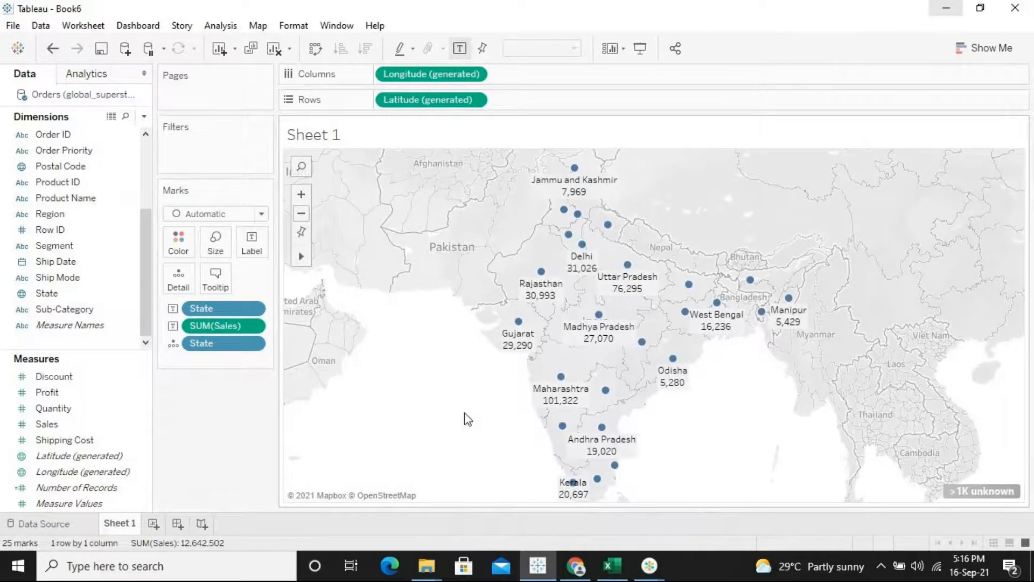
{"action": "mouse_move", "coordinate": [521, 343]}
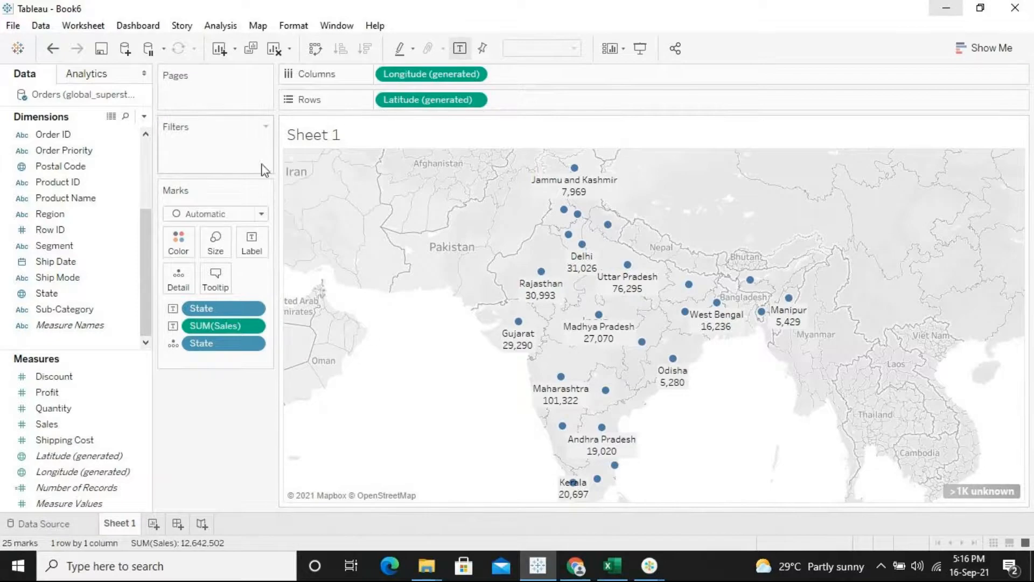
{"action": "mouse_move", "coordinate": [542, 273]}
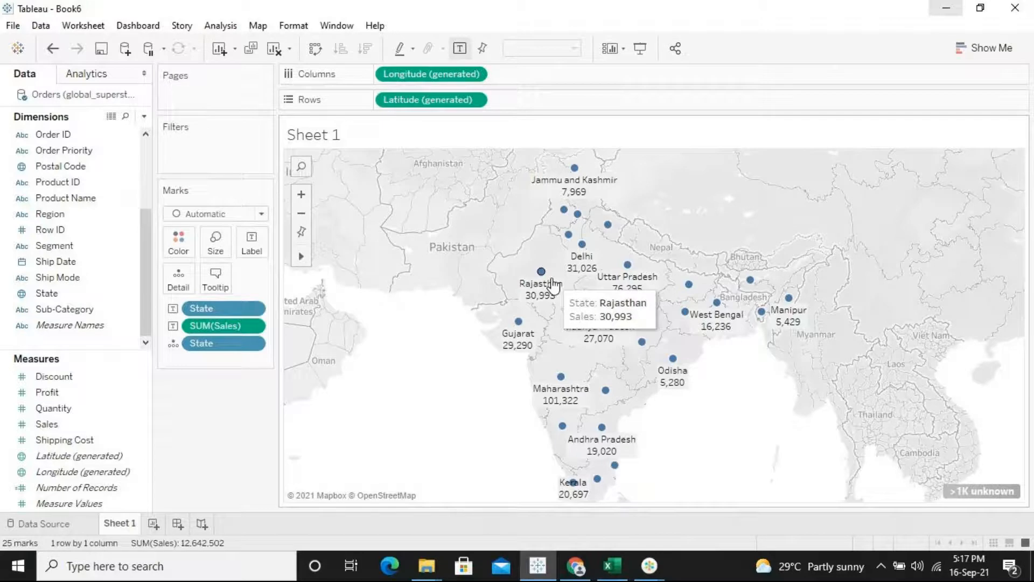
- Edit the Hyperlink1 URL action so that it runs on Menu, and apply the change
{"action": "left_click", "coordinate": [81, 26]}
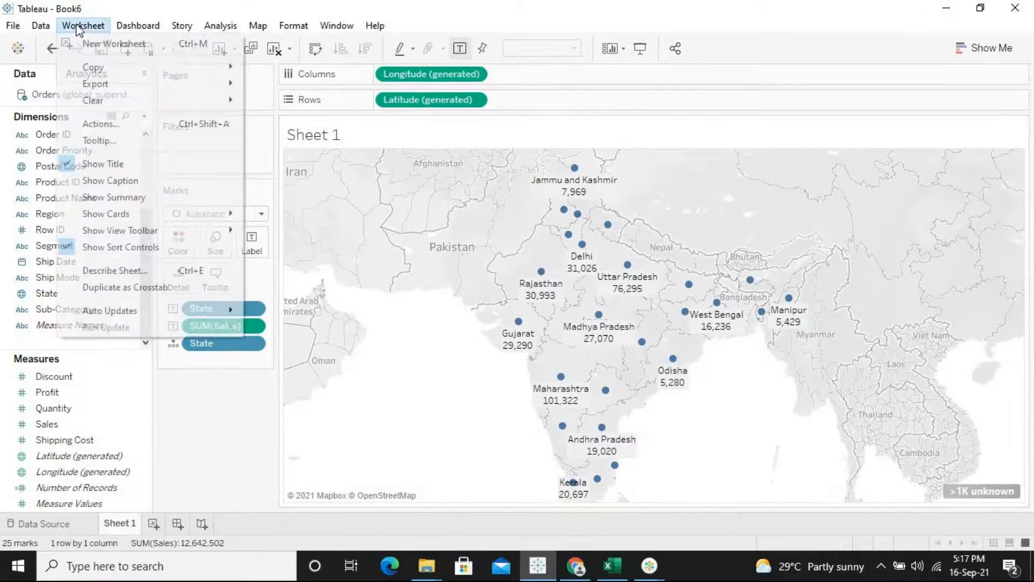
{"action": "left_click", "coordinate": [124, 120]}
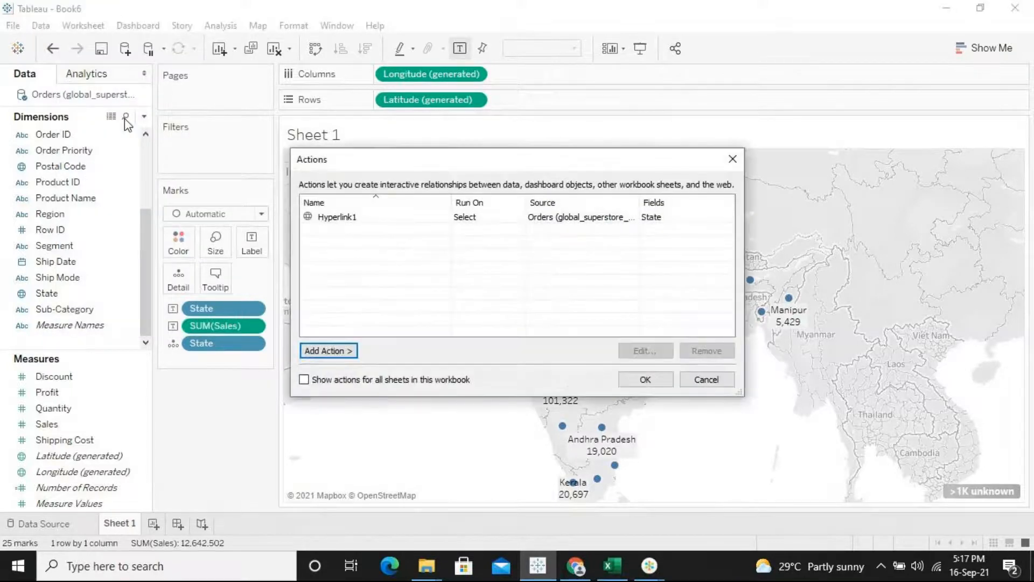
{"action": "left_click", "coordinate": [325, 218]}
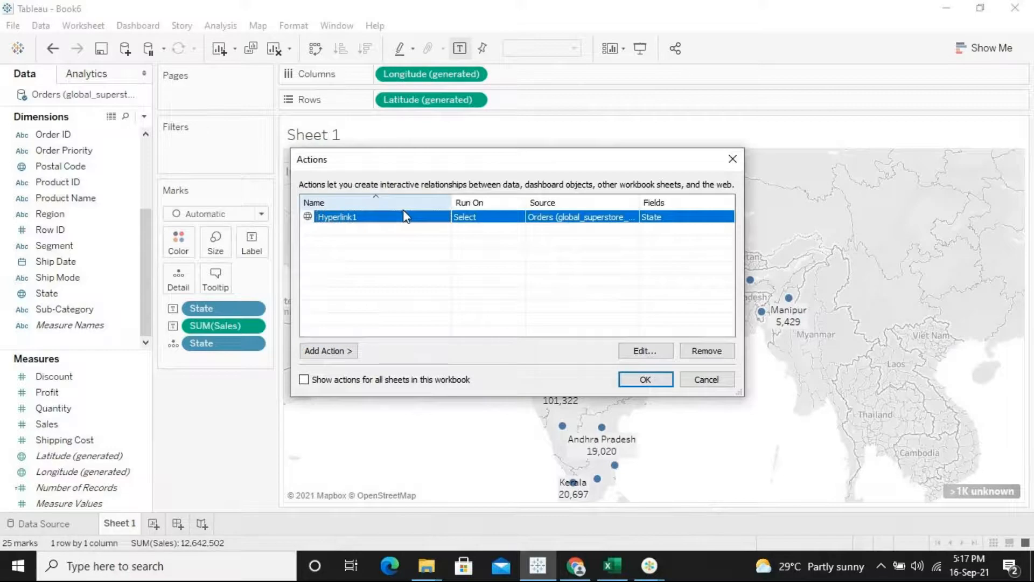
{"action": "left_click", "coordinate": [654, 348]}
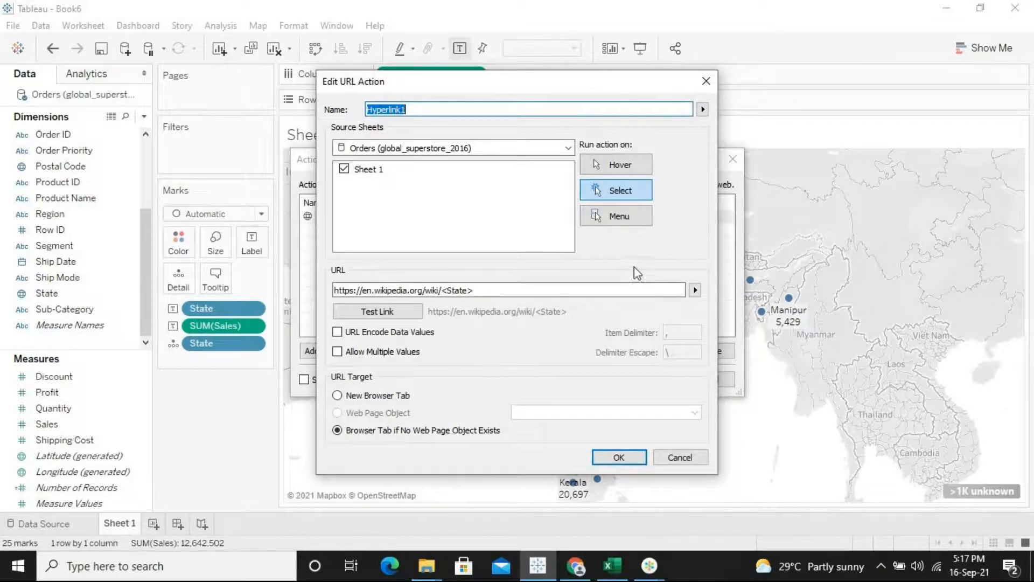
{"action": "left_click", "coordinate": [623, 212]}
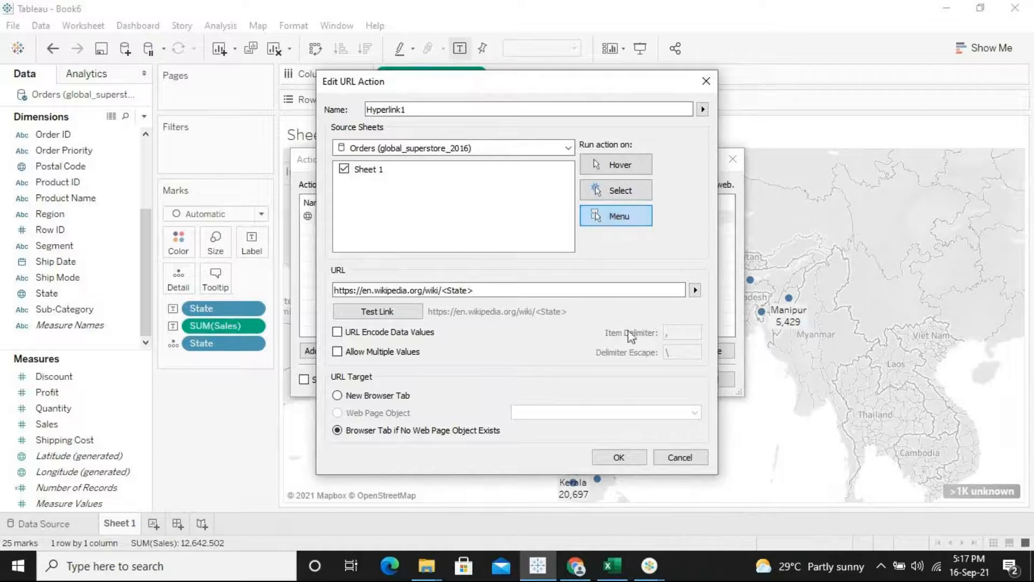
{"action": "left_click", "coordinate": [619, 456]}
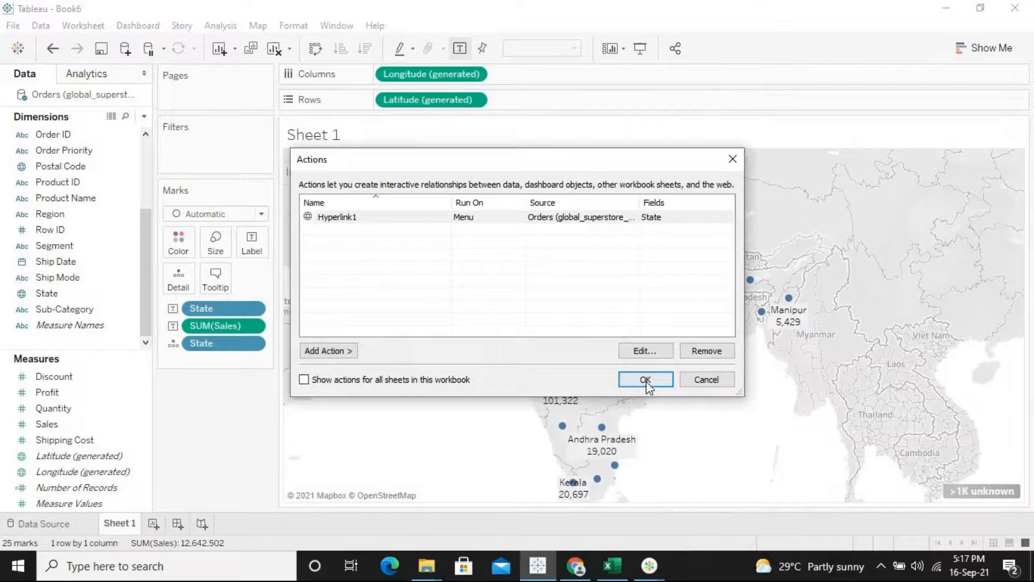
{"action": "left_click", "coordinate": [642, 382]}
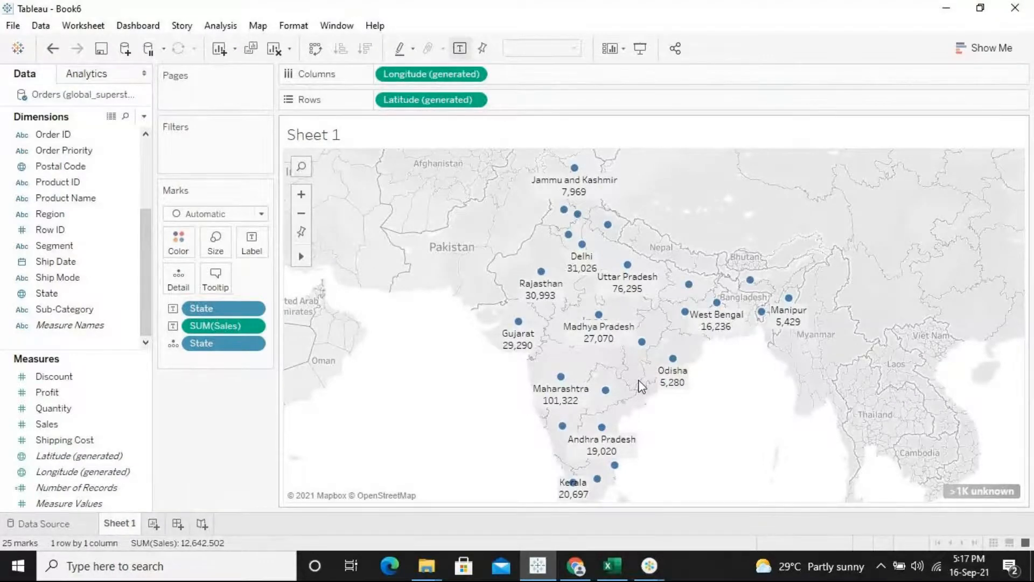
- Select the Rajasthan, Gujarat, Delhi and Chhattisgarh marks to examine the hyperlink entry in their tooltips
{"action": "mouse_move", "coordinate": [597, 337]}
{"action": "left_click", "coordinate": [542, 275]}
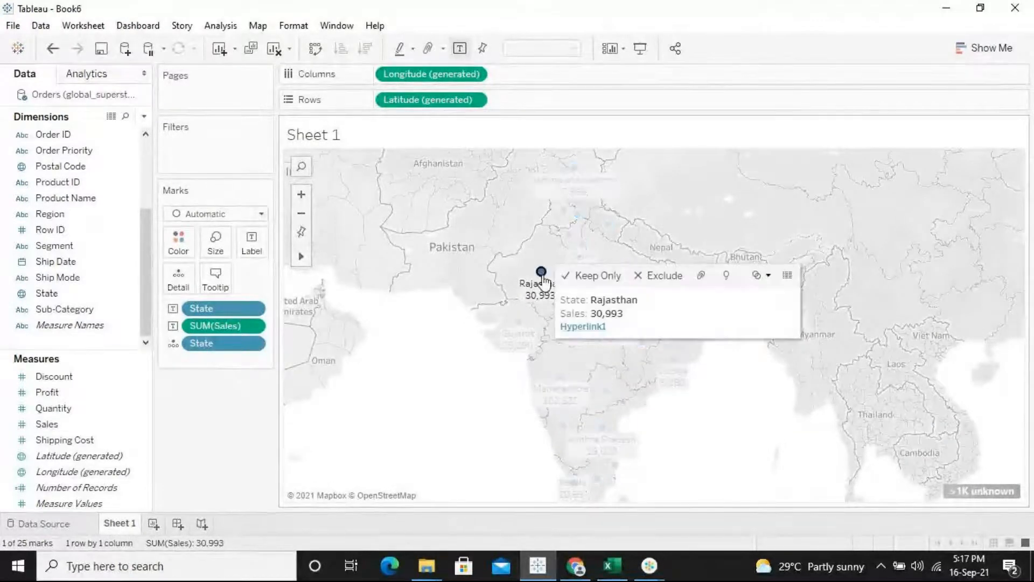
{"action": "left_click", "coordinate": [519, 324]}
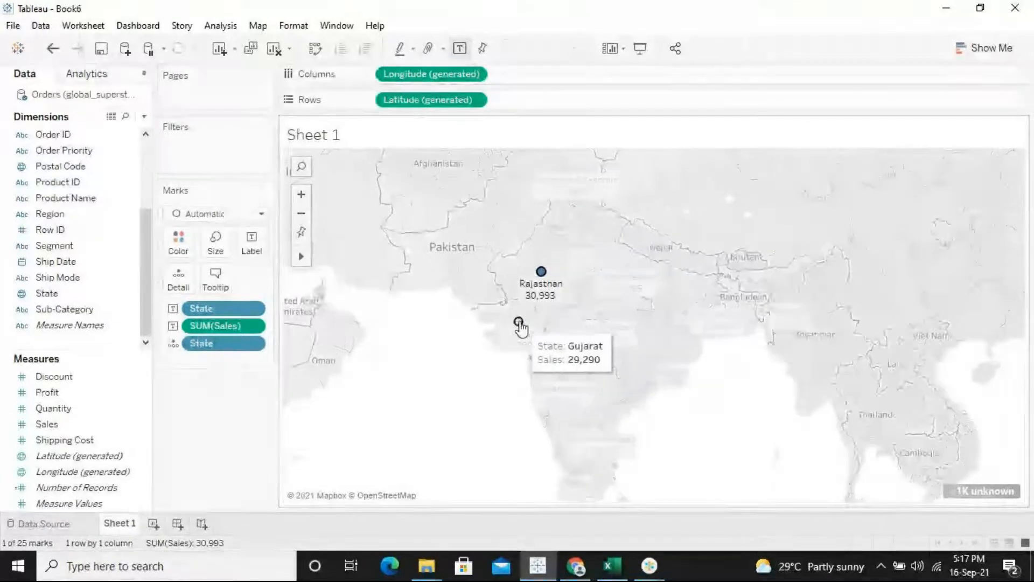
{"action": "left_click", "coordinate": [582, 246]}
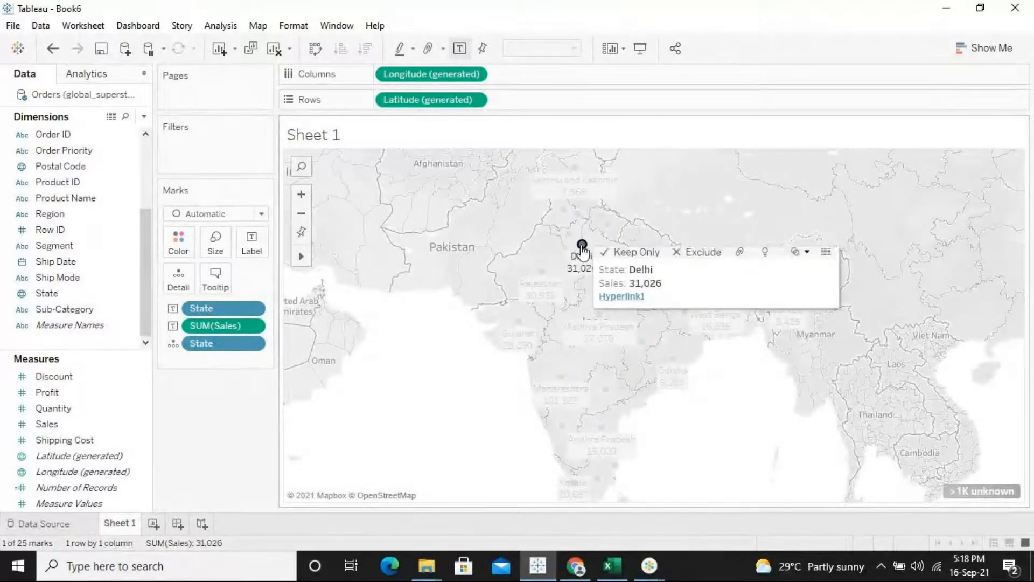
{"action": "left_click", "coordinate": [641, 342]}
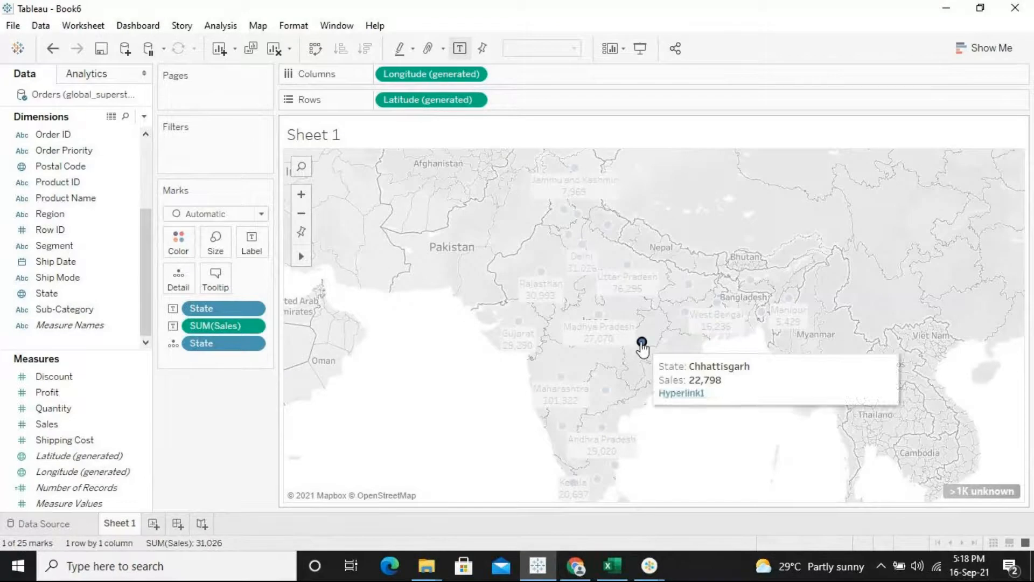
- Select more state marks, including Maharashtra, Chhattisgarh, Jharkhand and Delhi, to examine the hyperlink entry in their tooltips
{"action": "left_click", "coordinate": [605, 389]}
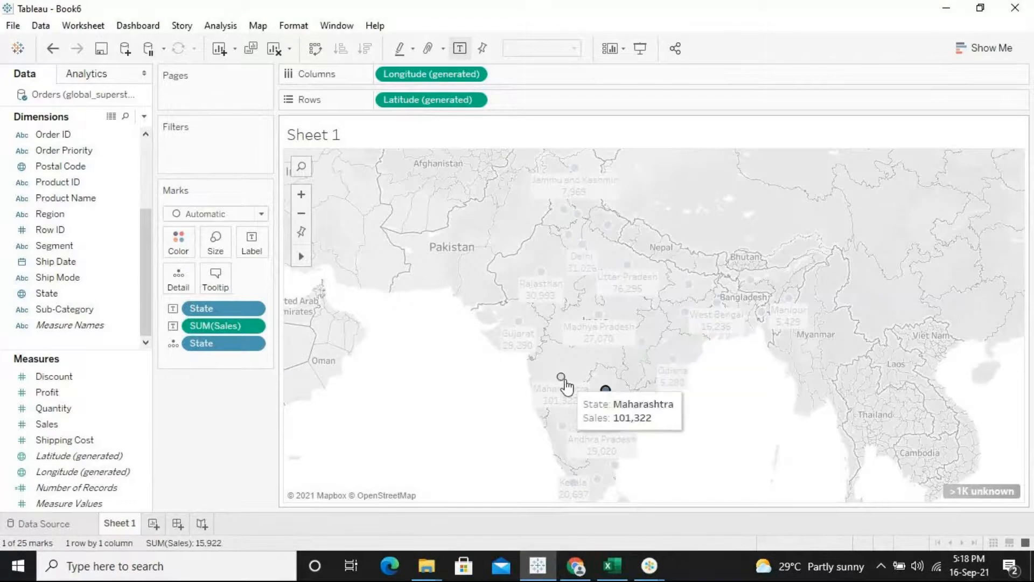
{"action": "left_click", "coordinate": [561, 377]}
{"action": "left_click", "coordinate": [642, 342]}
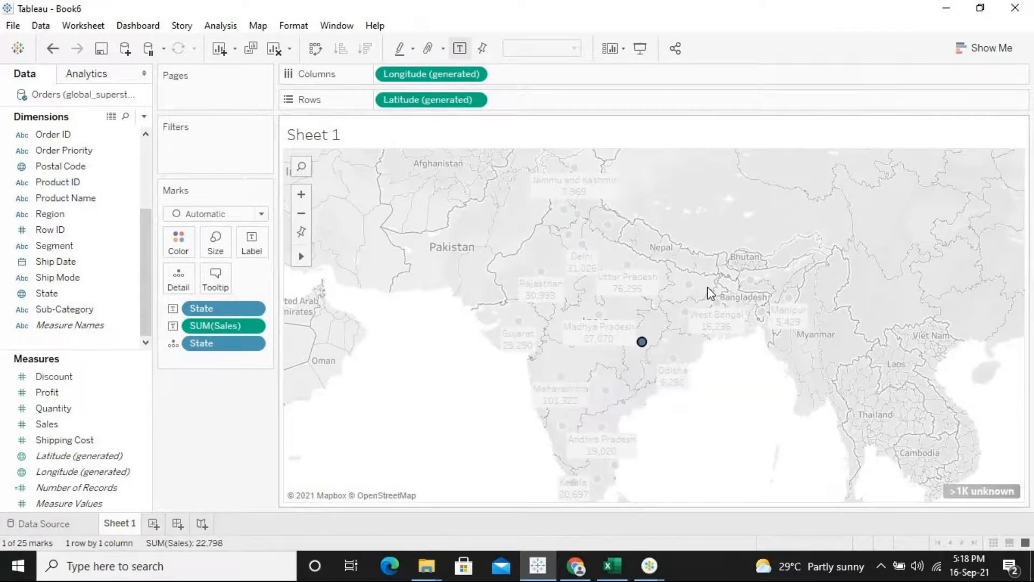
{"action": "left_click", "coordinate": [684, 312]}
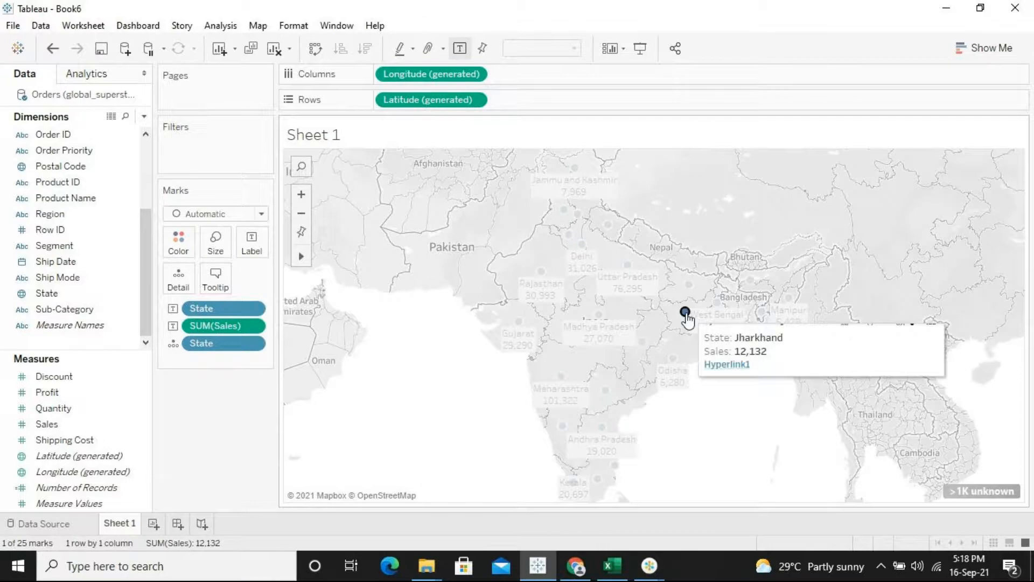
{"action": "left_click", "coordinate": [583, 249]}
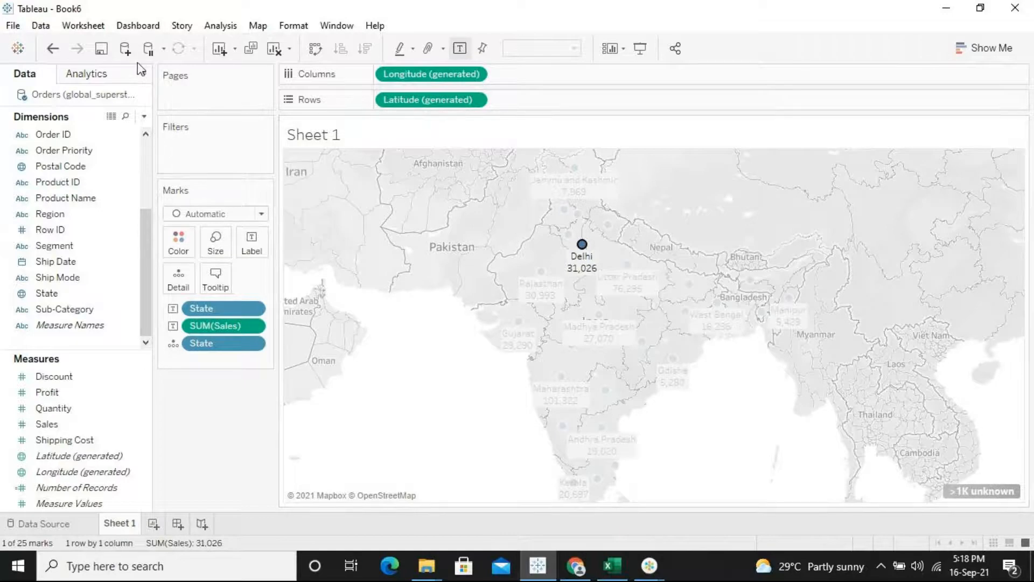
- Rename the Hyperlink1 URL action as Information and apply the change
{"action": "left_click", "coordinate": [79, 27]}
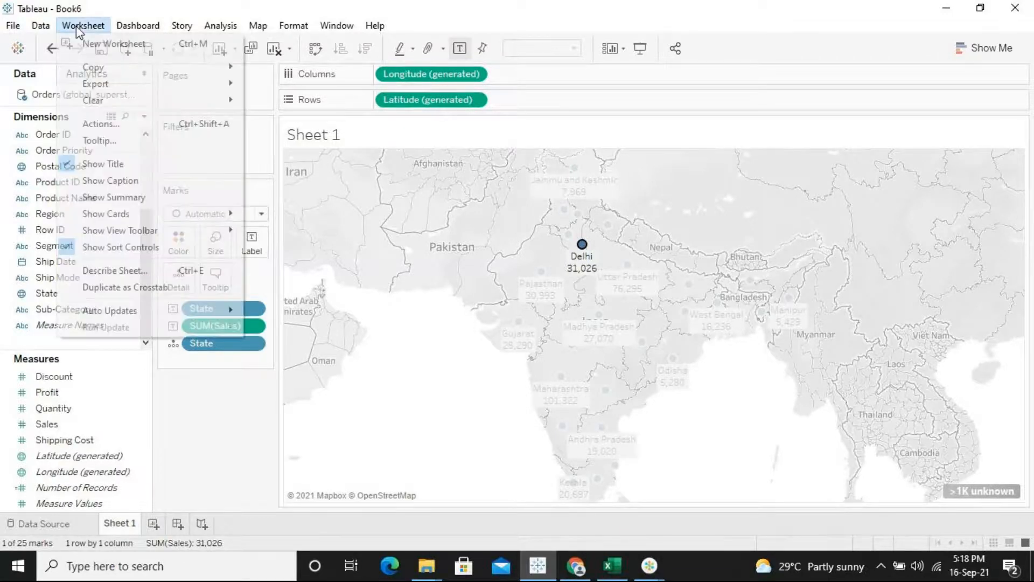
{"action": "left_click", "coordinate": [118, 125]}
{"action": "left_click", "coordinate": [358, 219]}
{"action": "left_click", "coordinate": [645, 353]}
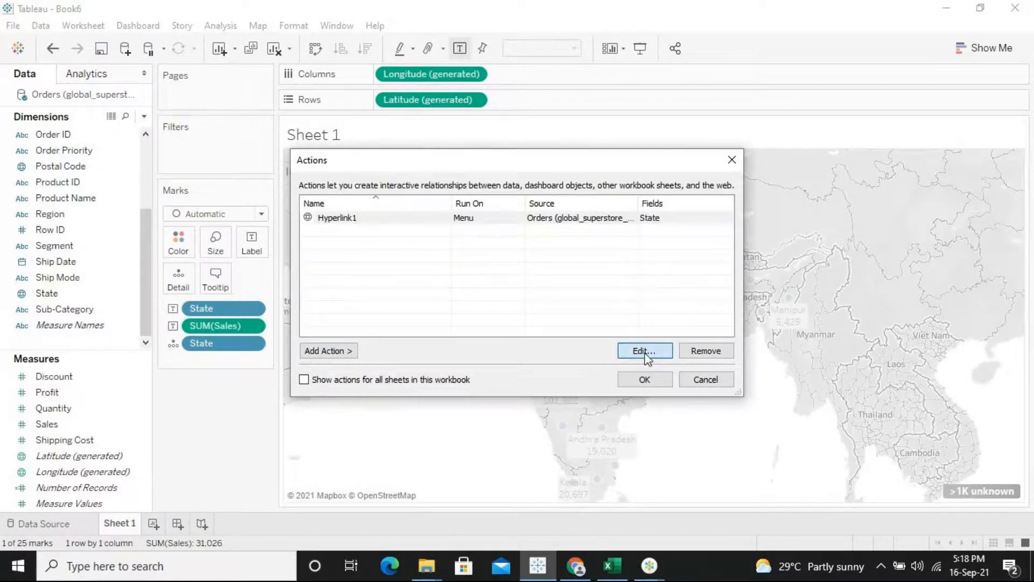
{"action": "key", "text": "BackSpace"}
{"action": "type", "text": "Inform"}
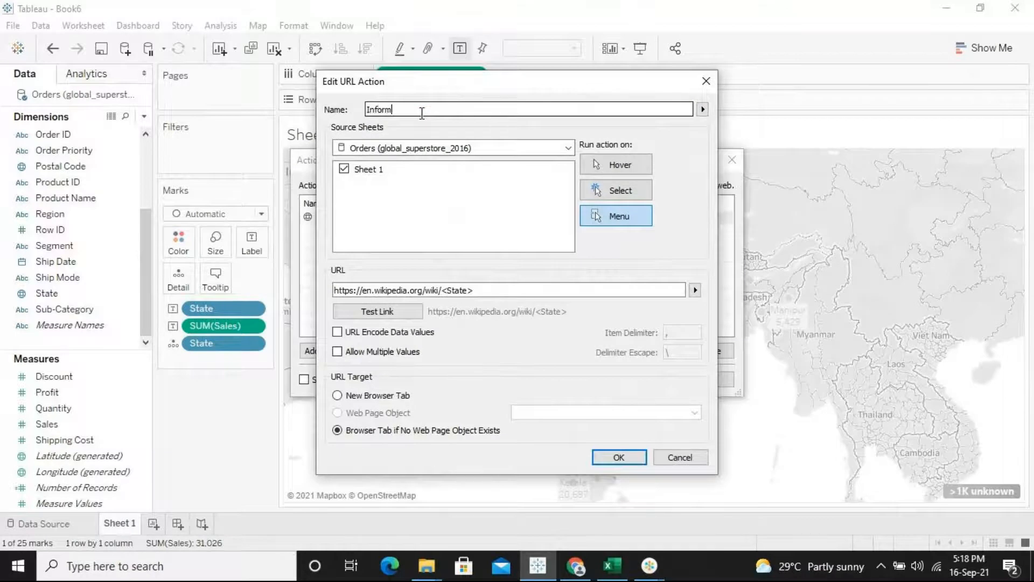
{"action": "type", "text": "ation"}
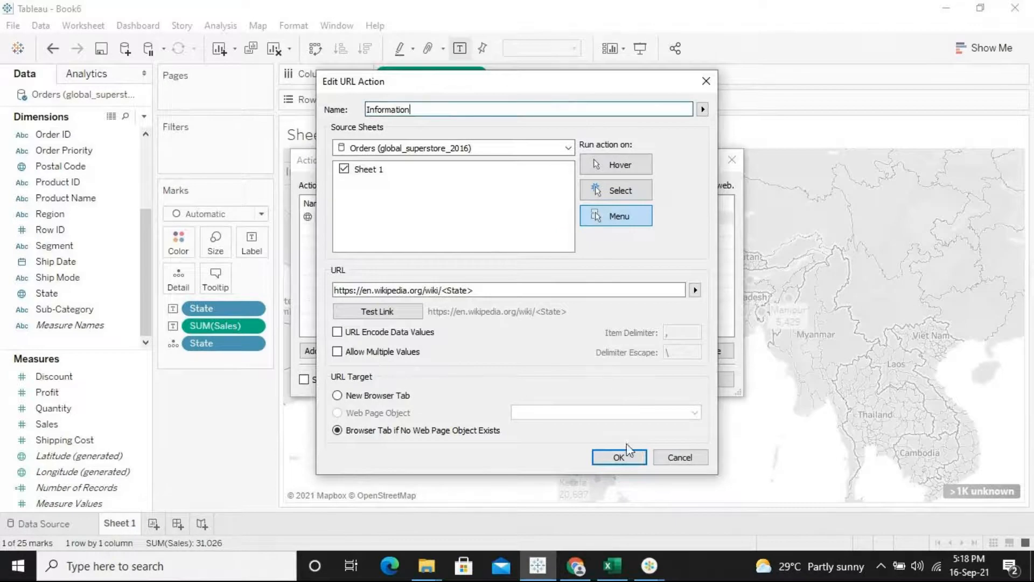
{"action": "left_click", "coordinate": [620, 457]}
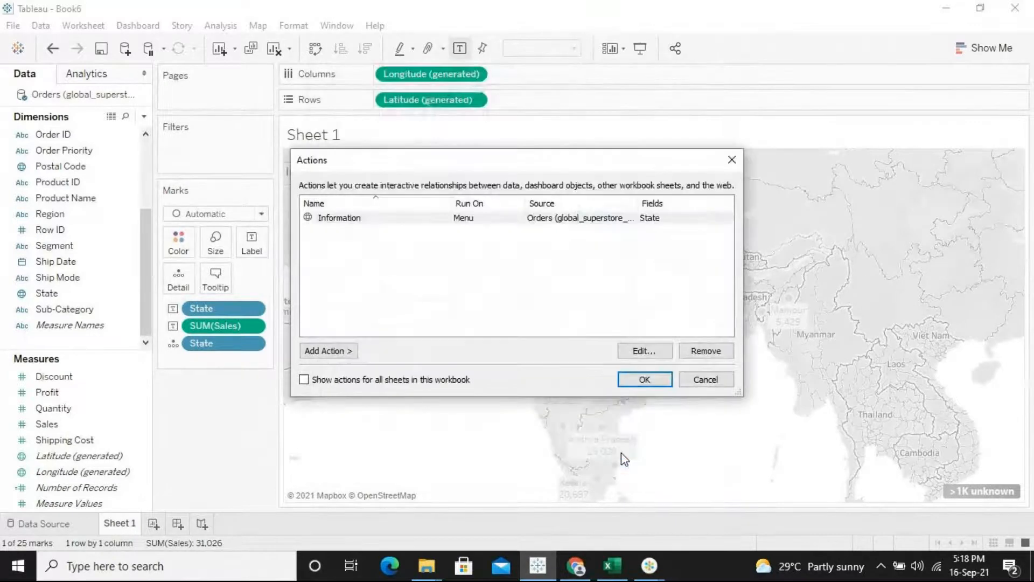
{"action": "left_click", "coordinate": [658, 380]}
- Select the Uttar Pradesh and Karnataka marks, view Karnataka's Wikipedia page through its Information link, and return to Tableau
{"action": "left_click", "coordinate": [484, 453]}
{"action": "left_click", "coordinate": [628, 264]}
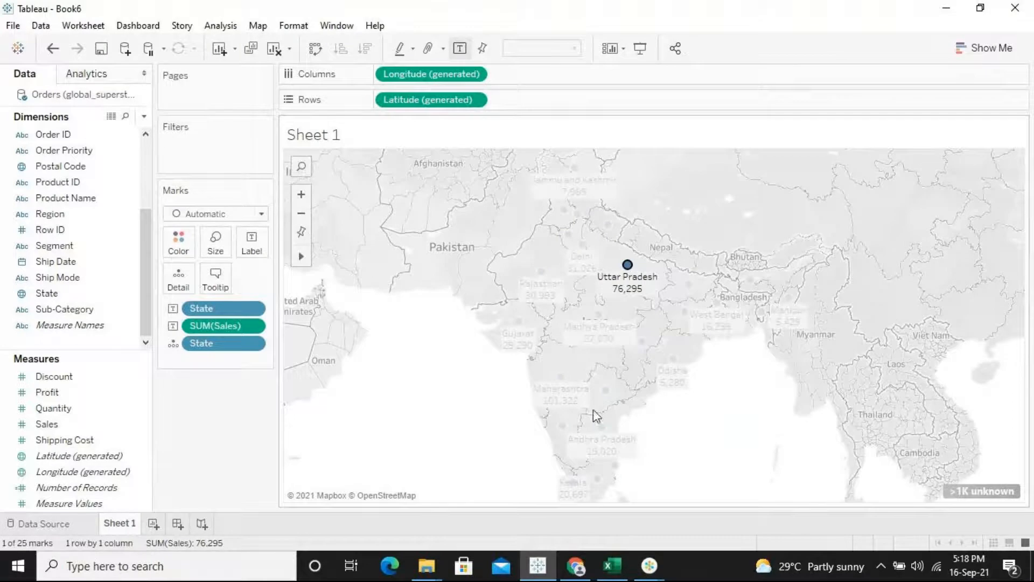
{"action": "left_click", "coordinate": [563, 427]}
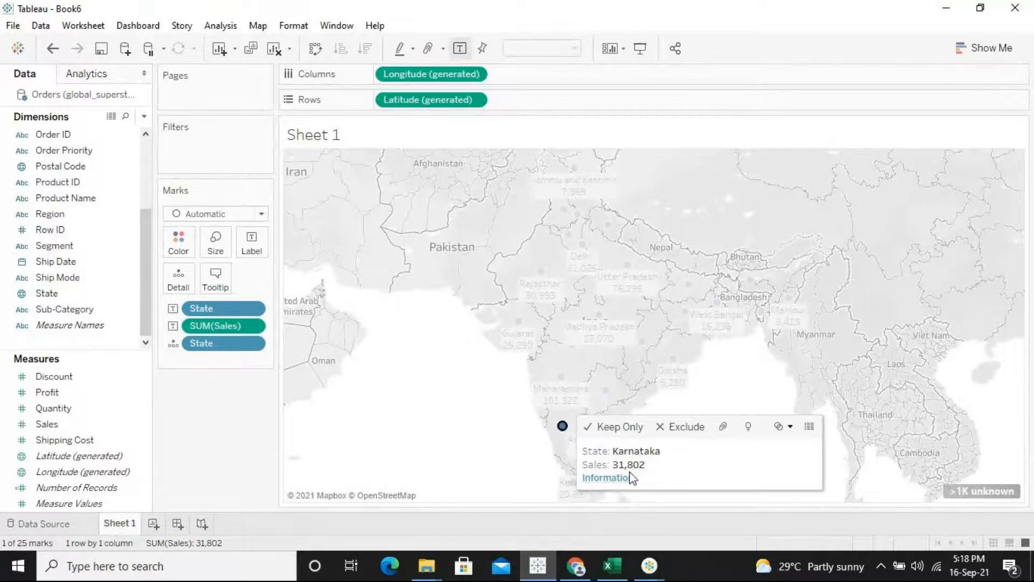
{"action": "left_click", "coordinate": [599, 481]}
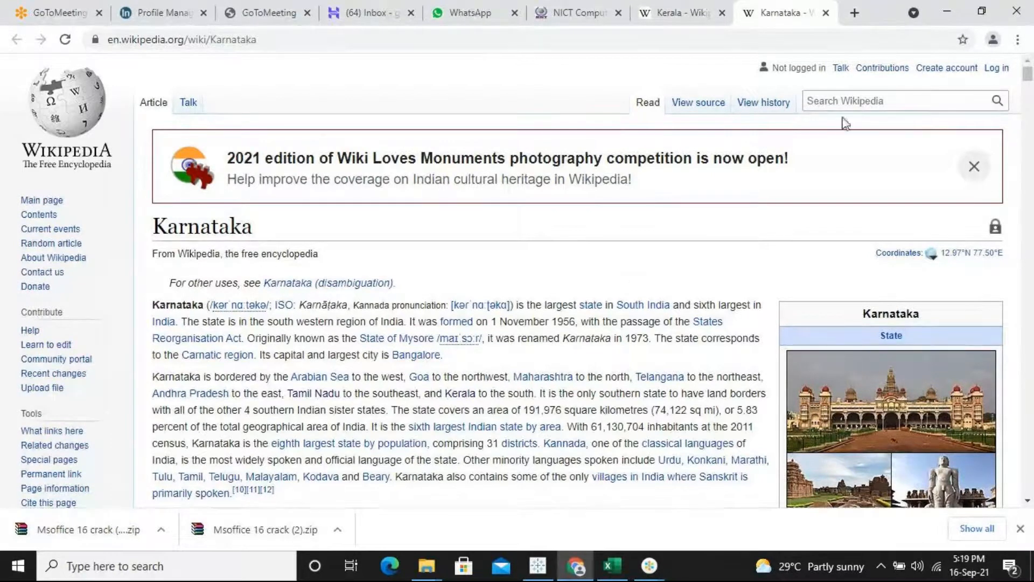
{"action": "left_click", "coordinate": [946, 11]}
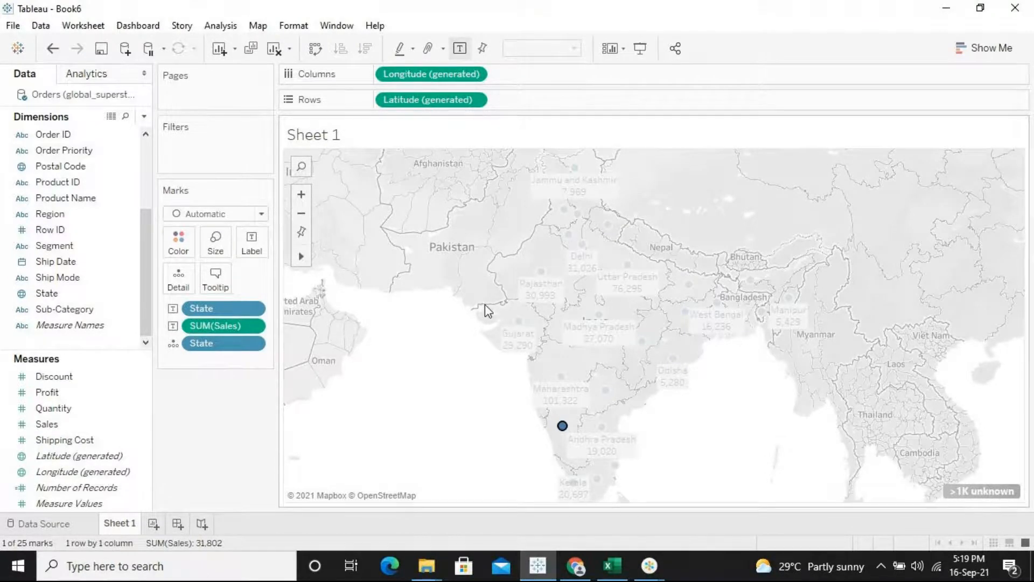
- Try the Select trigger on the Information URL action, switch it back to Menu, and apply
{"action": "left_click", "coordinate": [81, 27]}
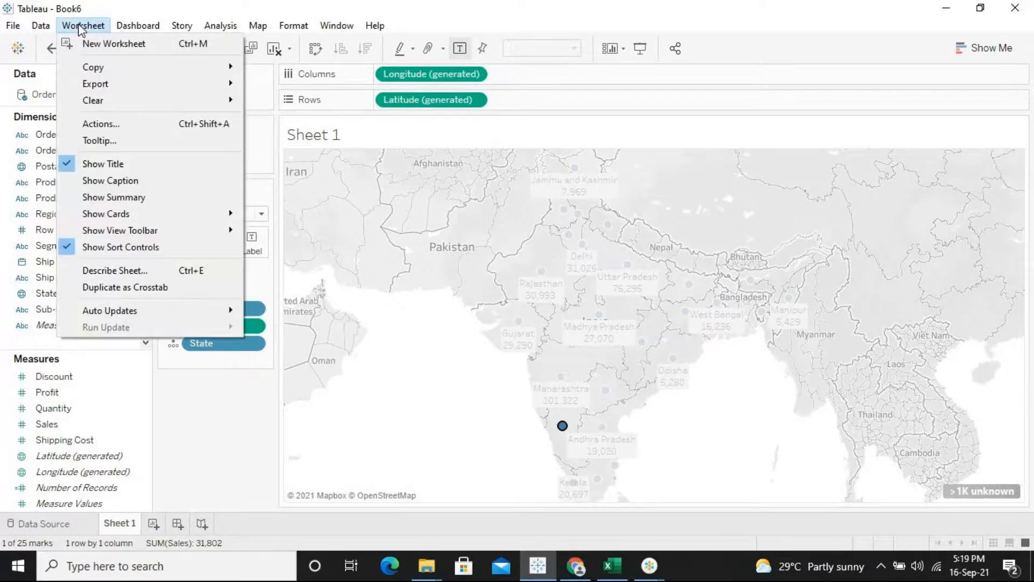
{"action": "left_click", "coordinate": [88, 28]}
{"action": "left_click", "coordinate": [88, 29]}
{"action": "left_click", "coordinate": [111, 123]}
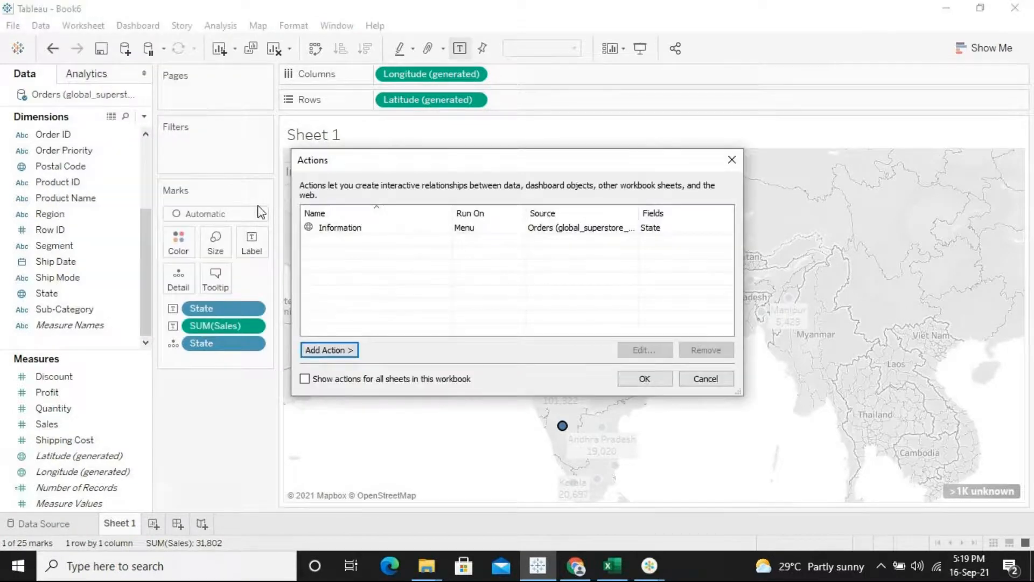
{"action": "left_click", "coordinate": [354, 231]}
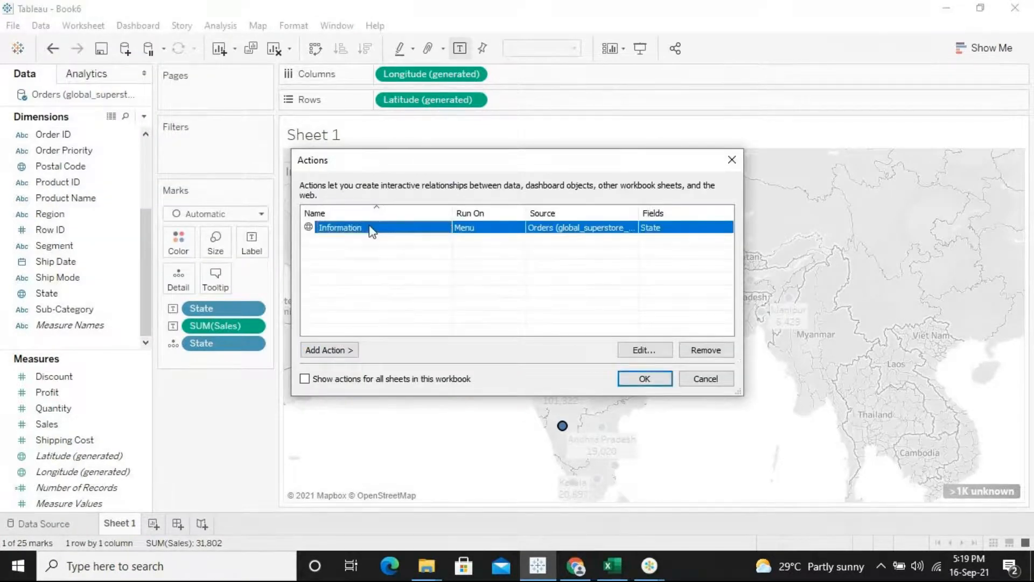
{"action": "left_click", "coordinate": [642, 356]}
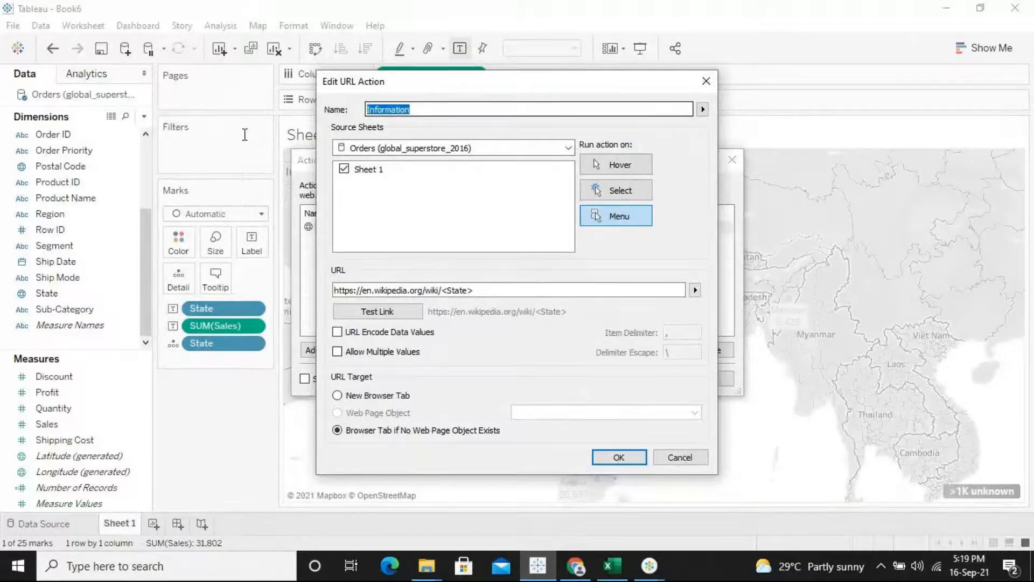
{"action": "left_click", "coordinate": [612, 190]}
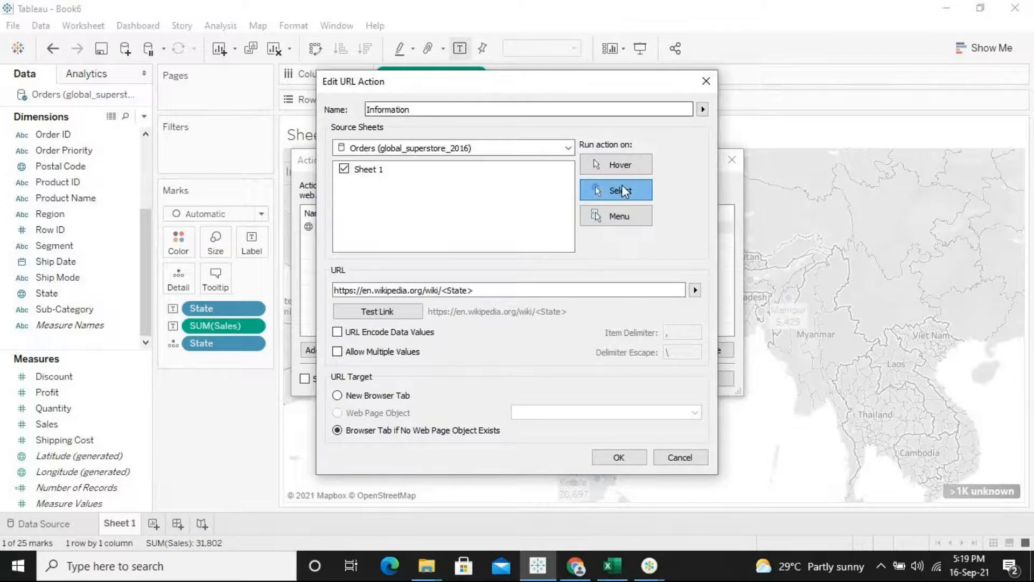
{"action": "left_click", "coordinate": [636, 221]}
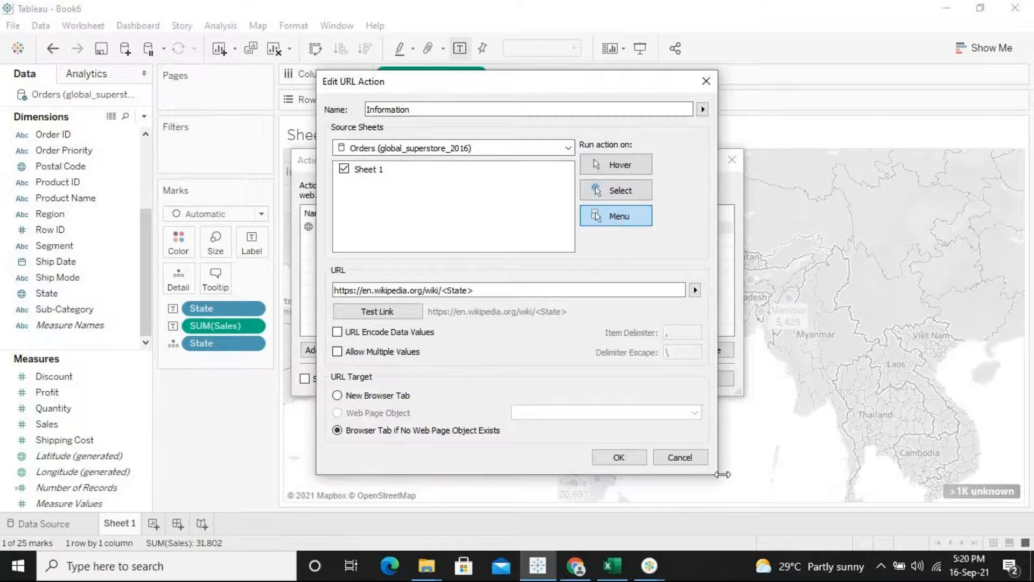
{"action": "left_click", "coordinate": [619, 458]}
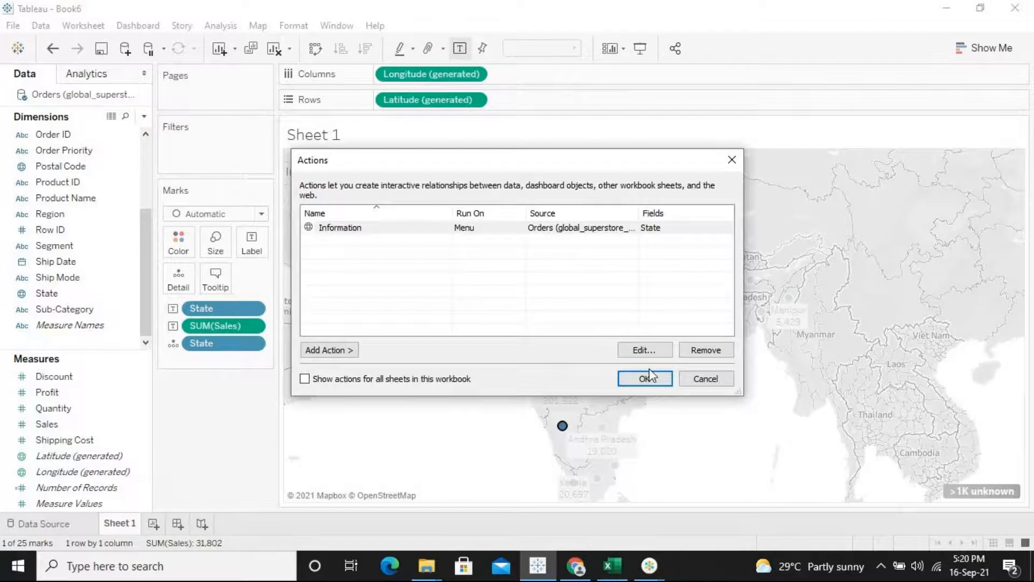
{"action": "left_click", "coordinate": [644, 379]}
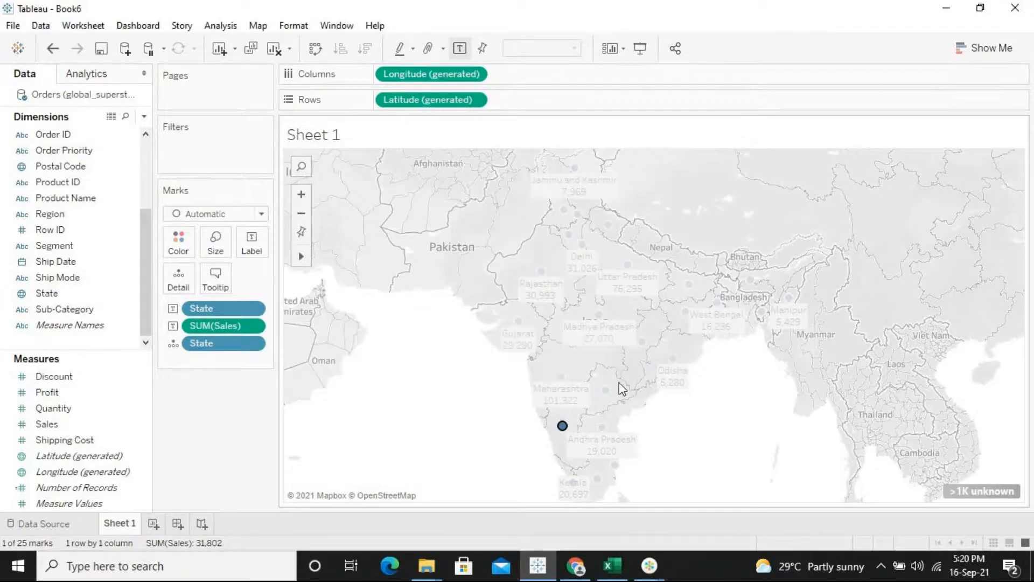
- View Kerala's Wikipedia page through the Information link in its tooltip, return to Tableau, and clear the selection
{"action": "mouse_move", "coordinate": [563, 382]}
{"action": "left_click", "coordinate": [574, 486]}
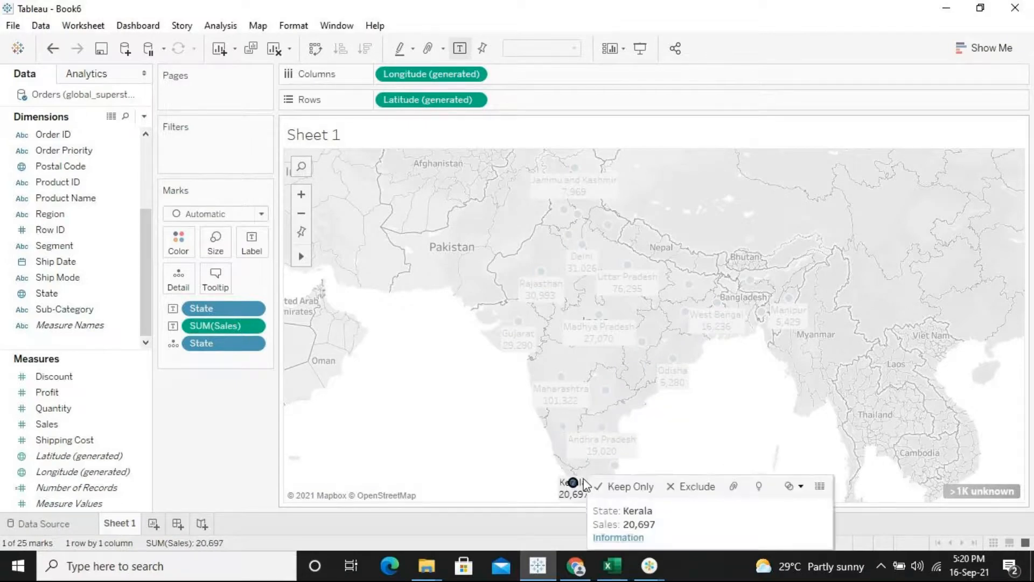
{"action": "left_click", "coordinate": [608, 538]}
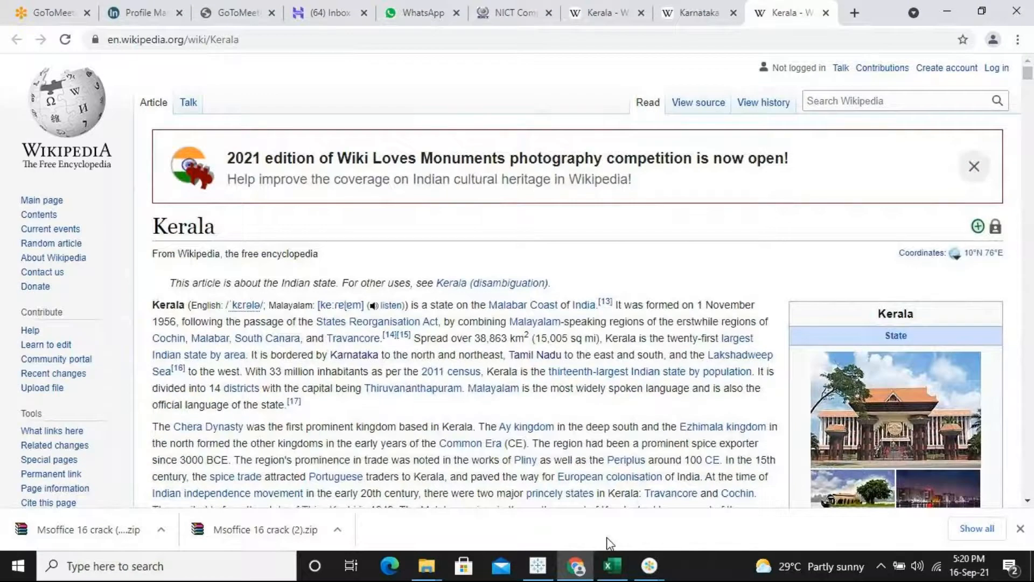
{"action": "left_click", "coordinate": [946, 12]}
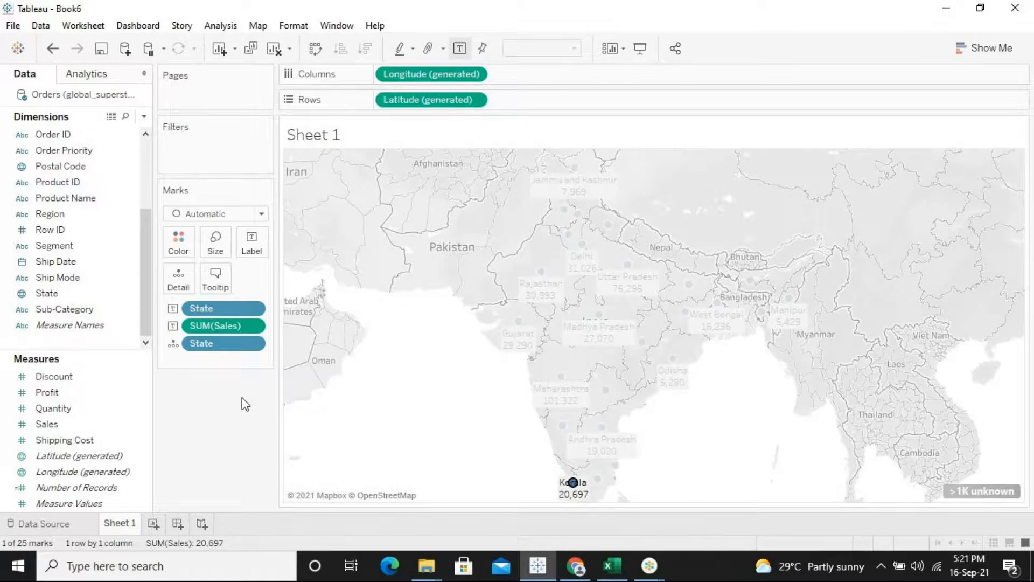
{"action": "key", "text": "Escape"}
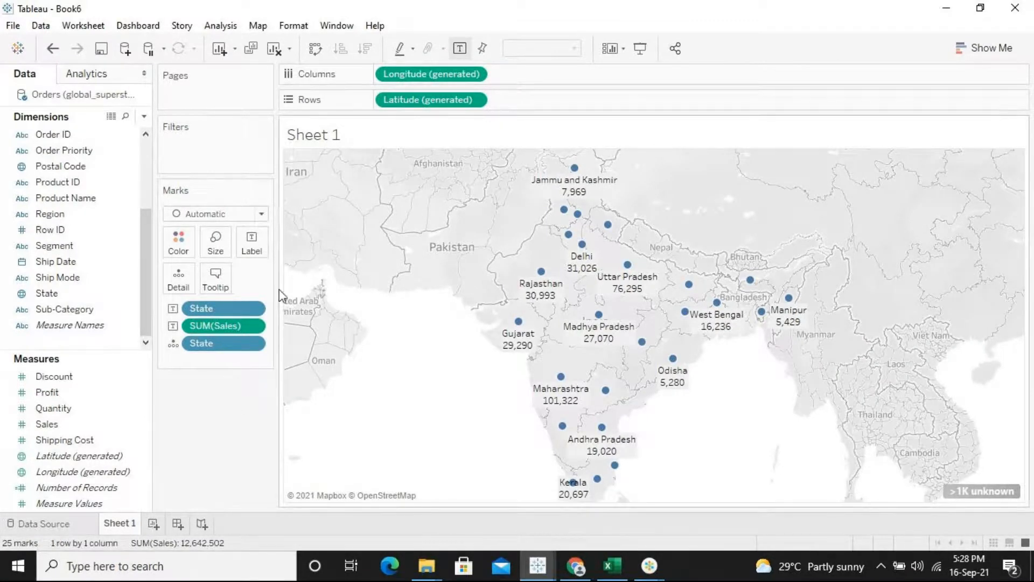
- Switch to the Book7 workbook and open the global_superstore_2016 Excel file from the Desktop as its data source
{"action": "mouse_move", "coordinate": [545, 560]}
{"action": "left_click", "coordinate": [638, 500]}
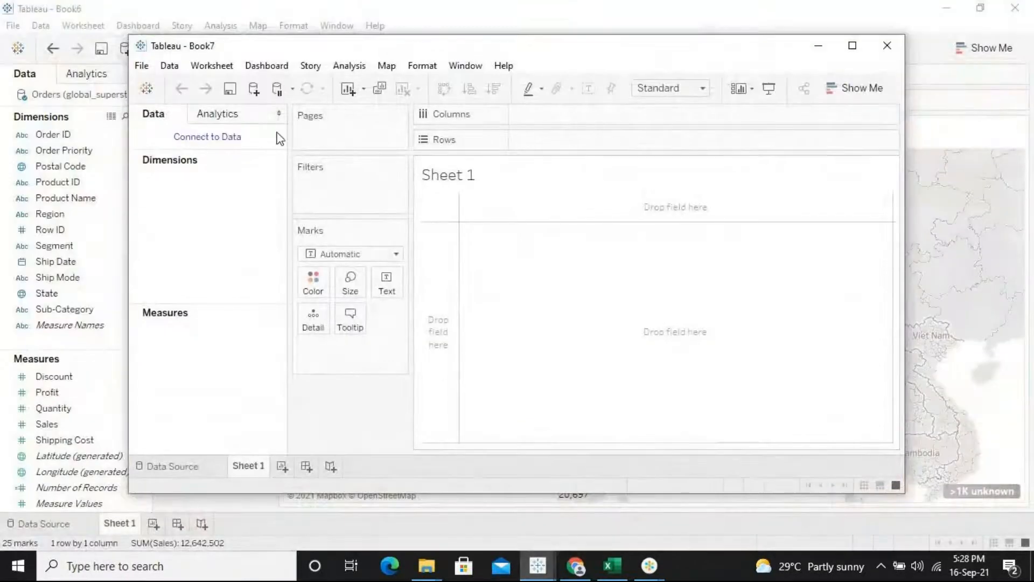
{"action": "left_click", "coordinate": [142, 65]}
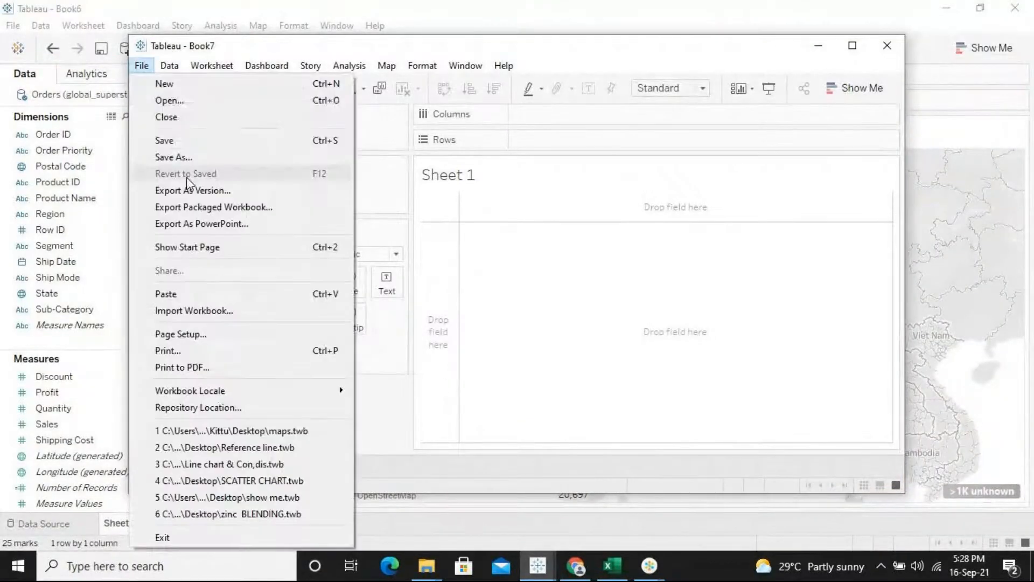
{"action": "left_click", "coordinate": [179, 103]}
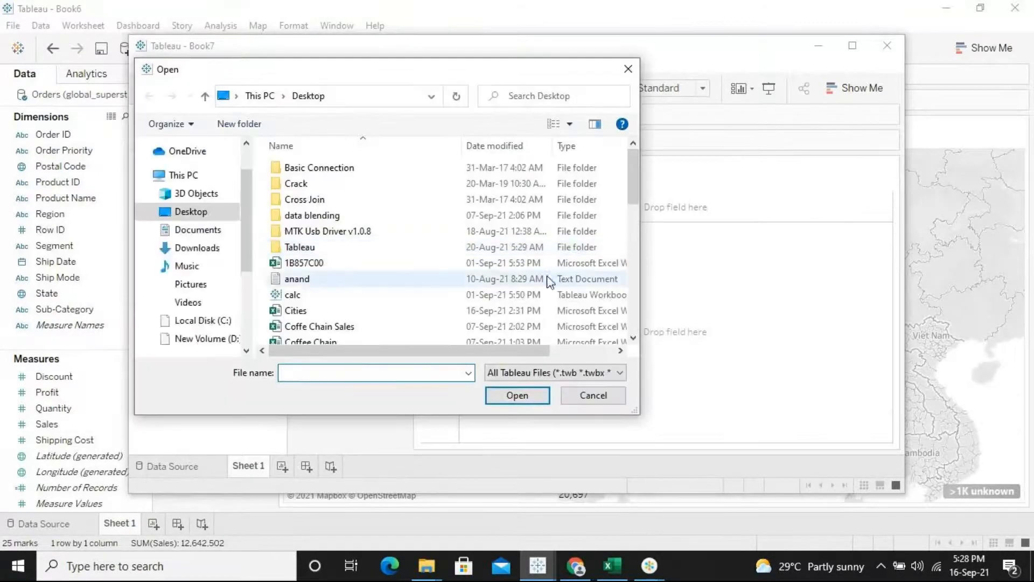
{"action": "left_click_drag", "start_coordinate": [633, 173], "coordinate": [634, 221]}
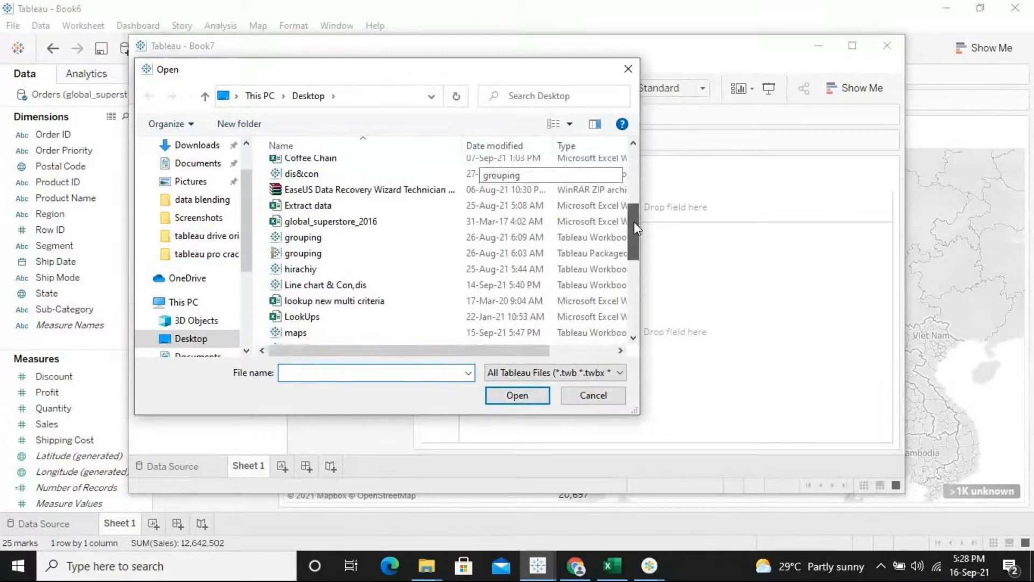
{"action": "double_click", "coordinate": [543, 229]}
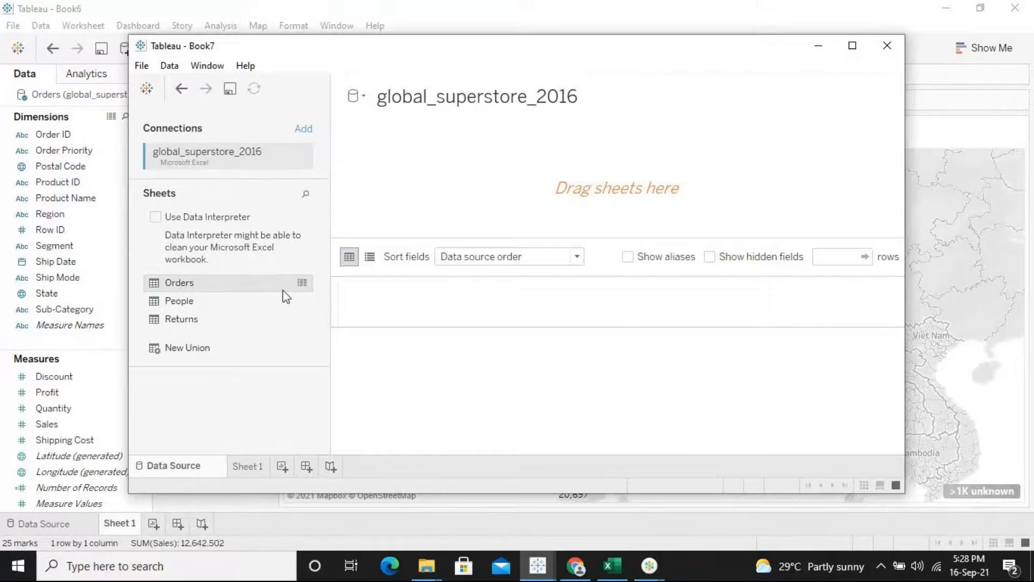
- Add the Orders table to the data source, maximize the workbook window, and go to Sheet 1
{"action": "double_click", "coordinate": [293, 285]}
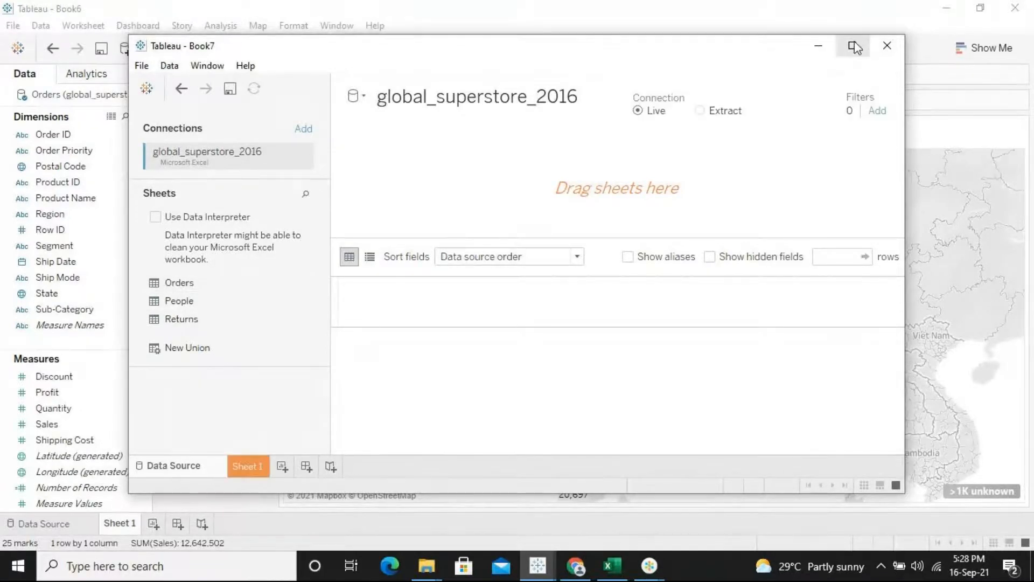
{"action": "left_click", "coordinate": [852, 46]}
{"action": "left_click", "coordinate": [121, 520]}
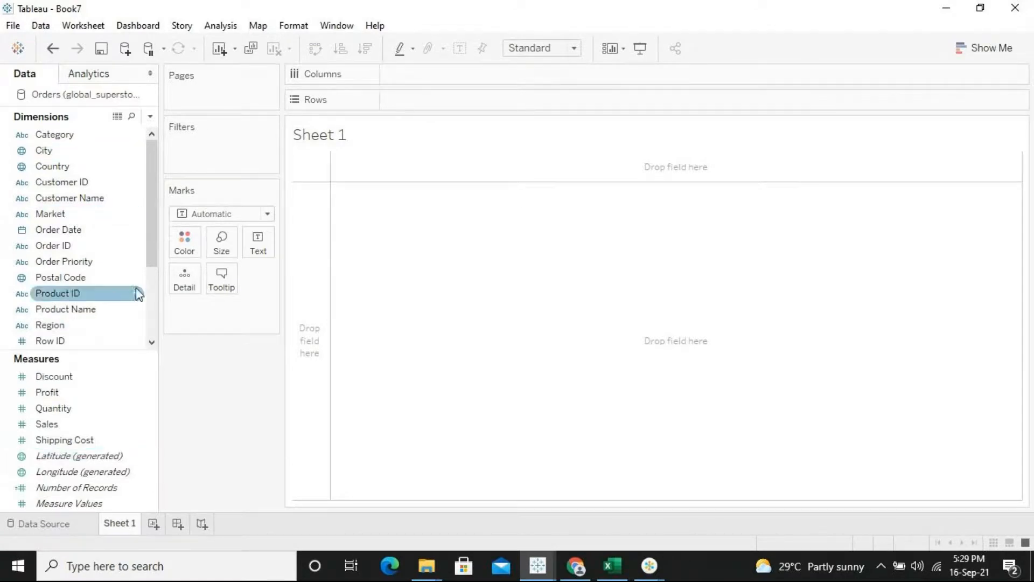
- Plot the State dimension as a map on Sheet 1 and select the Sales measure
{"action": "scroll", "coordinate": [151, 302], "scroll_direction": "down", "scroll_amount": 3}
{"action": "left_click", "coordinate": [54, 293]}
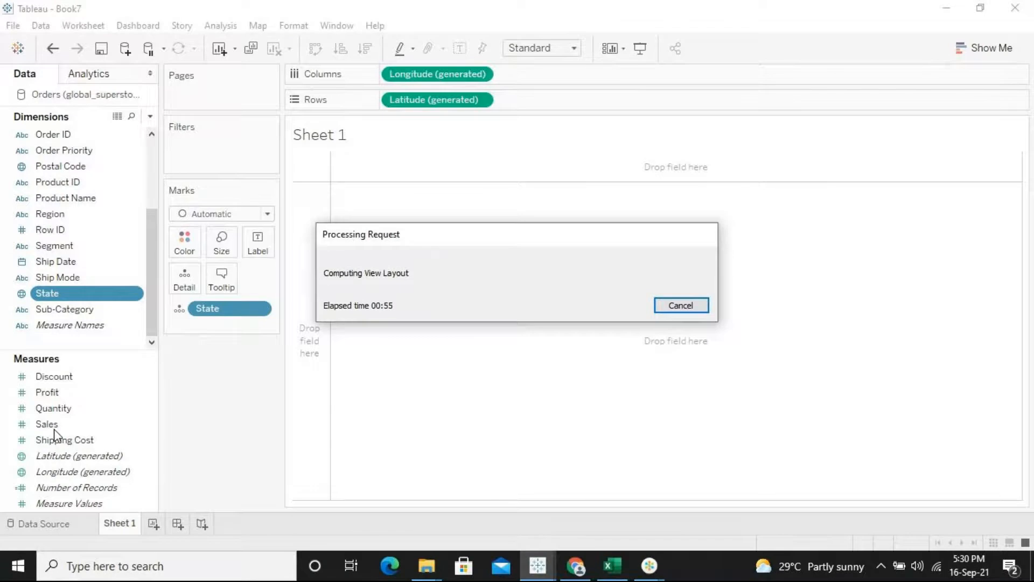
{"action": "left_click", "coordinate": [54, 425]}
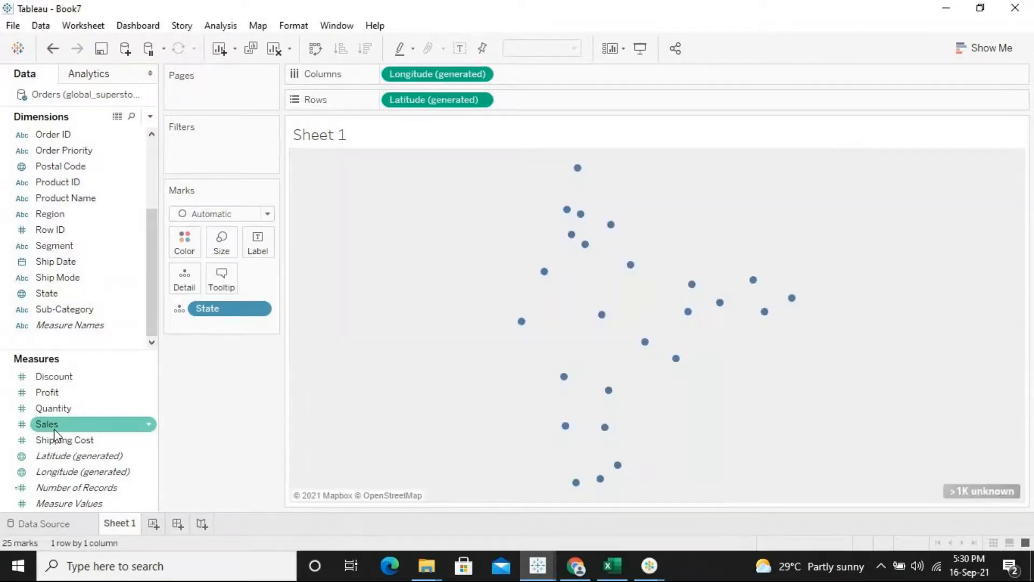
{"action": "left_click", "coordinate": [53, 427]}
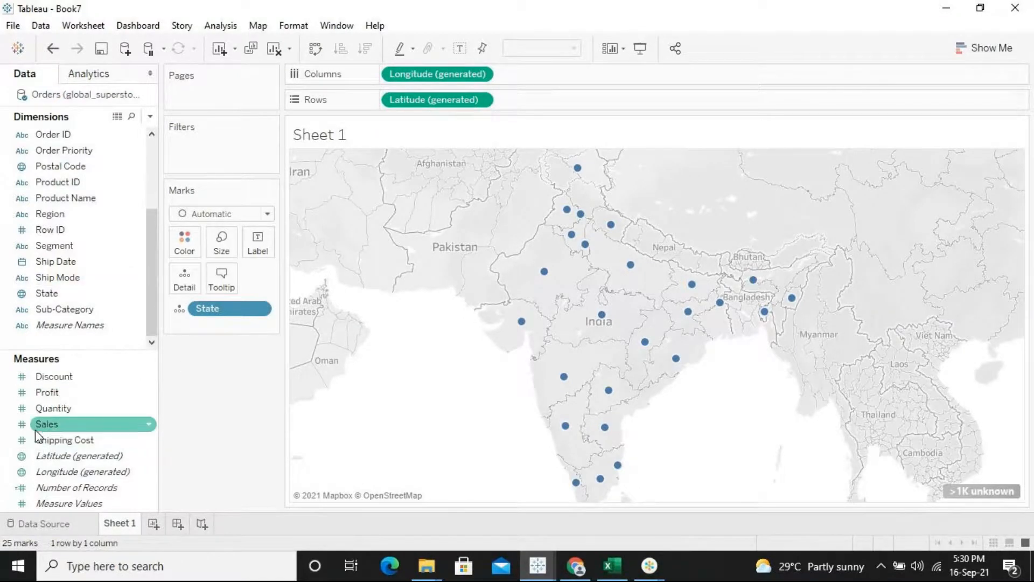
- Label the map marks with the Sales measure and the State names
{"action": "left_click_drag", "start_coordinate": [34, 429], "coordinate": [257, 247]}
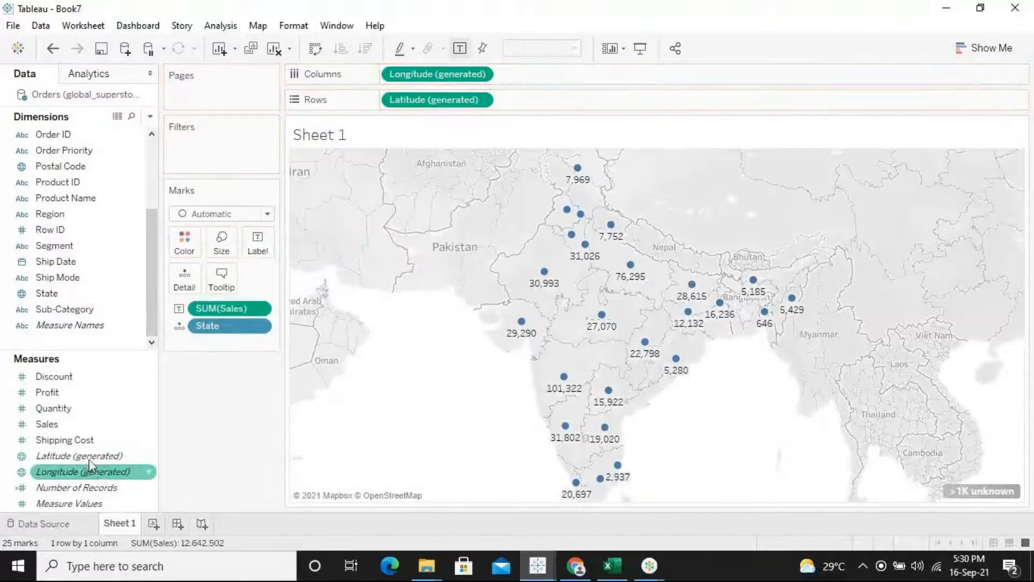
{"action": "left_click_drag", "start_coordinate": [45, 299], "coordinate": [257, 257]}
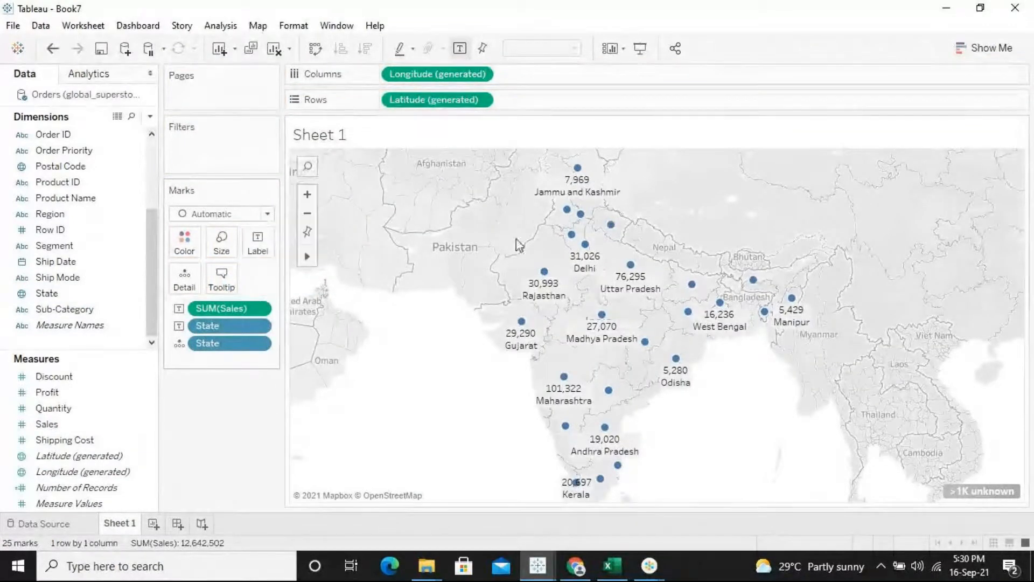
{"action": "mouse_move", "coordinate": [522, 323]}
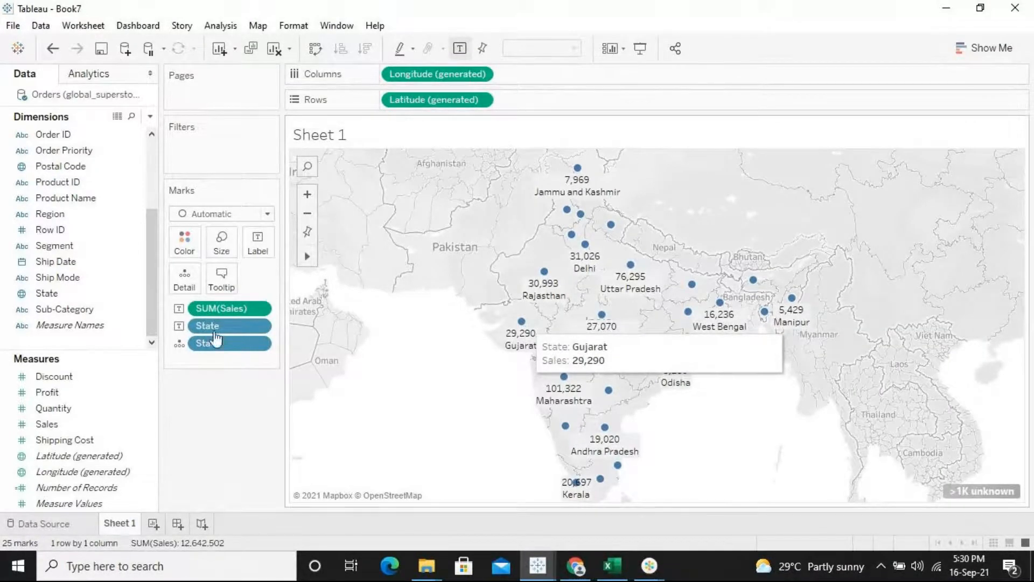
{"action": "double_click", "coordinate": [414, 399]}
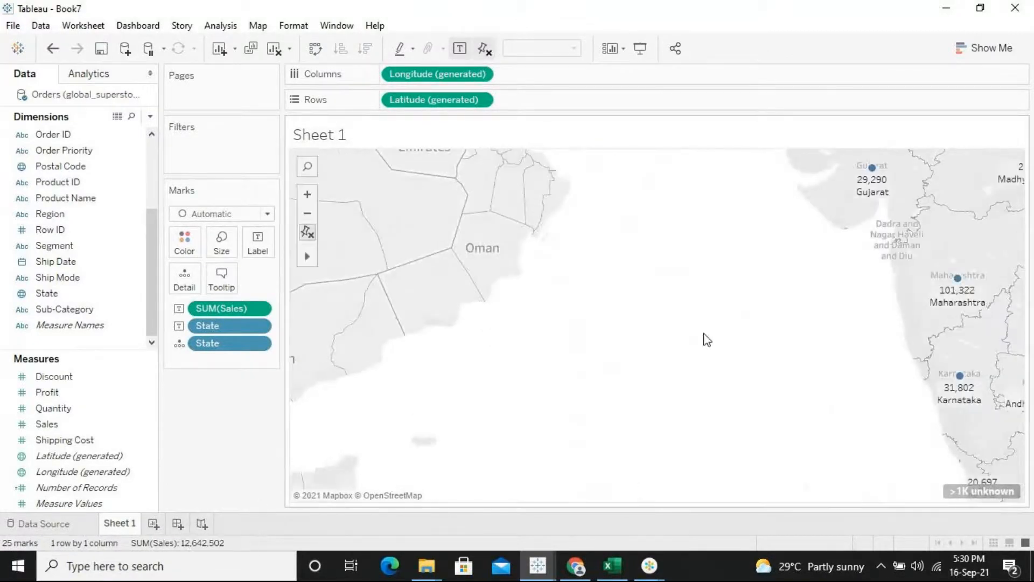
{"action": "scroll", "coordinate": [703, 334], "scroll_direction": "down", "scroll_amount": 1}
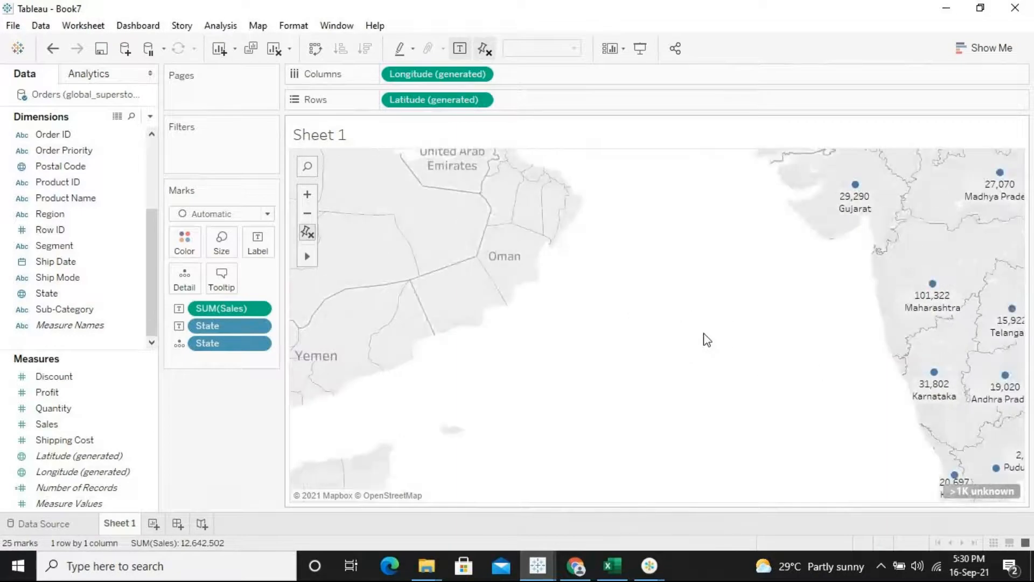
{"action": "scroll", "coordinate": [707, 339], "scroll_direction": "down", "scroll_amount": 3}
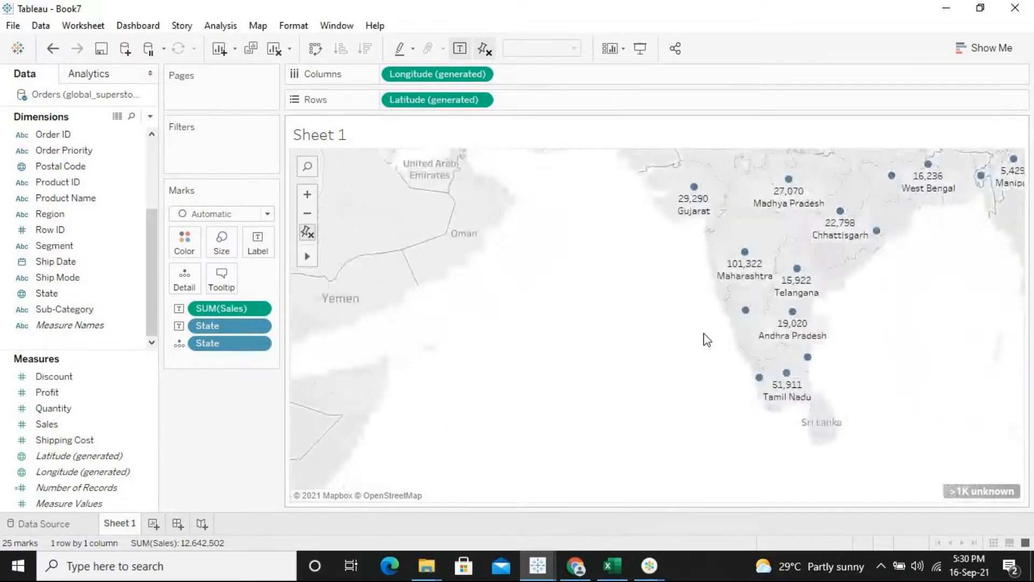
{"action": "left_click", "coordinate": [310, 234]}
{"action": "left_click", "coordinate": [308, 232]}
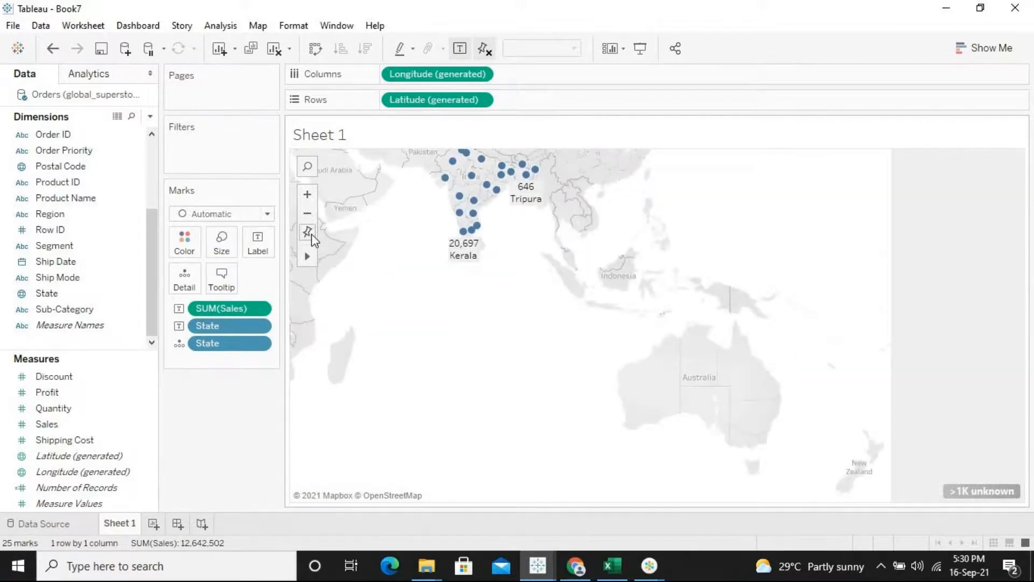
{"action": "left_click", "coordinate": [310, 235]}
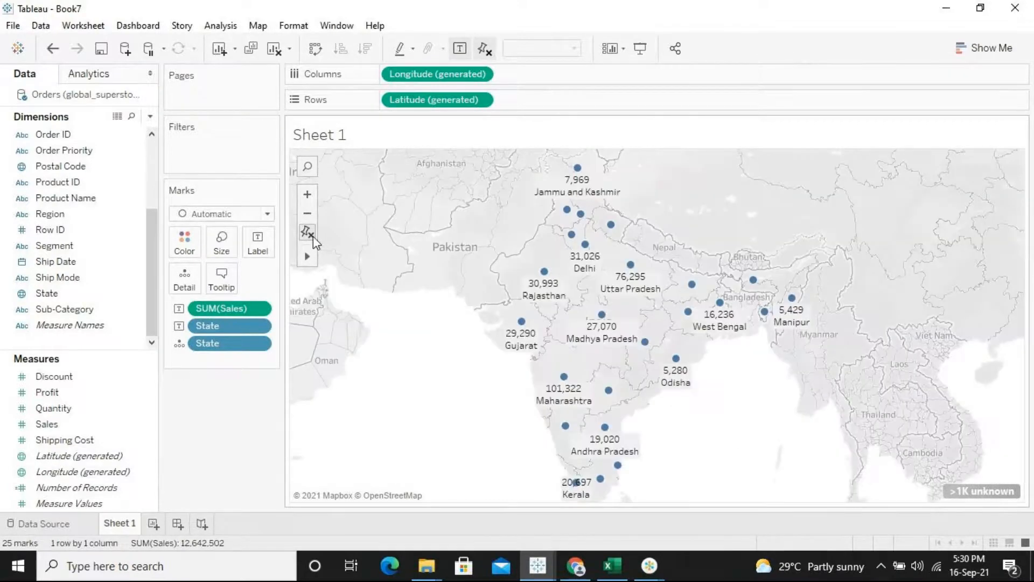
- Create a dashboard, place the Sheet 1 map on it, and select the Rajasthan mark
{"action": "left_click", "coordinate": [179, 527]}
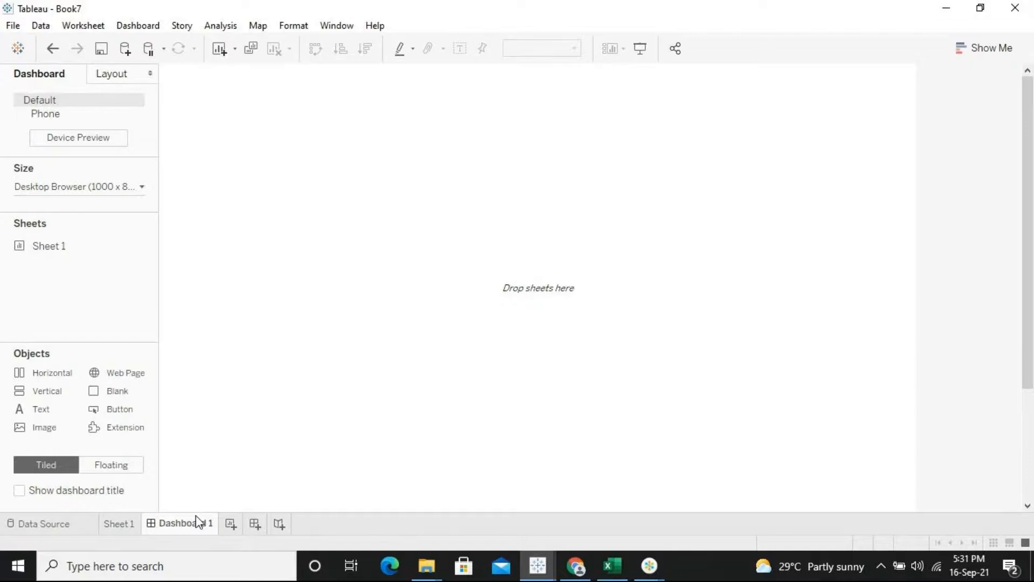
{"action": "mouse_move", "coordinate": [199, 523]}
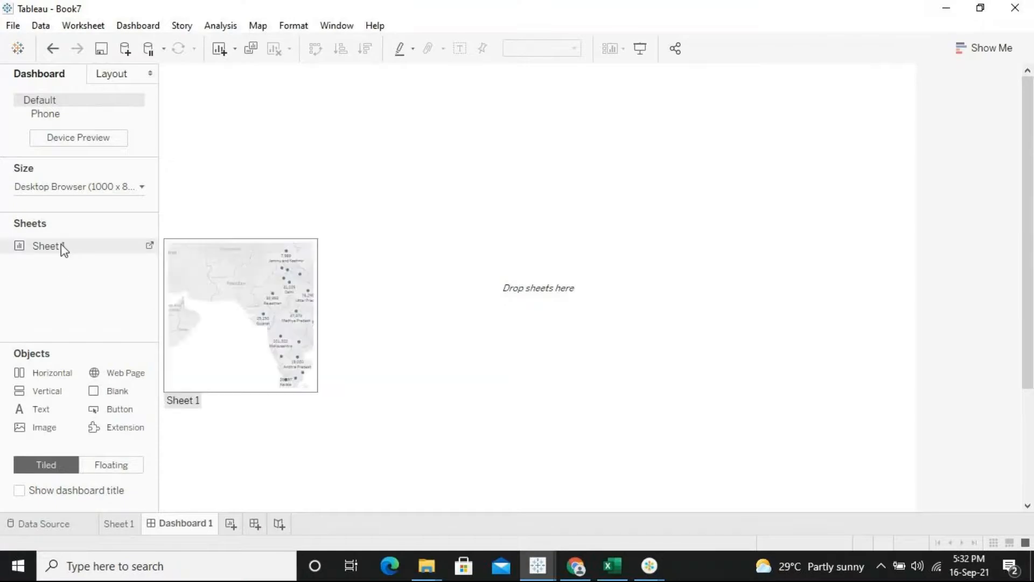
{"action": "left_click_drag", "start_coordinate": [60, 243], "coordinate": [363, 269]}
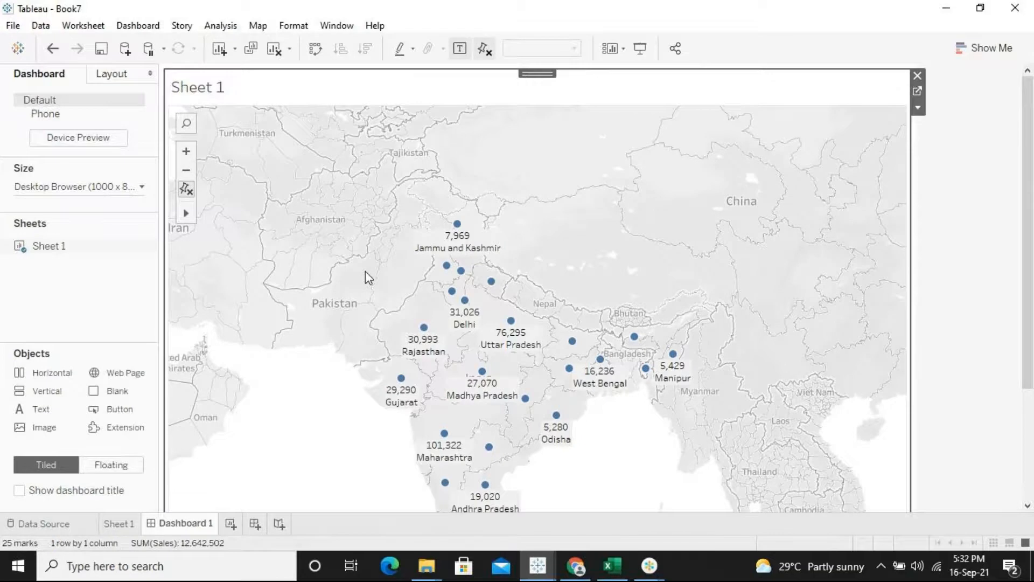
{"action": "mouse_move", "coordinate": [425, 329]}
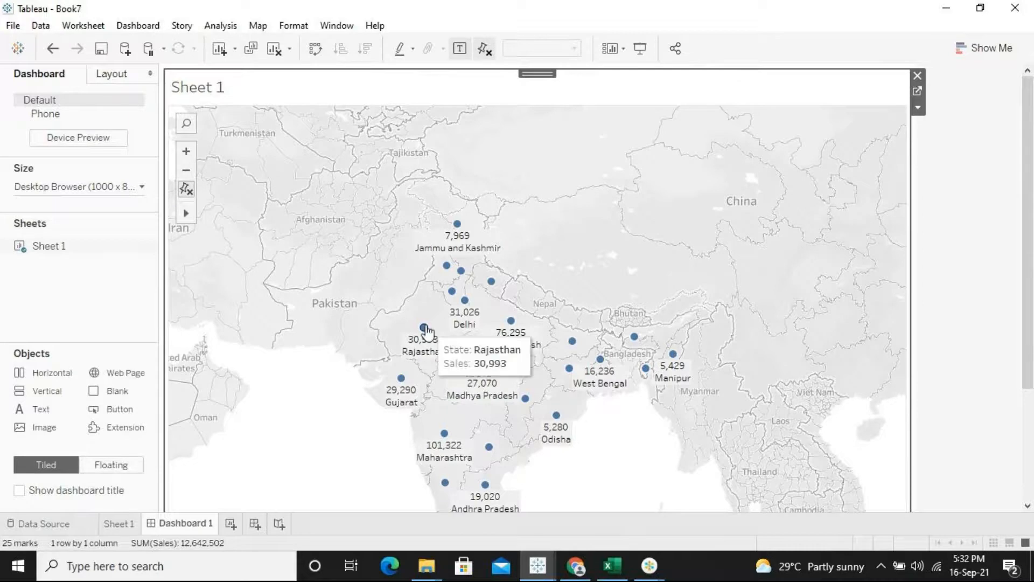
{"action": "left_click", "coordinate": [425, 328]}
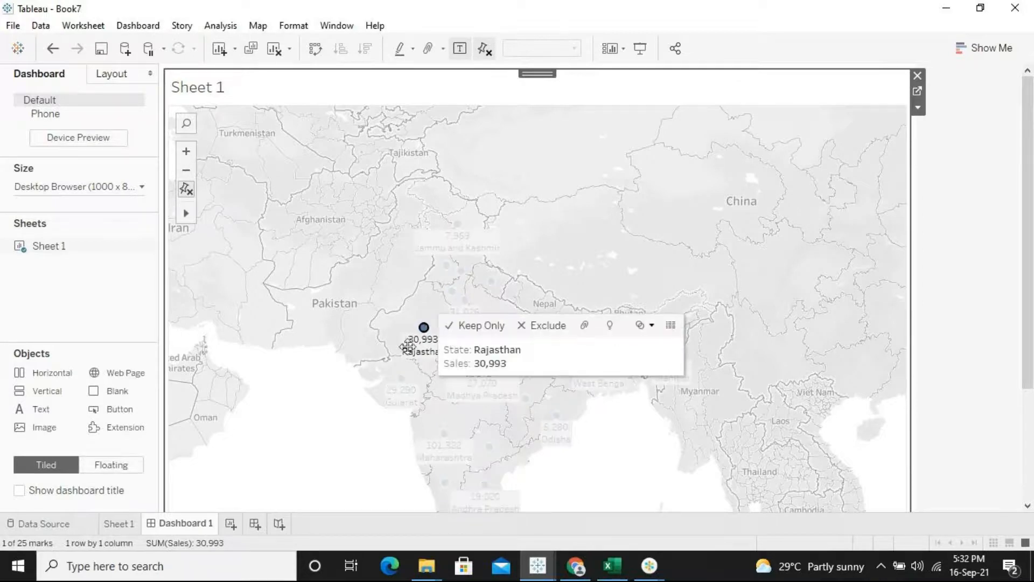
- Clear the Sheet 1 map from the dashboard and delete the dashboard
{"action": "left_click", "coordinate": [274, 53]}
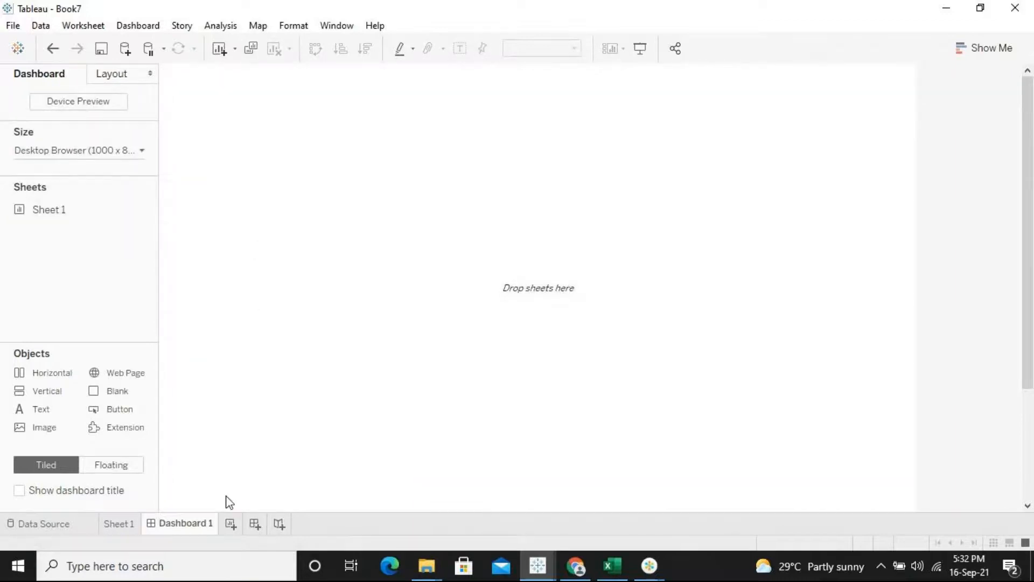
{"action": "right_click", "coordinate": [183, 530]}
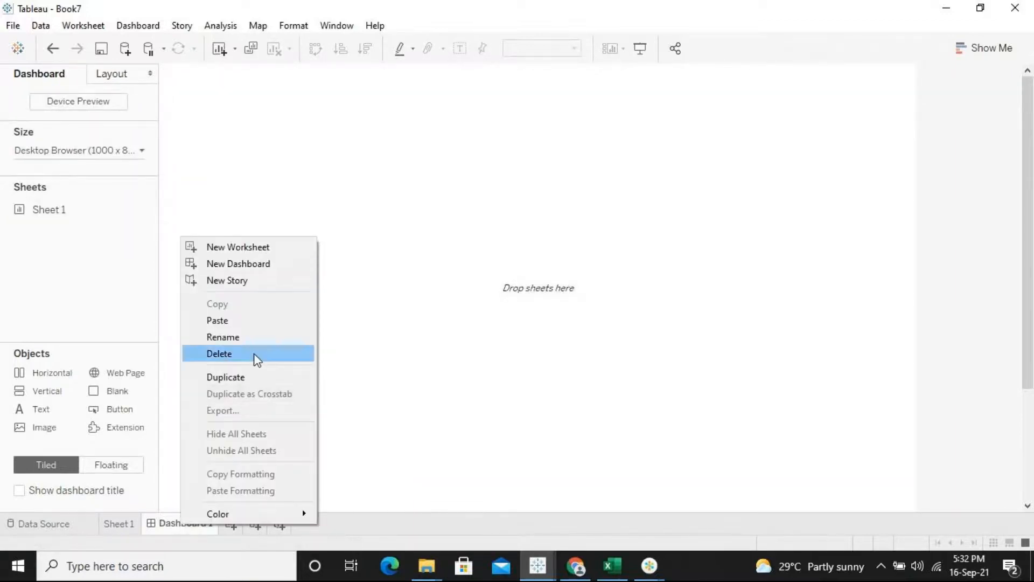
{"action": "key", "text": "Escape"}
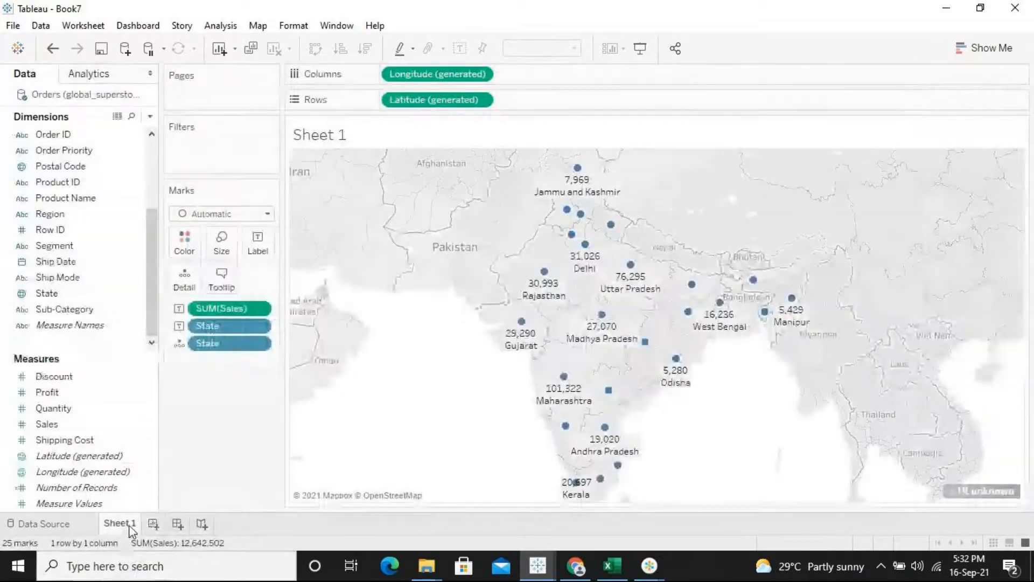
- Create a new dashboard in Book7 and place the Sheet 1 map on it
{"action": "left_click", "coordinate": [177, 524]}
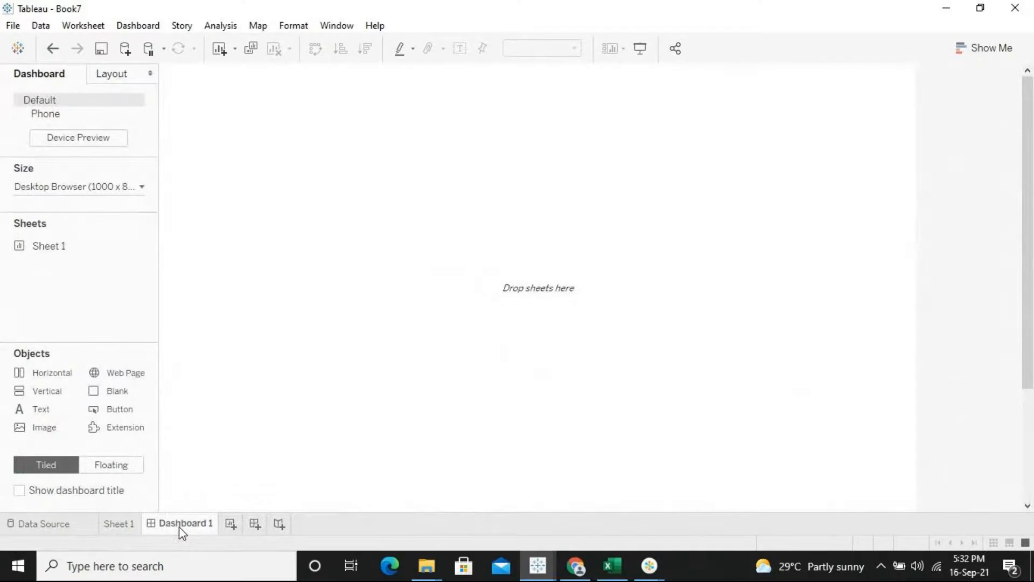
{"action": "mouse_move", "coordinate": [32, 244]}
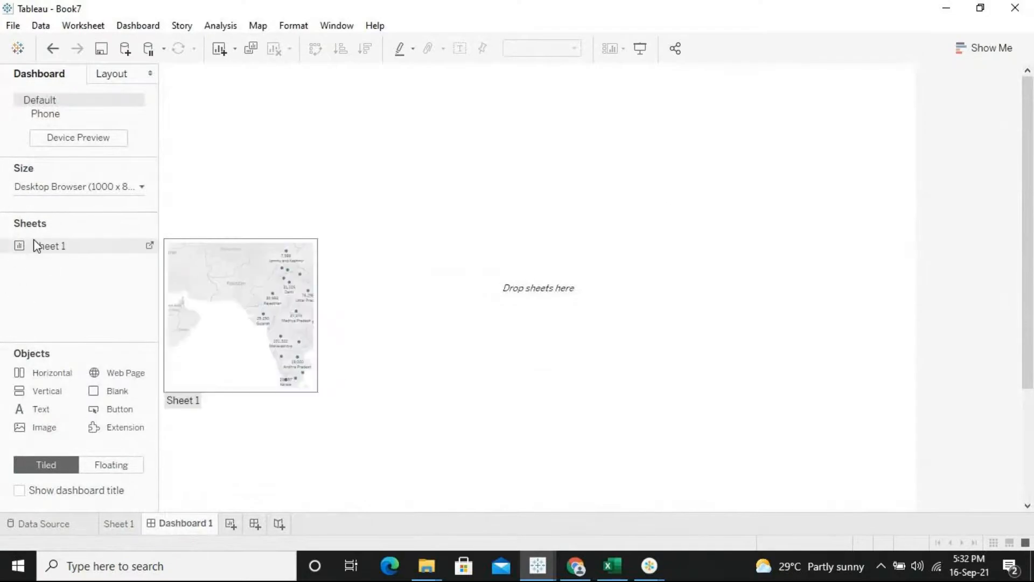
{"action": "left_click_drag", "start_coordinate": [38, 246], "coordinate": [203, 229]}
{"action": "left_click_drag", "start_coordinate": [538, 323], "coordinate": [150, 284]}
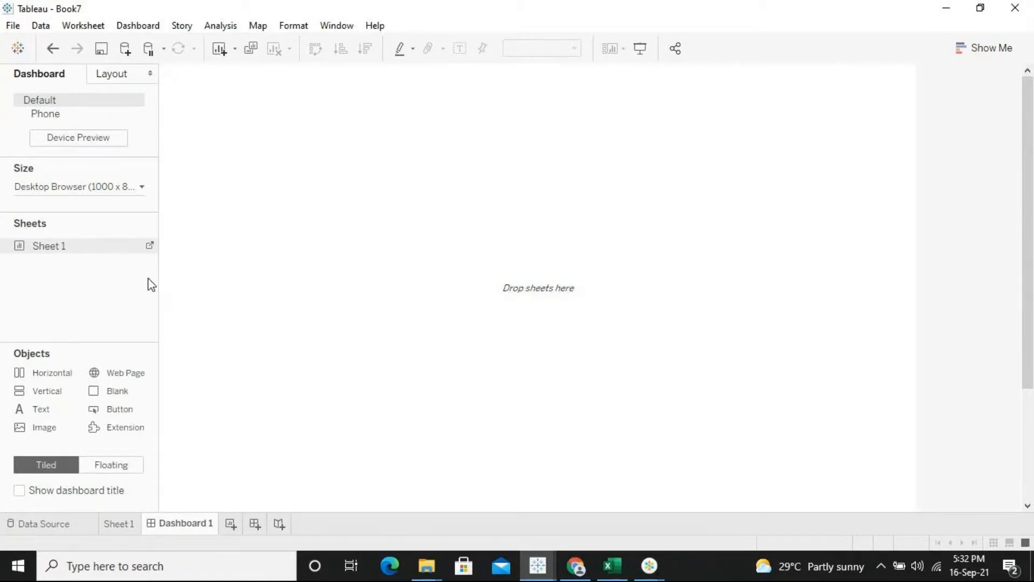
{"action": "left_click_drag", "start_coordinate": [115, 248], "coordinate": [363, 238]}
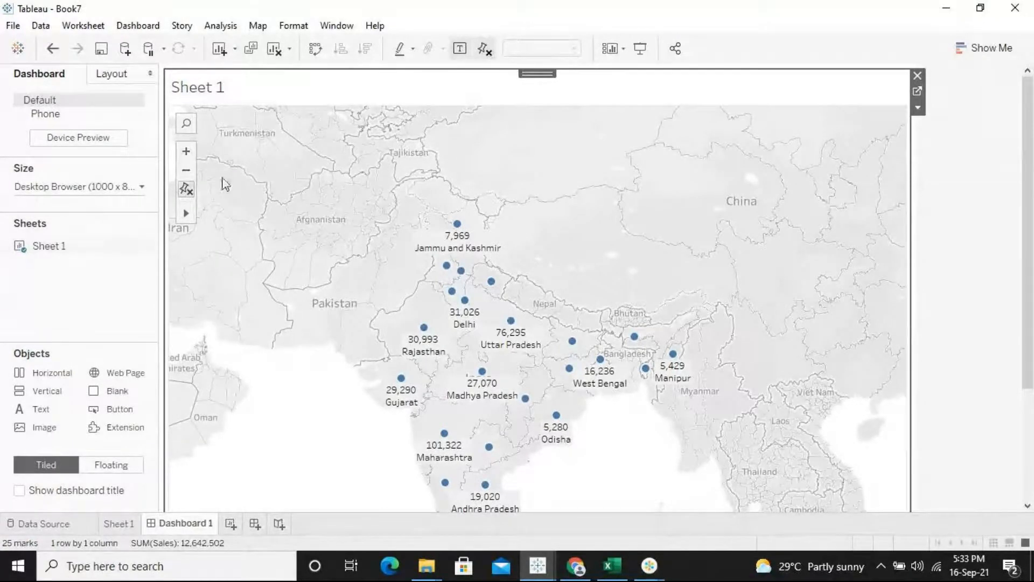
{"action": "left_click", "coordinate": [138, 25]}
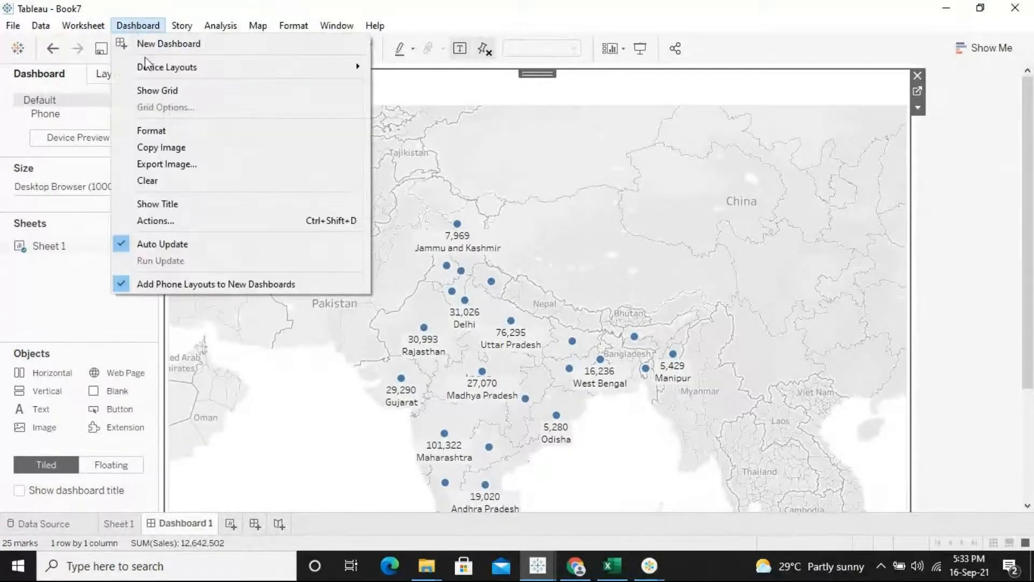
{"action": "left_click", "coordinate": [211, 224]}
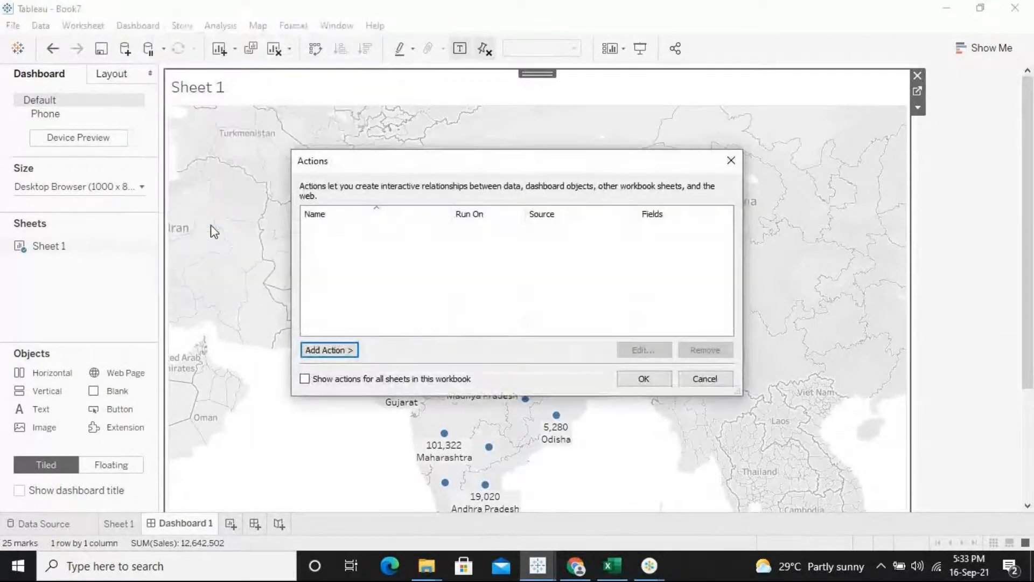
{"action": "left_click", "coordinate": [731, 161]}
- Add a Go to URL dashboard action named Infromation that runs on Select
{"action": "left_click", "coordinate": [138, 25]}
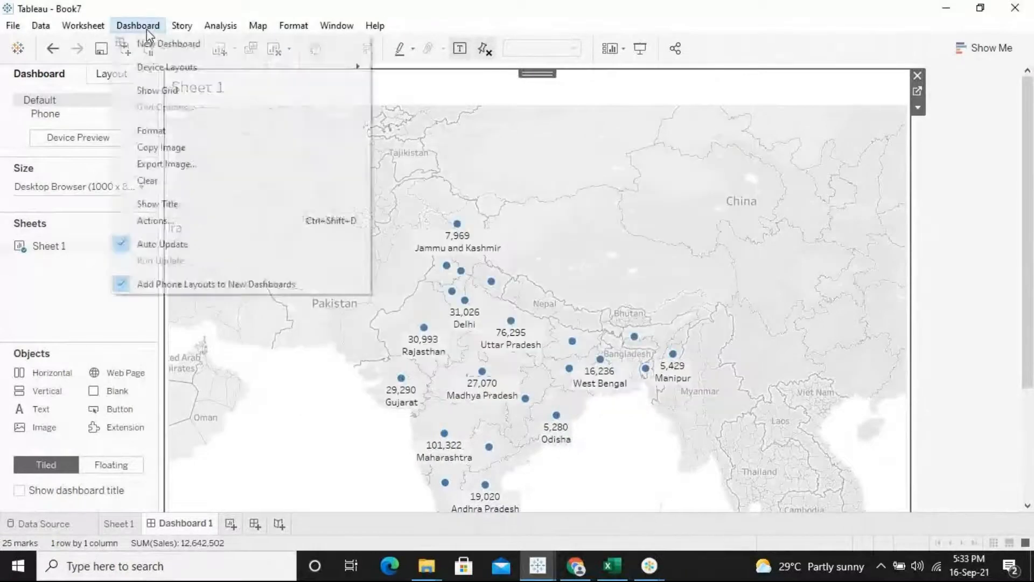
{"action": "left_click", "coordinate": [204, 217]}
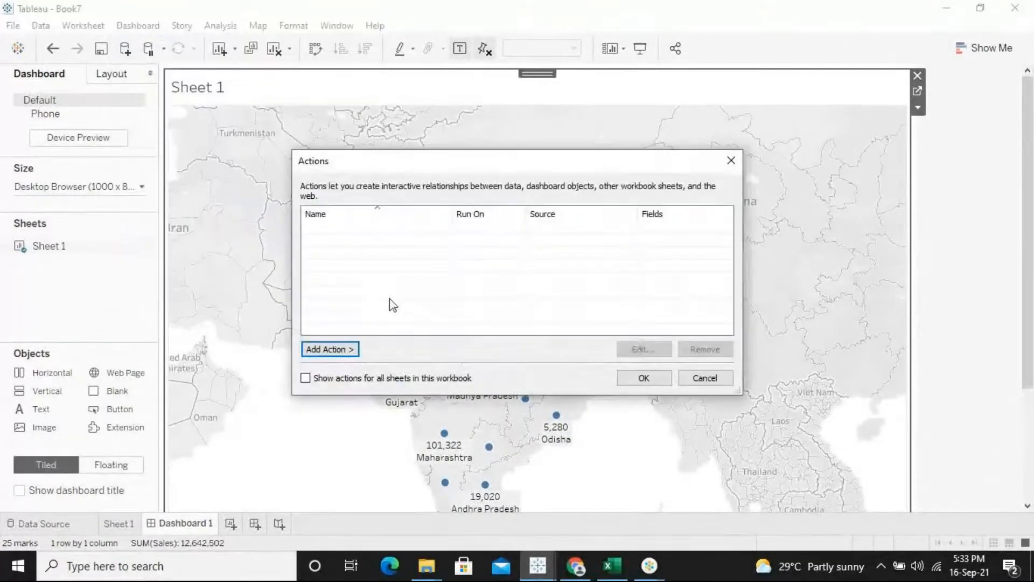
{"action": "left_click", "coordinate": [340, 351]}
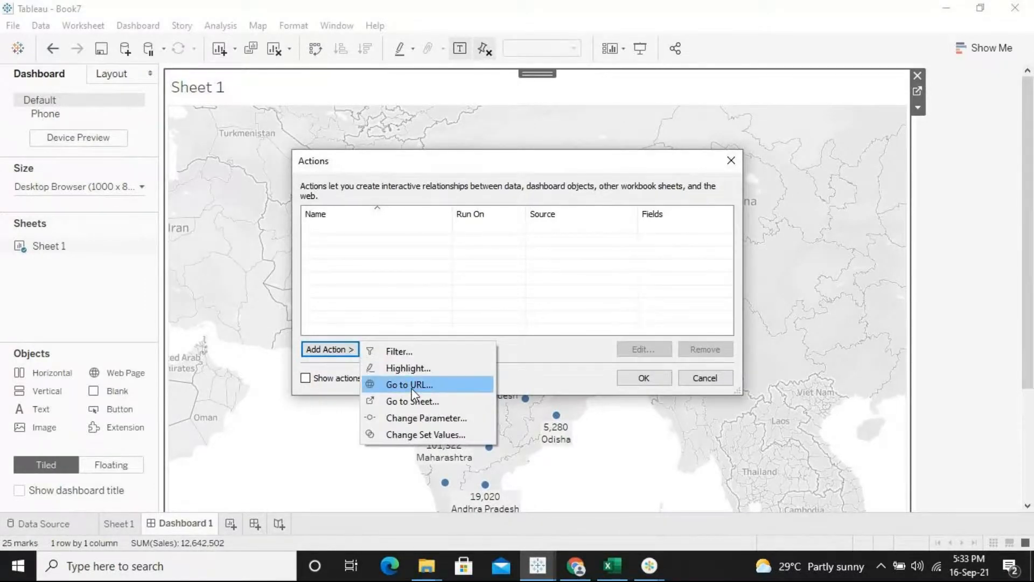
{"action": "left_click", "coordinate": [412, 384]}
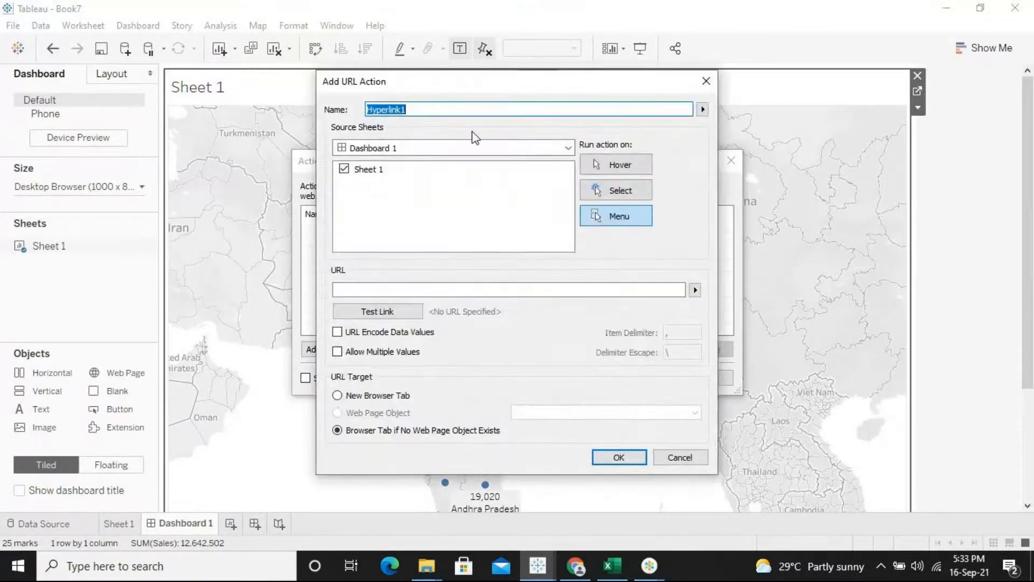
{"action": "key", "text": "BackSpace"}
{"action": "type", "text": "Infromation"}
{"action": "left_click", "coordinate": [622, 199]}
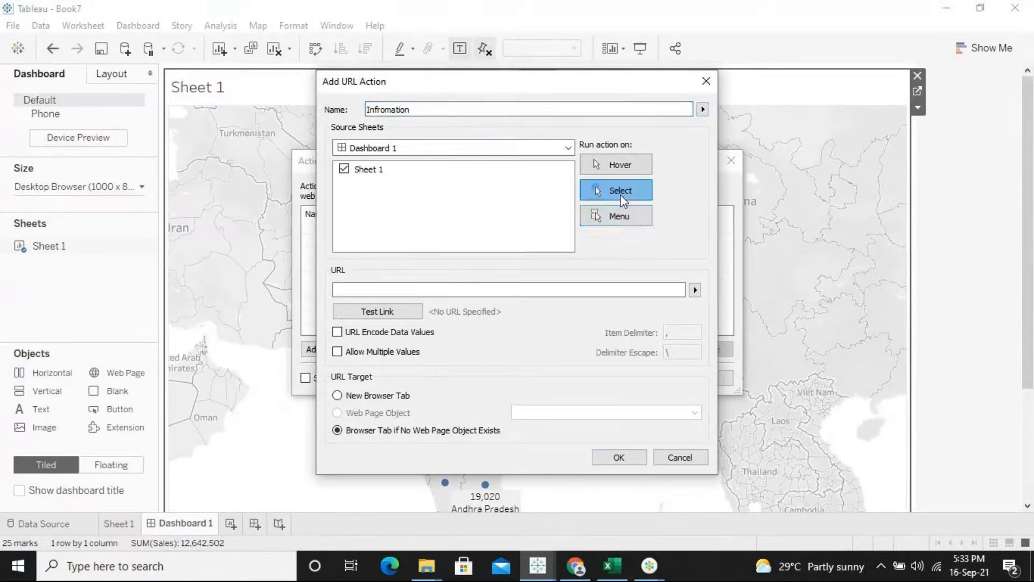
{"action": "left_click", "coordinate": [580, 291]}
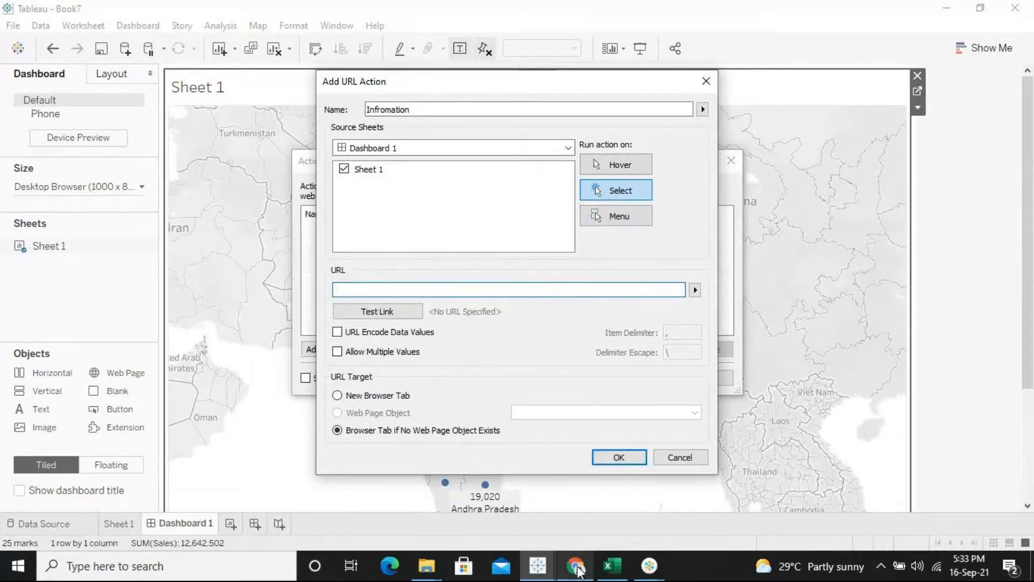
{"action": "type", "text": "https://en.wikipedia.org/wiki/Karnataka"}
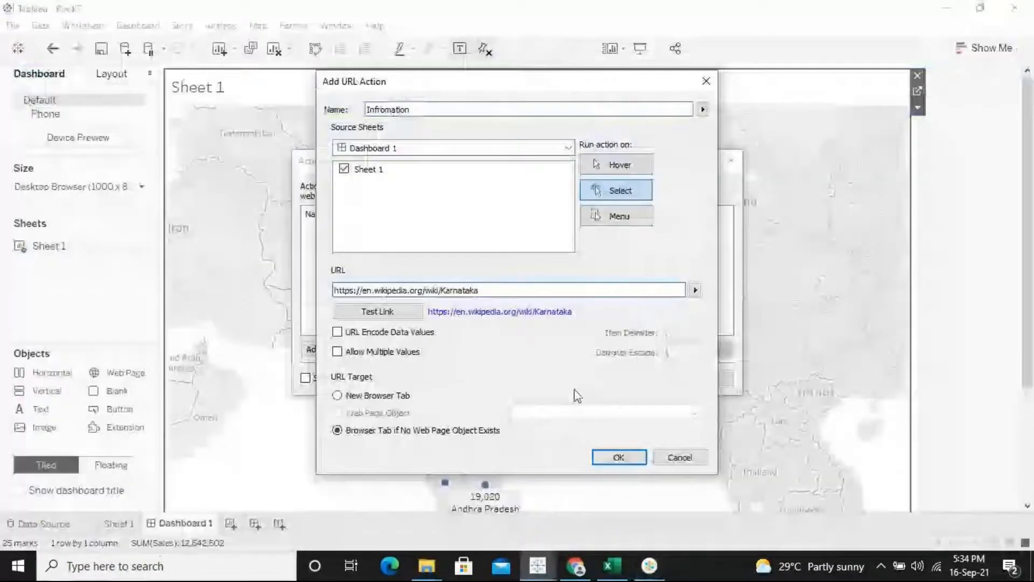
{"action": "left_click", "coordinate": [694, 290]}
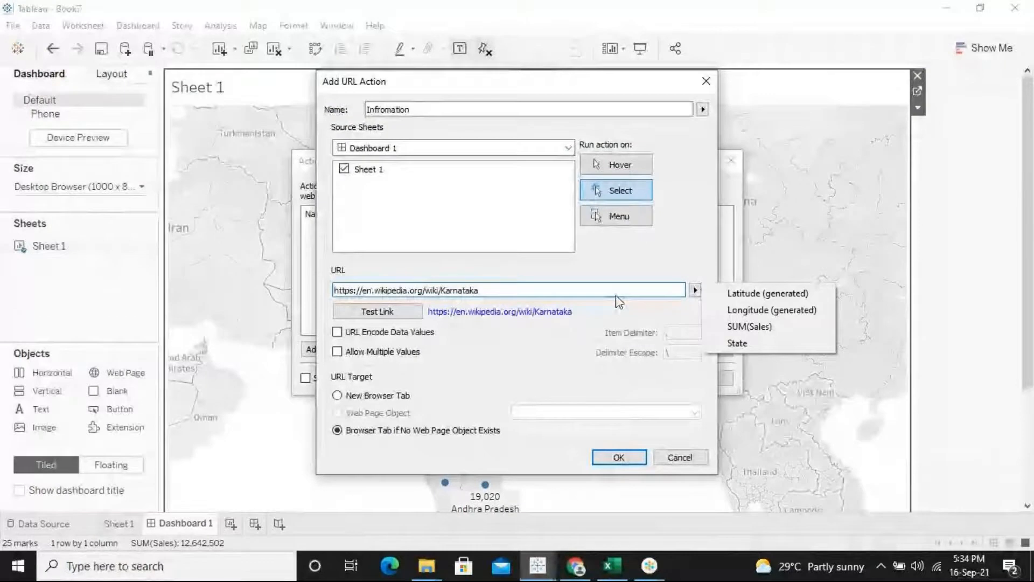
{"action": "left_click", "coordinate": [596, 288]}
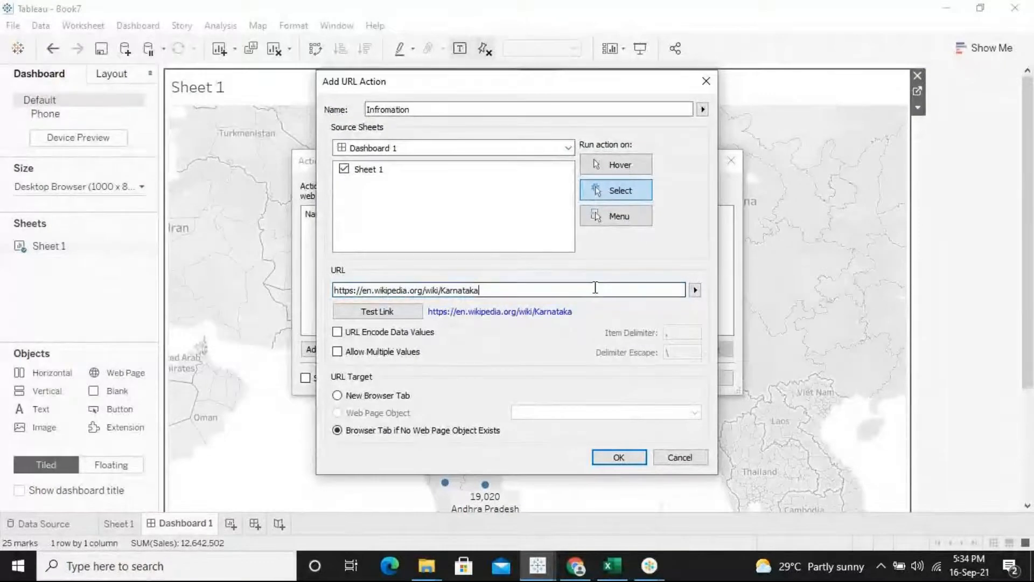
{"action": "left_click", "coordinate": [695, 290]}
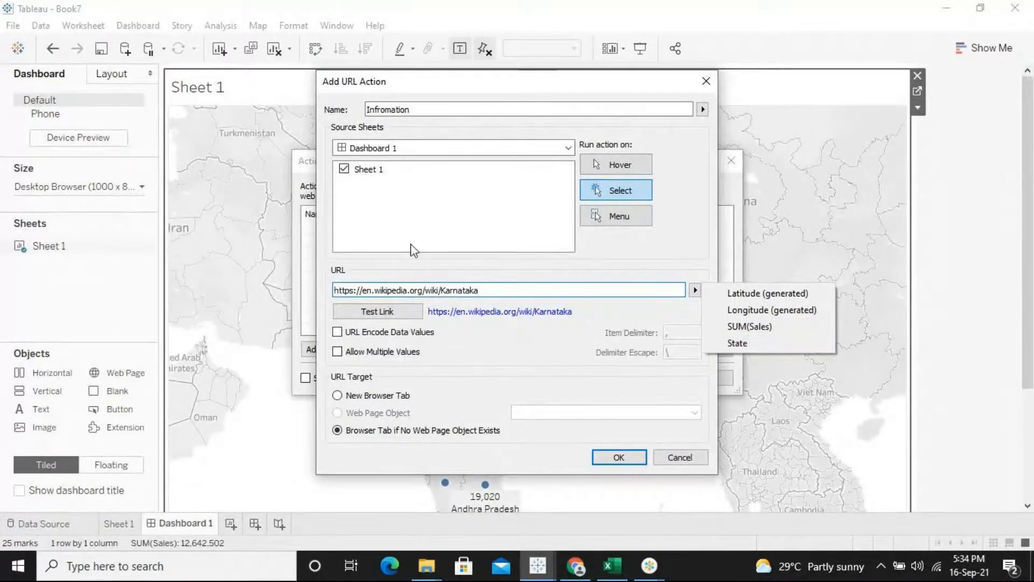
{"action": "left_click", "coordinate": [486, 290]}
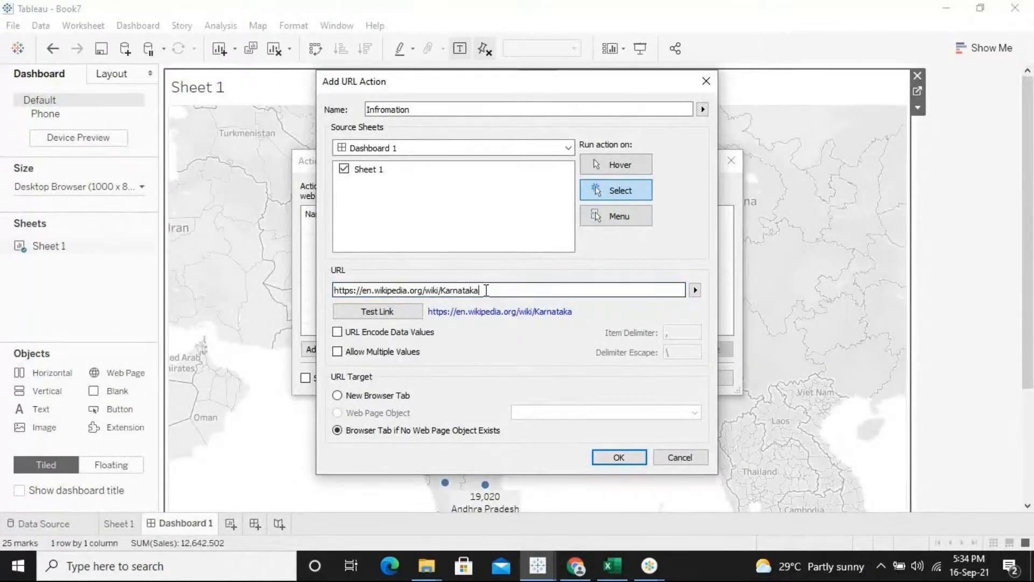
{"action": "key", "text": "BackSpace"}
{"action": "key", "text": "BackSpace"}
{"action": "key", "text": "BackSpace"}
{"action": "key", "text": "BackSpace"}
{"action": "key", "text": "BackSpace"}
{"action": "key", "text": "BackSpace"}
{"action": "key", "text": "BackSpace"}
{"action": "key", "text": "BackSpace"}
{"action": "key", "text": "BackSpace"}
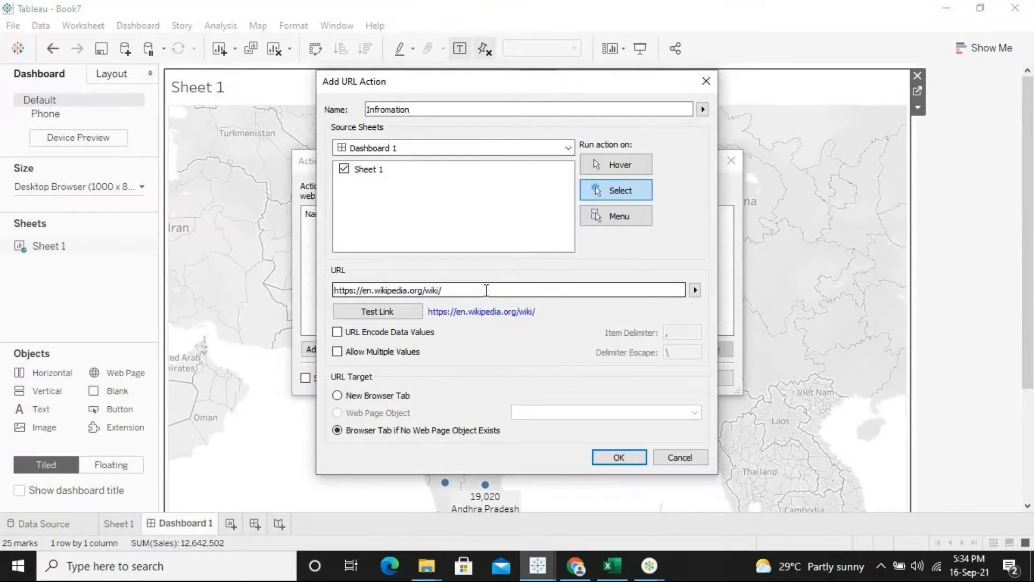
{"action": "left_click", "coordinate": [695, 289]}
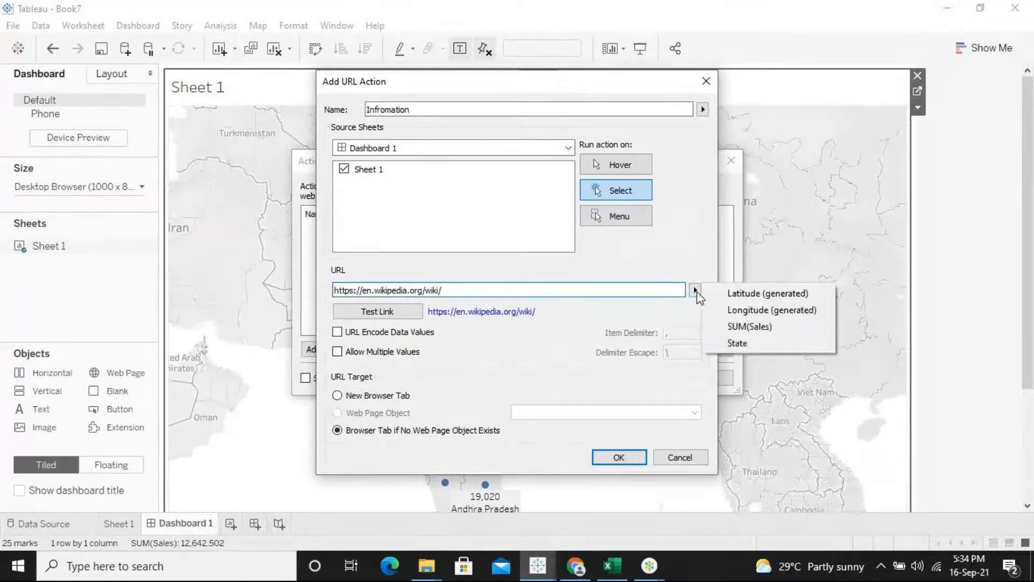
{"action": "left_click", "coordinate": [753, 344]}
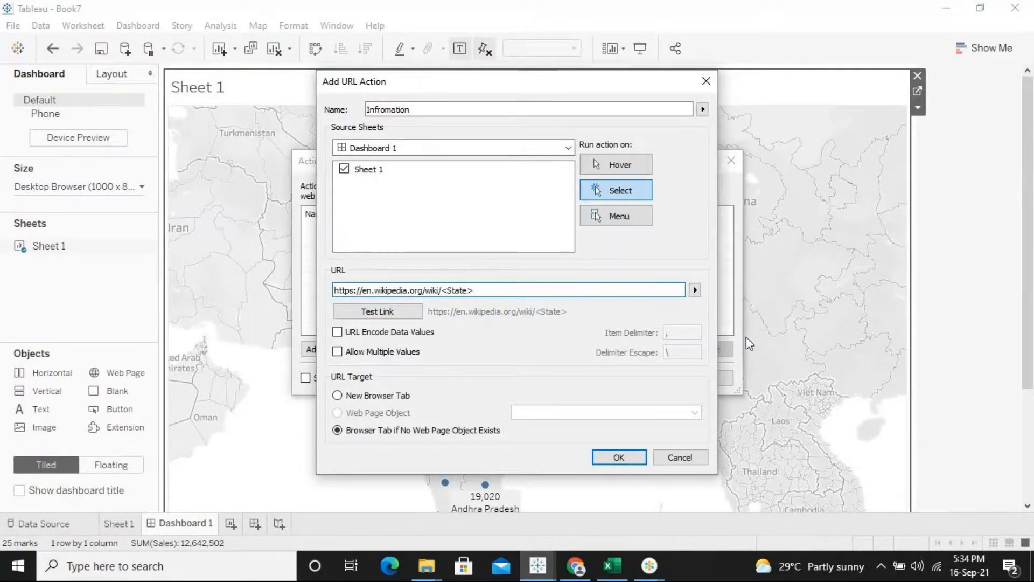
{"action": "left_click", "coordinate": [696, 291]}
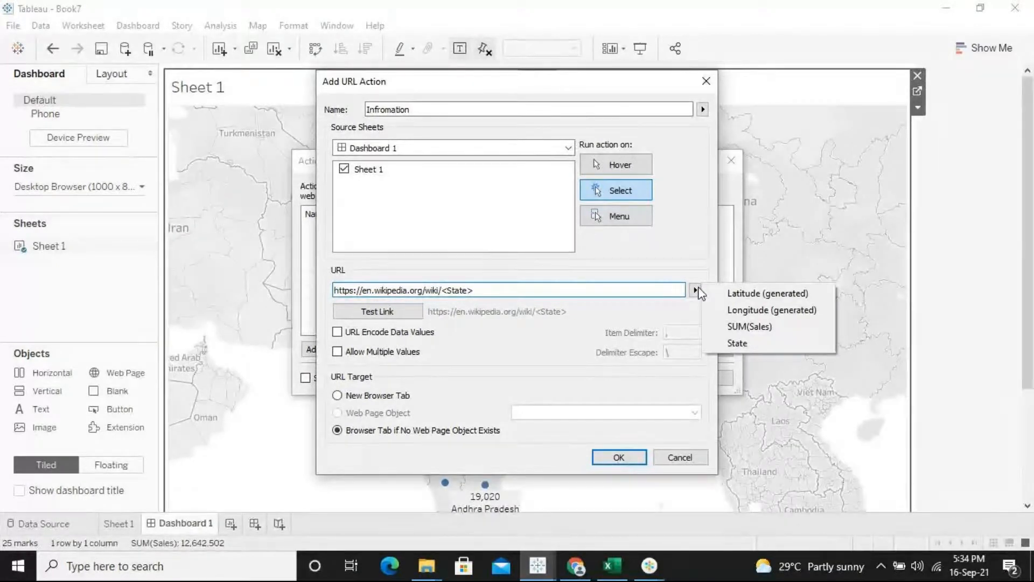
{"action": "left_click", "coordinate": [745, 344]}
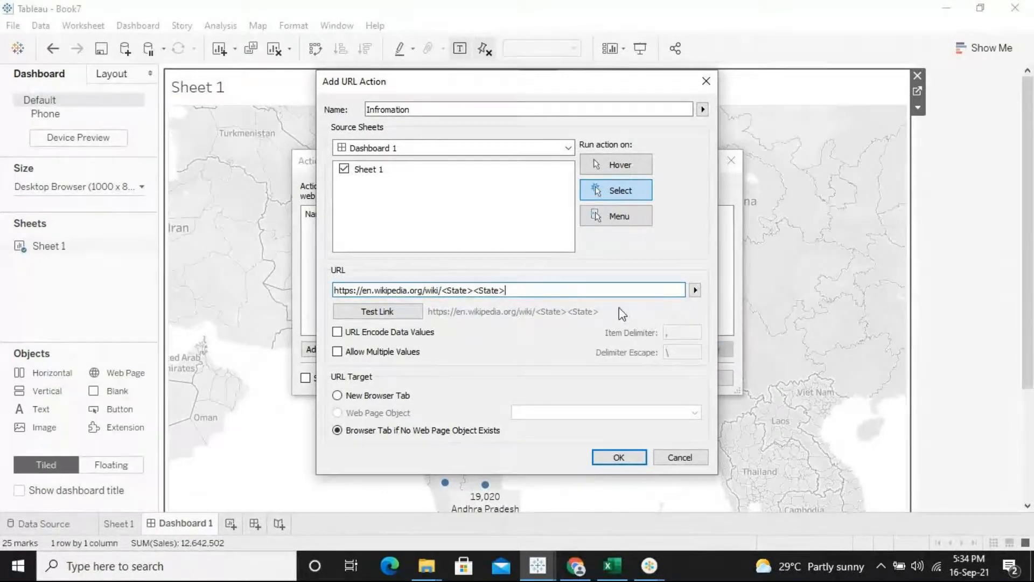
{"action": "key", "text": "BackSpace"}
{"action": "key", "text": "BackSpace"}
{"action": "key", "text": "BackSpace"}
{"action": "key", "text": "BackSpace"}
{"action": "key", "text": "BackSpace"}
{"action": "key", "text": "BackSpace"}
{"action": "key", "text": "BackSpace"}
- Save the Infromation URL action and accept the dashboard's list of actions
{"action": "left_click", "coordinate": [638, 463]}
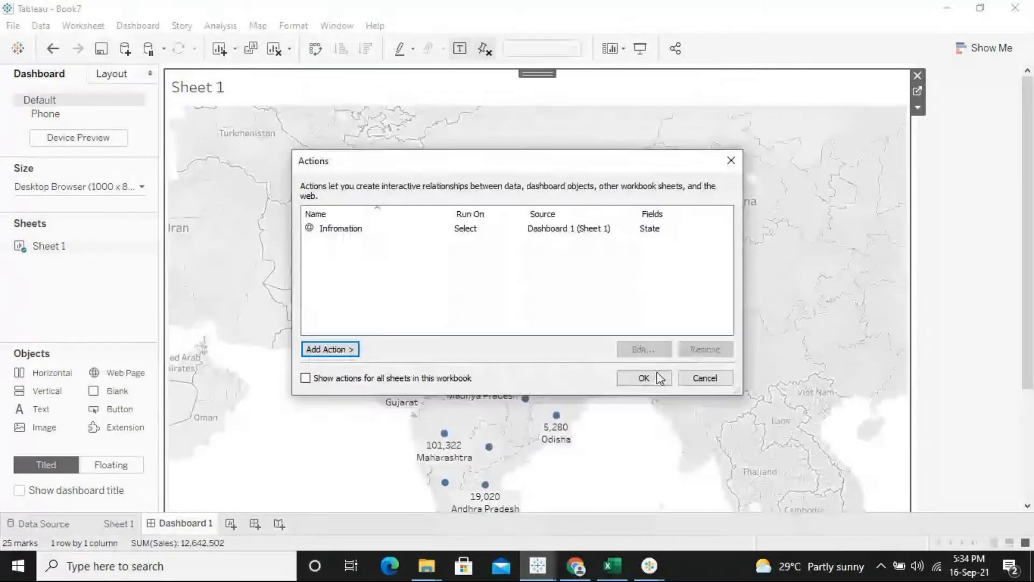
{"action": "left_click", "coordinate": [657, 379]}
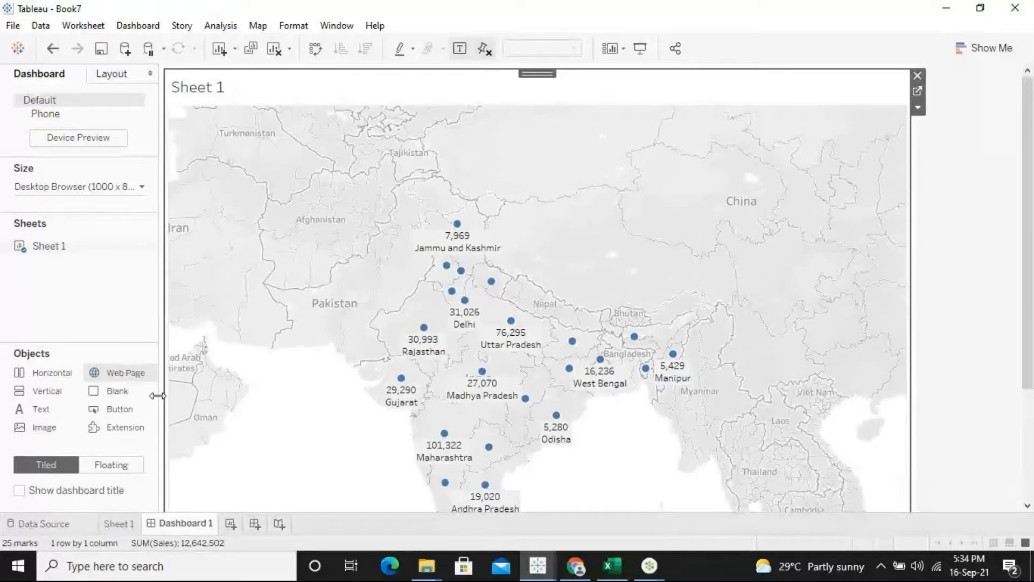
{"action": "double_click", "coordinate": [112, 370]}
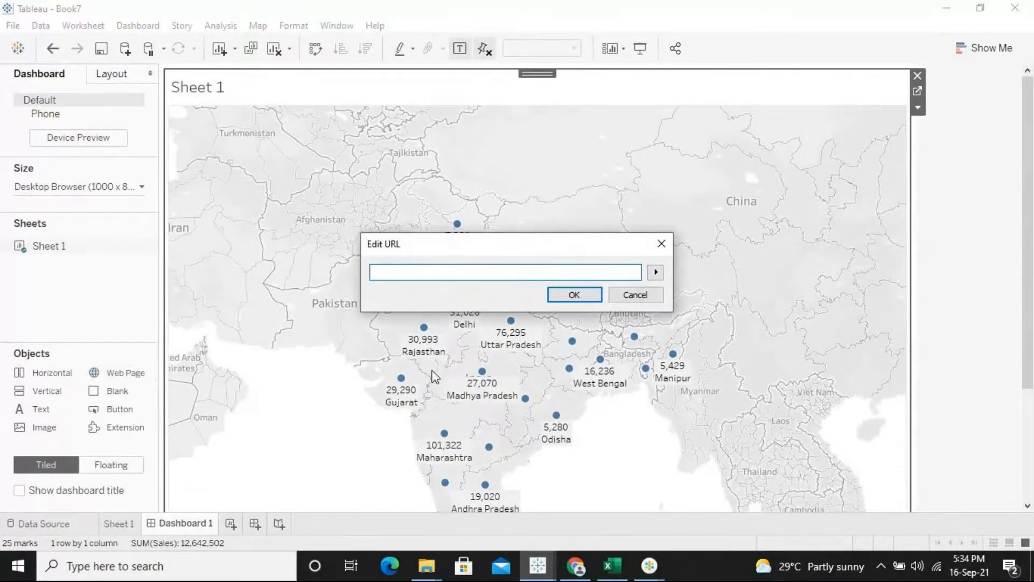
{"action": "type", "text": "https://en.wikipedia.org/wiki/Karnataka"}
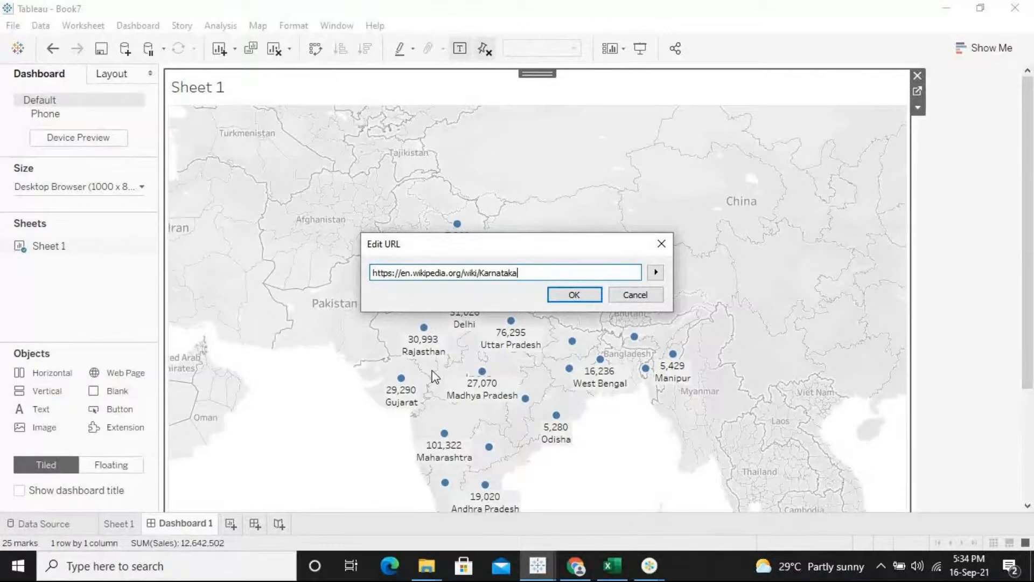
{"action": "left_click", "coordinate": [656, 273]}
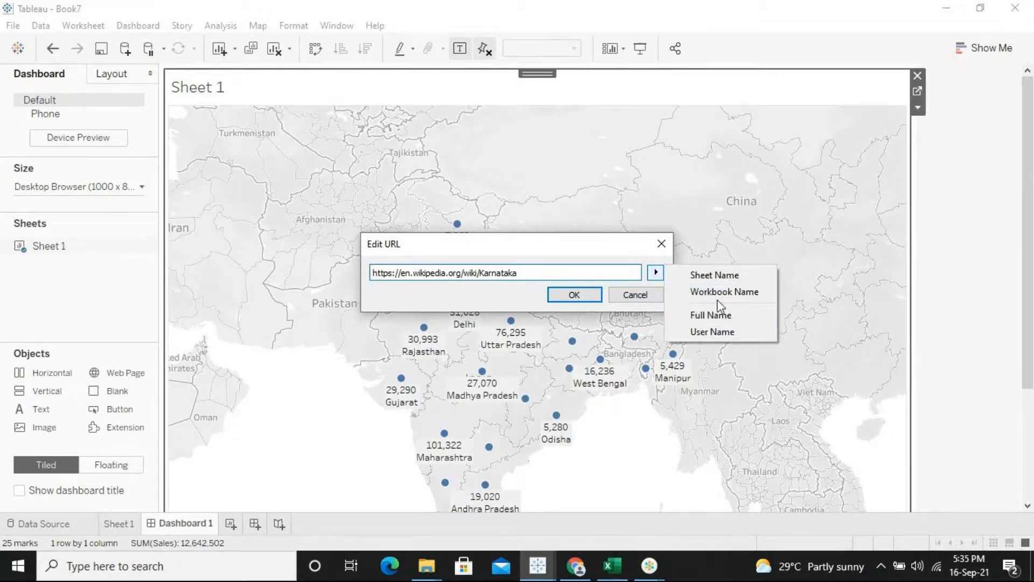
{"action": "left_click", "coordinate": [665, 250]}
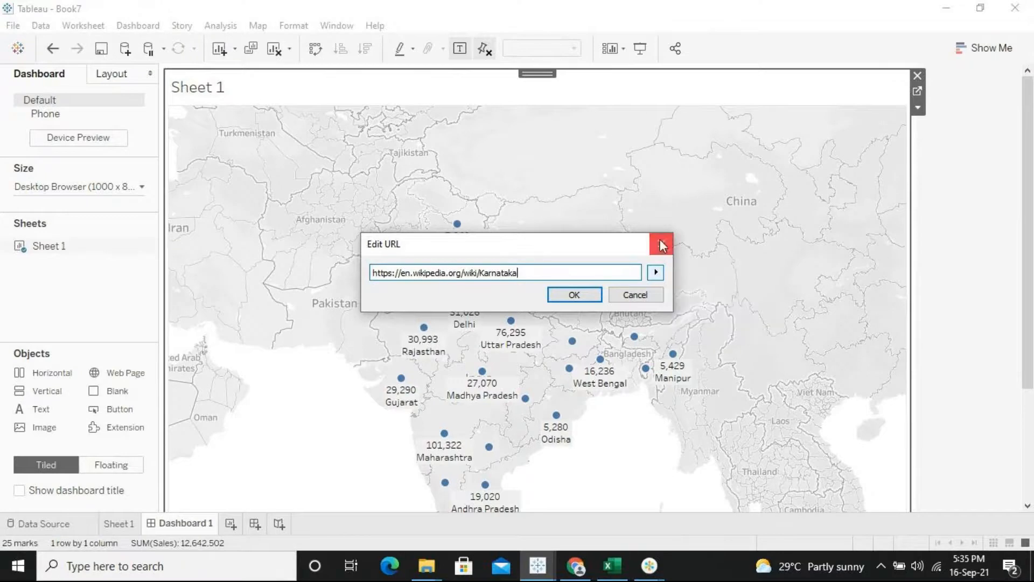
{"action": "left_click", "coordinate": [664, 238]}
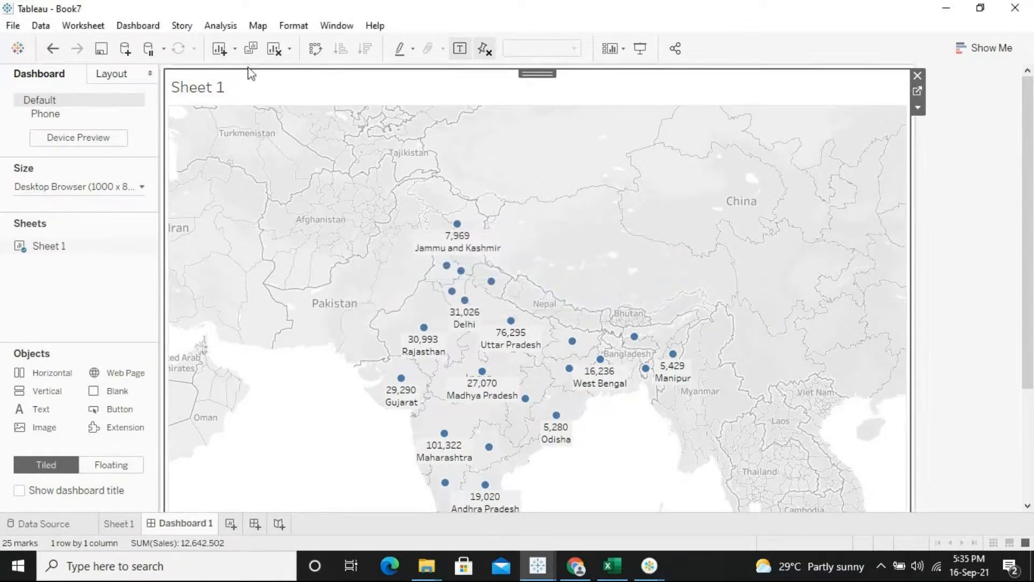
- Review the Infromation action's URL and the fields available for insertion, leaving its settings as they are
{"action": "left_click", "coordinate": [147, 28]}
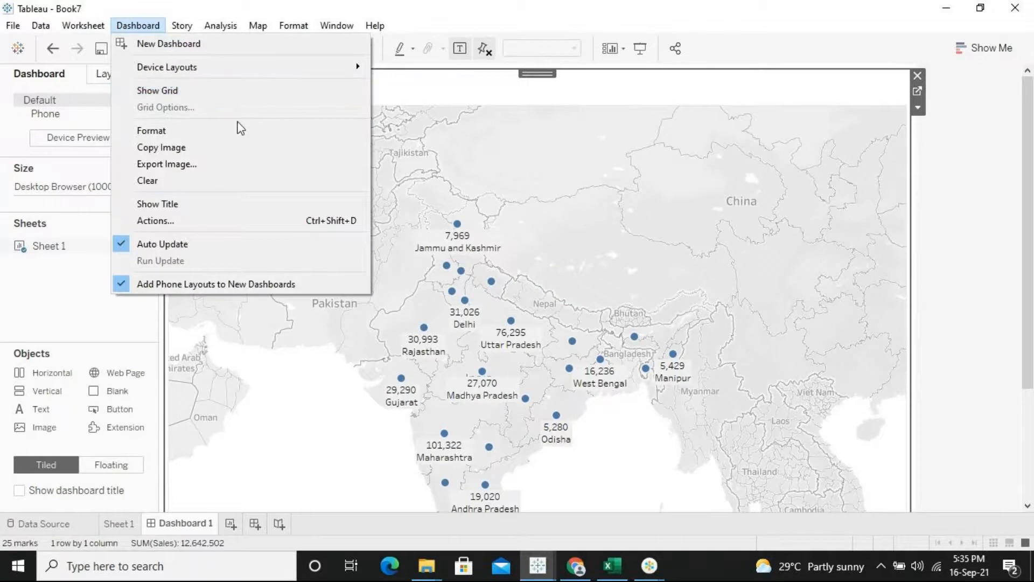
{"action": "left_click", "coordinate": [214, 221]}
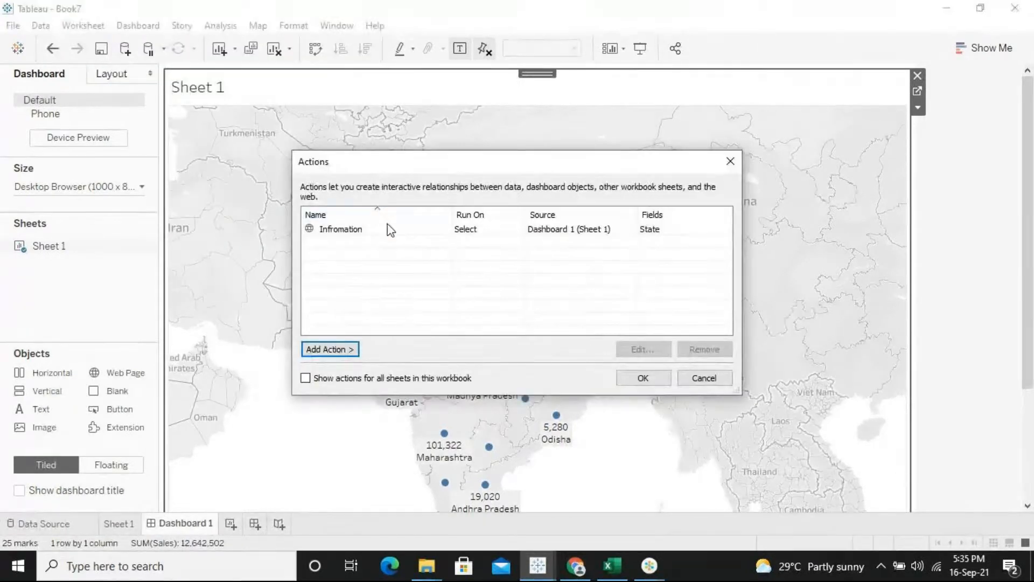
{"action": "left_click", "coordinate": [387, 228]}
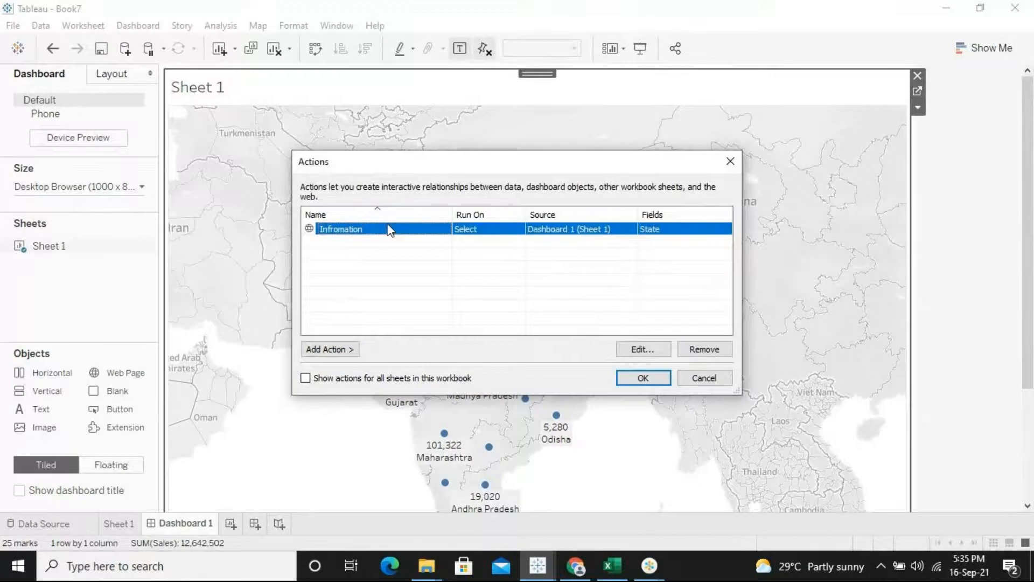
{"action": "left_click", "coordinate": [648, 351]}
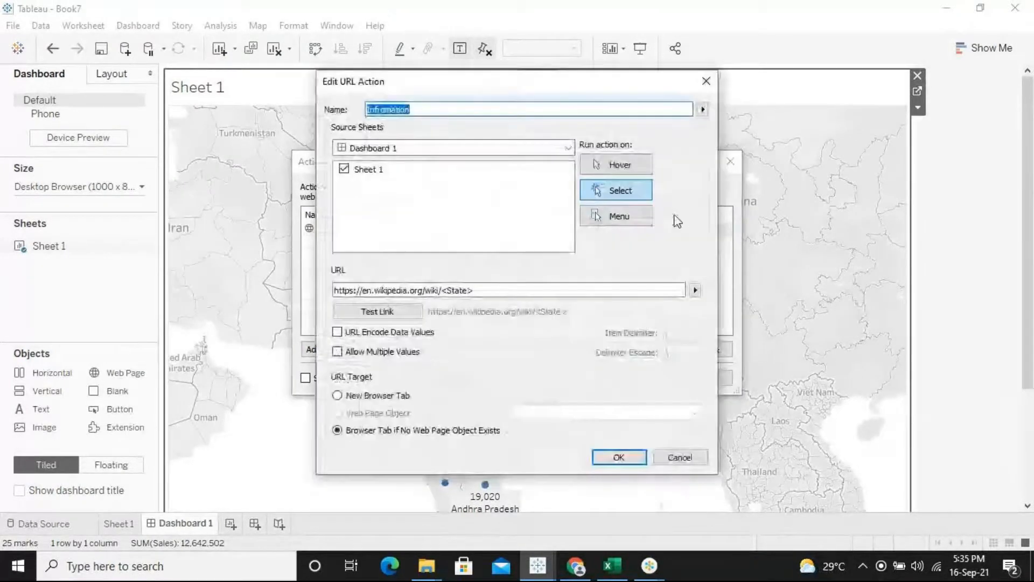
{"action": "left_click", "coordinate": [694, 291]}
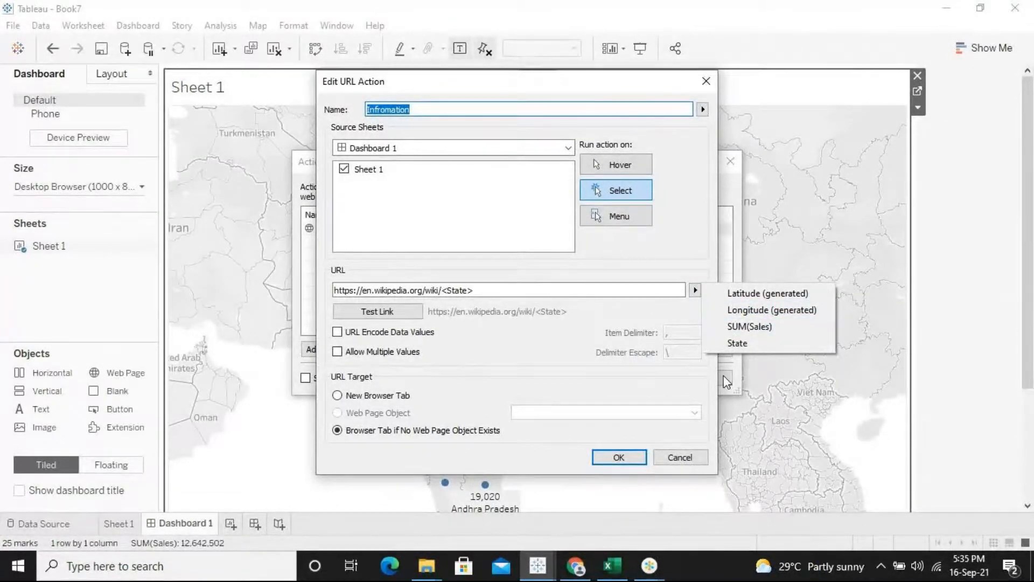
{"action": "left_click", "coordinate": [679, 462]}
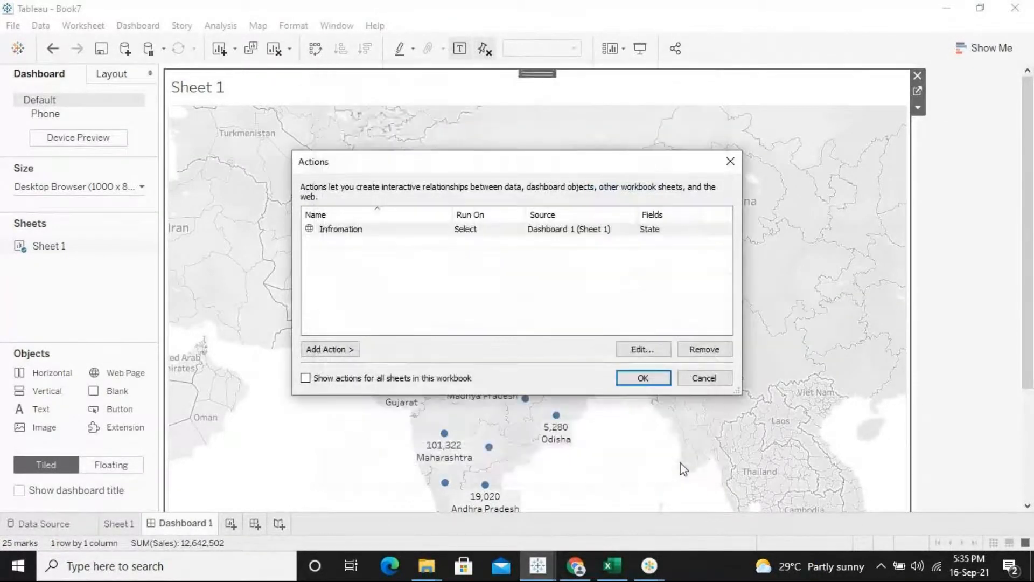
{"action": "left_click", "coordinate": [666, 379]}
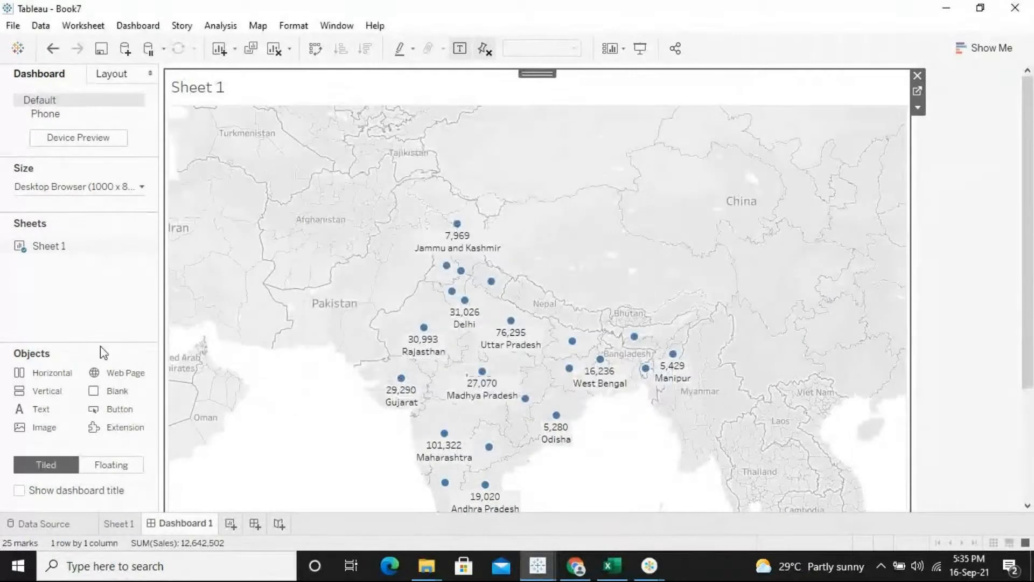
{"action": "double_click", "coordinate": [124, 373]}
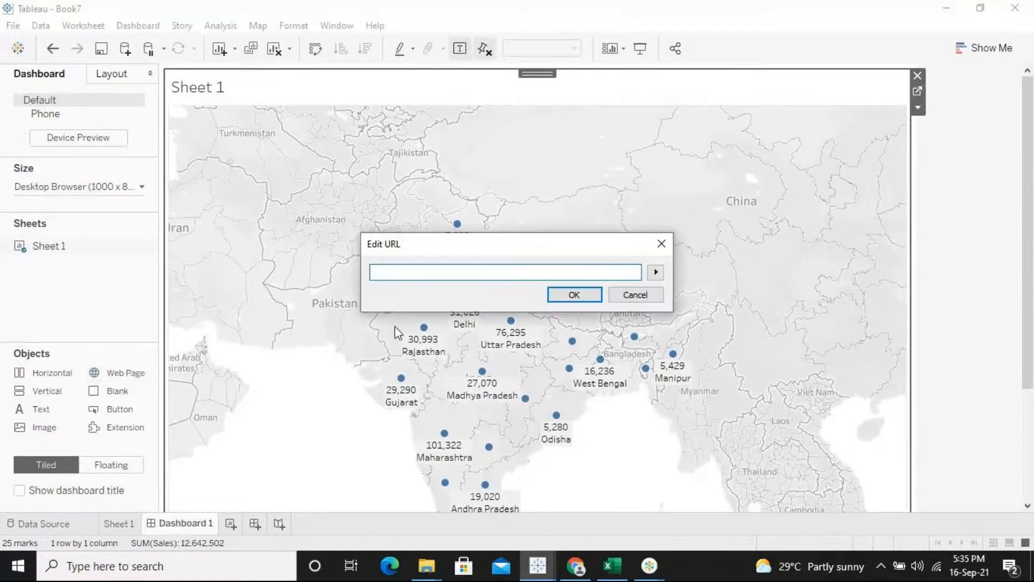
{"action": "type", "text": "https://en.wikipedia.org/wiki/Karnataka"}
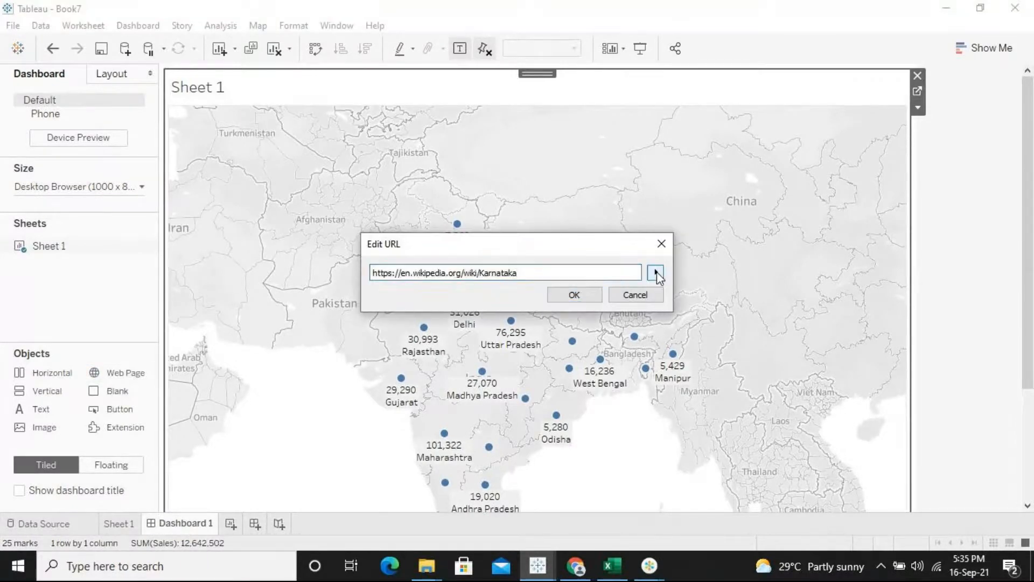
{"action": "left_click", "coordinate": [656, 272]}
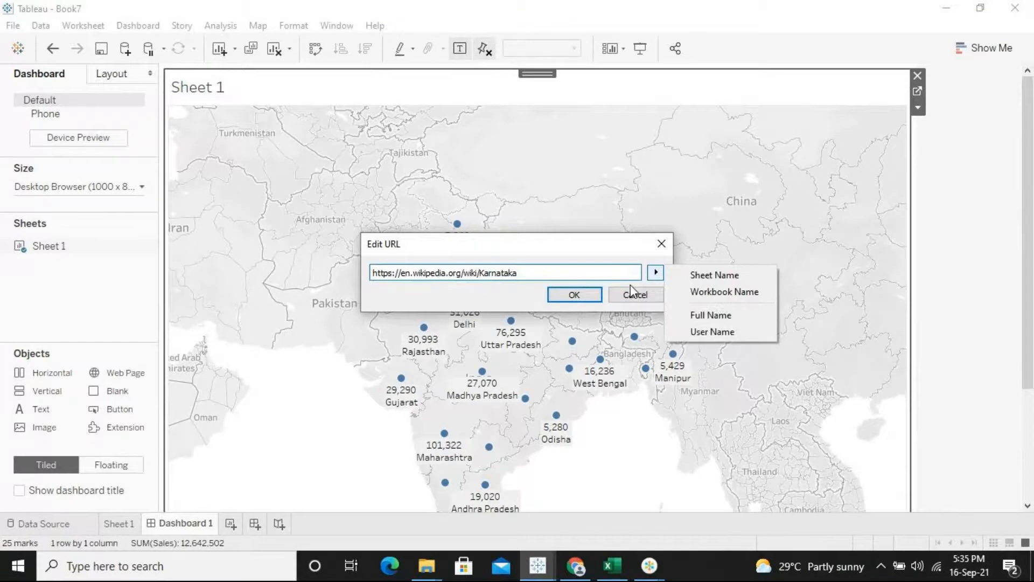
{"action": "left_click", "coordinate": [526, 272]}
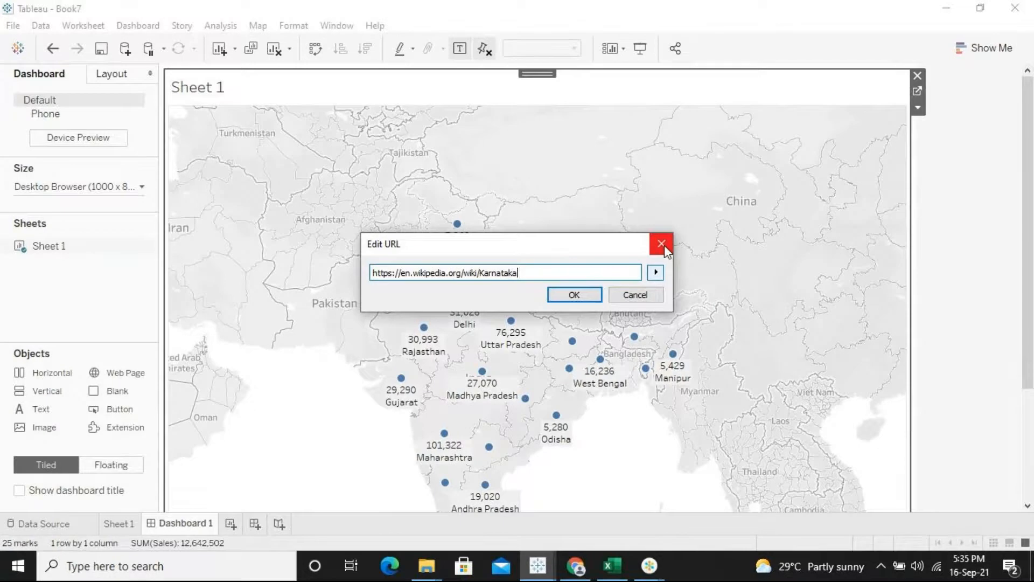
{"action": "left_click", "coordinate": [572, 295]}
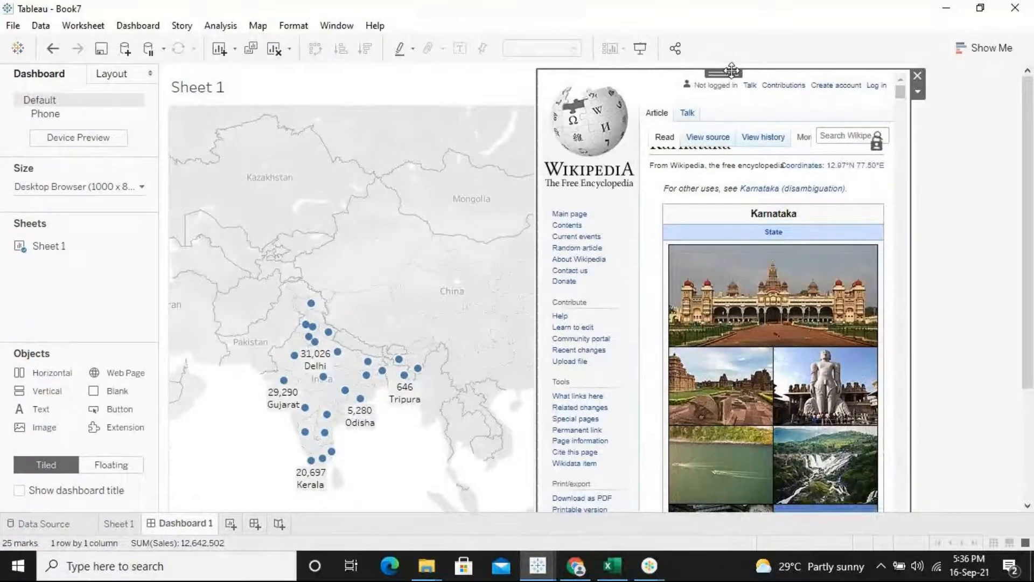
- Try to move the web page object lower and select the Andhra Pradesh mark on the map to test the URL action
{"action": "mouse_move", "coordinate": [731, 70]}
{"action": "left_mouse_down"}
{"action": "mouse_move", "coordinate": [573, 377]}
{"action": "mouse_move", "coordinate": [415, 473]}
{"action": "mouse_move", "coordinate": [550, 493]}
{"action": "mouse_move", "coordinate": [533, 495]}
{"action": "mouse_move", "coordinate": [447, 415]}
{"action": "mouse_move", "coordinate": [717, 376]}
{"action": "mouse_move", "coordinate": [701, 347]}
{"action": "left_mouse_up"}
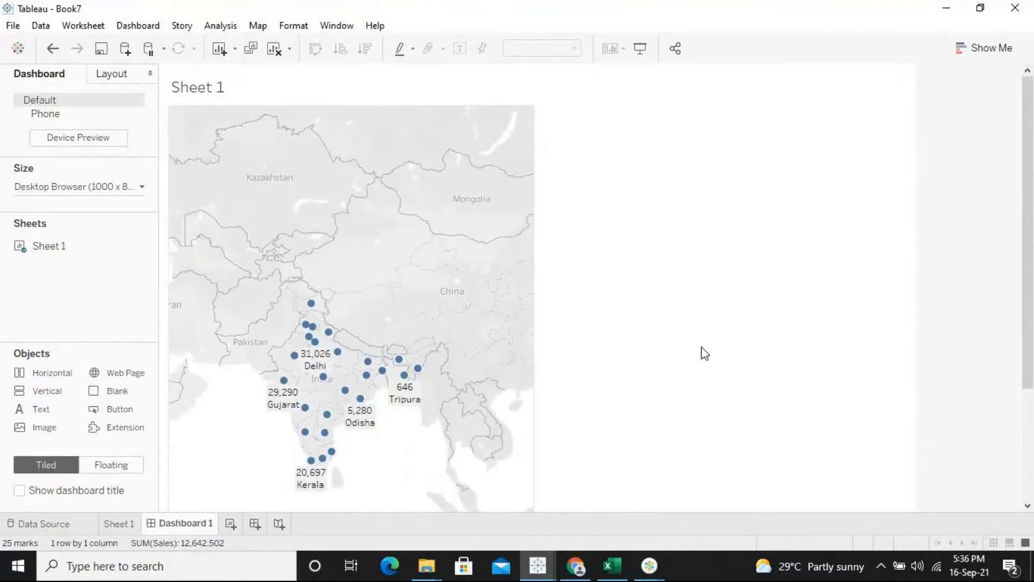
{"action": "left_click", "coordinate": [418, 191]}
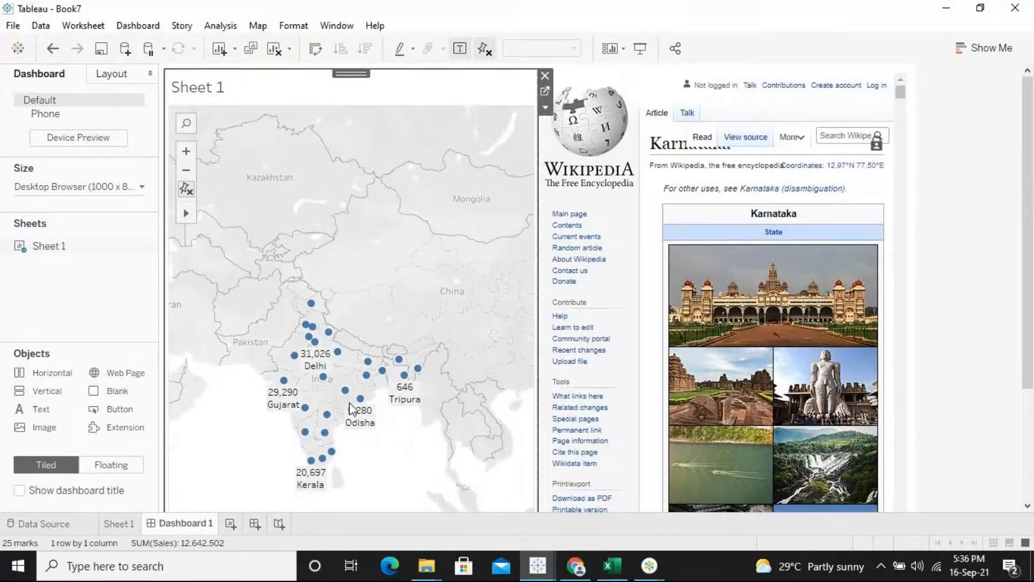
{"action": "mouse_move", "coordinate": [306, 431]}
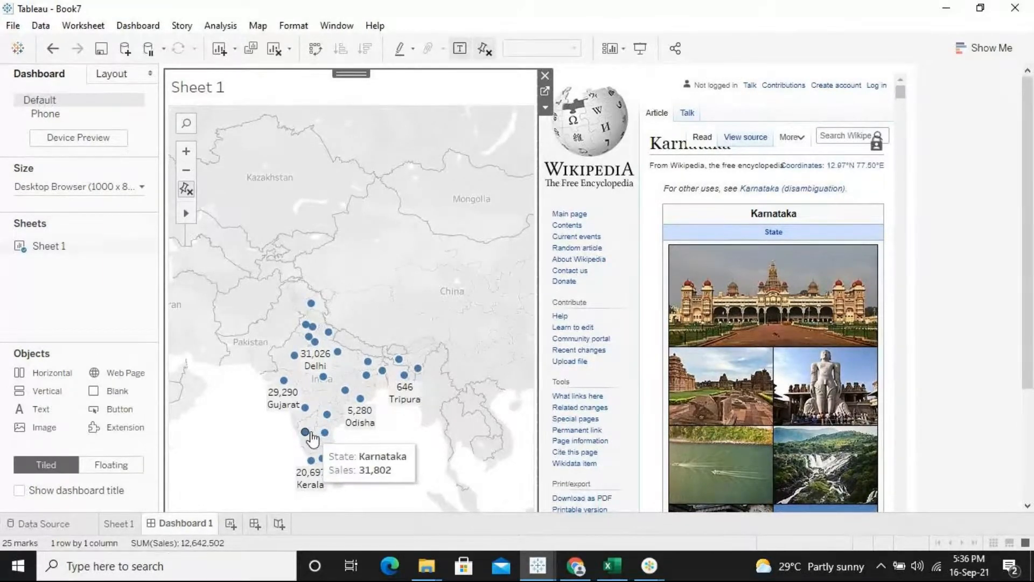
{"action": "left_click", "coordinate": [325, 433]}
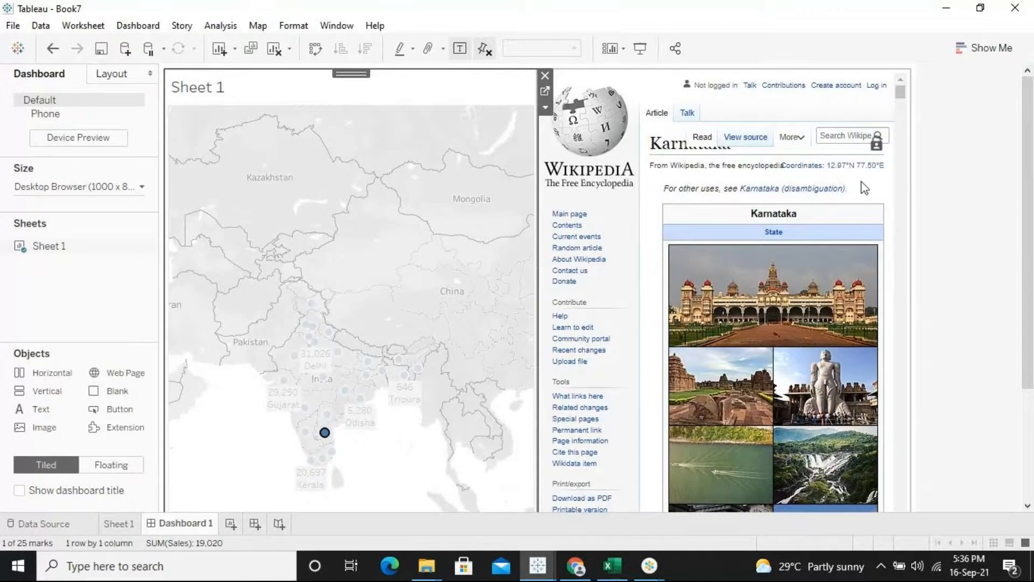
- Remove the Karnataka web page object from the dashboard
{"action": "left_click", "coordinate": [906, 91]}
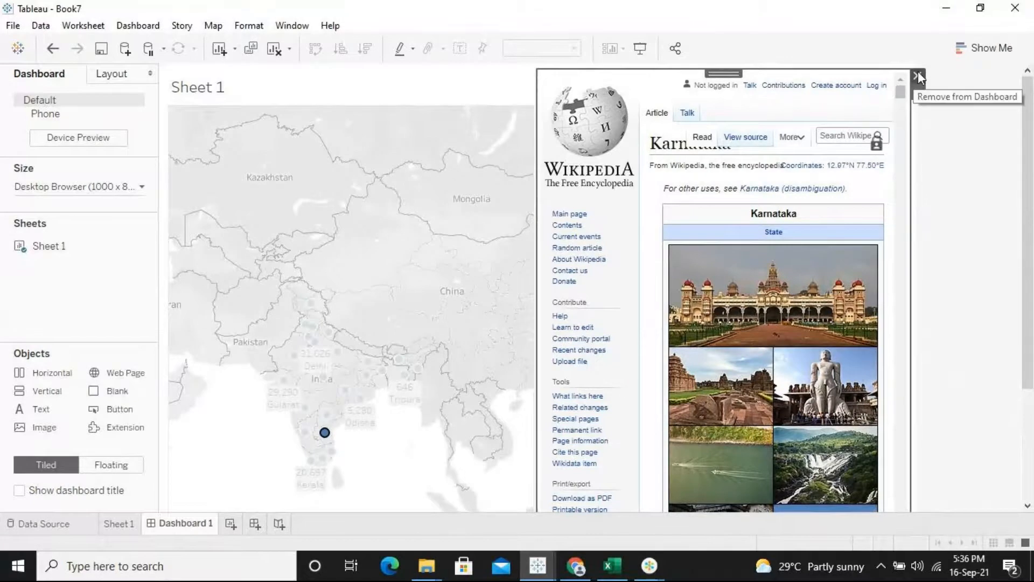
{"action": "key", "text": "Delete"}
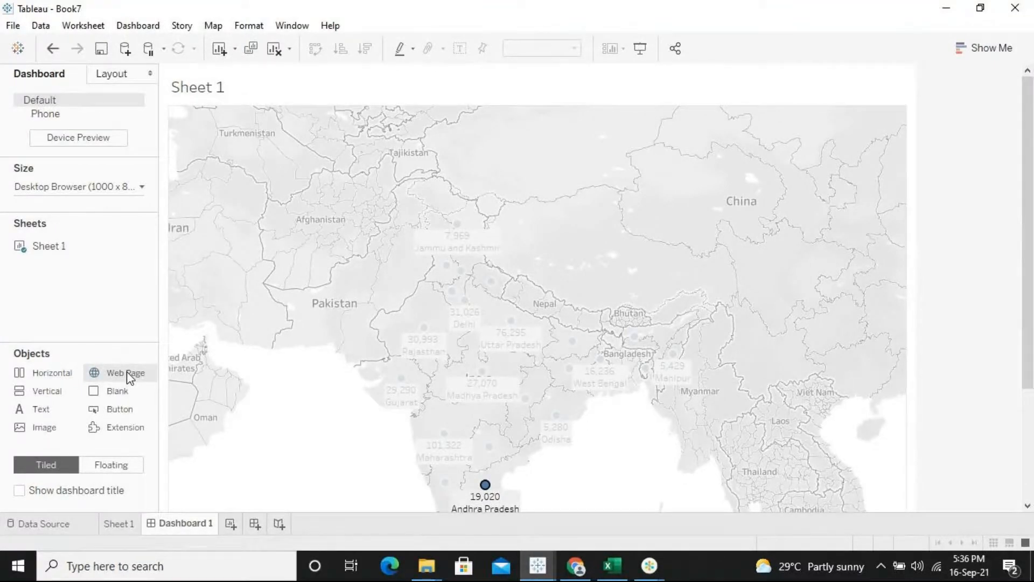
{"action": "double_click", "coordinate": [127, 371]}
{"action": "type", "text": "https://en.wikipedia.org/wiki/Karnataka"}
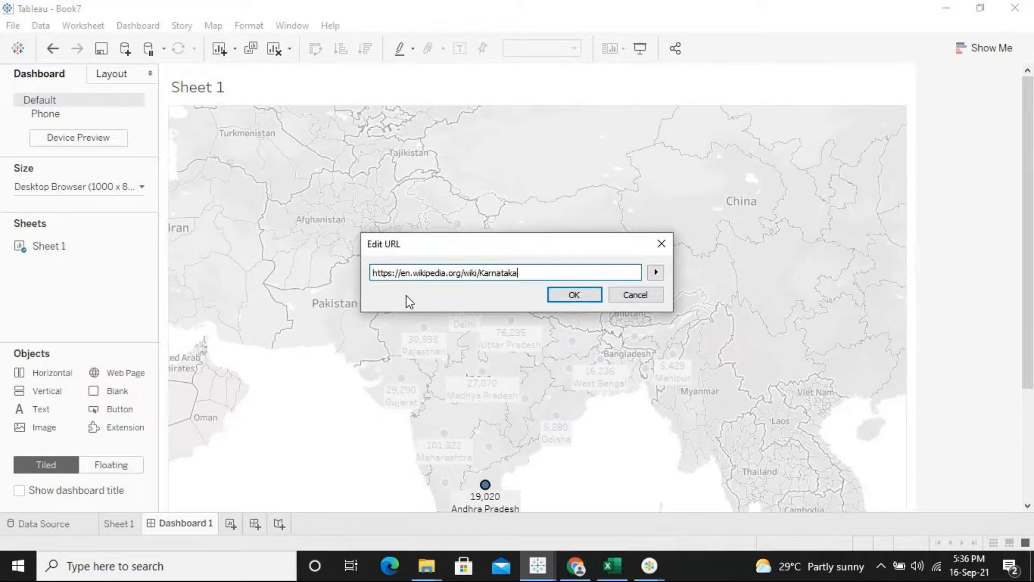
{"action": "key", "text": "BackSpace"}
{"action": "key", "text": "BackSpace"}
{"action": "key", "text": "BackSpace"}
{"action": "key", "text": "BackSpace"}
{"action": "key", "text": "BackSpace"}
{"action": "key", "text": "BackSpace"}
{"action": "key", "text": "BackSpace"}
{"action": "key", "text": "BackSpace"}
{"action": "key", "text": "BackSpace"}
{"action": "left_click", "coordinate": [572, 295]}
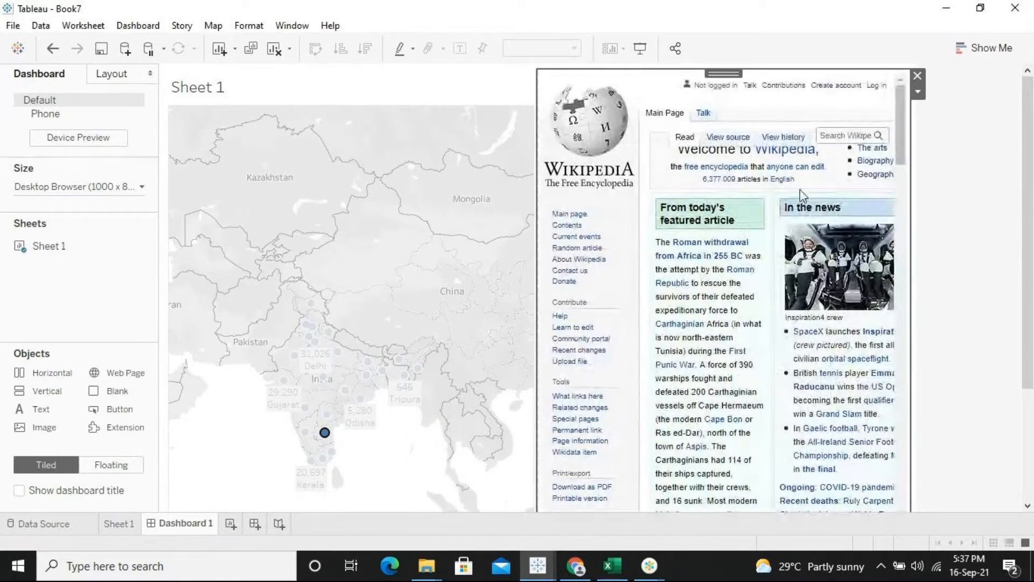
- Edit the dashboard's Infromation URL action and save it with Select as its run trigger
{"action": "left_click", "coordinate": [912, 252]}
{"action": "left_click_drag", "start_coordinate": [910, 246], "coordinate": [914, 106]}
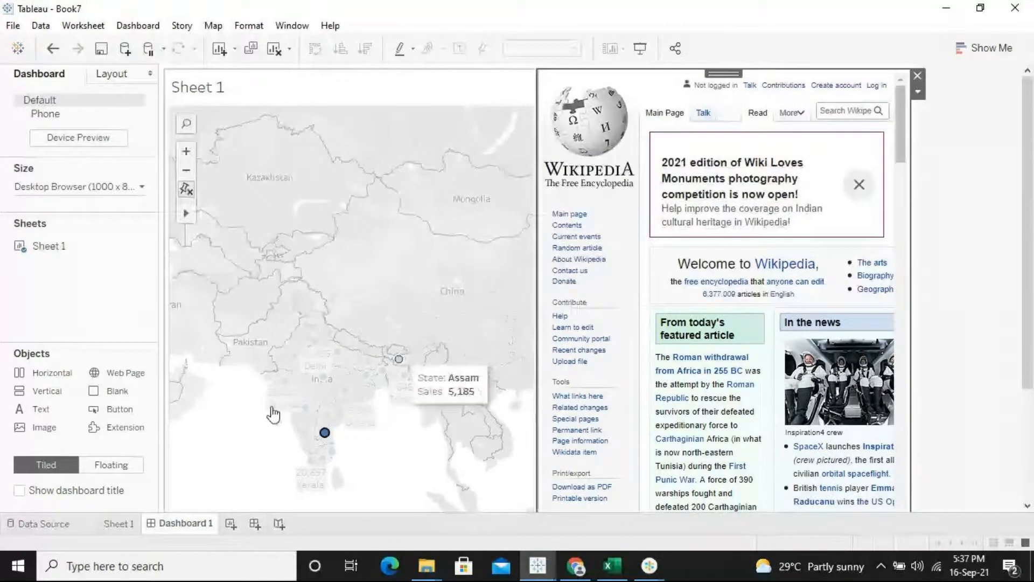
{"action": "left_click", "coordinate": [141, 30]}
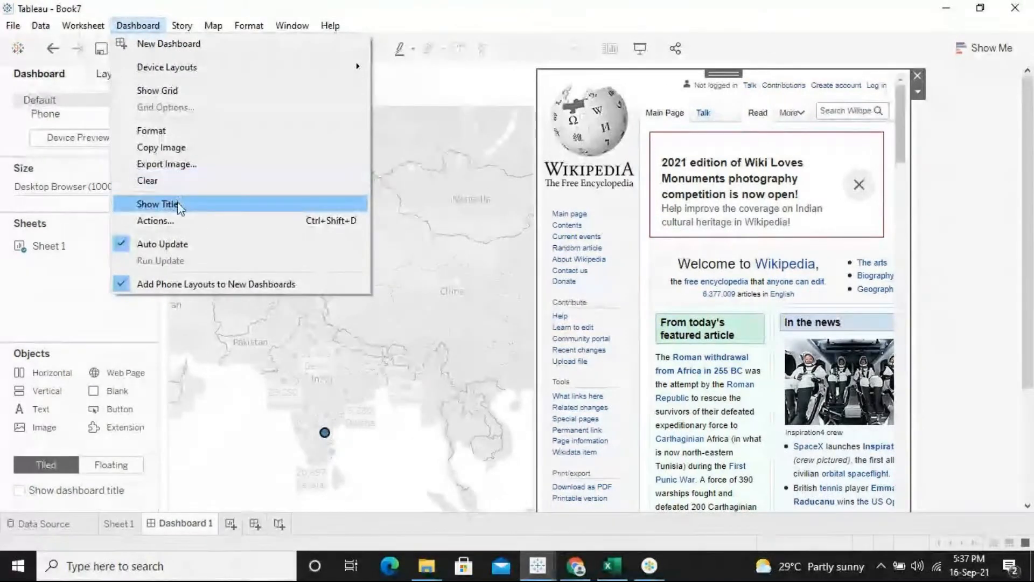
{"action": "left_click", "coordinate": [182, 221]}
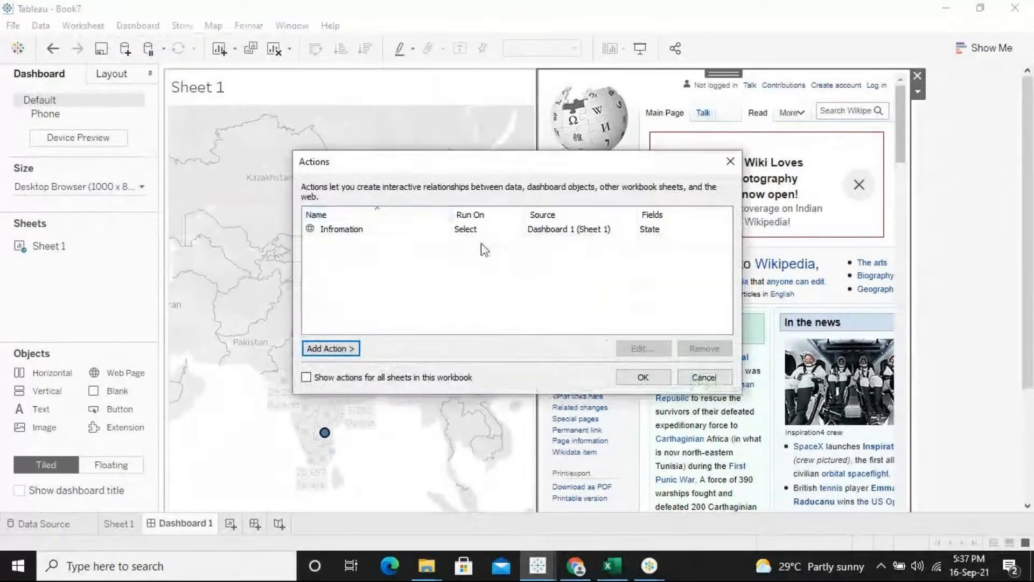
{"action": "left_click", "coordinate": [432, 230]}
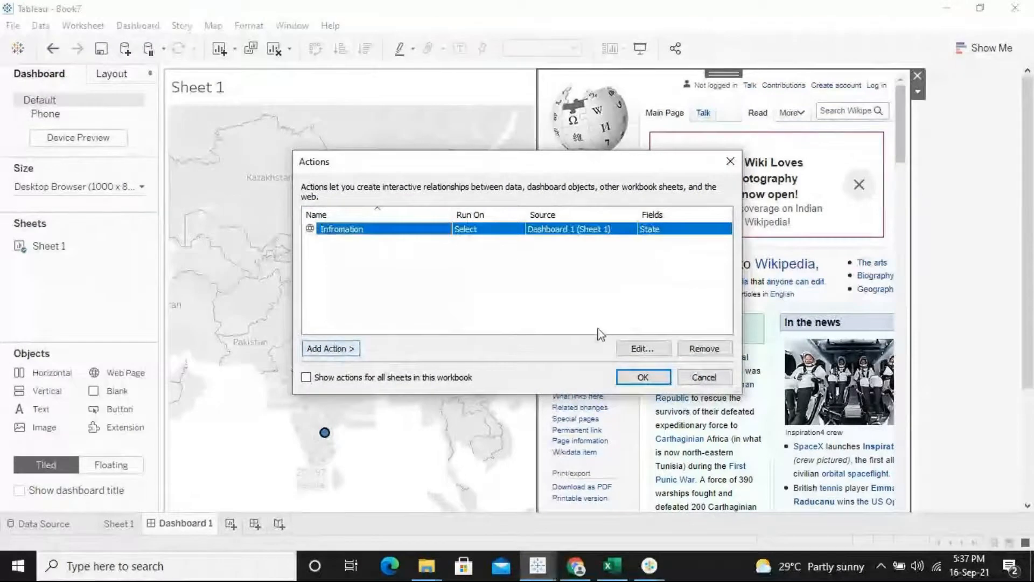
{"action": "left_click", "coordinate": [641, 348]}
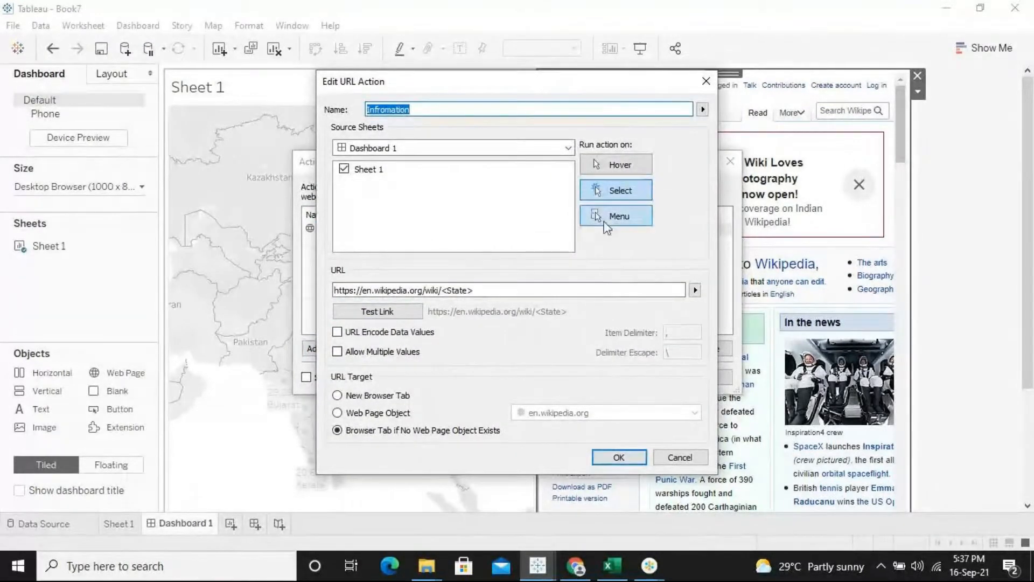
{"action": "left_click", "coordinate": [620, 185]}
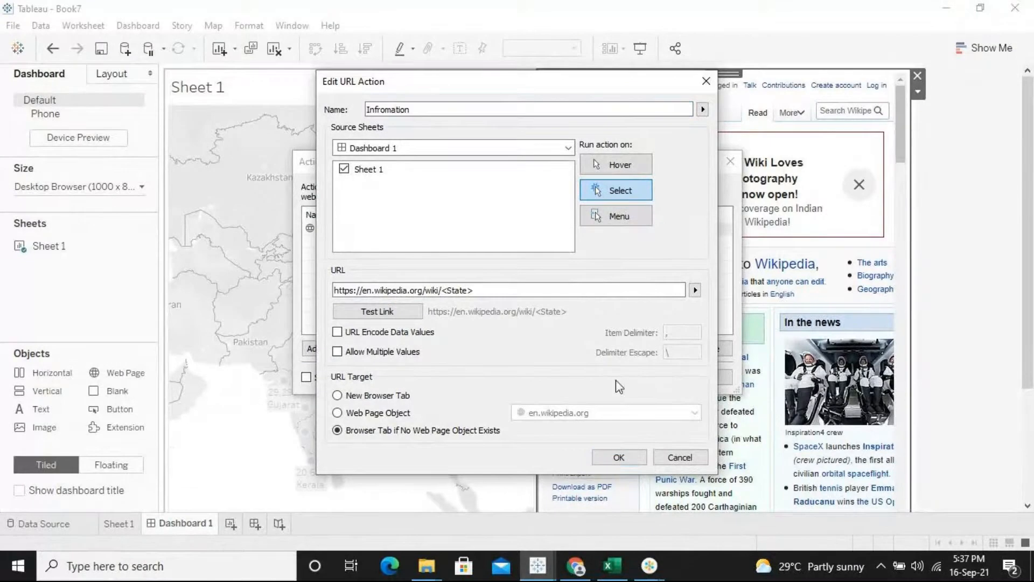
{"action": "left_click", "coordinate": [619, 459]}
{"action": "left_click", "coordinate": [643, 377]}
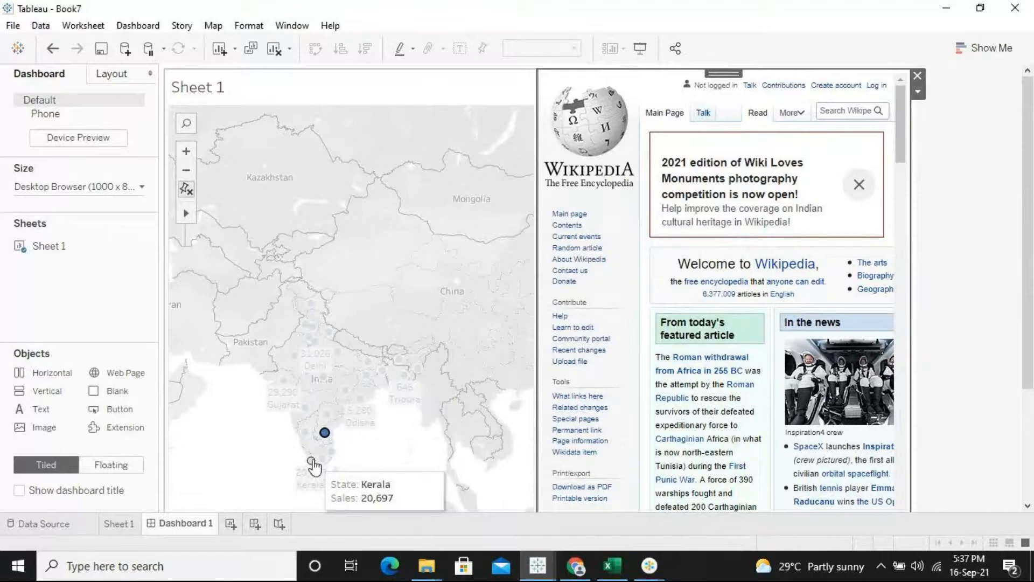
- Test the URL action by selecting the Kerala, Karnataka, Delhi, Rajasthan and Chhattisgarh marks on the dashboard map
{"action": "left_click", "coordinate": [311, 461]}
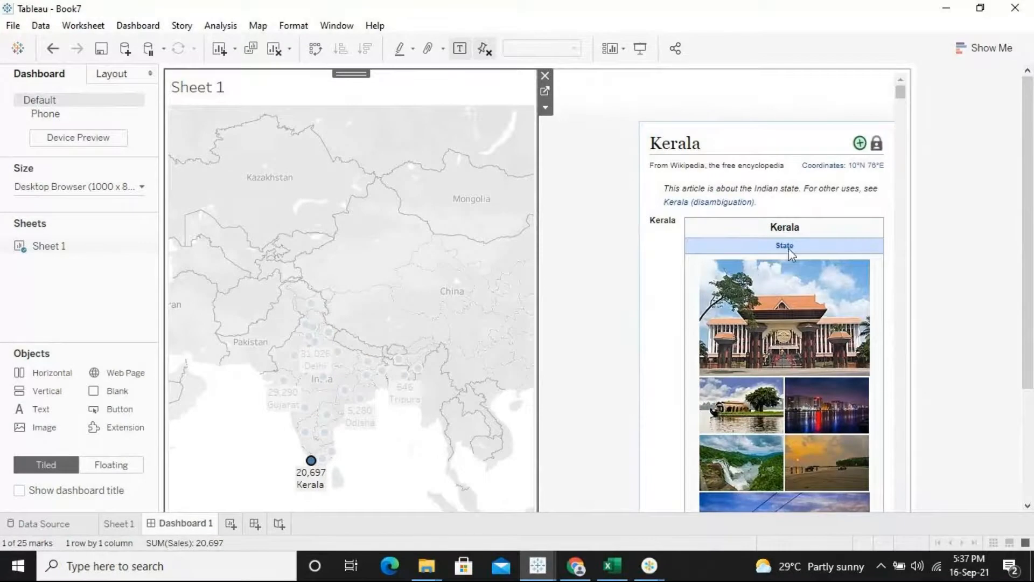
{"action": "left_click", "coordinate": [305, 434]}
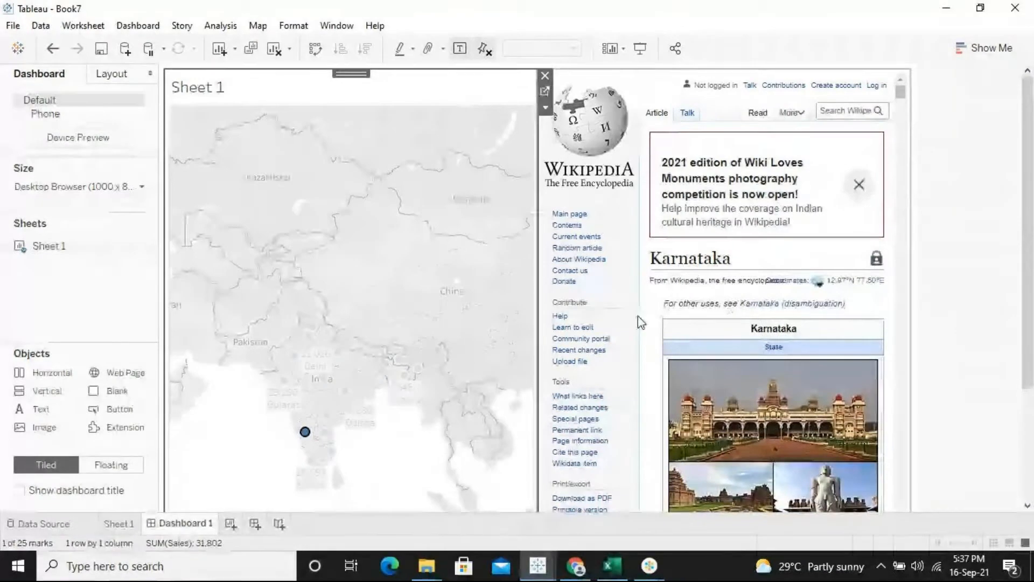
{"action": "left_click", "coordinate": [315, 342]}
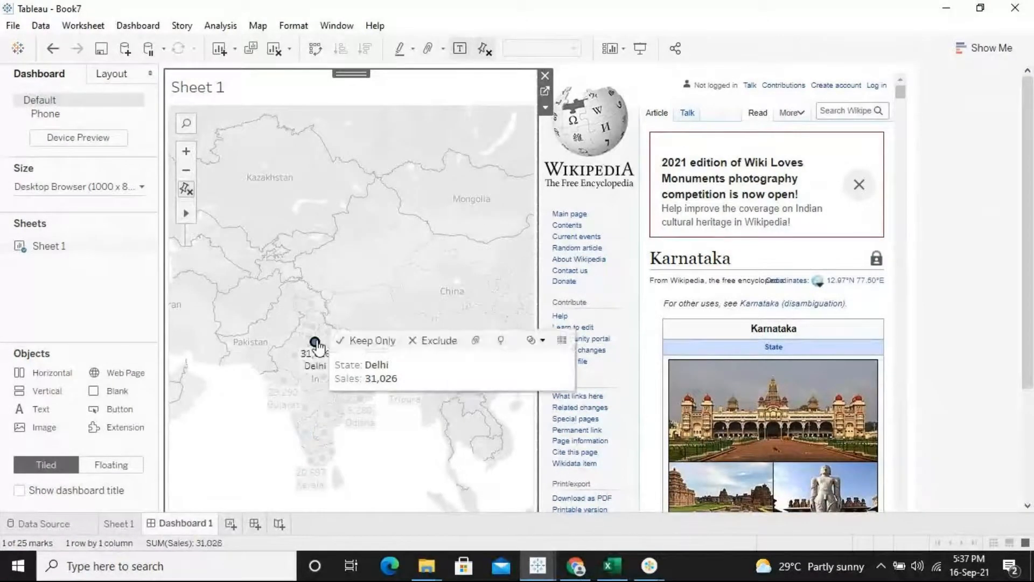
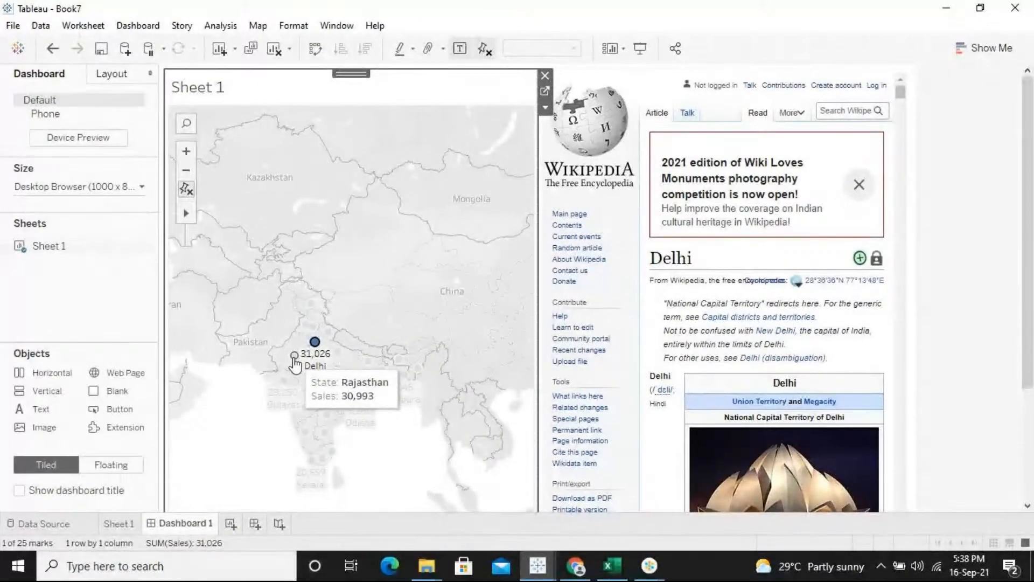
{"action": "left_click", "coordinate": [294, 356]}
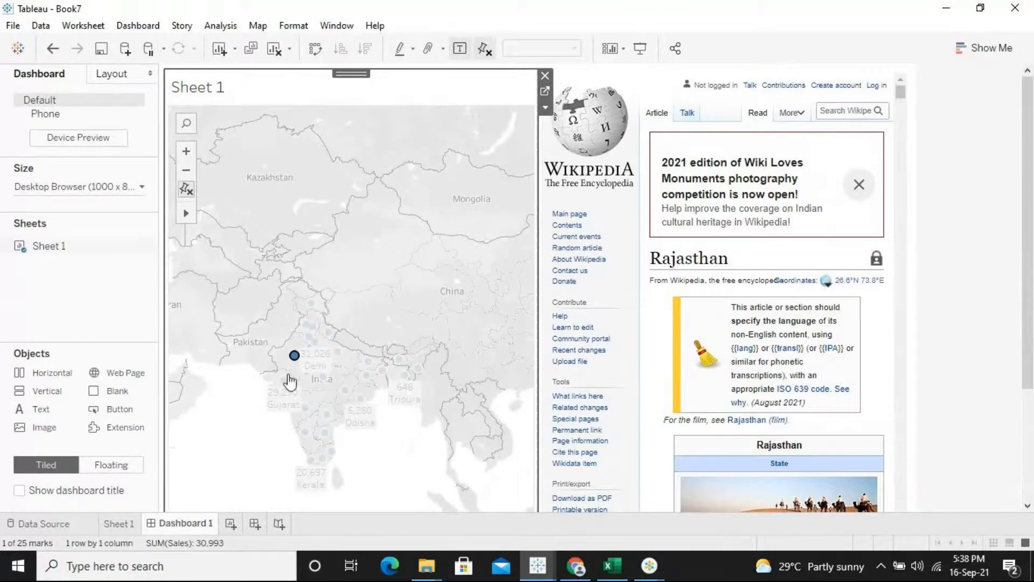
{"action": "left_click", "coordinate": [345, 391]}
{"action": "left_click", "coordinate": [346, 391]}
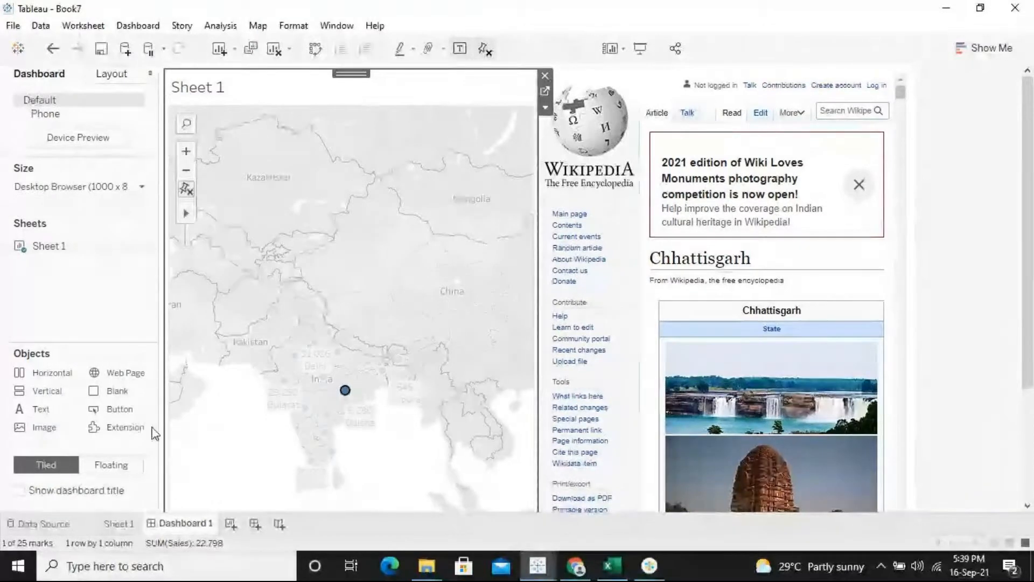
- Open Sheet 1 and select the Andhra Pradesh, Karnataka, Kerala and Tamil Nadu marks together on the map
{"action": "left_click", "coordinate": [119, 523]}
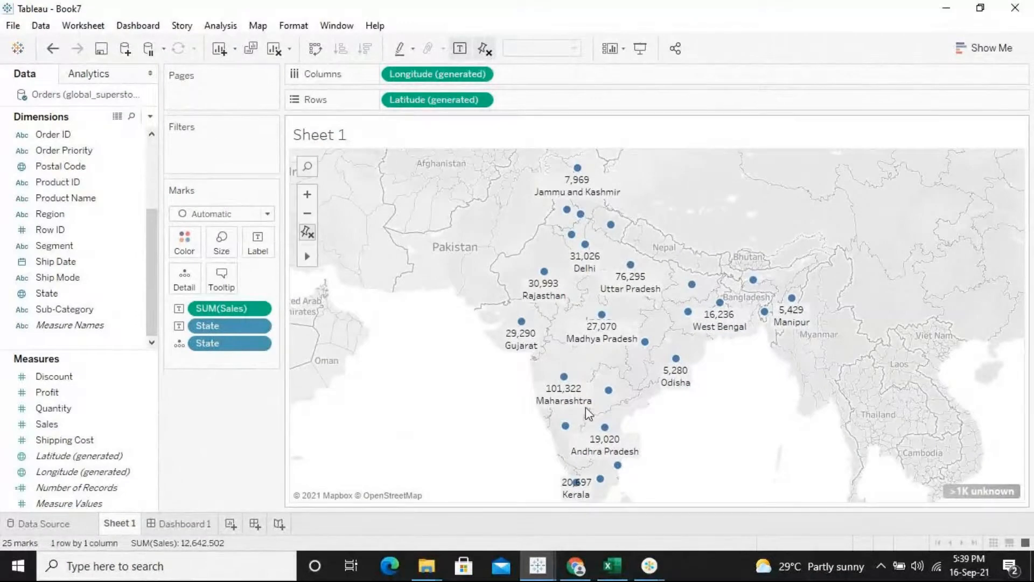
{"action": "mouse_move", "coordinate": [308, 258]}
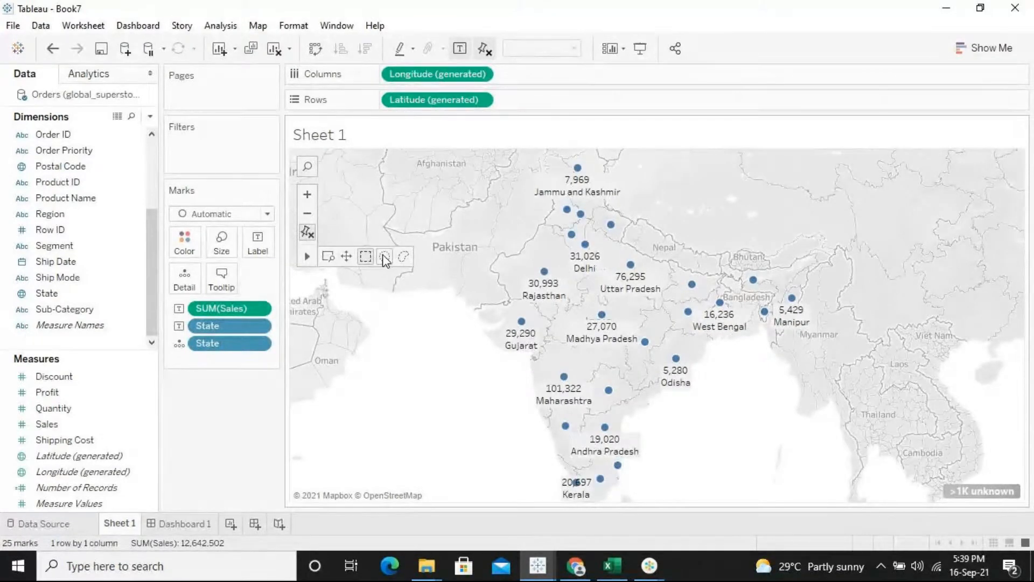
{"action": "left_click_drag", "start_coordinate": [569, 411], "coordinate": [607, 453]}
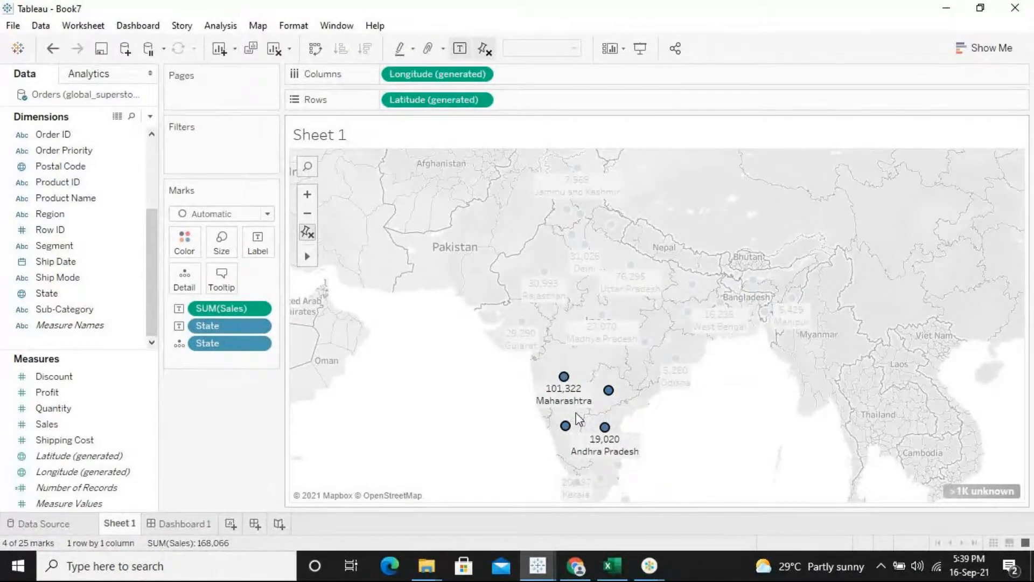
{"action": "left_click", "coordinate": [697, 462]}
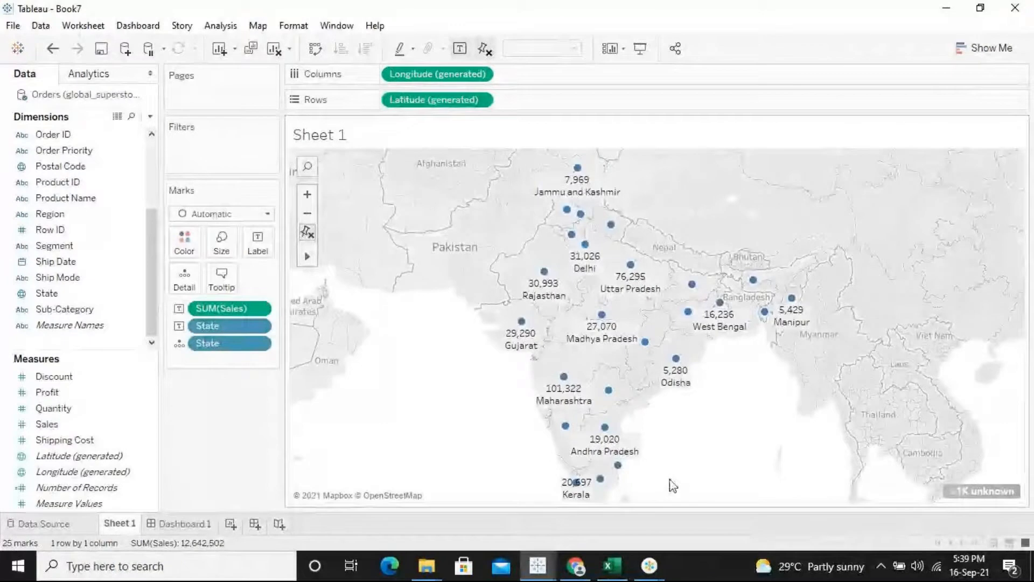
{"action": "left_click_drag", "start_coordinate": [581, 459], "coordinate": [612, 493]}
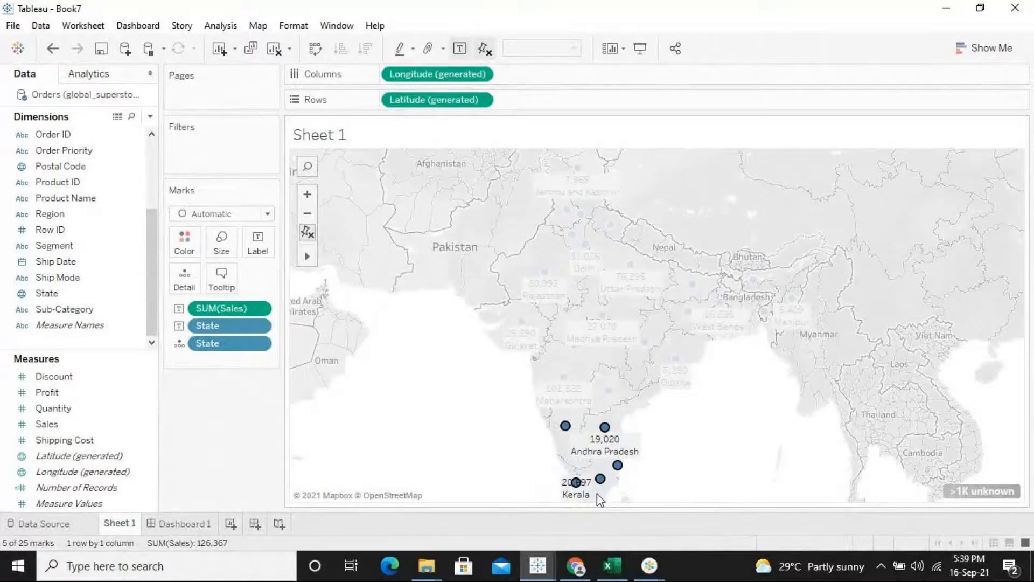
{"action": "mouse_move", "coordinate": [587, 463]}
{"action": "left_click", "coordinate": [544, 454]}
{"action": "left_click_drag", "start_coordinate": [564, 446], "coordinate": [602, 489]}
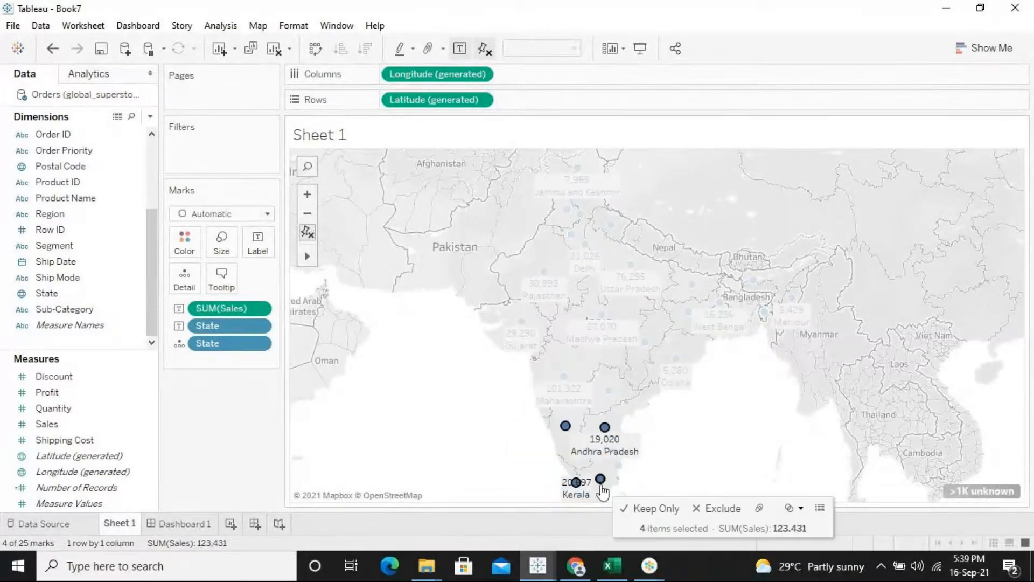
- Create a set named Group1 from the four selected southern states, then clear the map selection
{"action": "left_click", "coordinate": [793, 513]}
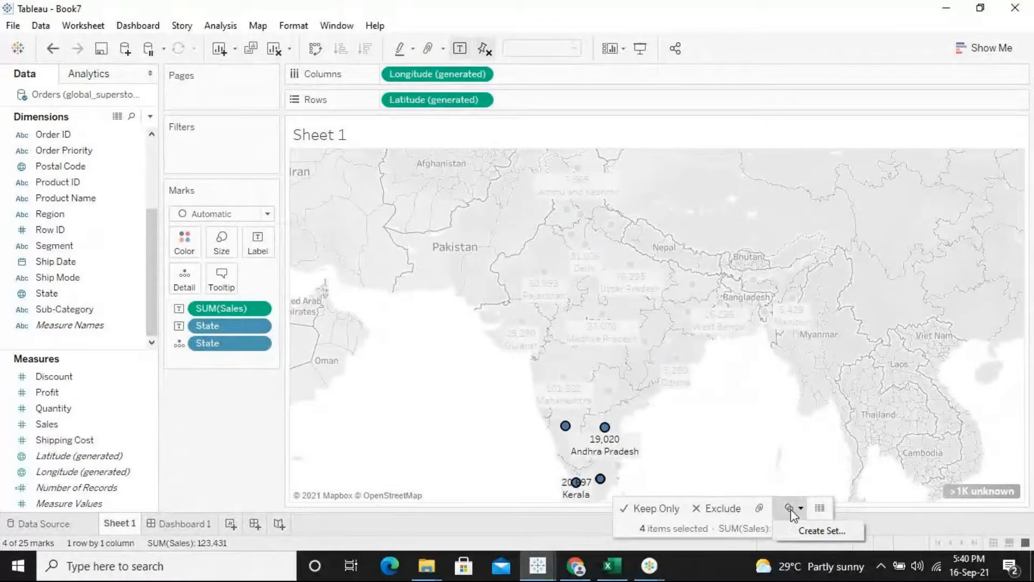
{"action": "left_click", "coordinate": [819, 529]}
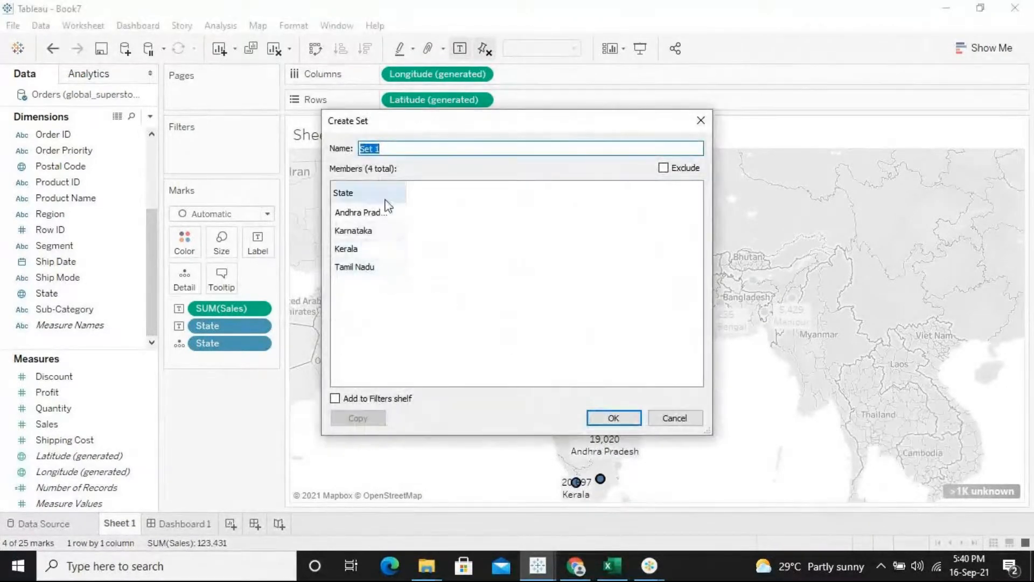
{"action": "type", "text": "G"}
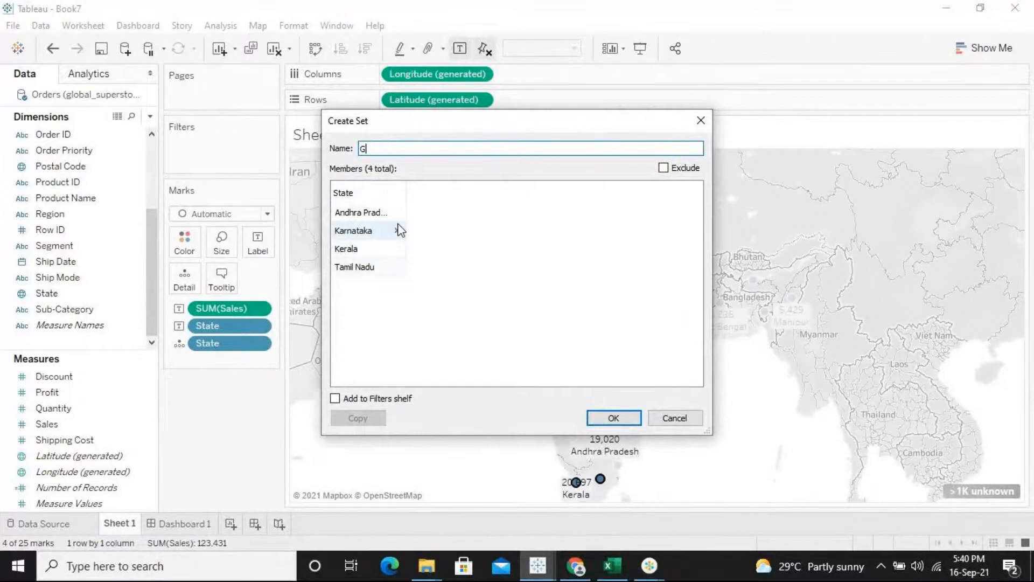
{"action": "type", "text": "roup1"}
{"action": "left_click", "coordinate": [622, 416]}
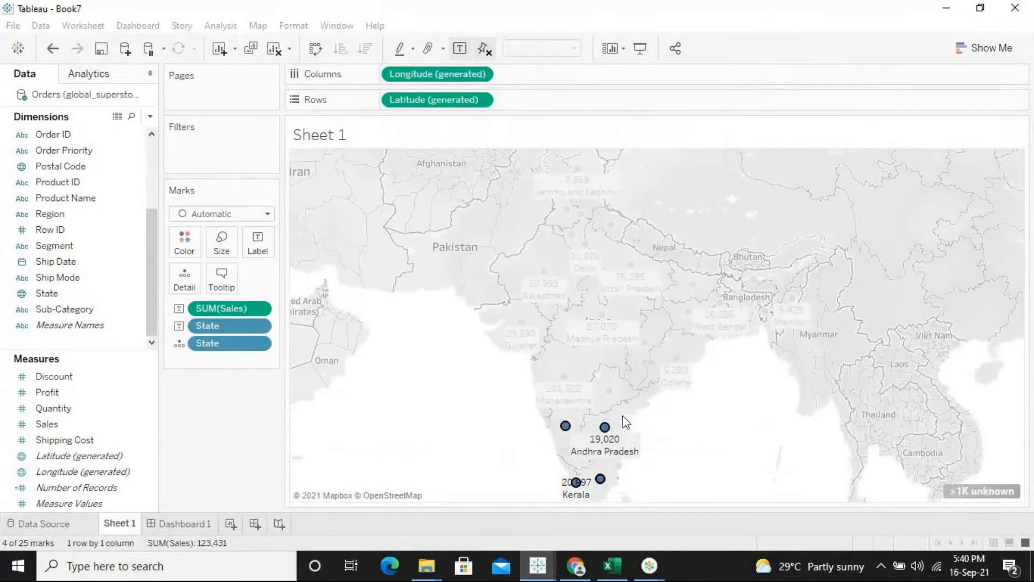
{"action": "left_click", "coordinate": [714, 479]}
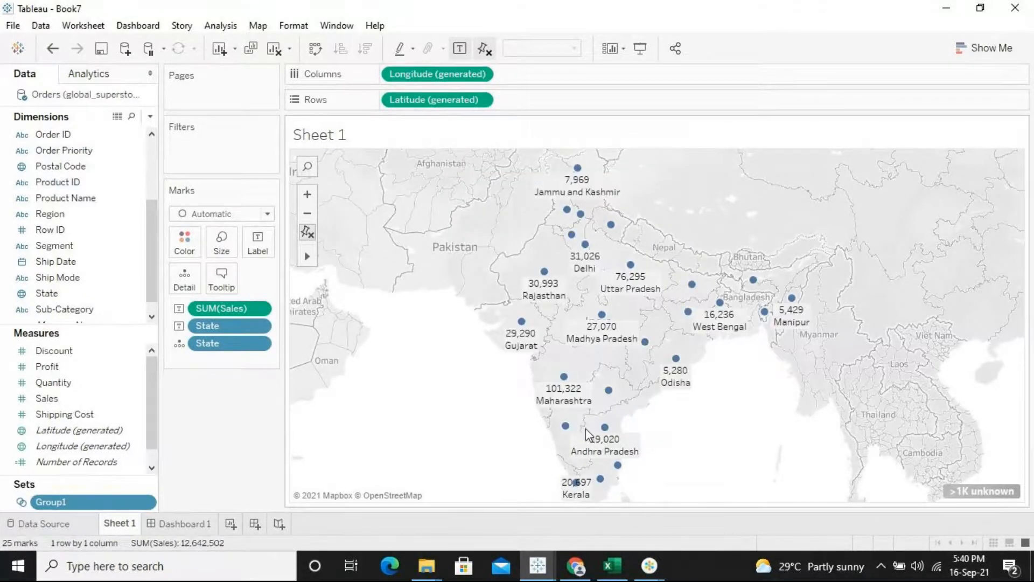
- Colour the map marks by State and convert the symbol map into a filled map
{"action": "mouse_move", "coordinate": [590, 493]}
{"action": "left_click_drag", "start_coordinate": [153, 245], "coordinate": [137, 358]}
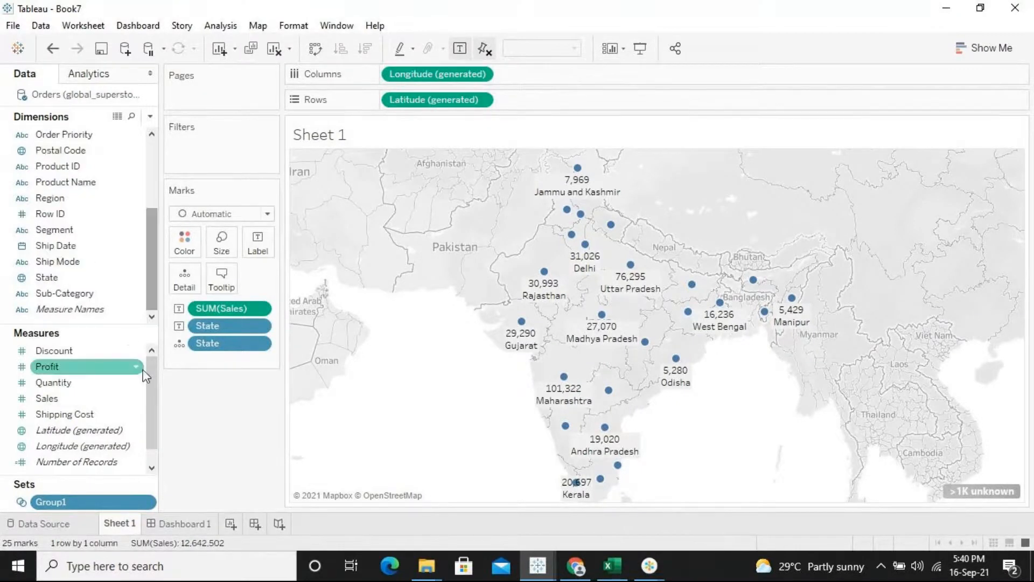
{"action": "left_click_drag", "start_coordinate": [159, 398], "coordinate": [146, 521]}
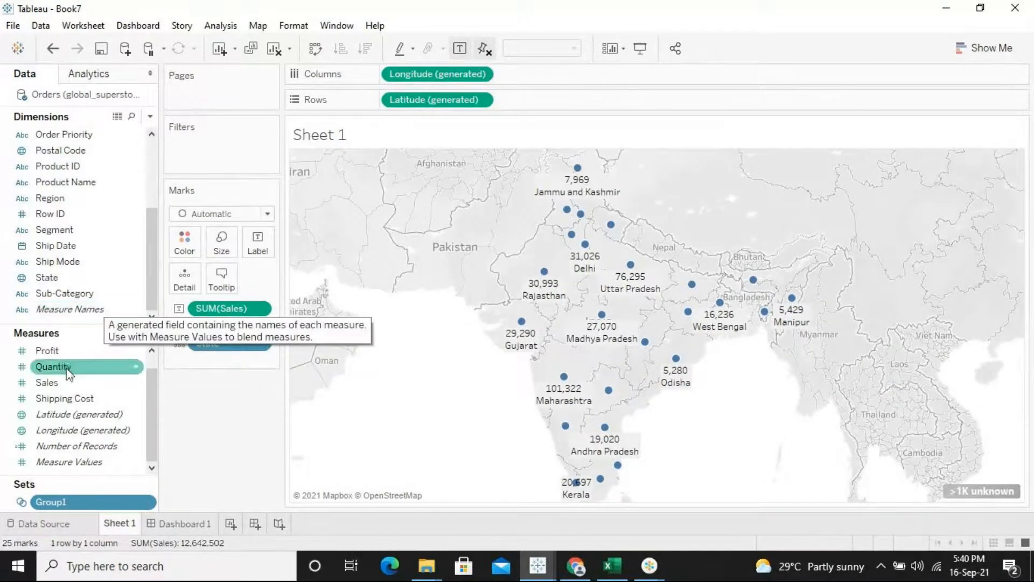
{"action": "left_click_drag", "start_coordinate": [47, 277], "coordinate": [189, 242]}
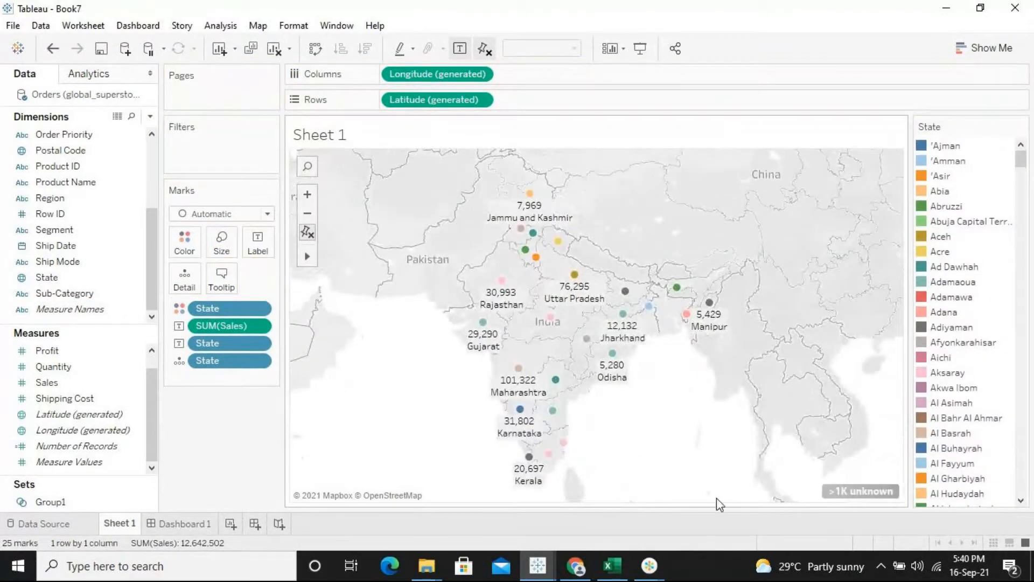
{"action": "left_click", "coordinate": [979, 51]}
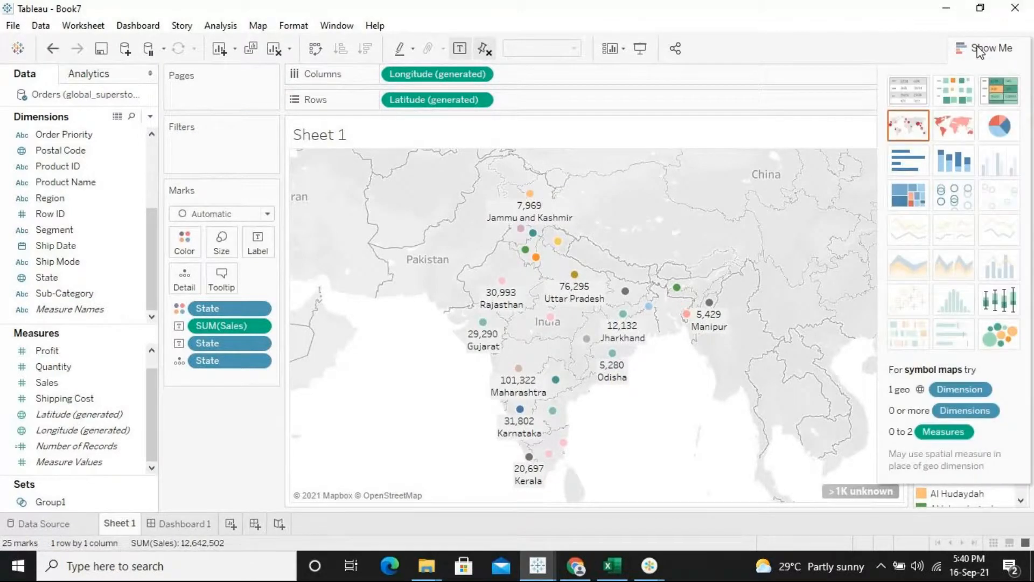
{"action": "left_click", "coordinate": [963, 126]}
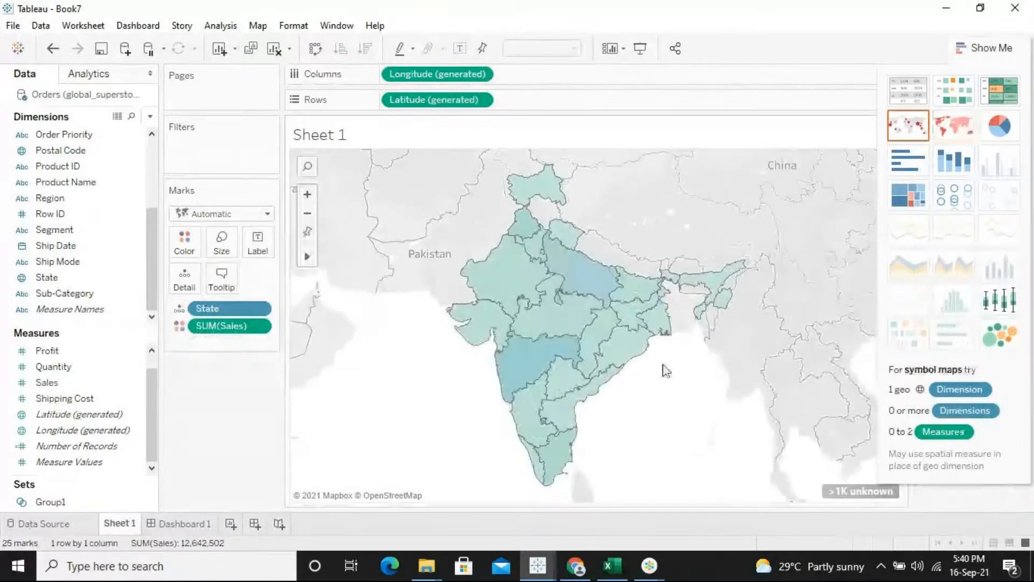
- Select the southern states on the filled map and delete the Group1 set from the data fields
{"action": "left_click_drag", "start_coordinate": [623, 401], "coordinate": [565, 460]}
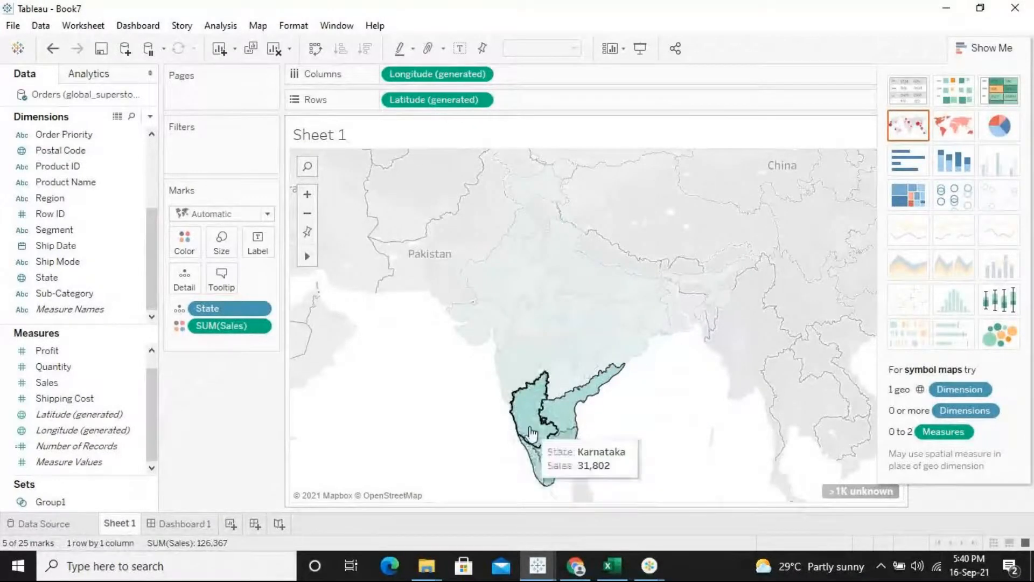
{"action": "mouse_move", "coordinate": [533, 433]}
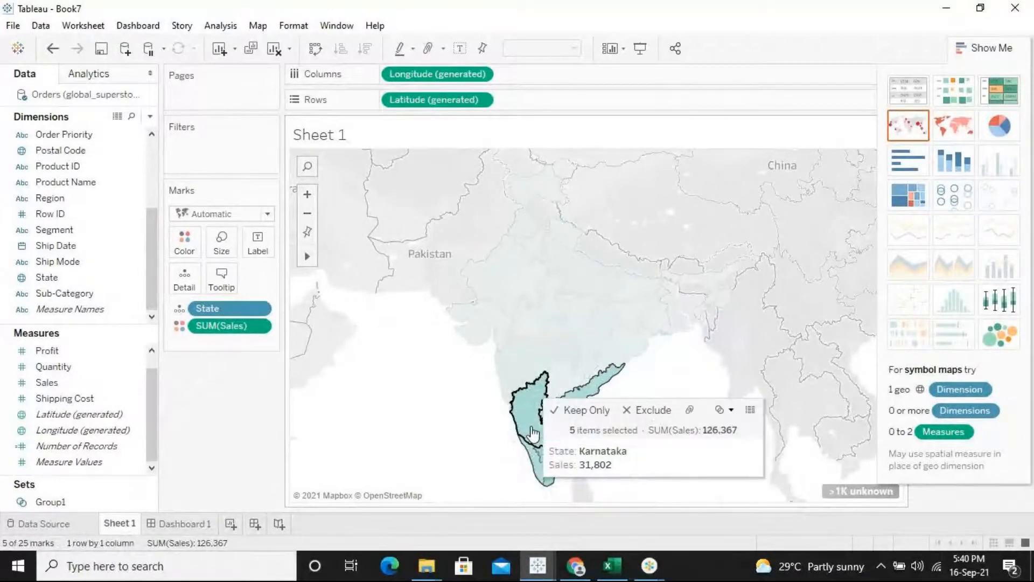
{"action": "left_click", "coordinate": [76, 502]}
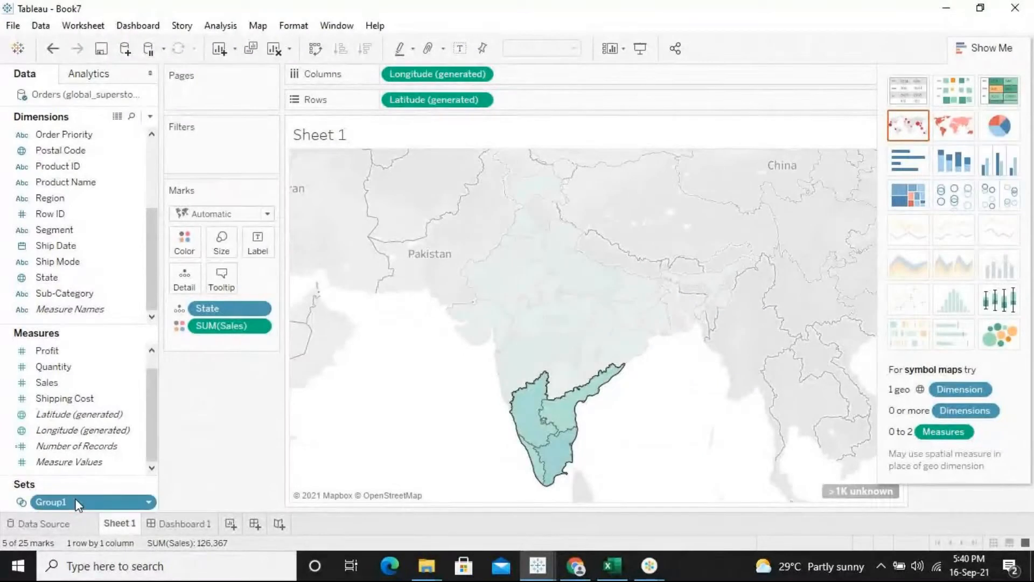
{"action": "right_click", "coordinate": [76, 500]}
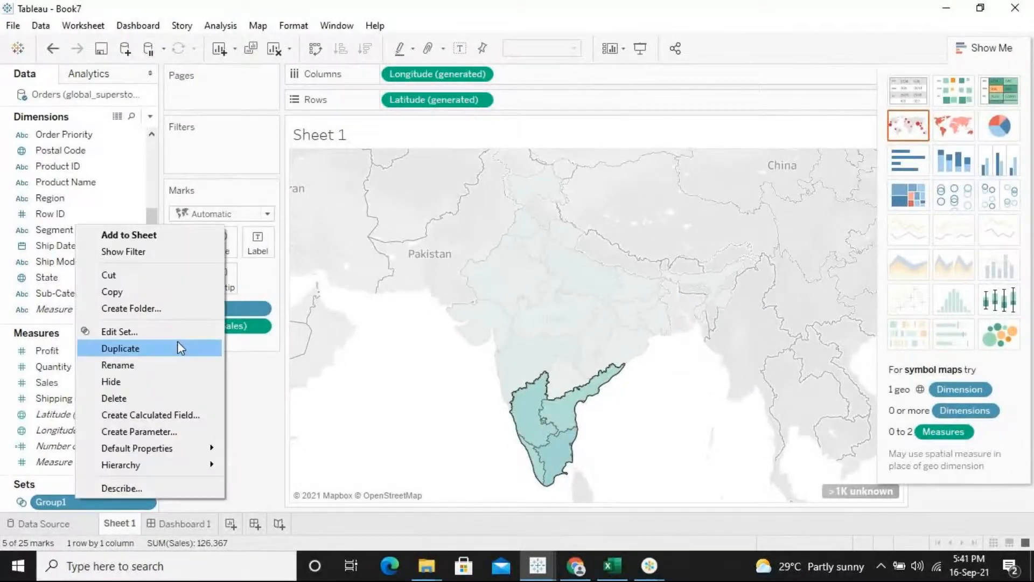
{"action": "left_click", "coordinate": [151, 398]}
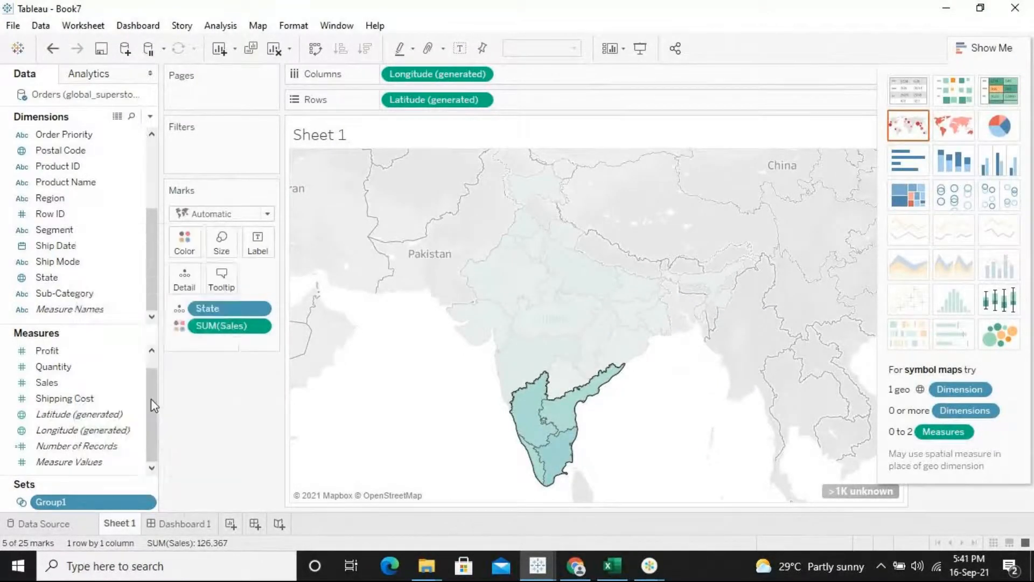
- Select the five southern states, including Andhra Pradesh, Karnataka and Kerala, on the filled map and group them
{"action": "left_click", "coordinate": [458, 464]}
{"action": "left_click_drag", "start_coordinate": [531, 420], "coordinate": [577, 472]}
{"action": "right_click", "coordinate": [558, 463]}
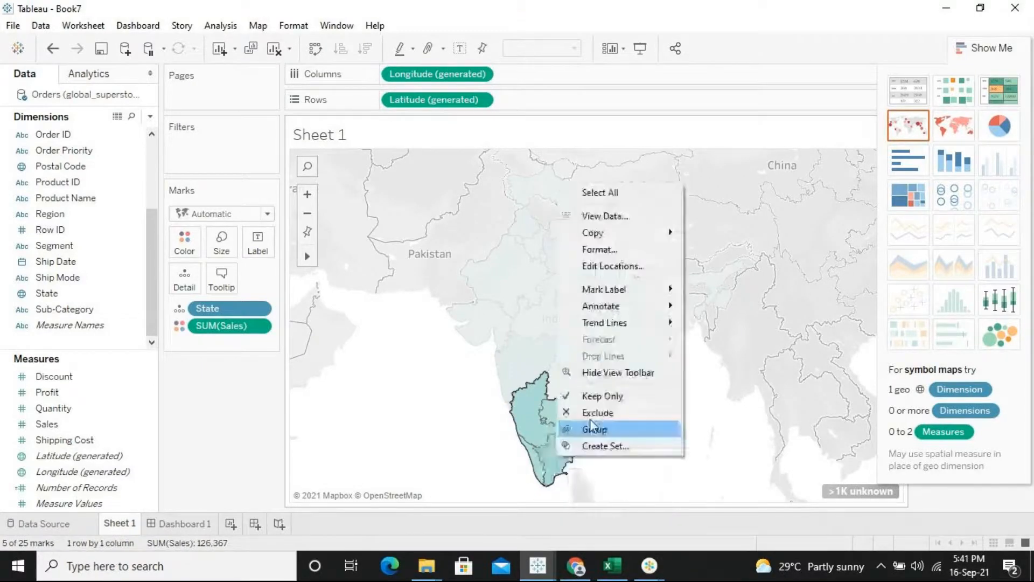
{"action": "left_click", "coordinate": [587, 394]}
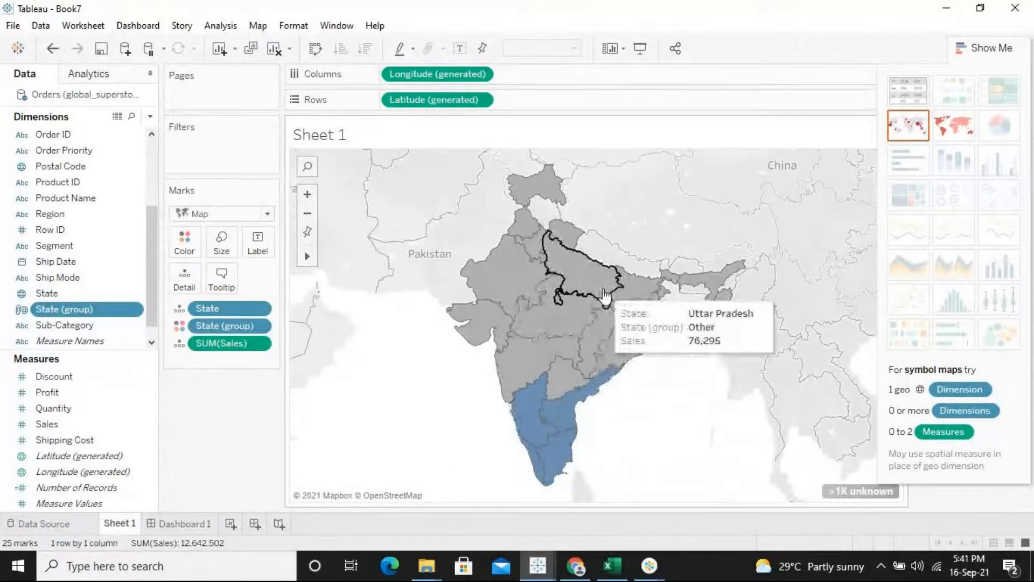
- Group Bihar, Chhattisgarh, Jharkhand, Madhya Pradesh and Uttar Pradesh as a second state group, and clear the map selection
{"action": "left_click_drag", "start_coordinate": [603, 282], "coordinate": [628, 312]}
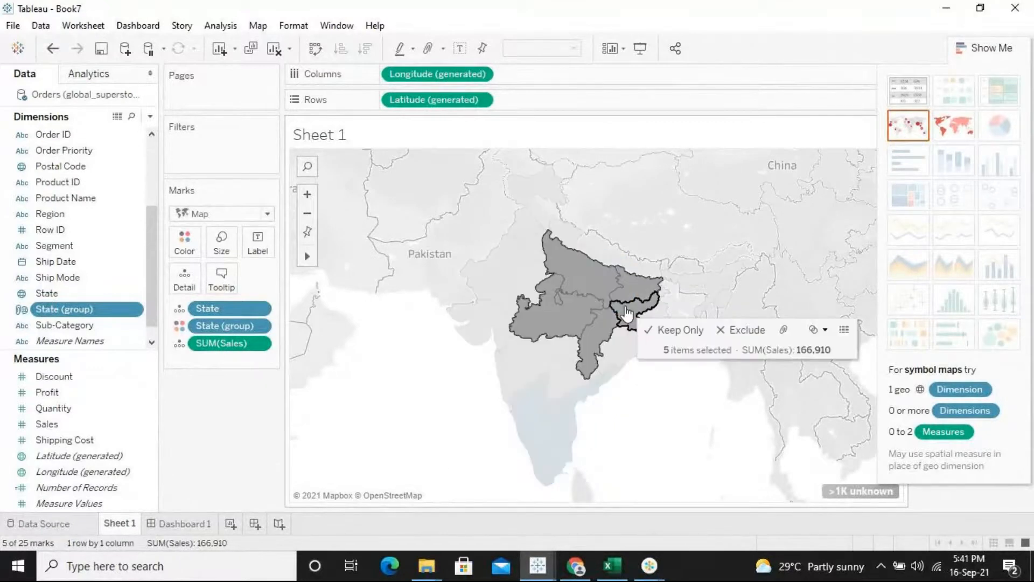
{"action": "right_click", "coordinate": [598, 297]}
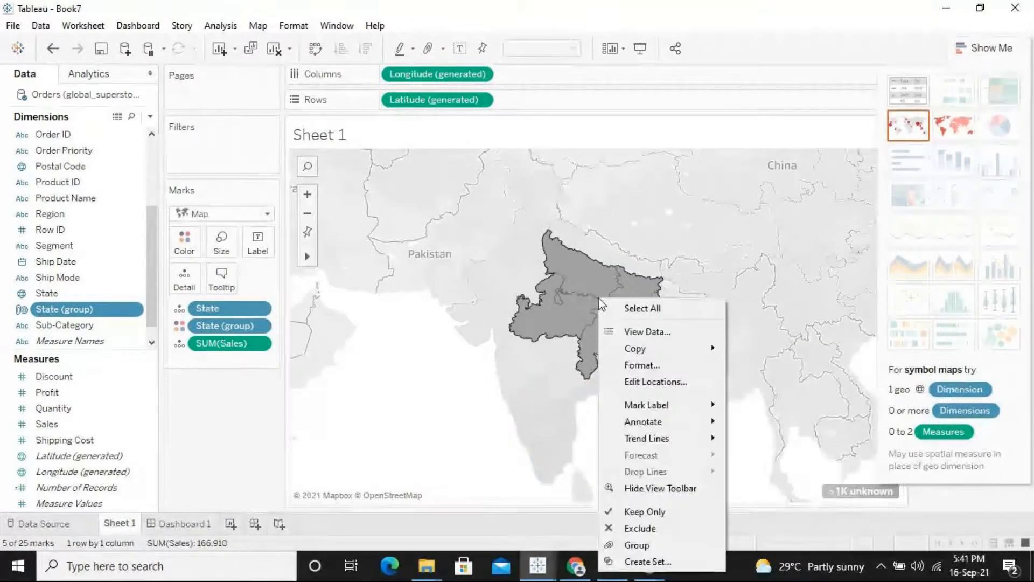
{"action": "left_click", "coordinate": [632, 549]}
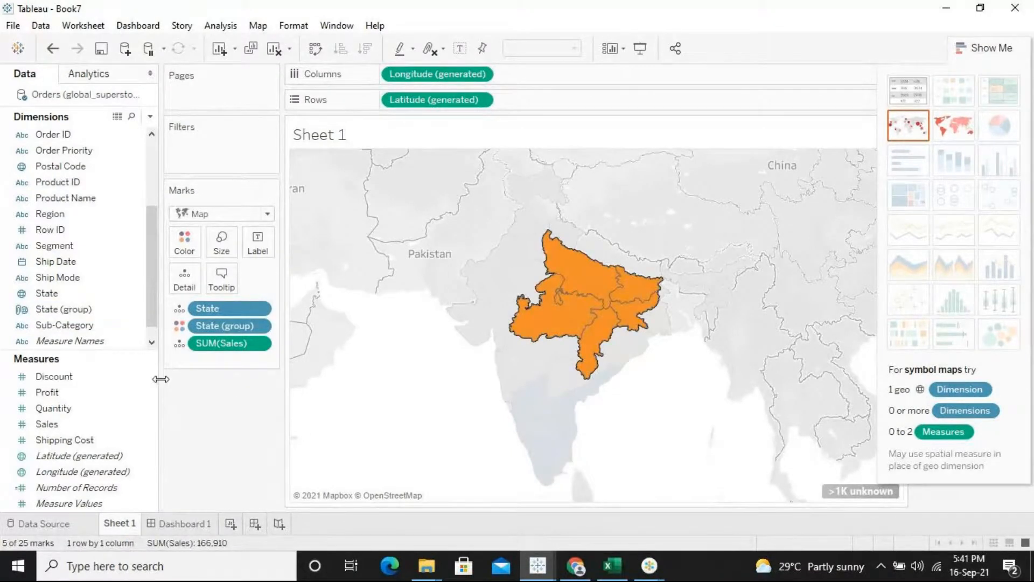
{"action": "left_click", "coordinate": [152, 342]}
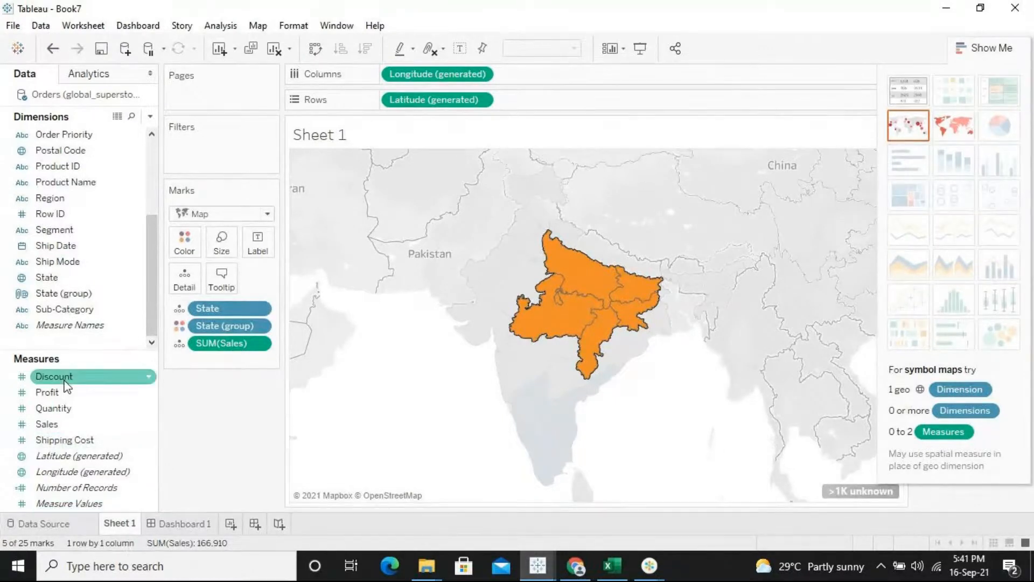
{"action": "left_click", "coordinate": [447, 438]}
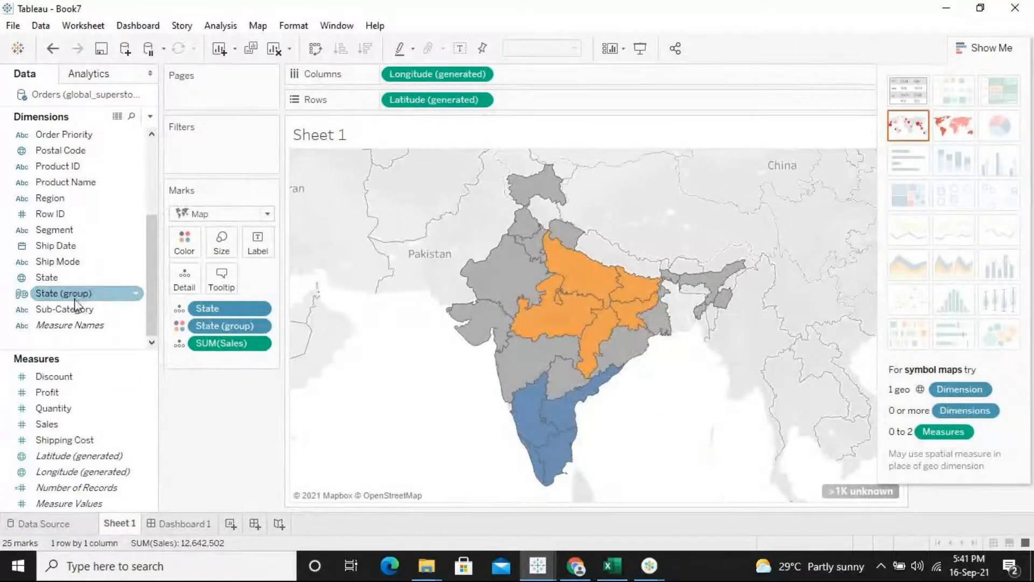
- Add the State (group) field to the map view once more from the dimensions
{"action": "left_click", "coordinate": [136, 295]}
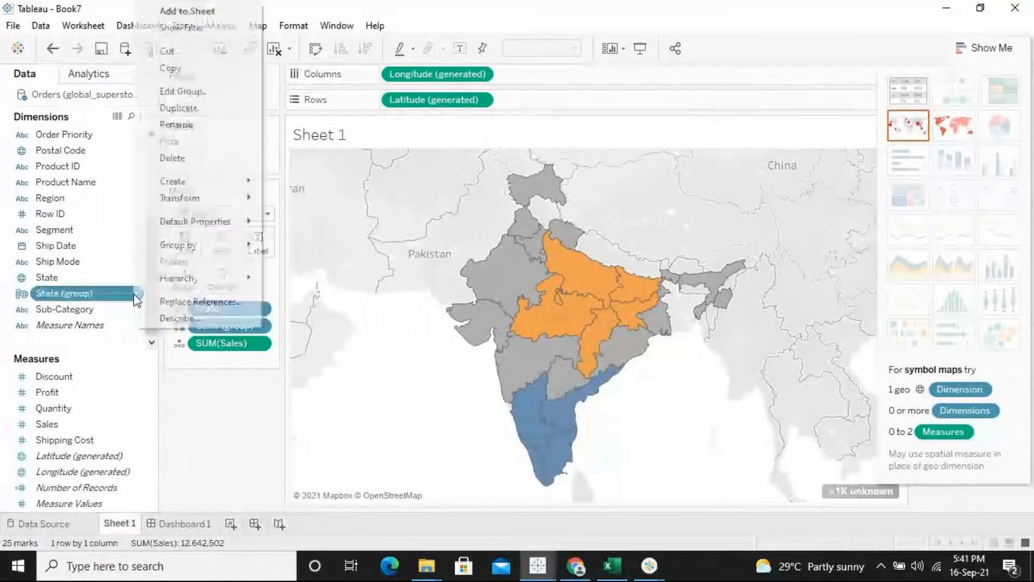
{"action": "left_click", "coordinate": [21, 295]}
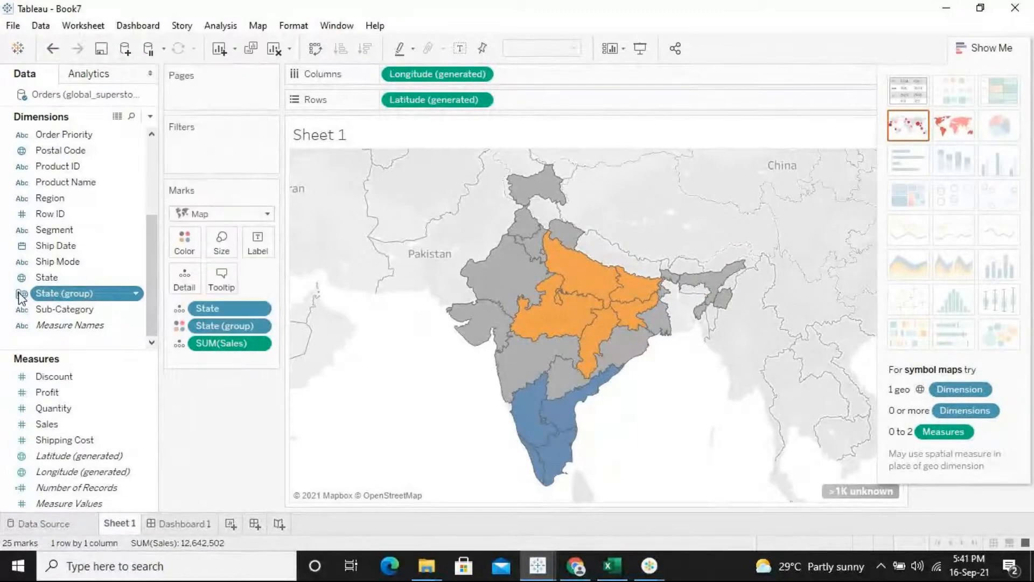
{"action": "double_click", "coordinate": [21, 295]}
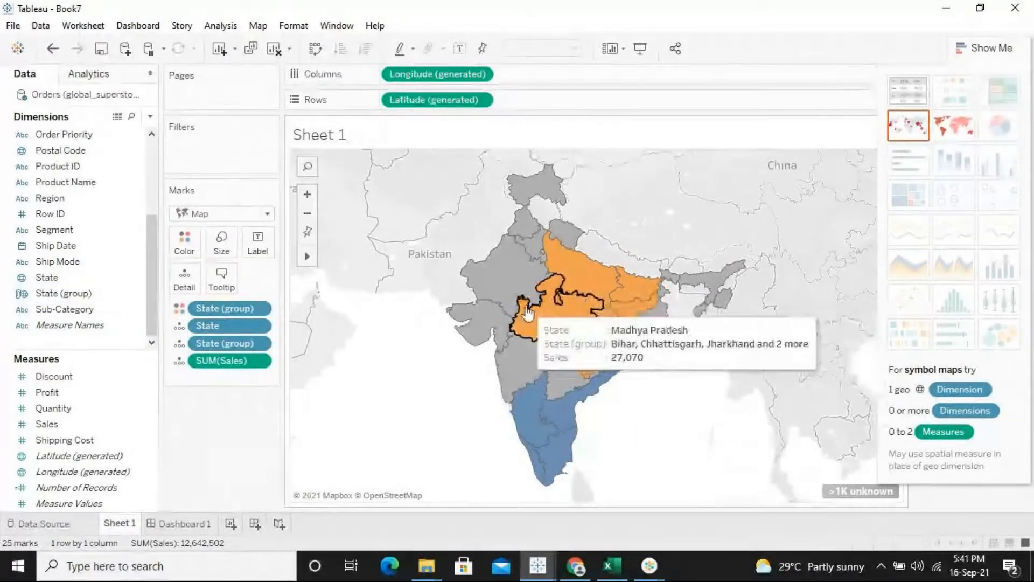
- Create a set named GG from Haryana, Punjab and Rajasthan on the map, and clear the selection
{"action": "left_click_drag", "start_coordinate": [451, 269], "coordinate": [520, 266]}
{"action": "left_click", "coordinate": [485, 230]}
{"action": "left_click_drag", "start_coordinate": [483, 233], "coordinate": [512, 259]}
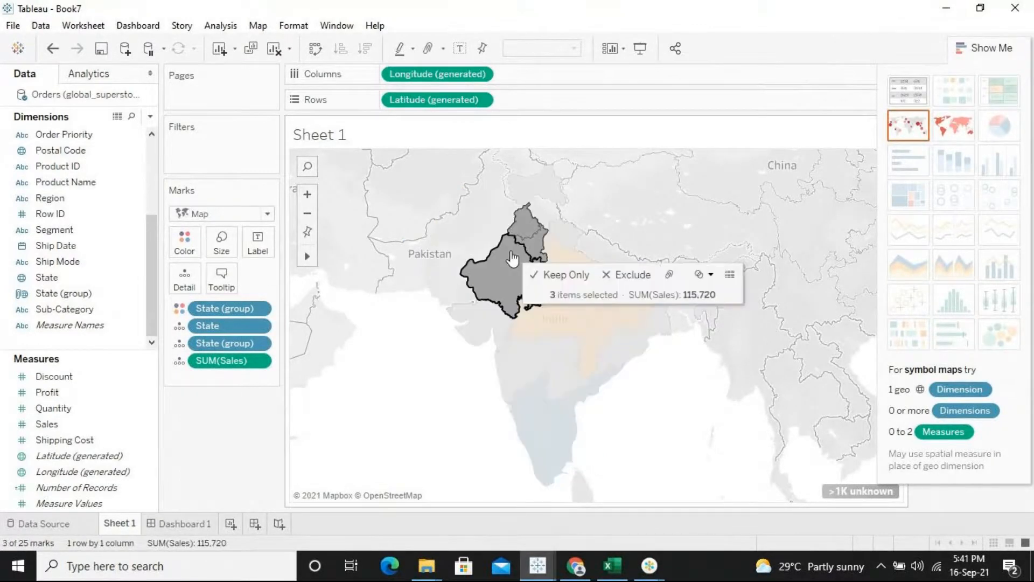
{"action": "left_click", "coordinate": [699, 276]}
{"action": "left_click", "coordinate": [707, 295]}
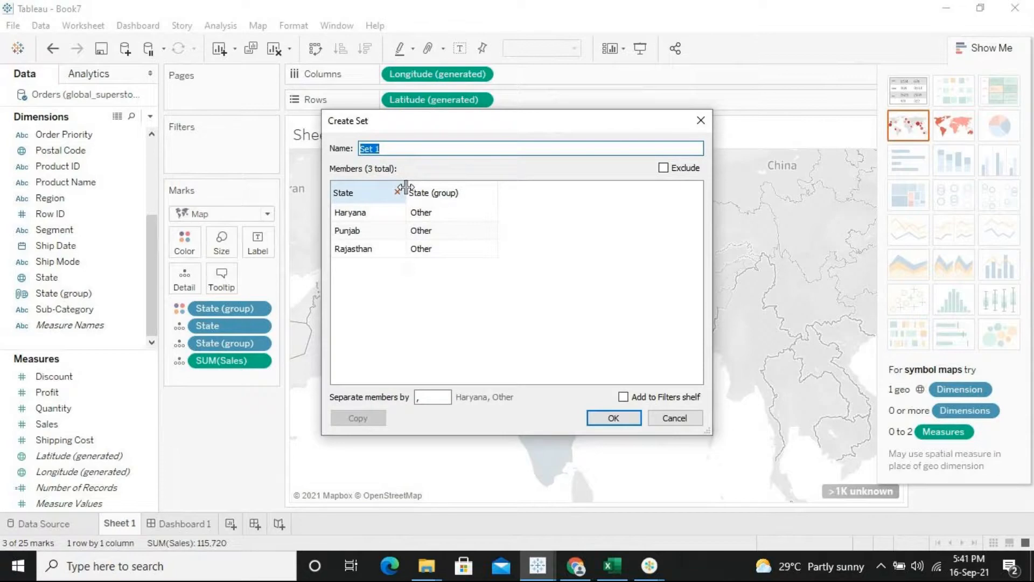
{"action": "type", "text": "GG"}
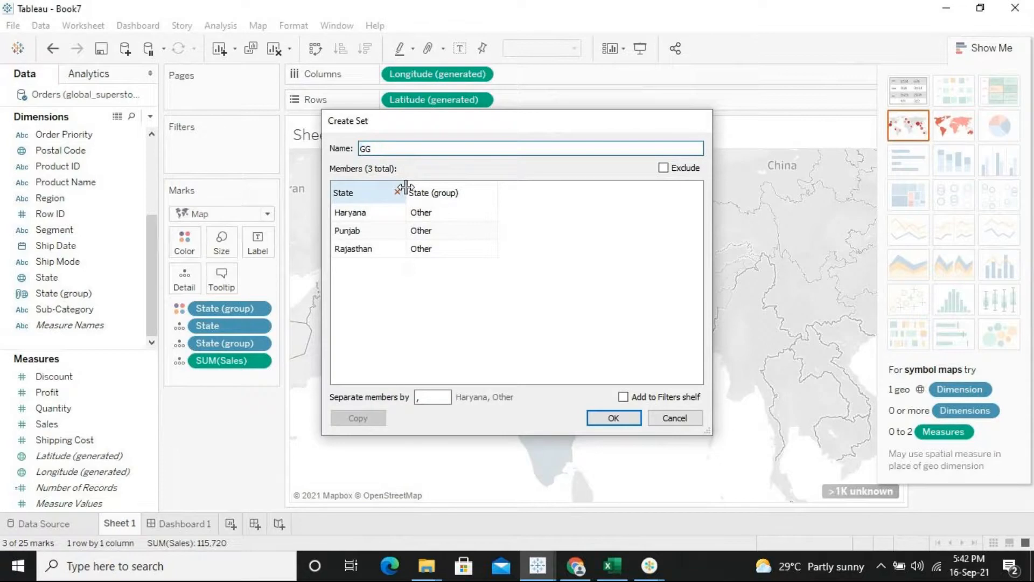
{"action": "key", "text": "Return"}
{"action": "left_click", "coordinate": [668, 217]}
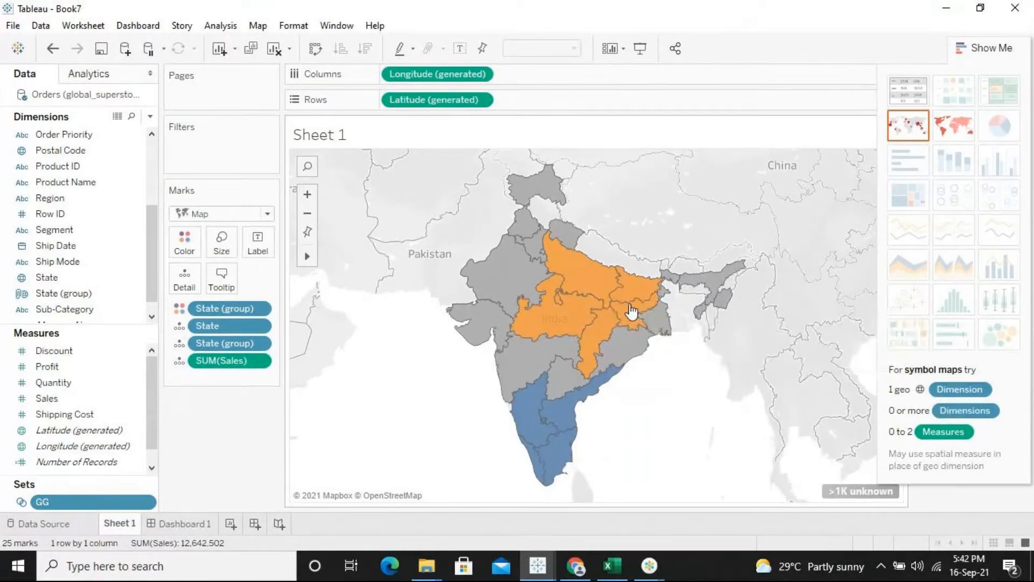
- Delete the GG set from the data fields
{"action": "mouse_move", "coordinate": [631, 312]}
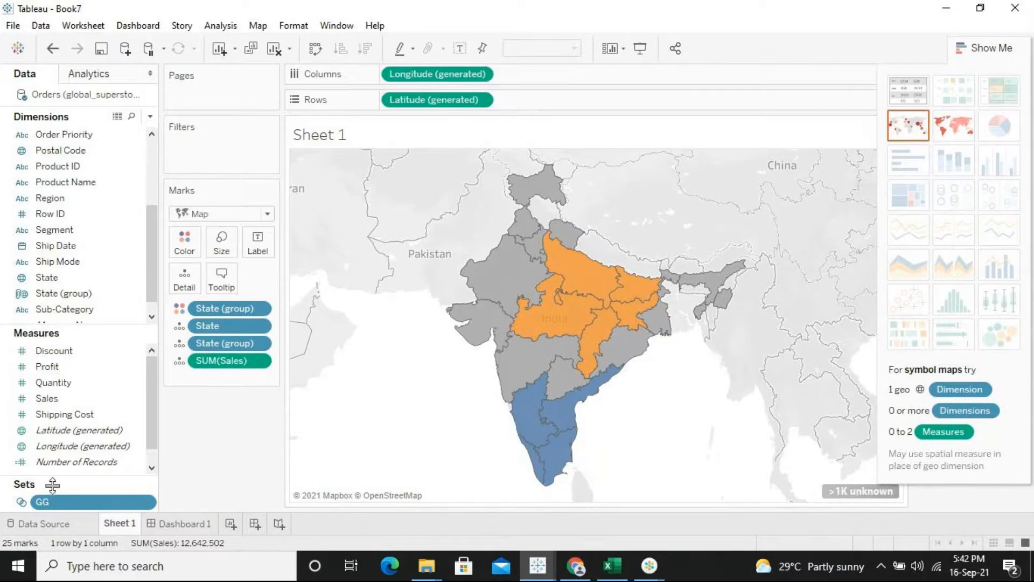
{"action": "right_click", "coordinate": [116, 501]}
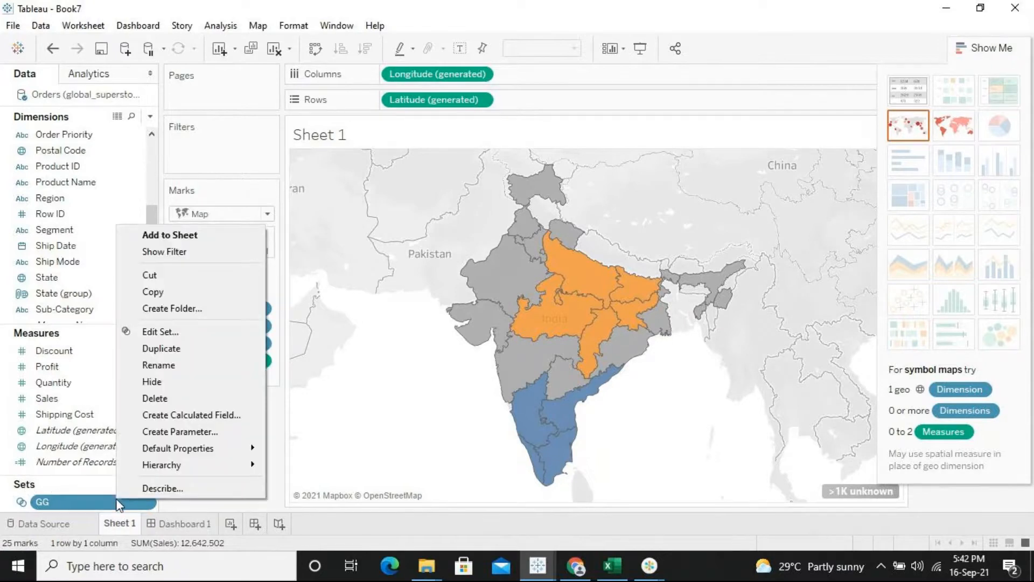
{"action": "left_click", "coordinate": [144, 398]}
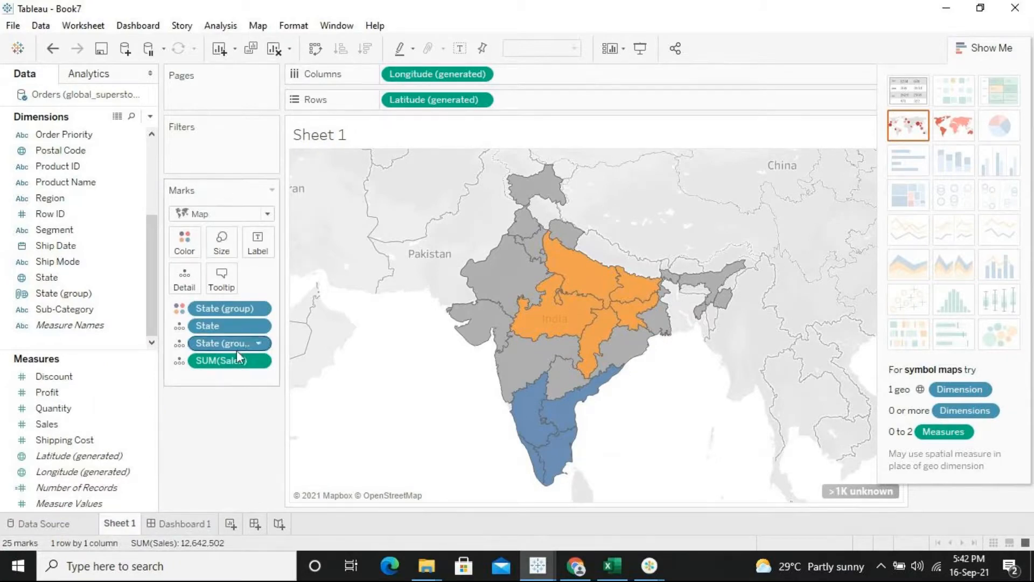
{"action": "left_click", "coordinate": [84, 295]}
{"action": "right_click", "coordinate": [84, 295]}
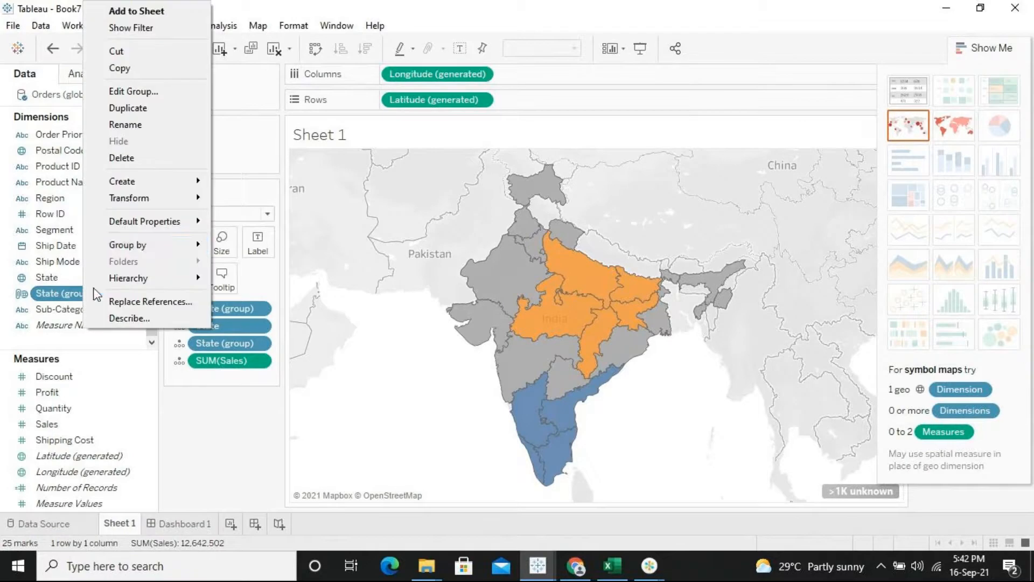
{"action": "left_click", "coordinate": [133, 161]}
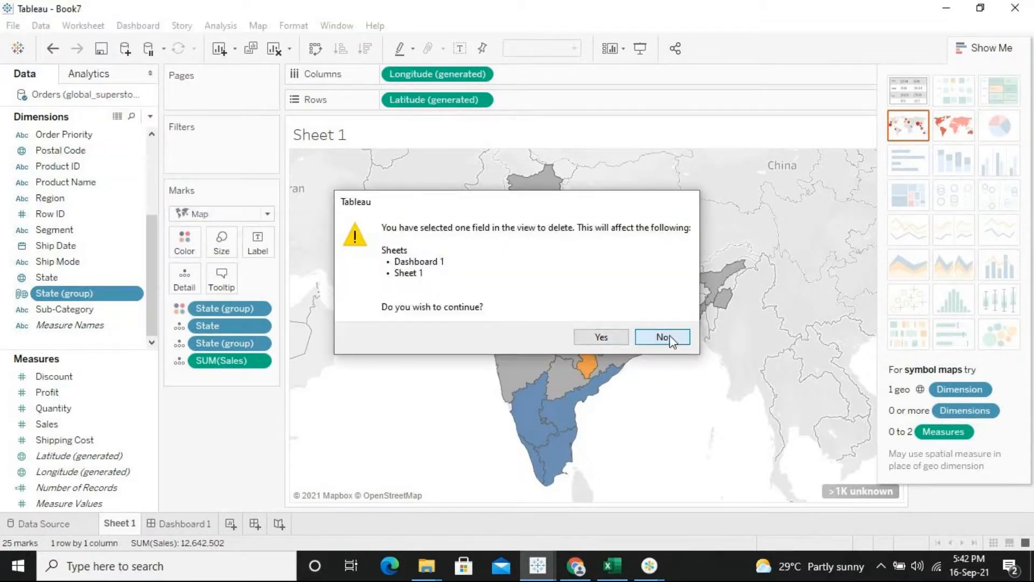
{"action": "left_click", "coordinate": [663, 338]}
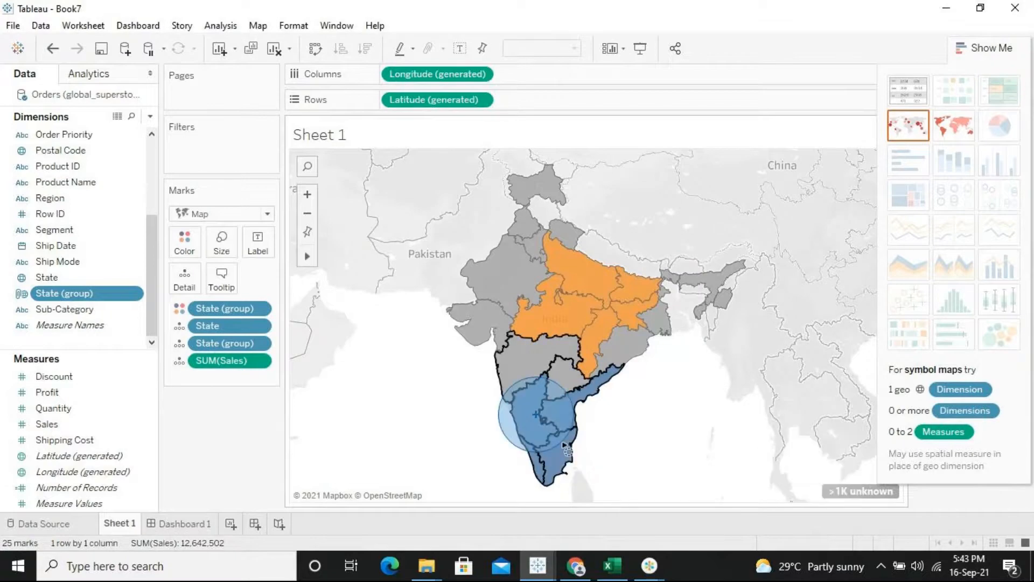
- Undo the added State (group) field and both state groupings, returning the map to its colouring by Sales
{"action": "left_click", "coordinate": [563, 443]}
{"action": "left_click", "coordinate": [554, 440]}
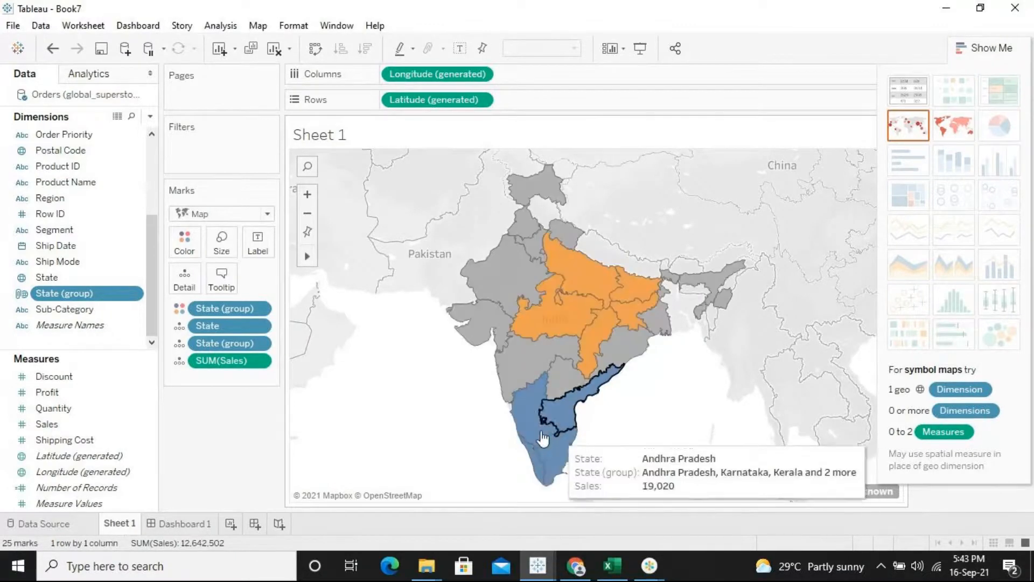
{"action": "left_click", "coordinate": [544, 439]}
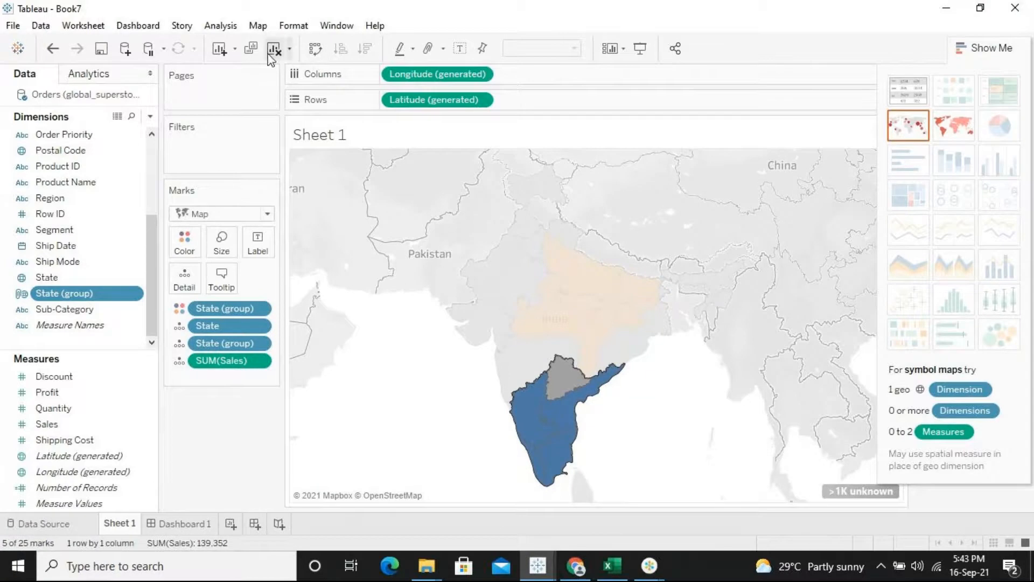
{"action": "left_click", "coordinate": [61, 50]}
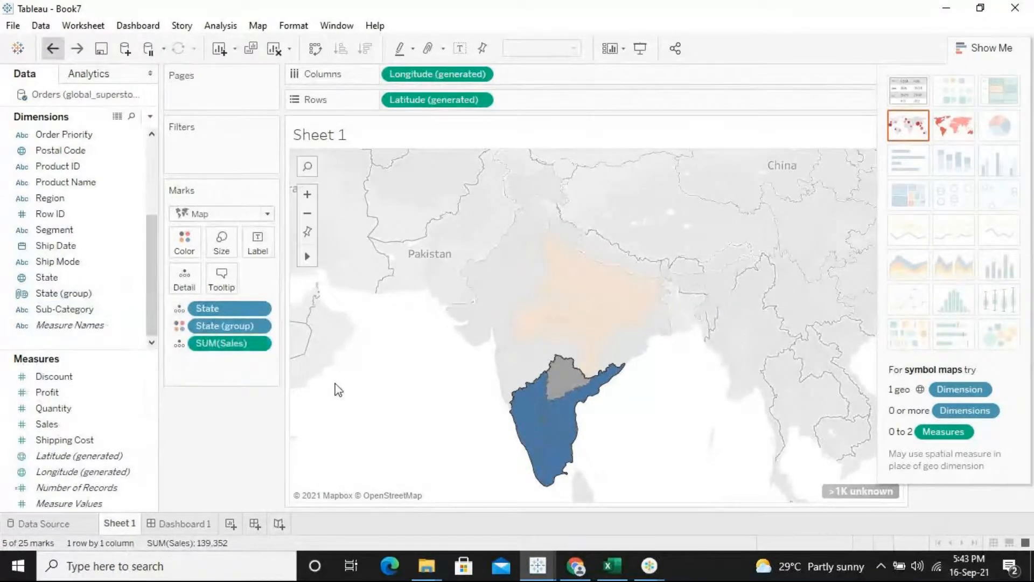
{"action": "key", "text": "ctrl+z"}
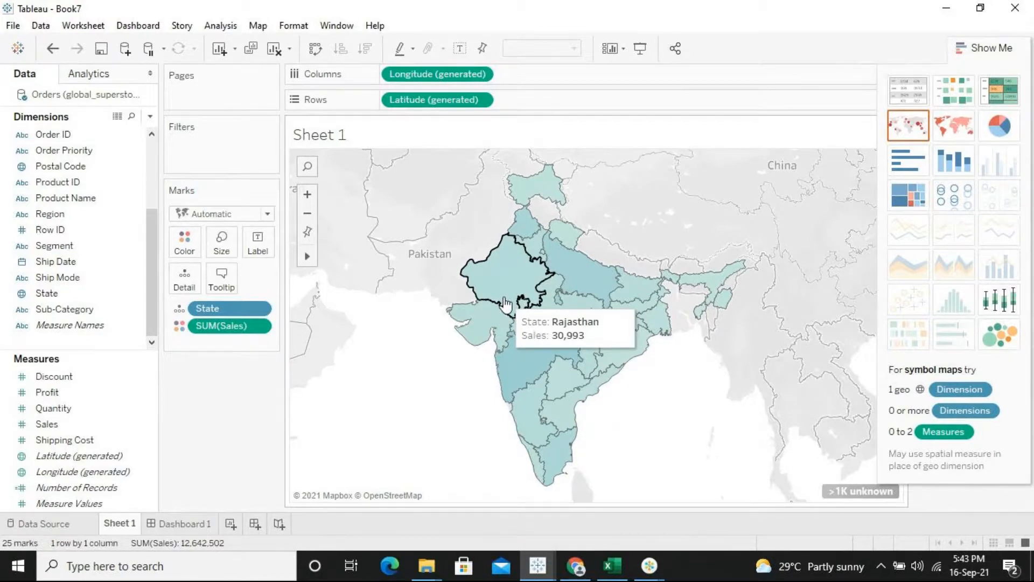
- Reselect the southern states on the map with a radial selection covering all five, and group them
{"action": "left_click_drag", "start_coordinate": [534, 425], "coordinate": [556, 448]}
{"action": "mouse_move", "coordinate": [309, 257]}
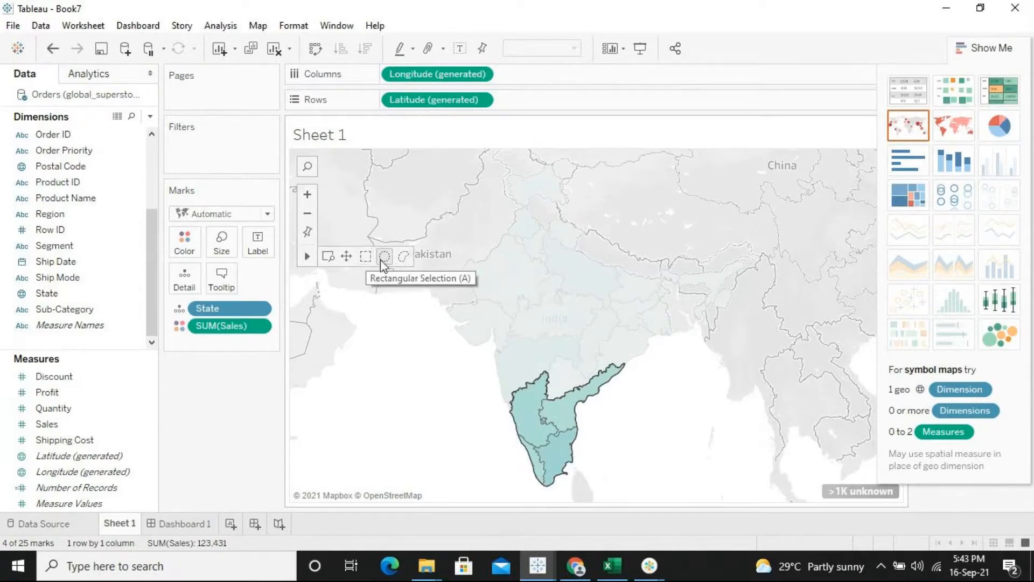
{"action": "left_click", "coordinate": [516, 443]}
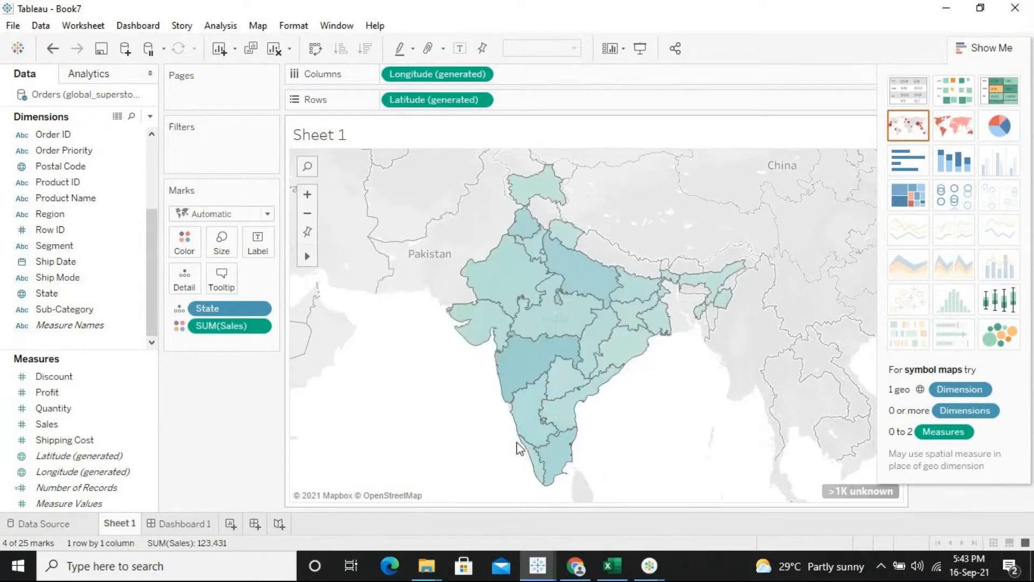
{"action": "mouse_move", "coordinate": [534, 431]}
{"action": "left_mouse_down"}
{"action": "mouse_move", "coordinate": [549, 458]}
{"action": "mouse_move", "coordinate": [529, 435]}
{"action": "left_mouse_up"}
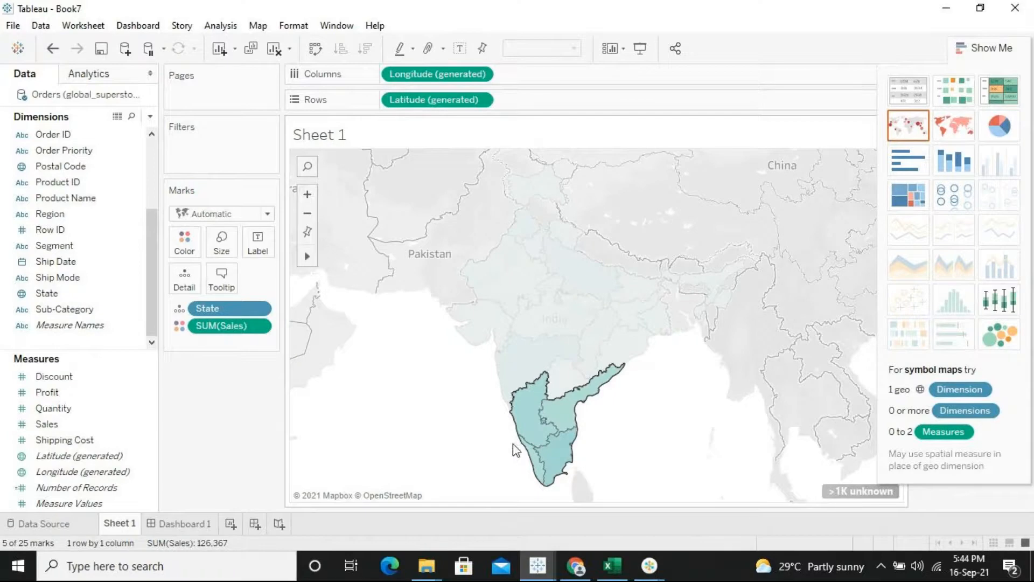
{"action": "right_click", "coordinate": [545, 426]}
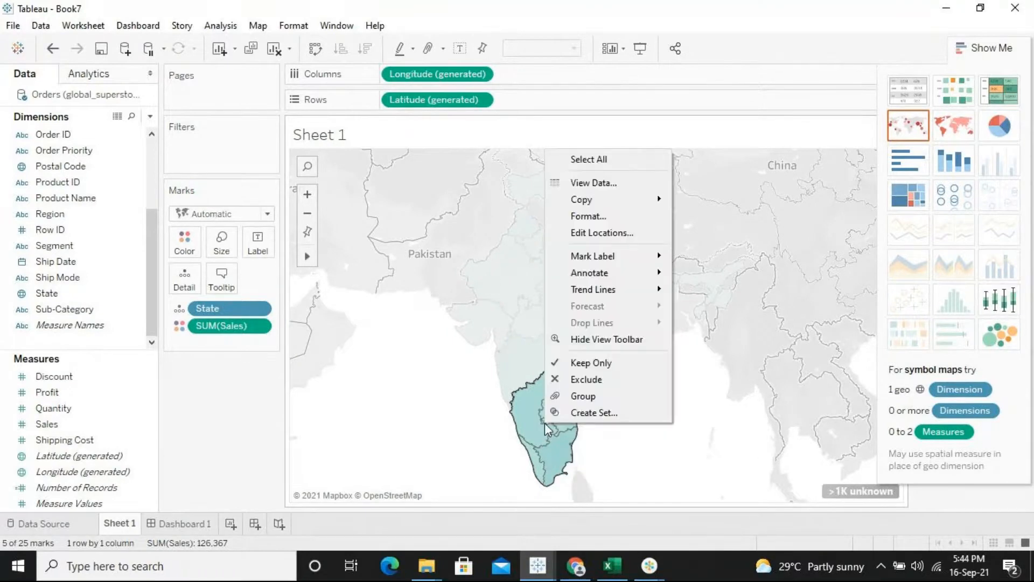
{"action": "left_click", "coordinate": [564, 395]}
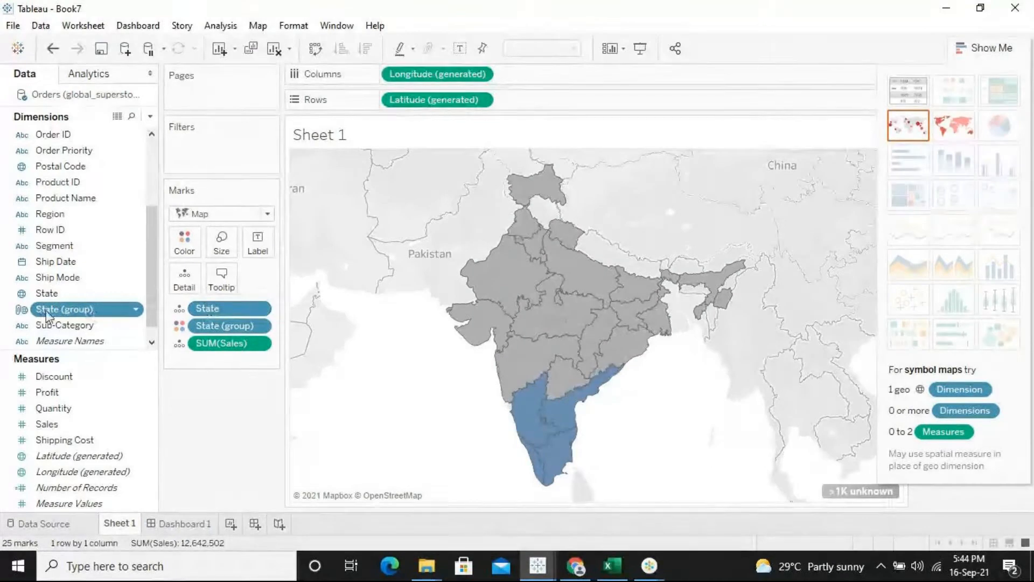
- Group six northern and eastern states, including Uttar Pradesh and Jharkhand, as a second state group and clear the selection
{"action": "mouse_move", "coordinate": [585, 317]}
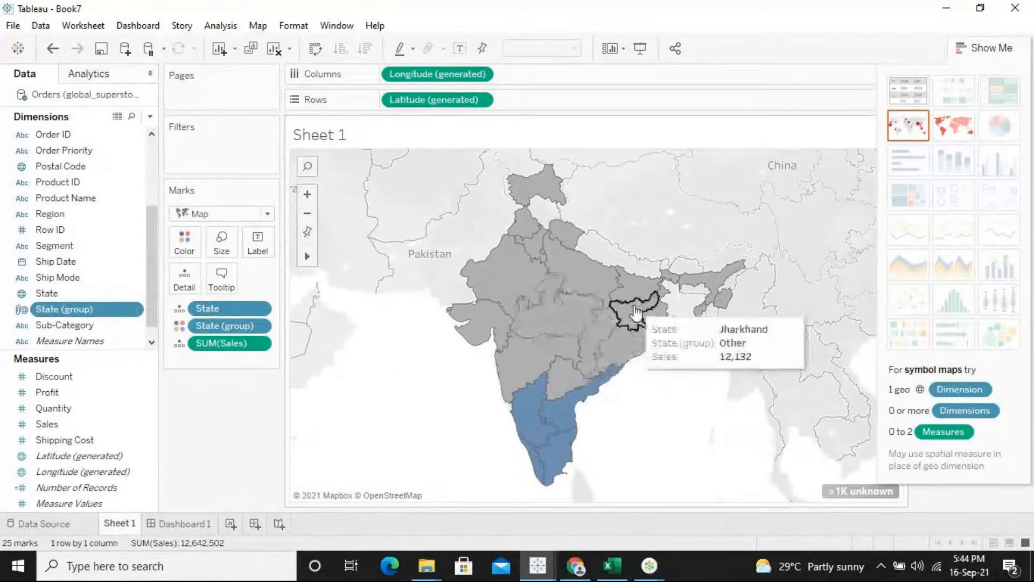
{"action": "left_click", "coordinate": [618, 305]}
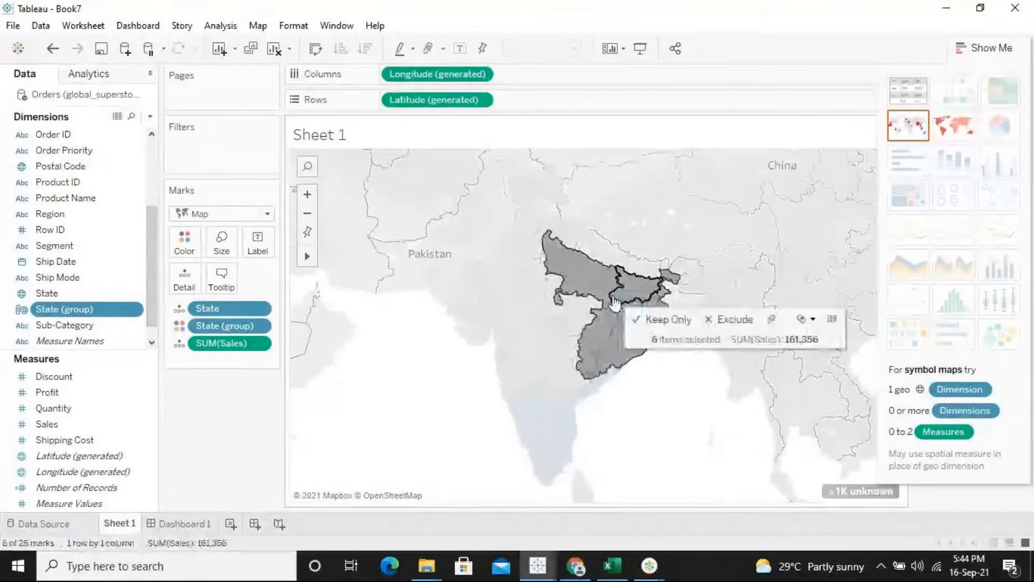
{"action": "left_click", "coordinate": [775, 322]}
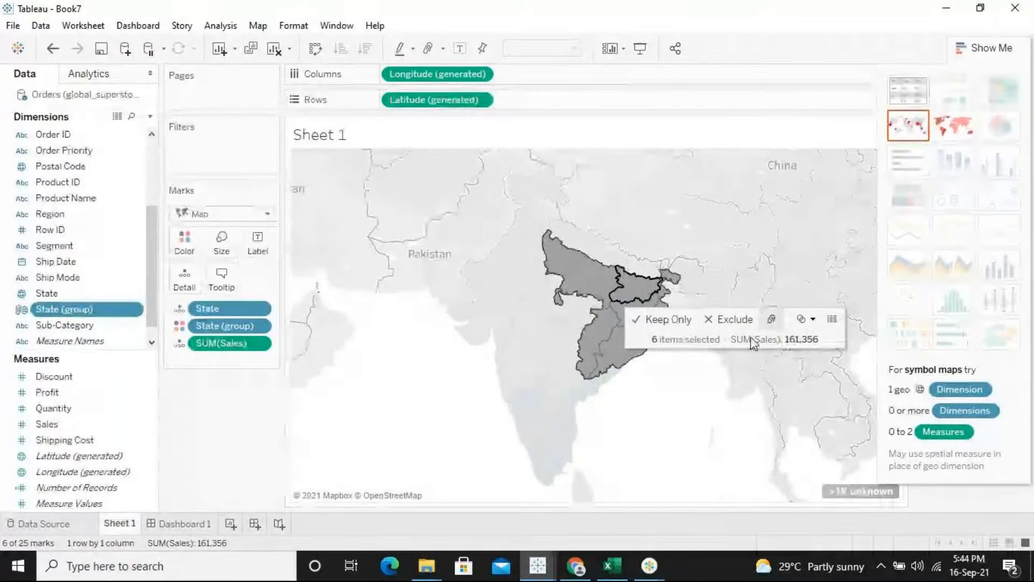
{"action": "left_click", "coordinate": [431, 478]}
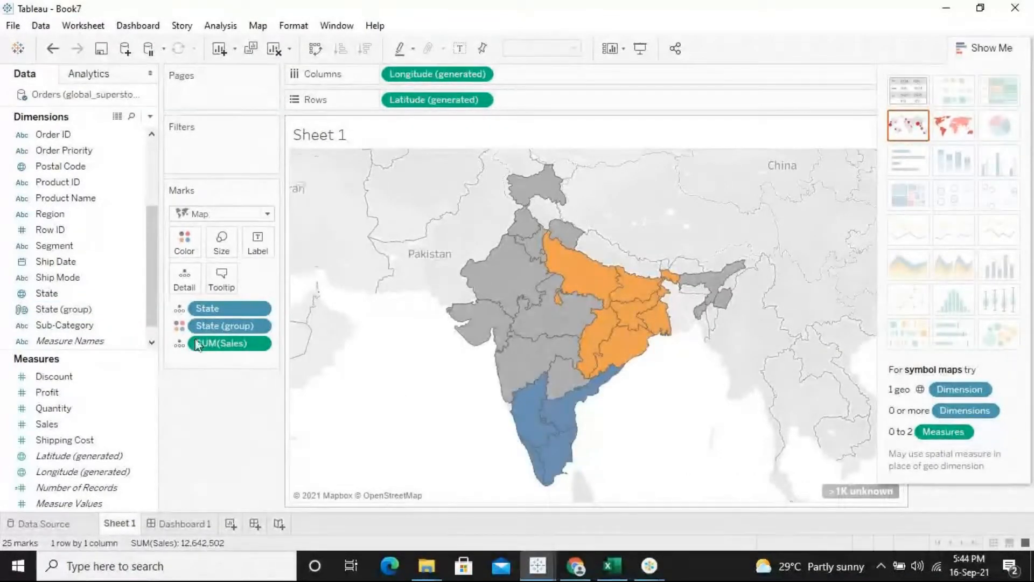
{"action": "scroll", "coordinate": [154, 291], "scroll_direction": "down", "scroll_amount": 1}
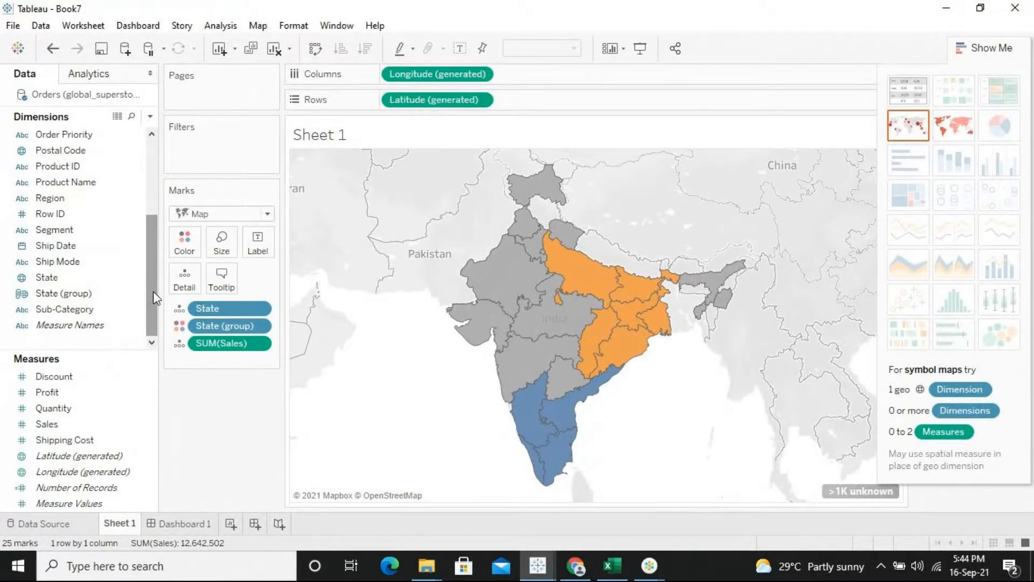
{"action": "mouse_move", "coordinate": [505, 297]}
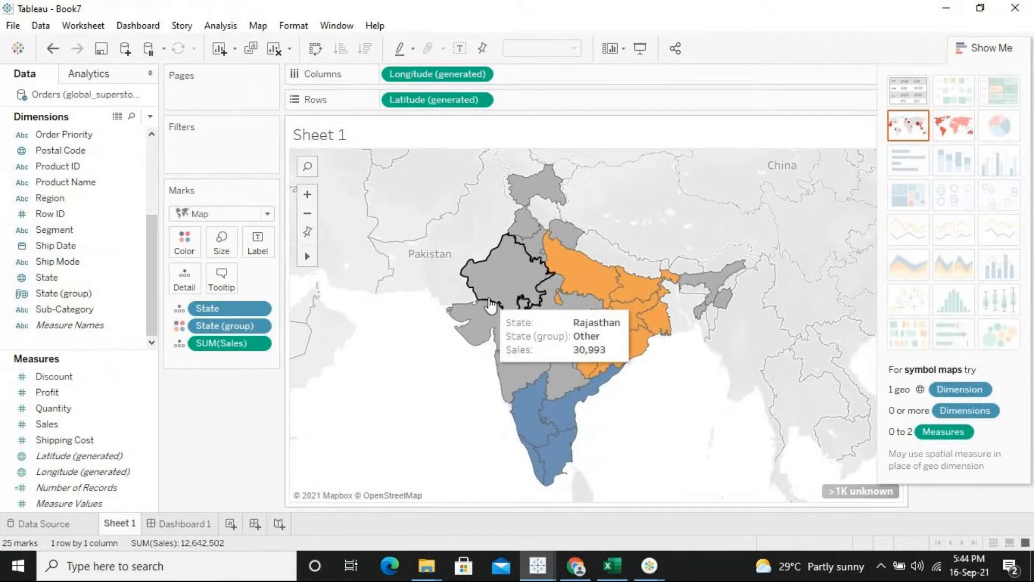
- Group Rajasthan, Gujarat and Madhya Pradesh as a third state group and hide the chart suggestions to reveal the colour legend
{"action": "left_click_drag", "start_coordinate": [505, 296], "coordinate": [522, 325]}
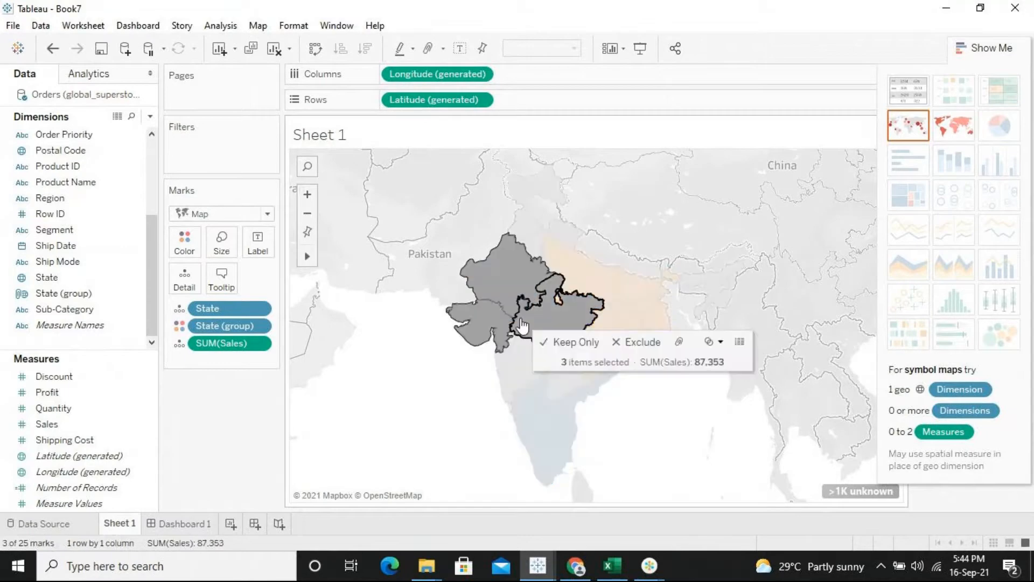
{"action": "left_click", "coordinate": [681, 342]}
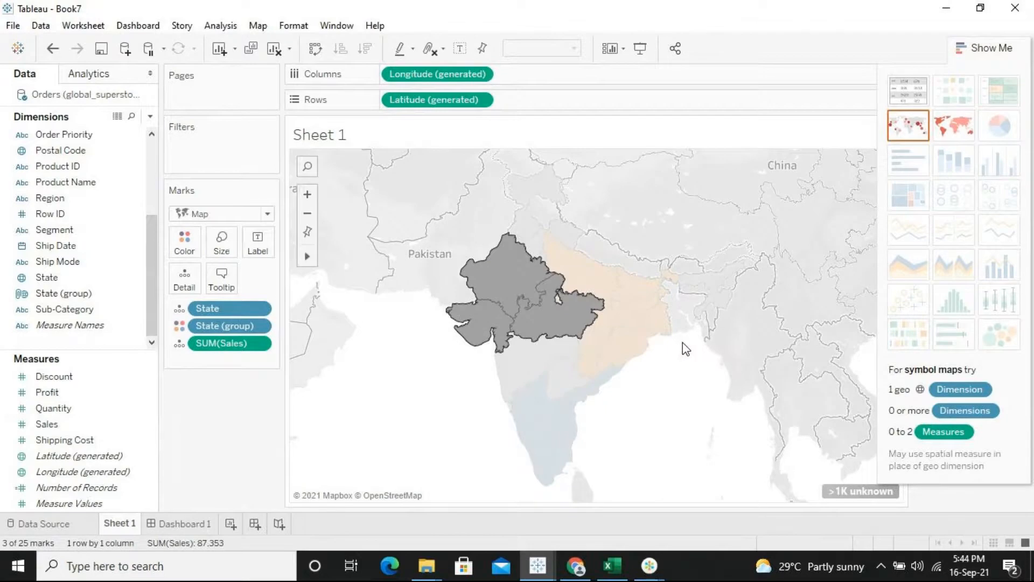
{"action": "left_click", "coordinate": [447, 454]}
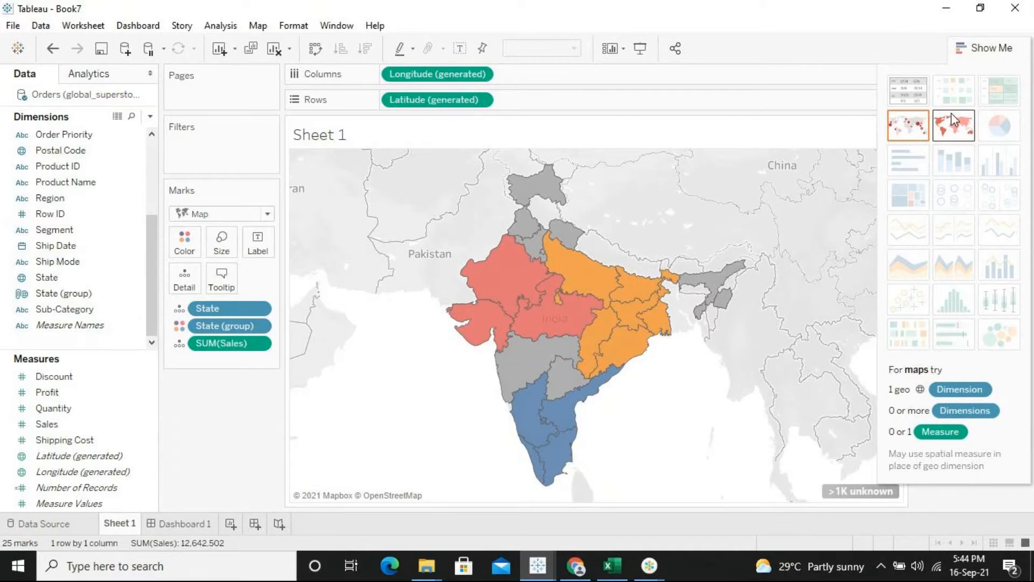
{"action": "left_click", "coordinate": [983, 47]}
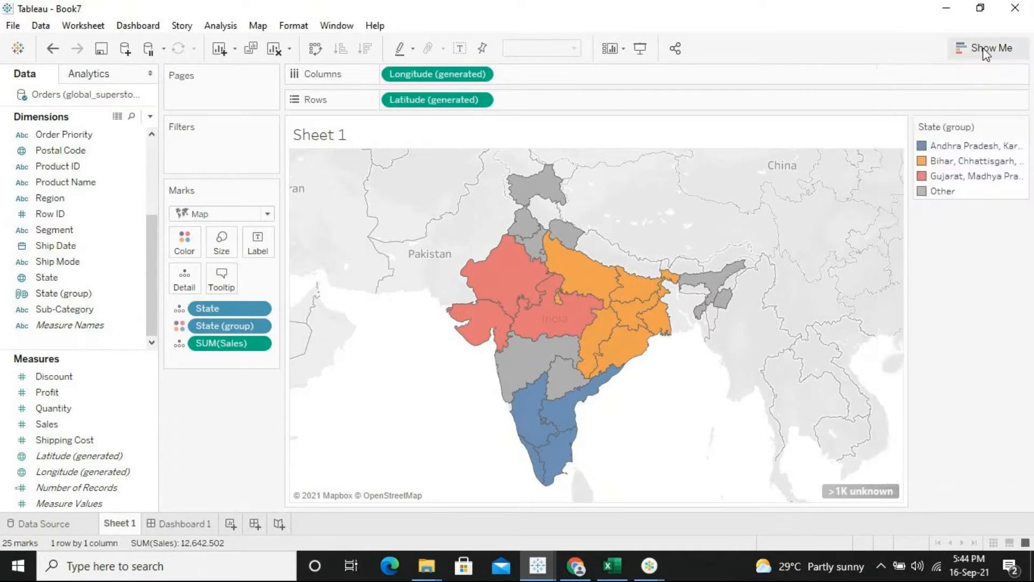
{"action": "left_click", "coordinate": [945, 152]}
{"action": "right_click", "coordinate": [946, 154]}
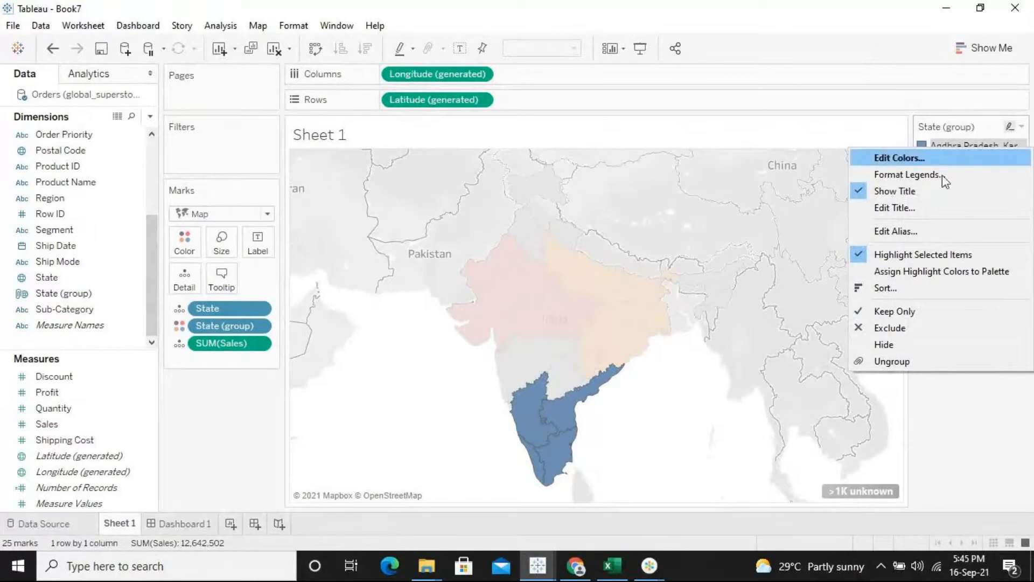
{"action": "left_click", "coordinate": [923, 207]}
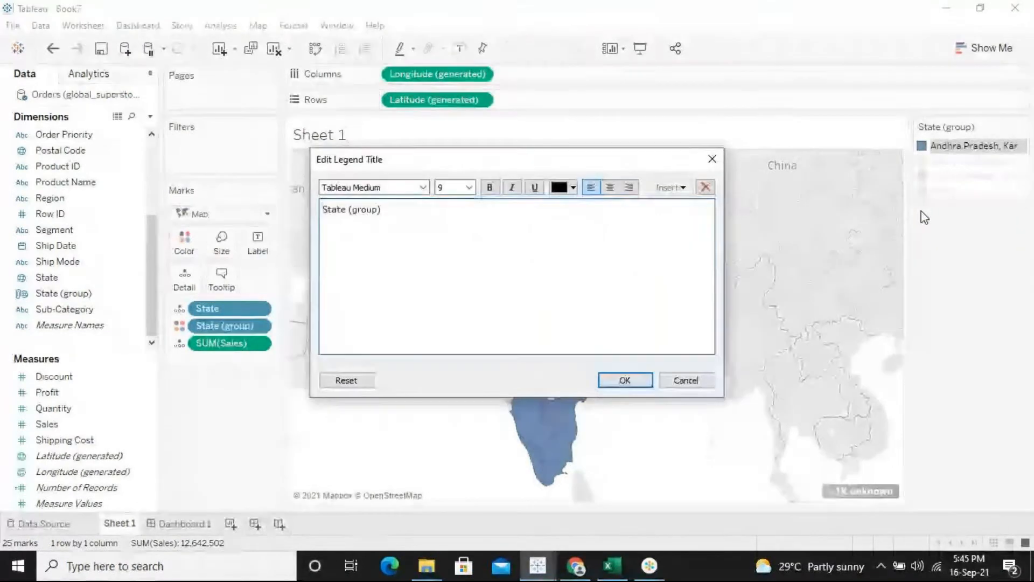
{"action": "left_click", "coordinate": [712, 159]}
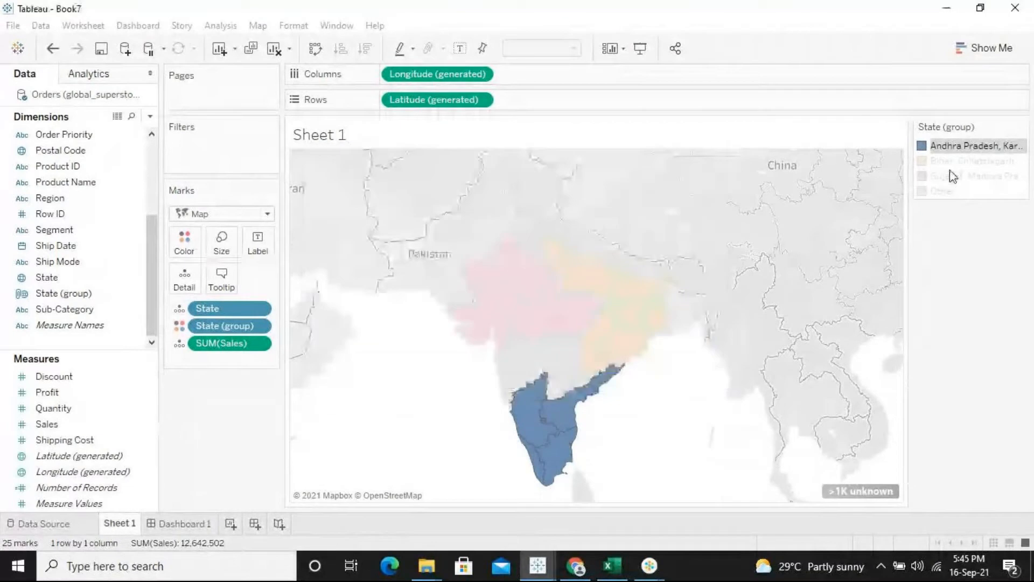
- Set the alias of the southern group, starting with Andhra Pradesh, to Banana and clear its highlight
{"action": "right_click", "coordinate": [978, 153]}
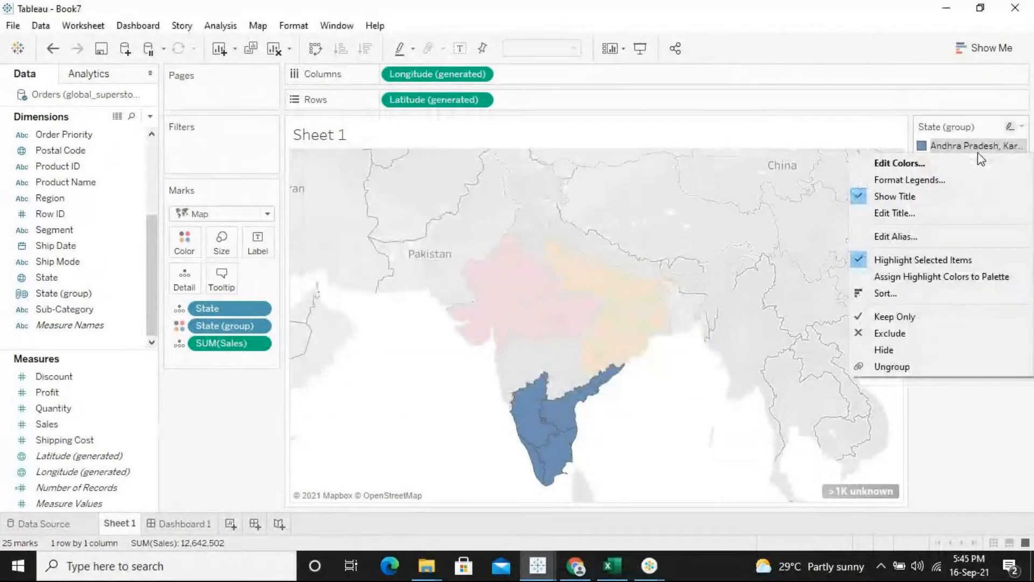
{"action": "left_click", "coordinate": [924, 235]}
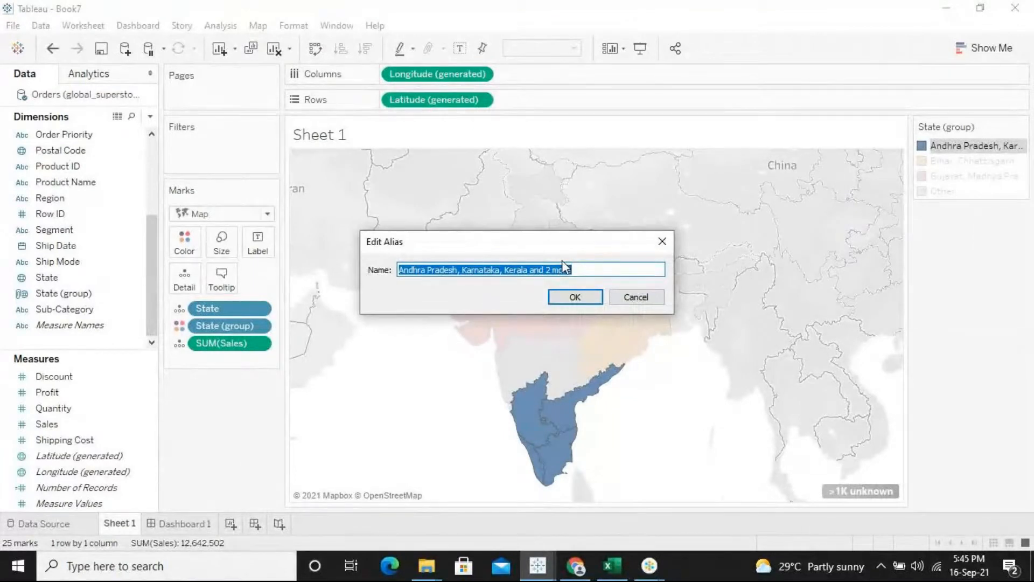
{"action": "key", "text": "BackSpace"}
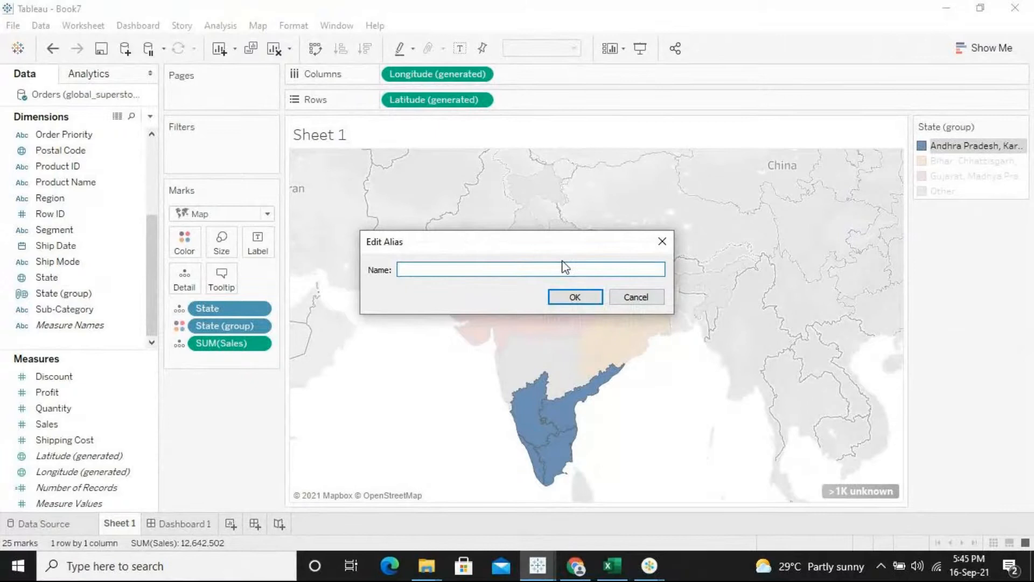
{"action": "type", "text": "Banana"}
{"action": "key", "text": "Return"}
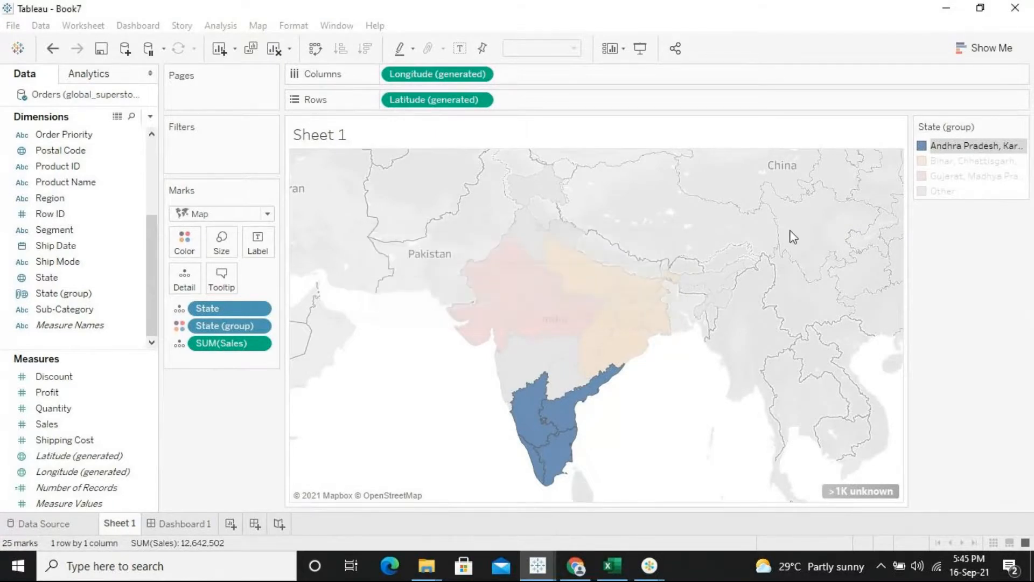
{"action": "left_click", "coordinate": [937, 338]}
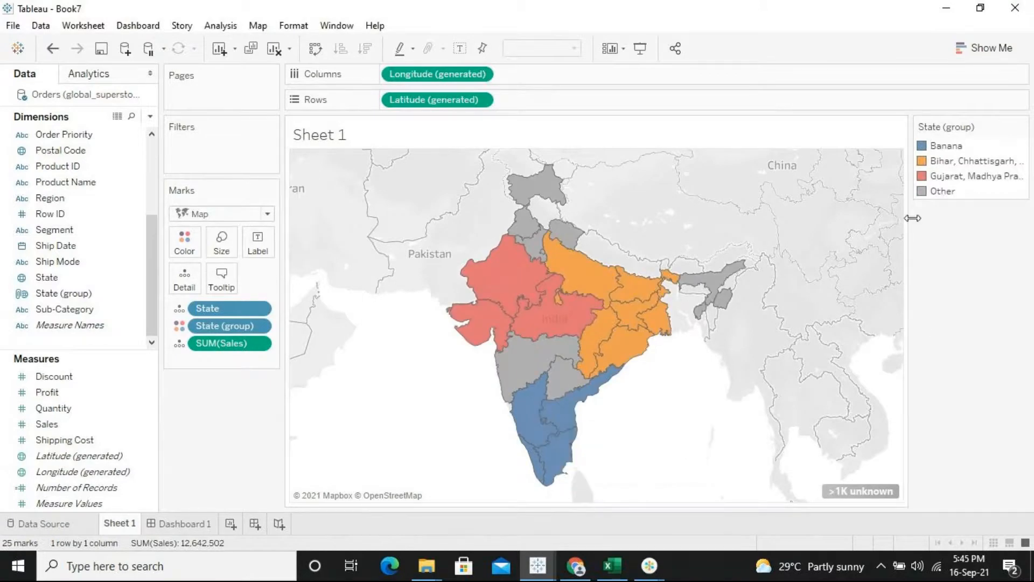
- Set the alias of the group starting with Bihar and Chhattisgarh to Iron
{"action": "right_click", "coordinate": [948, 164]}
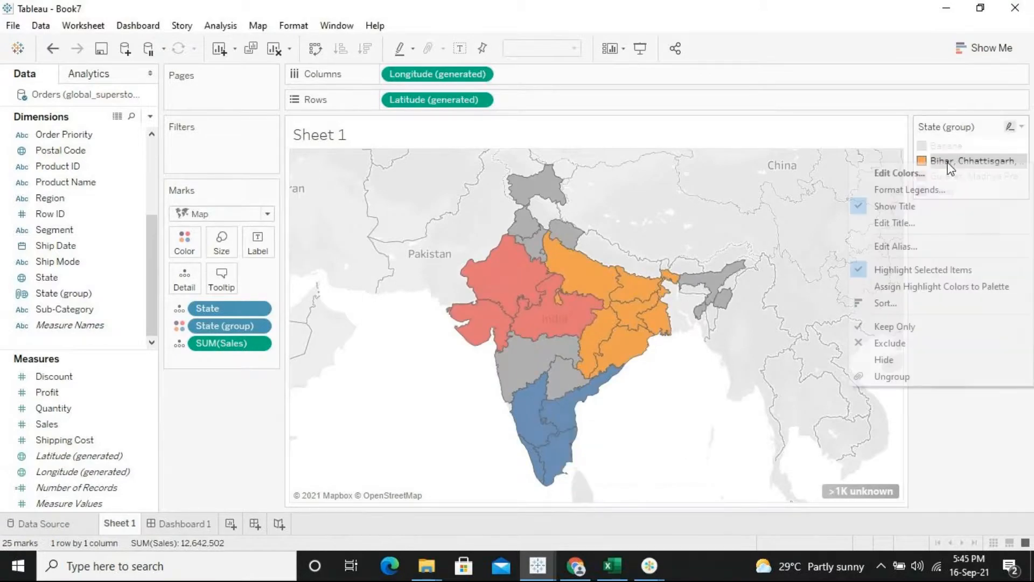
{"action": "left_click", "coordinate": [892, 246]}
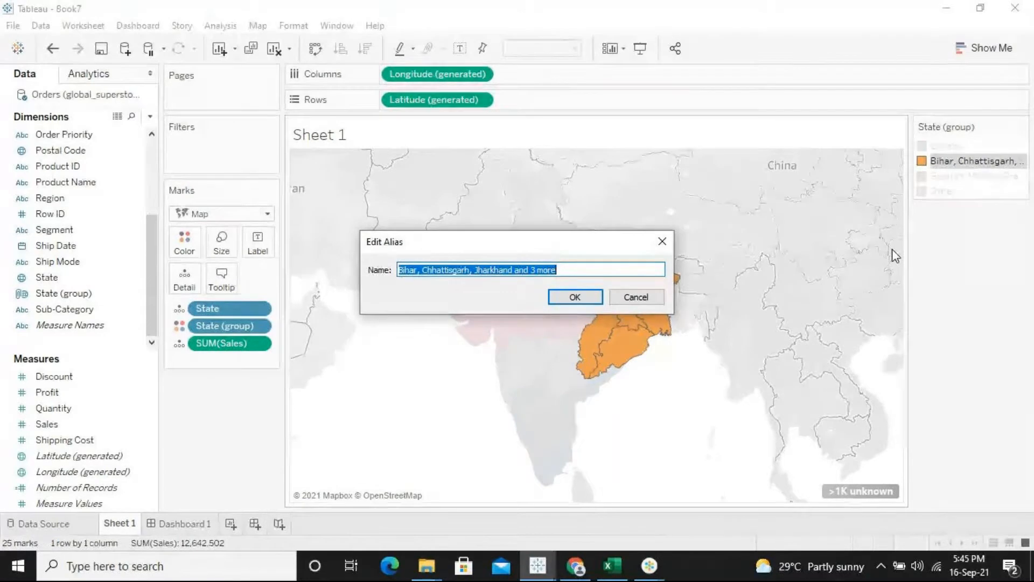
{"action": "type", "text": "Iron"}
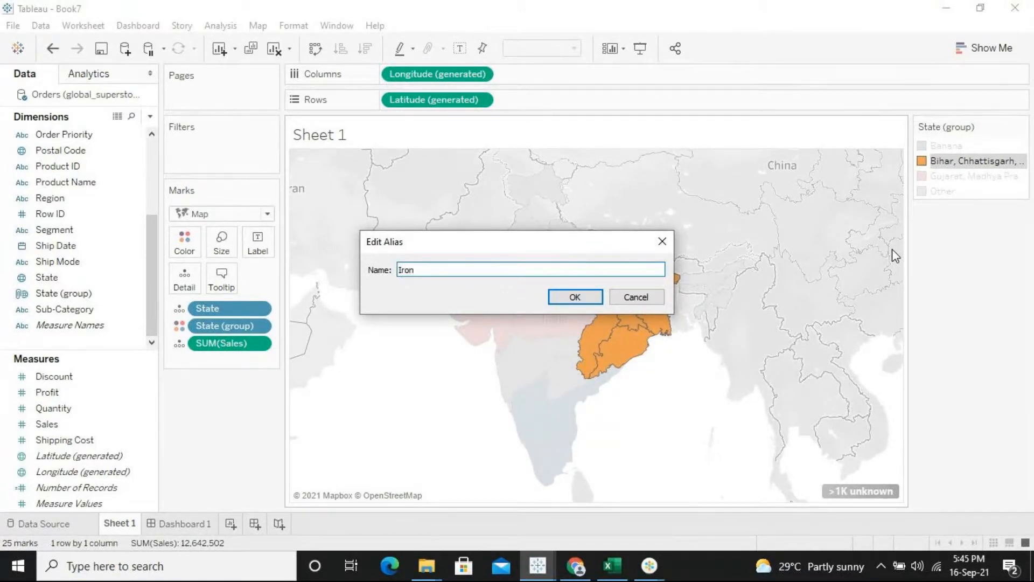
{"action": "key", "text": "Return"}
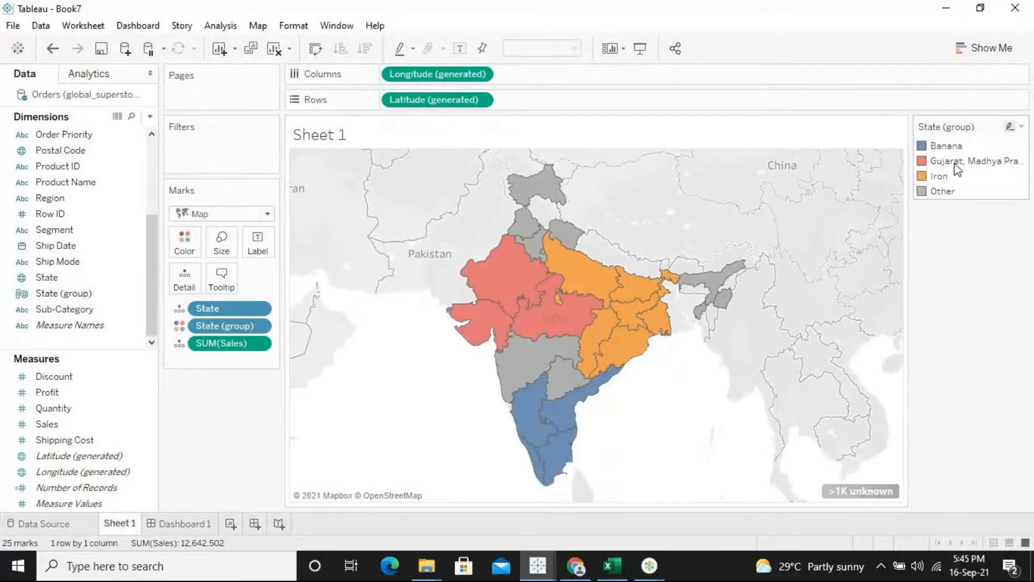
- Set the alias of the Gujarat, Madhya Pradesh and Rajasthan group to Texttiles and clear its highlight
{"action": "right_click", "coordinate": [957, 168]}
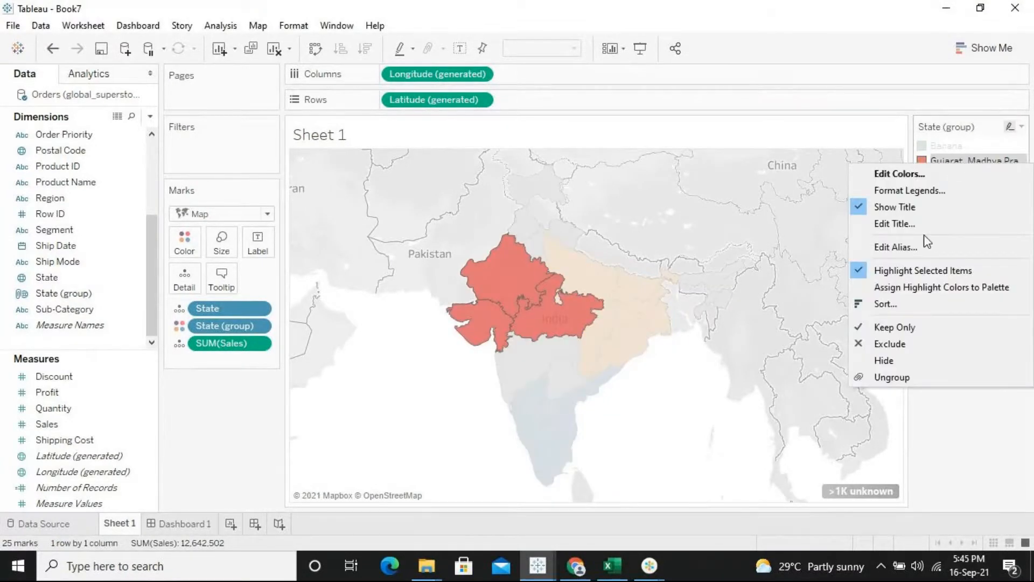
{"action": "left_click", "coordinate": [916, 247]}
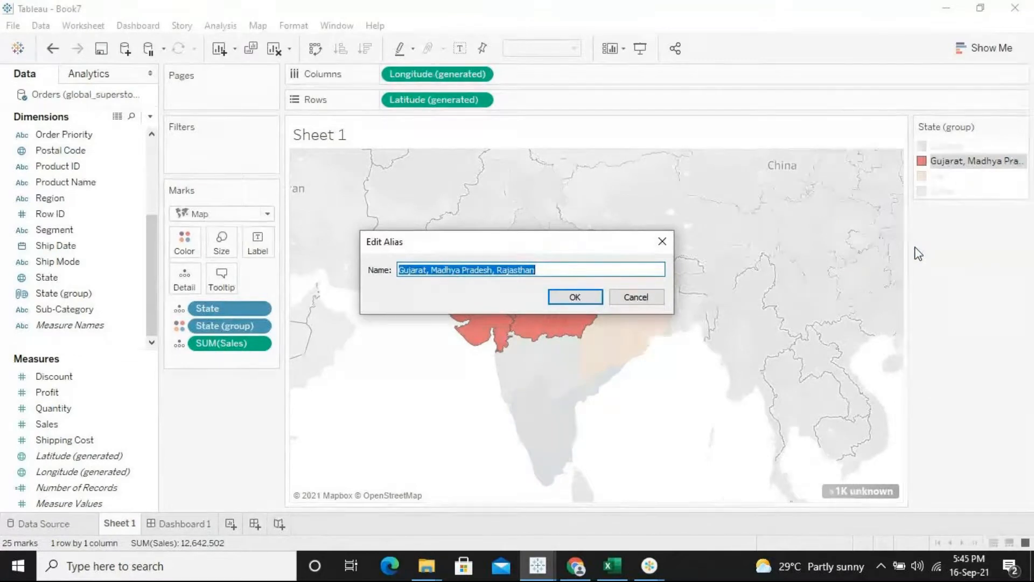
{"action": "type", "text": "Te"}
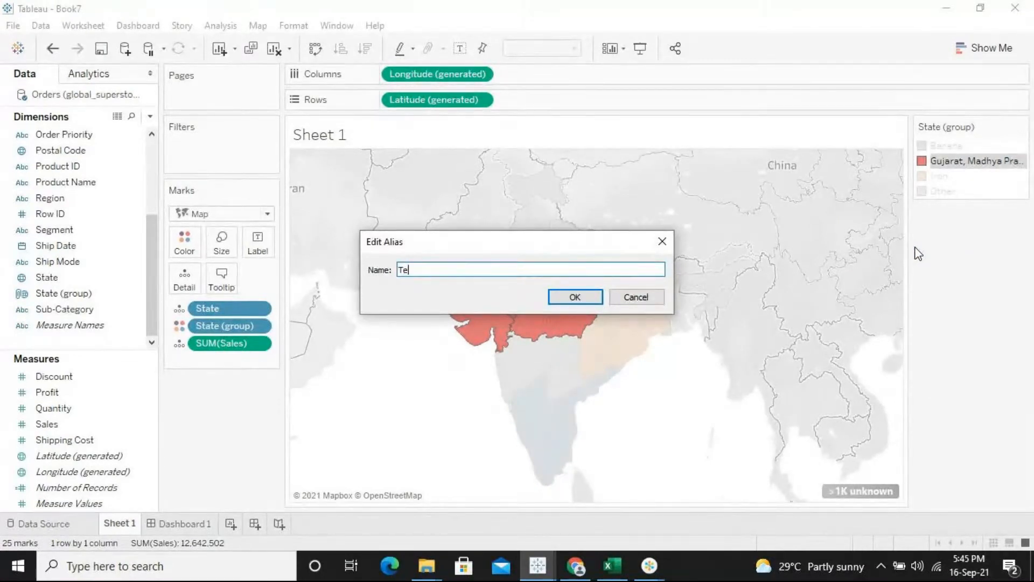
{"action": "type", "text": "xttiles"}
{"action": "left_click", "coordinate": [581, 298]}
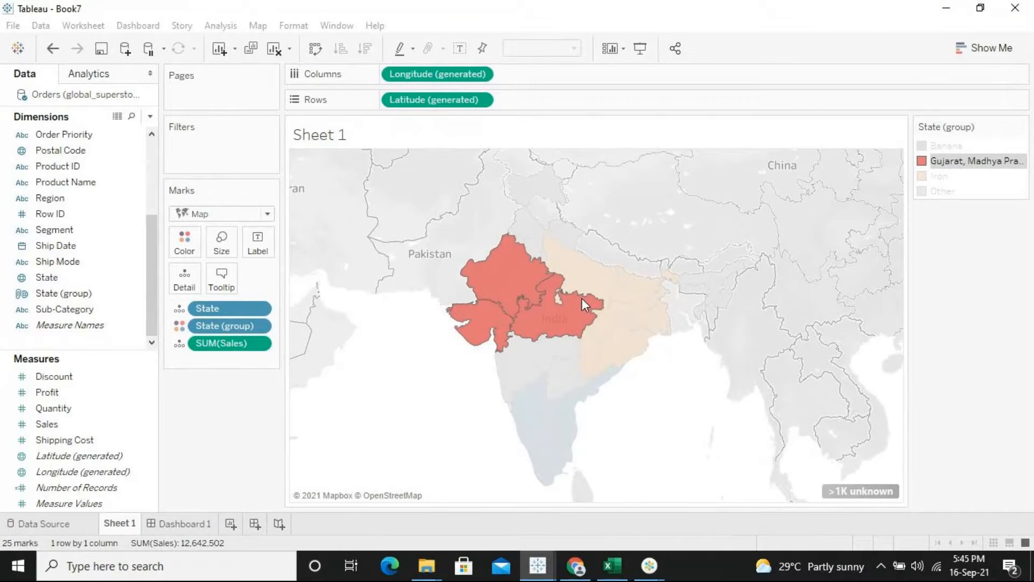
{"action": "left_click", "coordinate": [437, 386]}
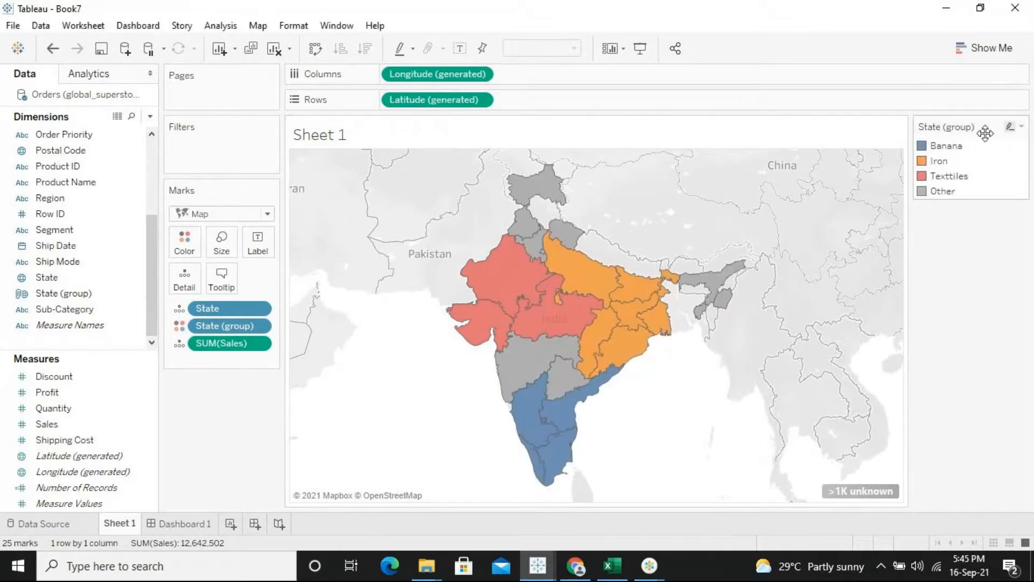
- Highlight the Texttiles, Banana and Iron groups one after another on the map to examine their states
{"action": "left_click", "coordinate": [952, 177]}
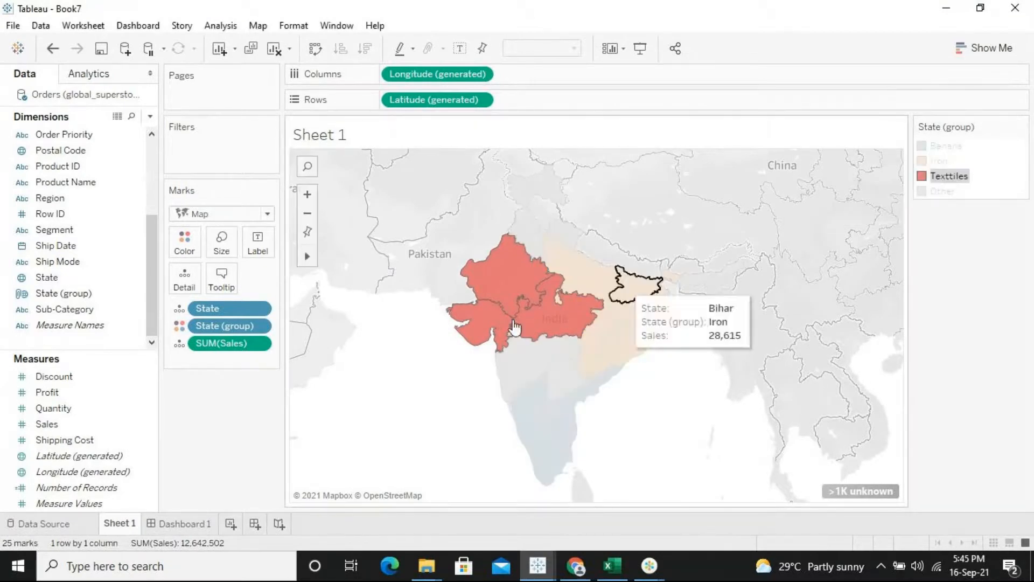
{"action": "left_click", "coordinate": [947, 146]}
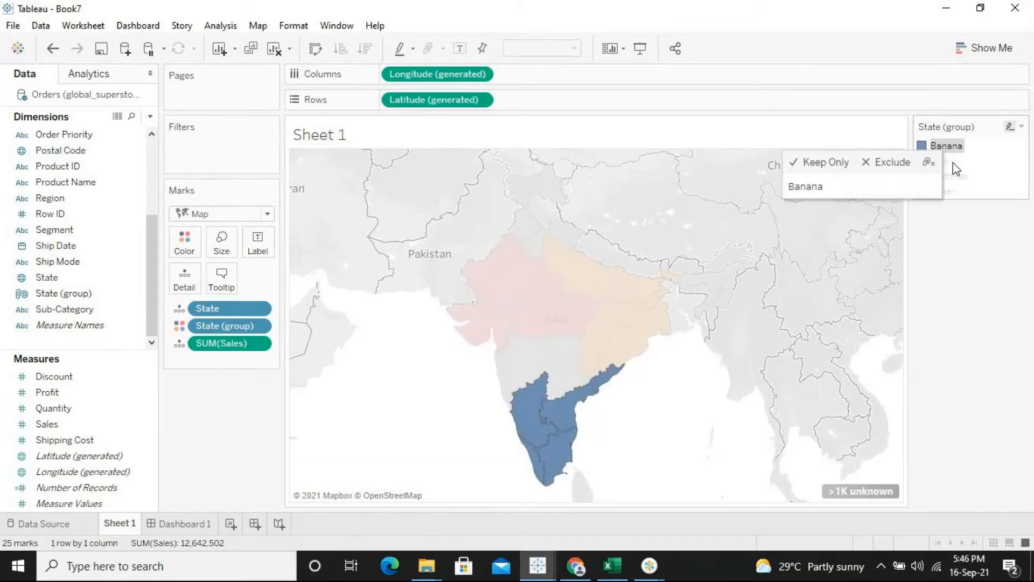
{"action": "left_click", "coordinate": [951, 161]}
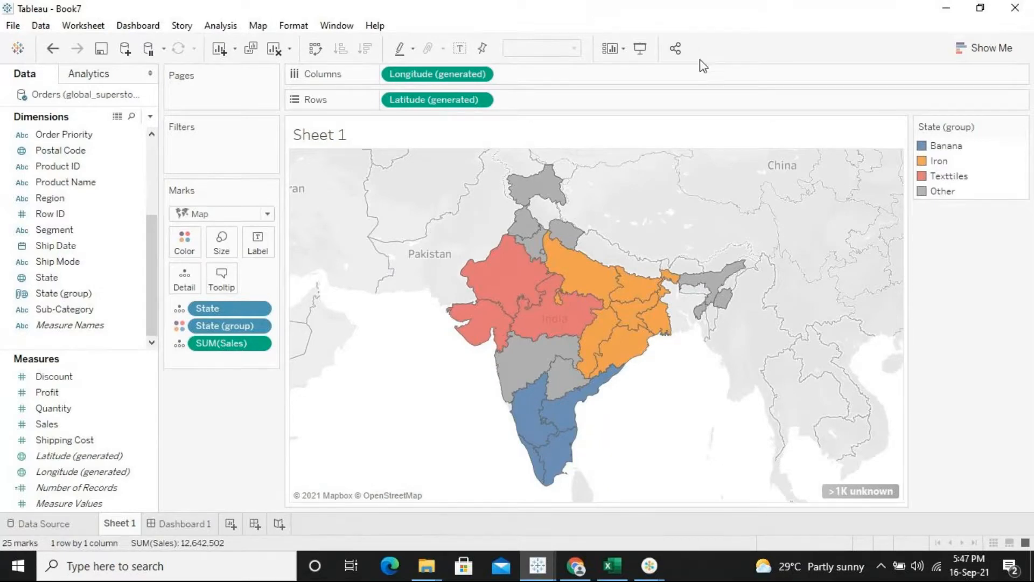
- Minimize the Book7 and Book6 workbooks to reach the desktop, cancelling the attempt to close Book6
{"action": "left_click", "coordinate": [945, 8]}
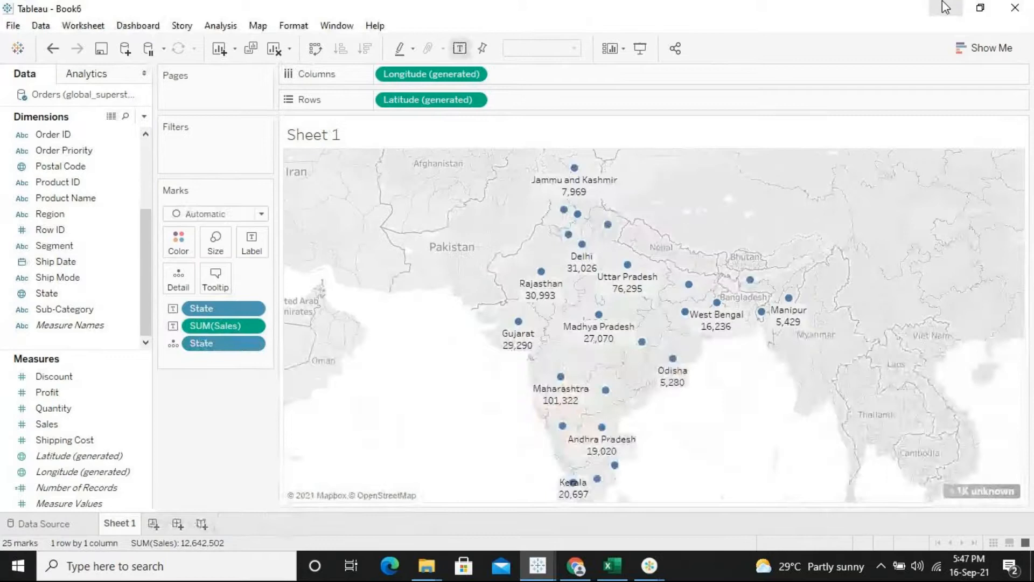
{"action": "left_click", "coordinate": [1015, 8]}
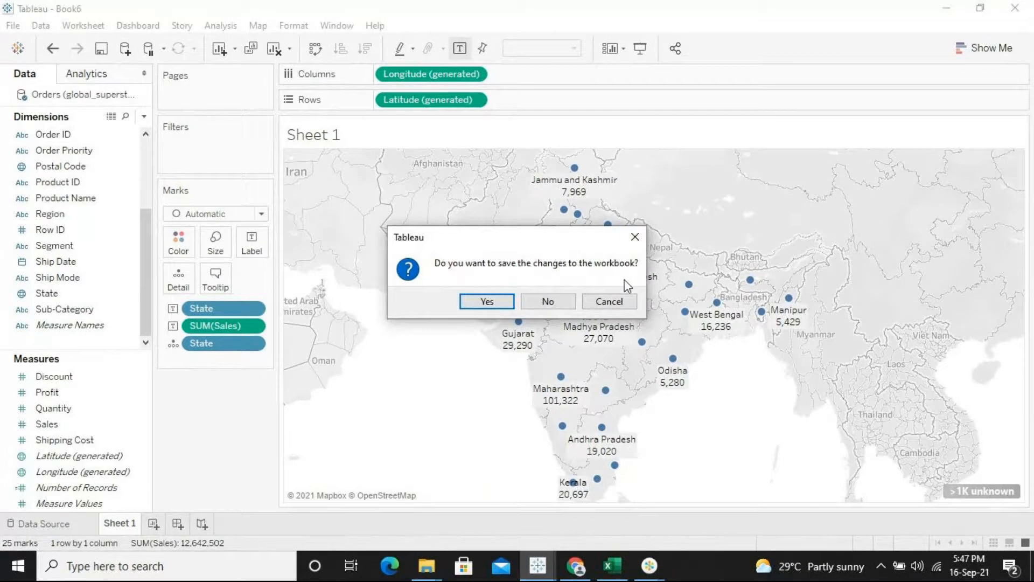
{"action": "left_click", "coordinate": [621, 306]}
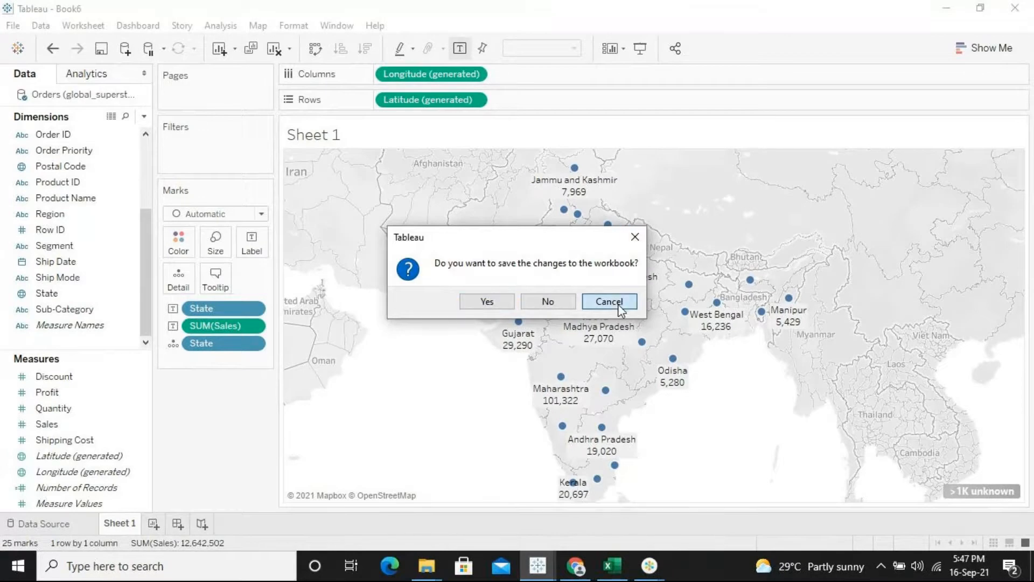
{"action": "left_click", "coordinate": [947, 5]}
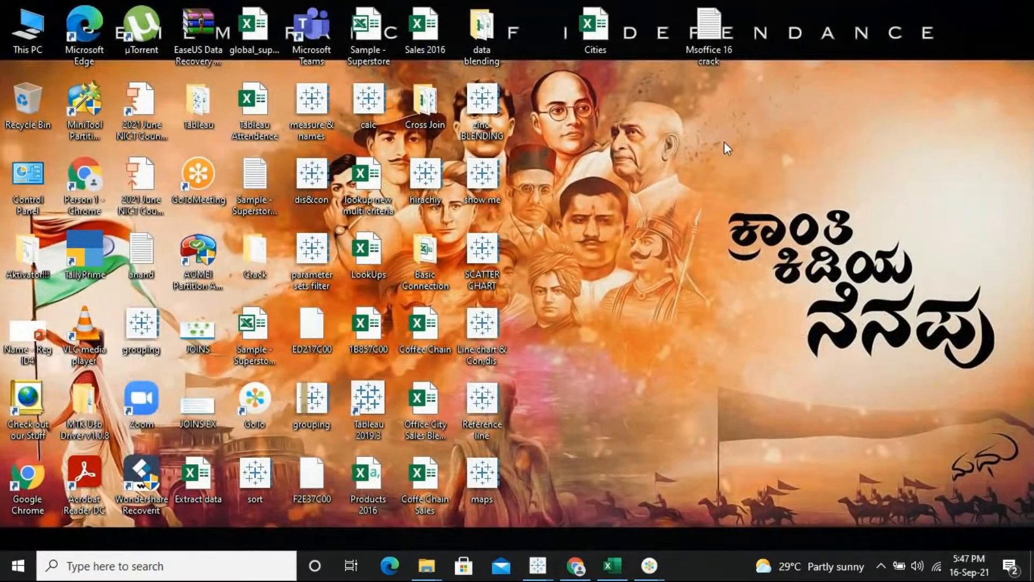
{"action": "left_click_drag", "start_coordinate": [535, 2], "coordinate": [437, 326]}
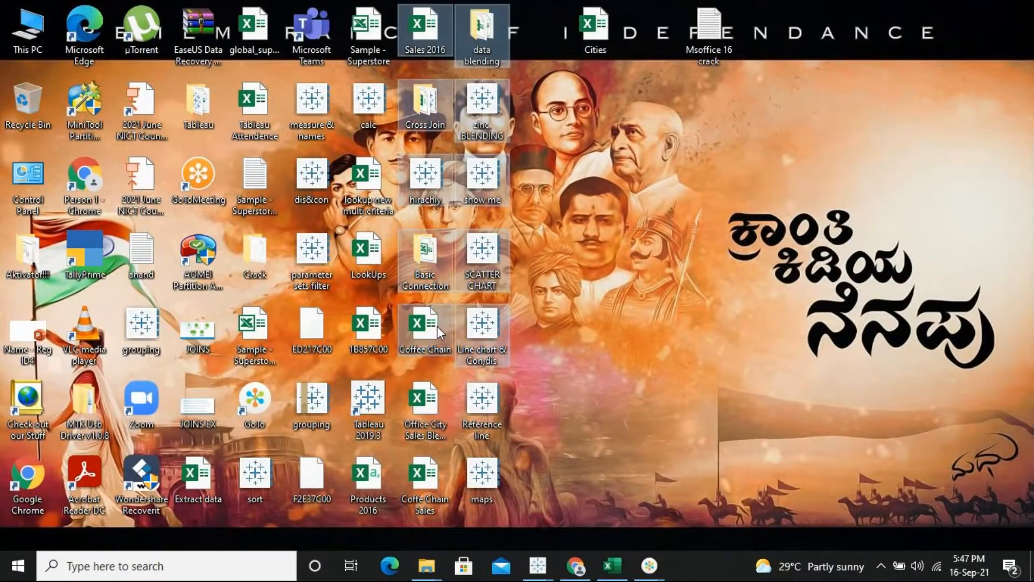
{"action": "left_click", "coordinate": [582, 322]}
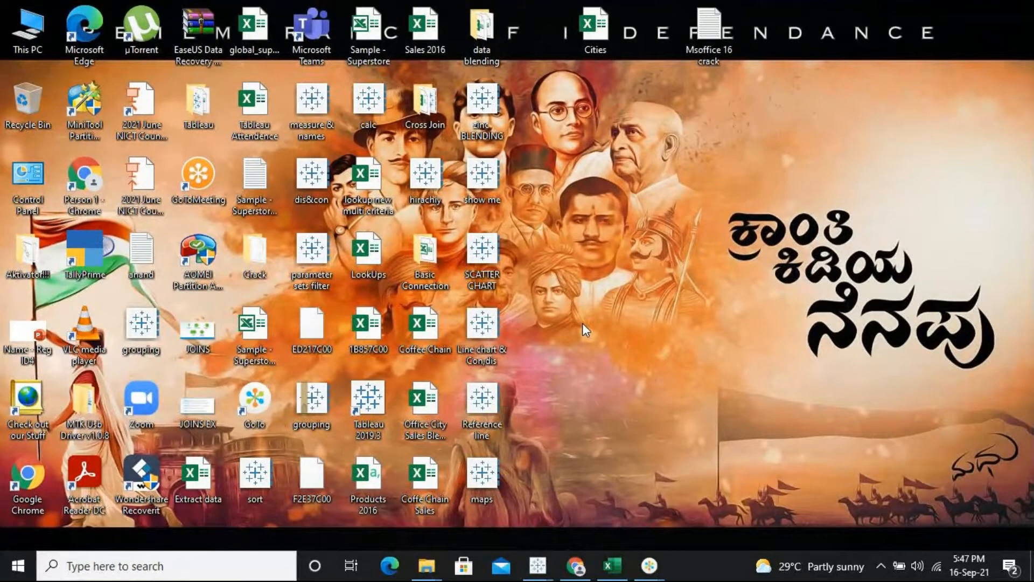
- Switch to the Downloads folder in File Explorer
{"action": "left_click", "coordinate": [426, 574]}
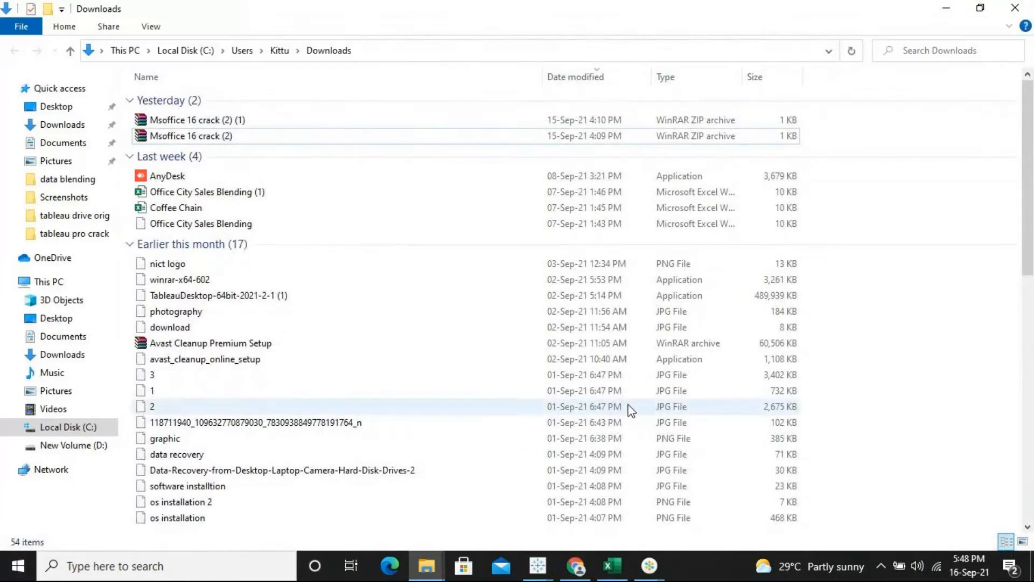
{"action": "left_click", "coordinate": [584, 557]}
{"action": "left_click", "coordinate": [947, 6]}
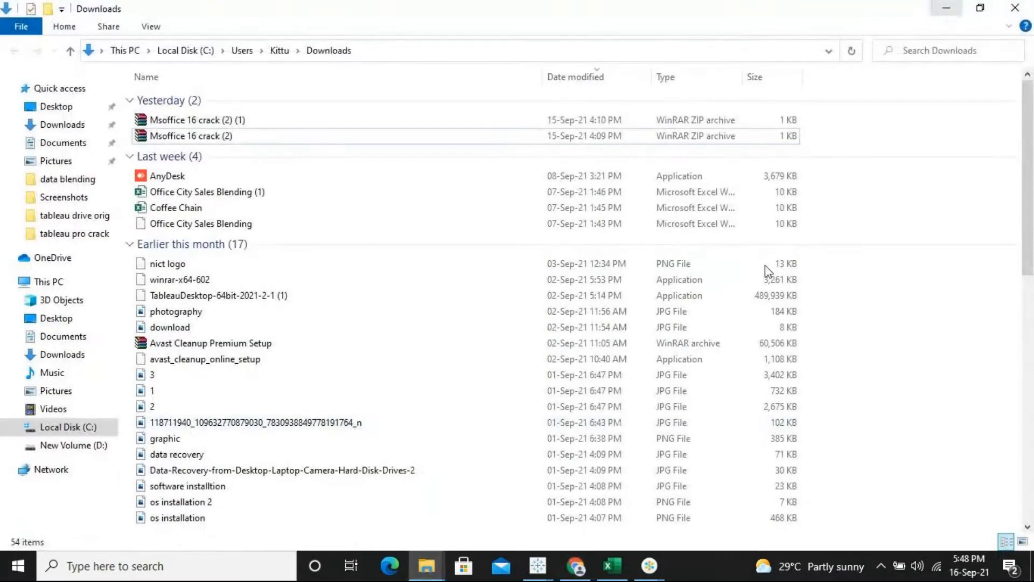
- Switch to the GoTo meeting window showing the participants
{"action": "left_click", "coordinate": [652, 570]}
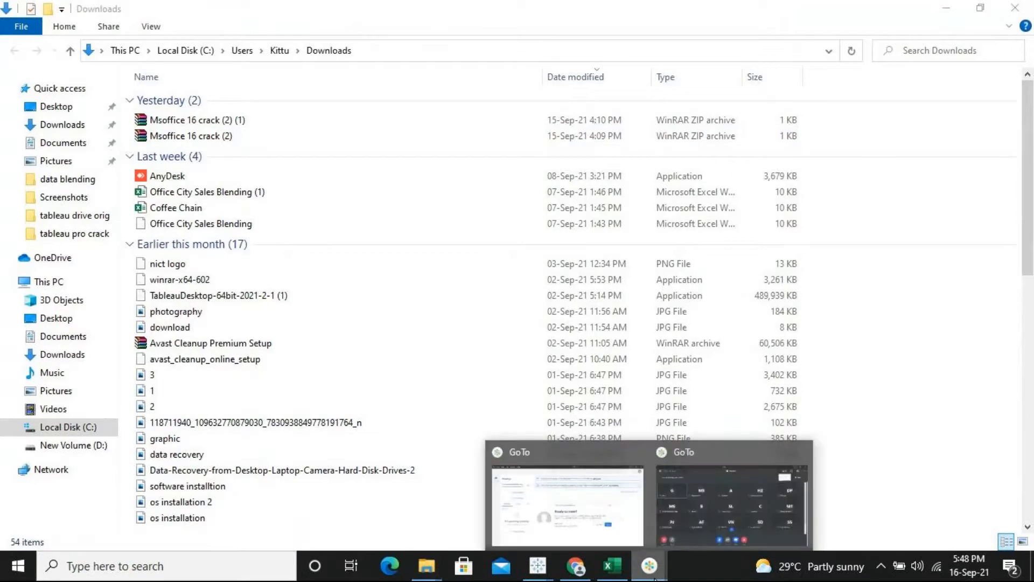
{"action": "left_click", "coordinate": [680, 495]}
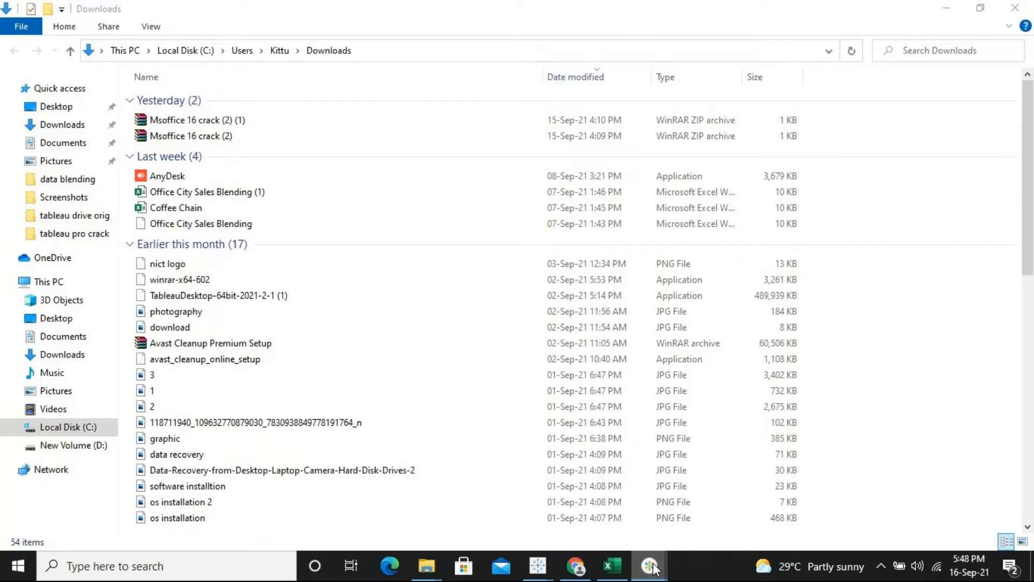
{"action": "mouse_move", "coordinate": [653, 568]}
{"action": "left_click", "coordinate": [730, 499]}
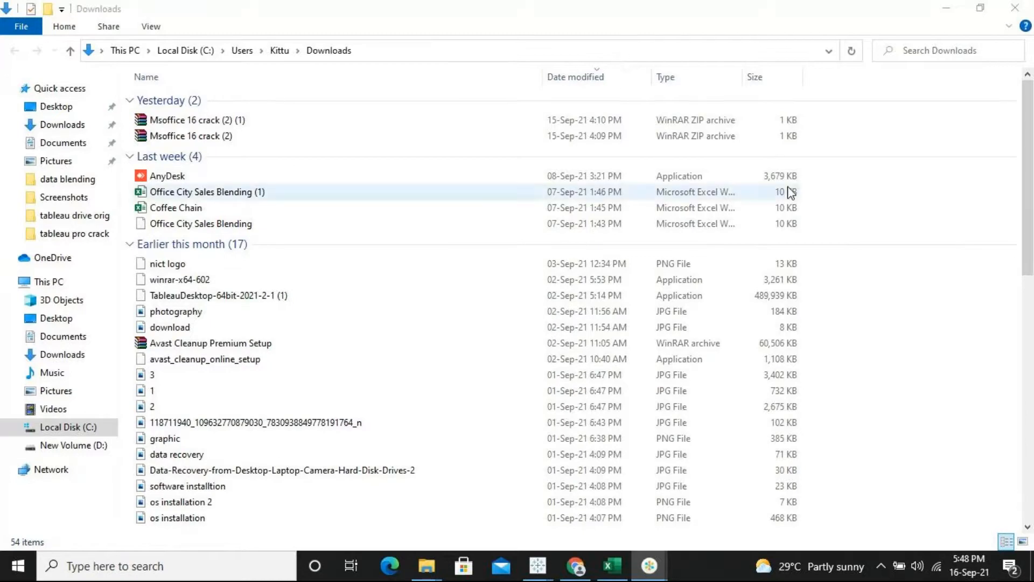
- Minimize the Downloads folder to reach the desktop and bring up the GoTo meeting window
{"action": "left_click", "coordinate": [939, 8]}
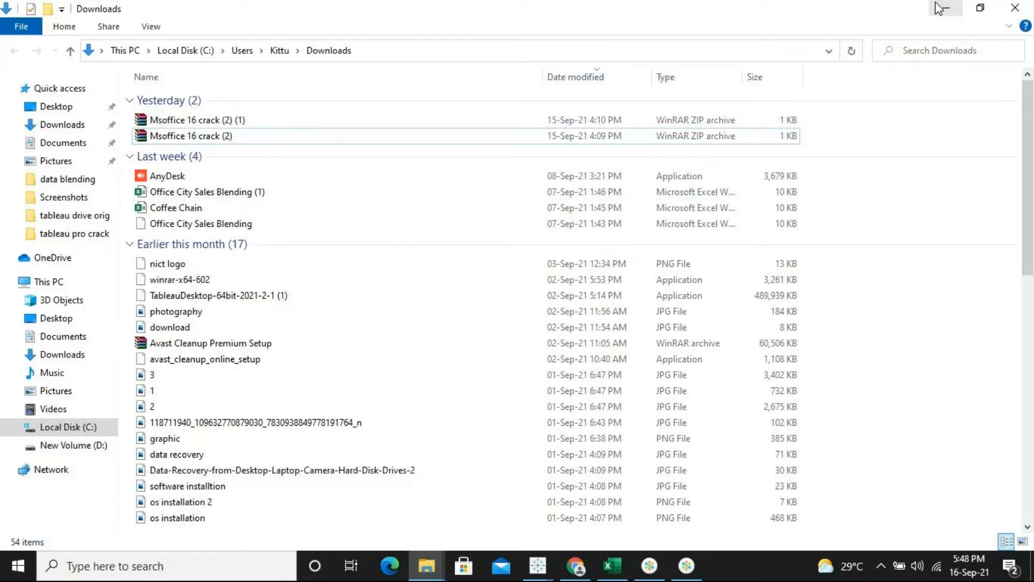
{"action": "left_click", "coordinate": [940, 9]}
{"action": "mouse_move", "coordinate": [650, 565]}
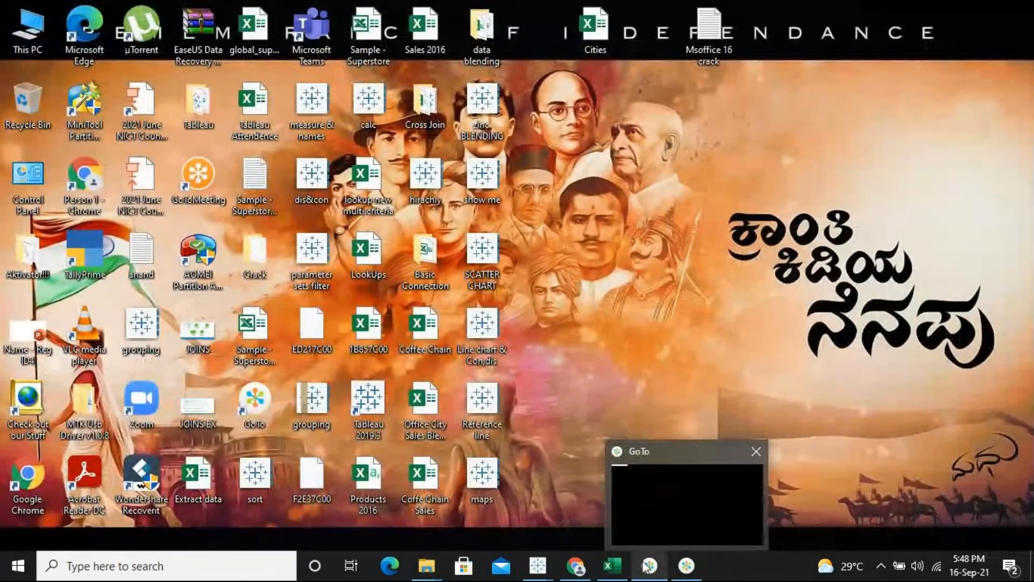
{"action": "mouse_move", "coordinate": [686, 565]}
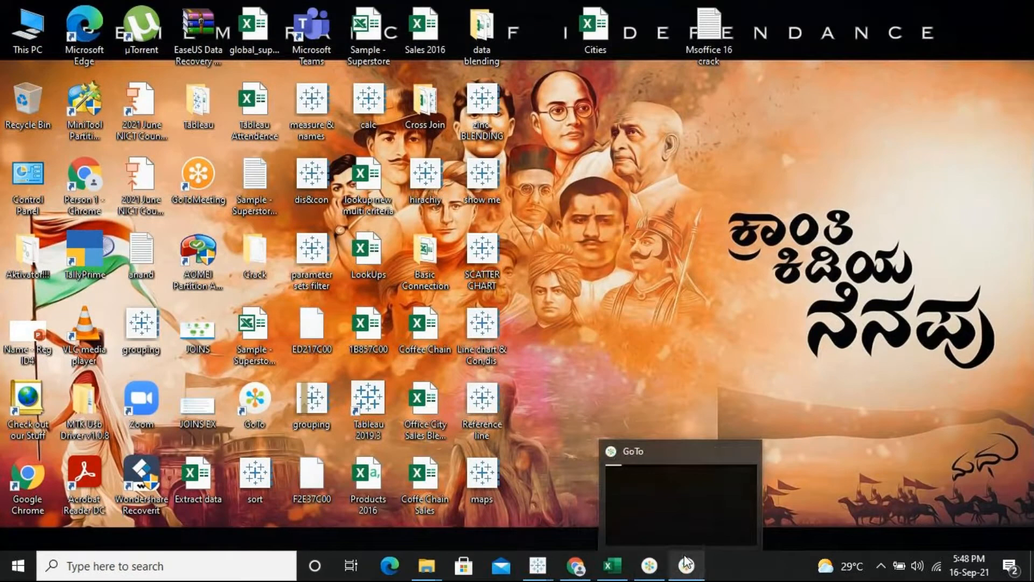
{"action": "left_click", "coordinate": [713, 469]}
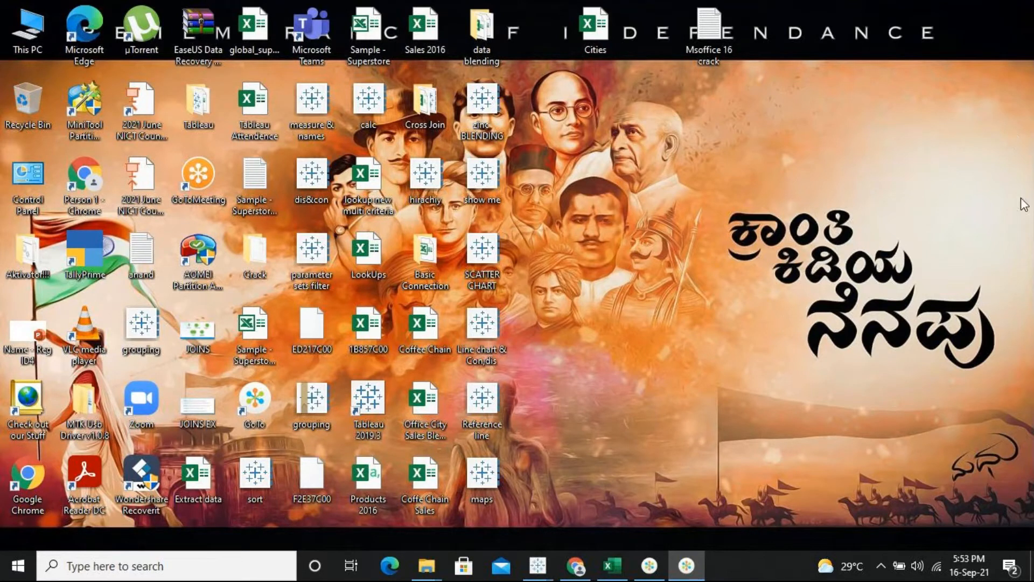
- Minimize the GoTo meeting window and dismiss the Excel startup splash covering the Tableau Attendence workbook
{"action": "left_click", "coordinate": [956, 2]}
{"action": "left_click", "coordinate": [947, 2]}
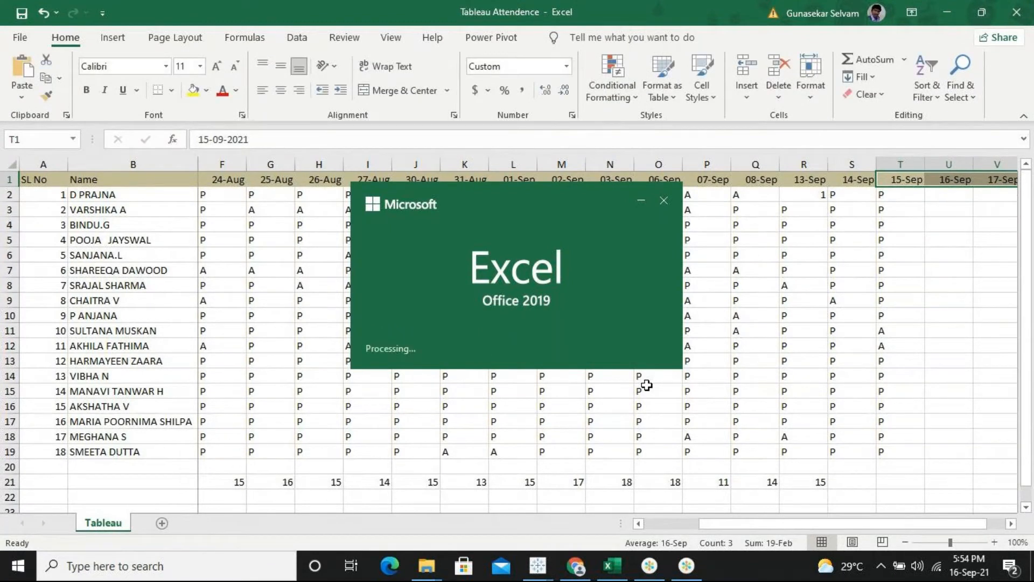
{"action": "left_click", "coordinate": [665, 200]}
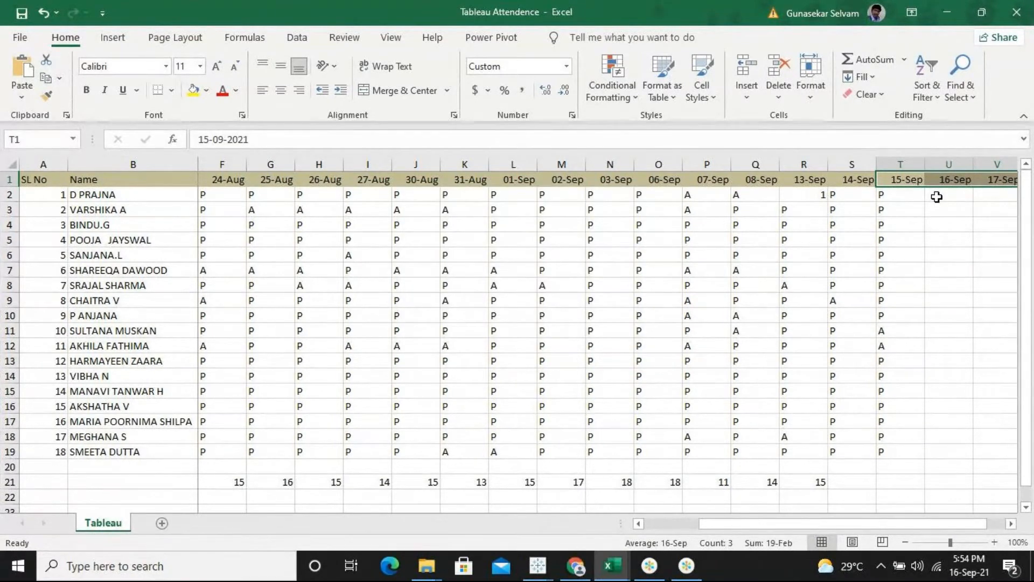
- Mark every student in rows 2 to 19 as P in the 16-Sep column, correcting row 9 to a single P
{"action": "left_click", "coordinate": [937, 195]}
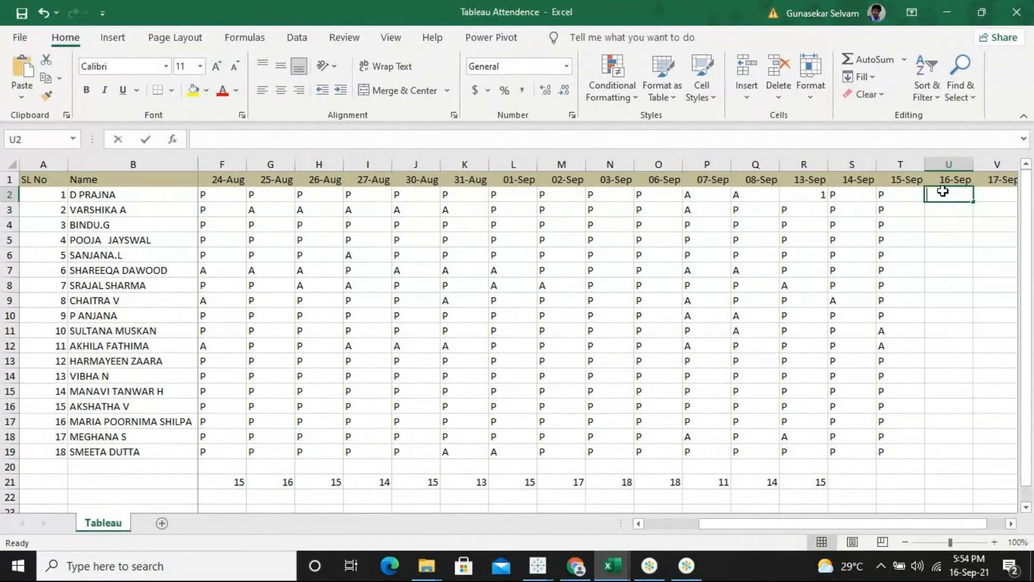
{"action": "type", "text": "P"}
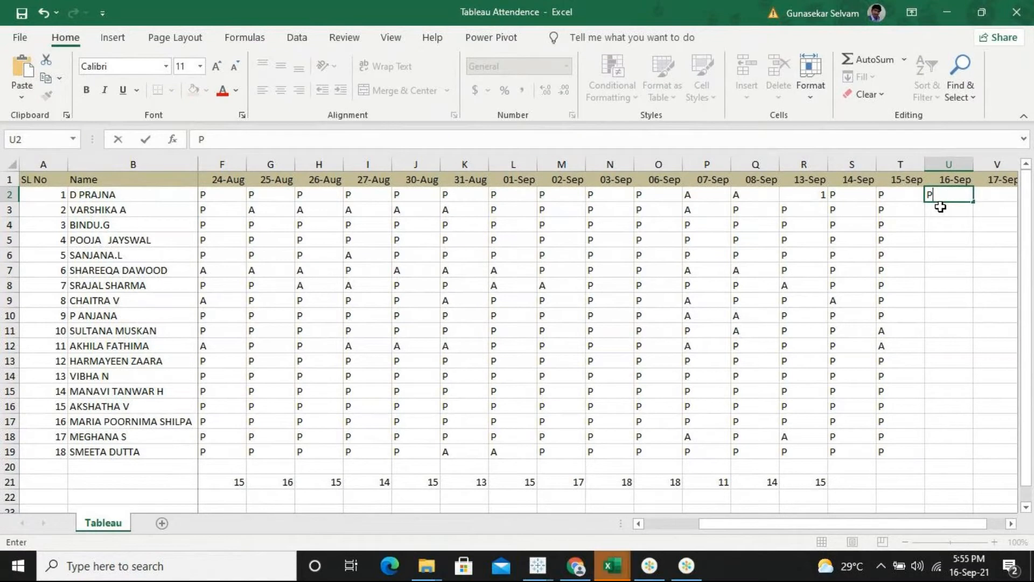
{"action": "key", "text": "Return"}
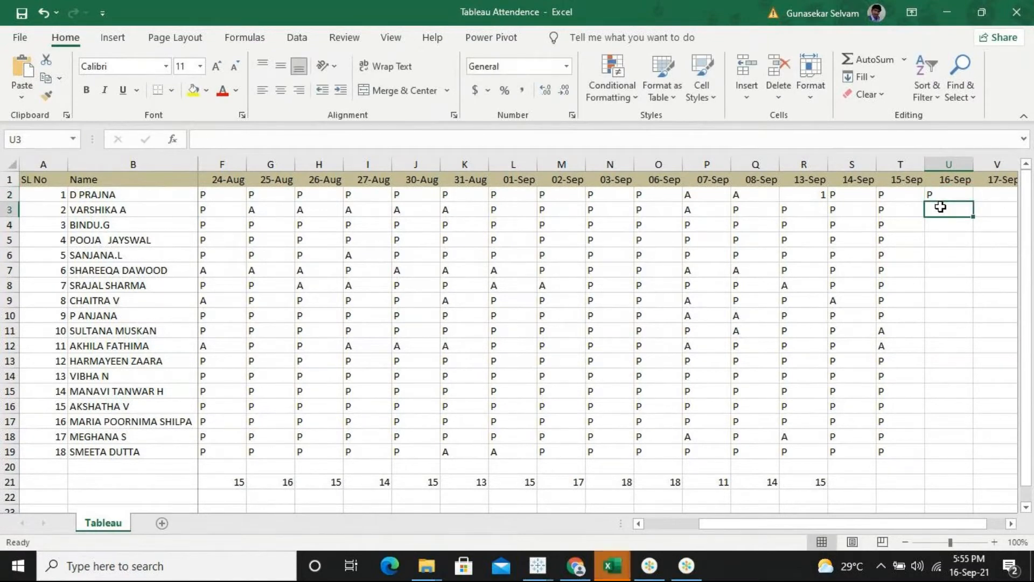
{"action": "type", "text": "P"}
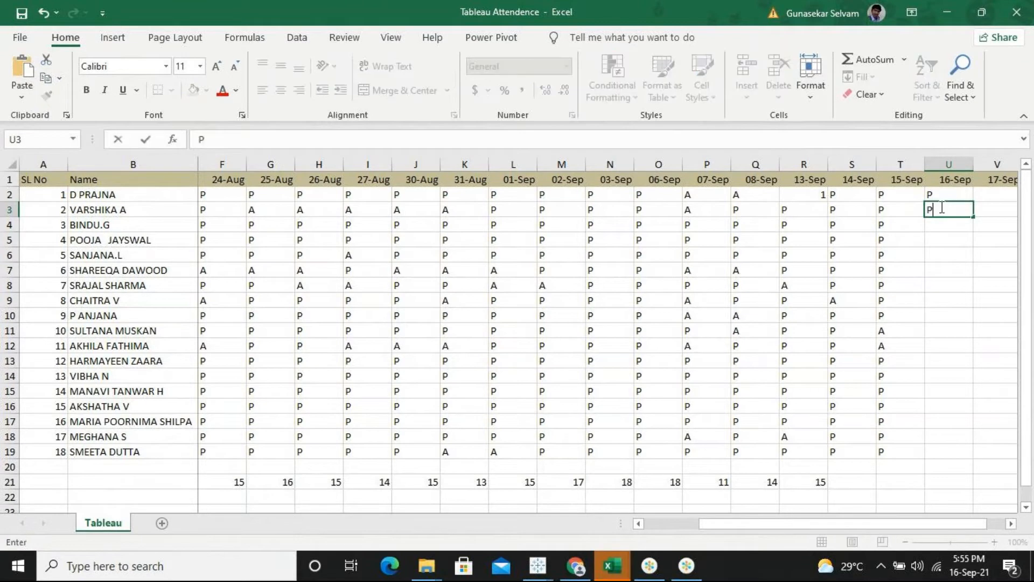
{"action": "key", "text": "Return"}
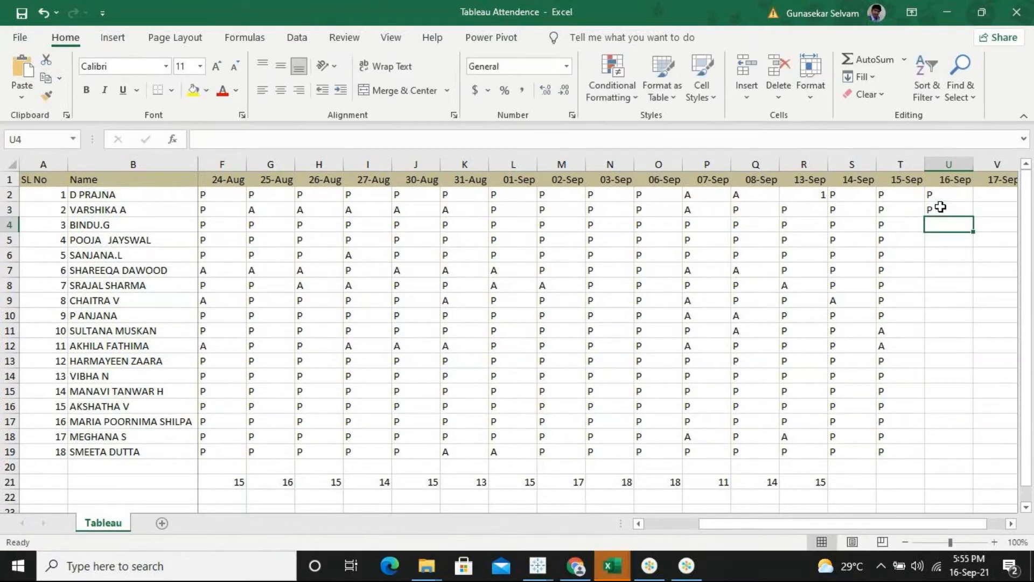
{"action": "type", "text": "P"}
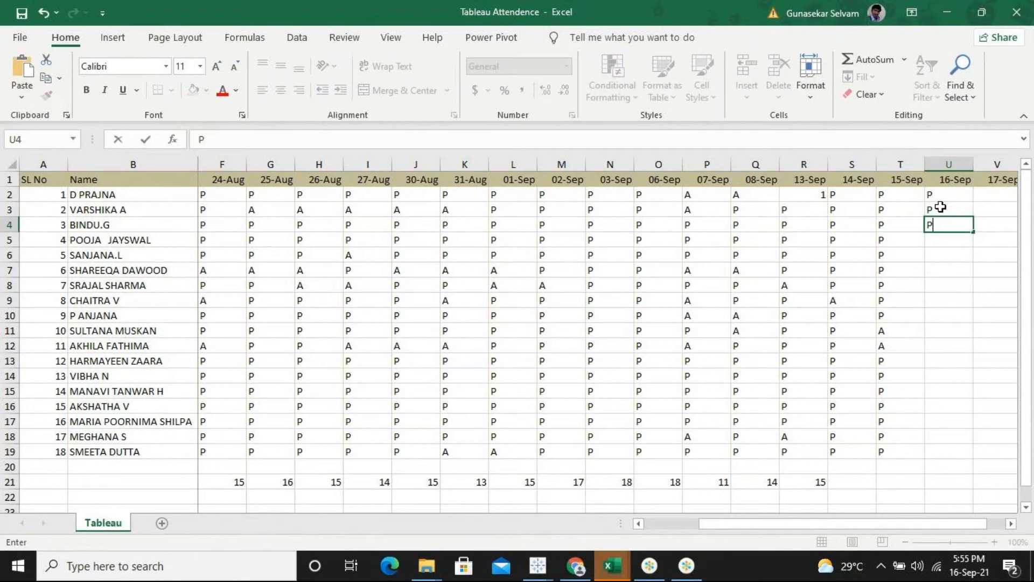
{"action": "key", "text": "Return"}
{"action": "type", "text": "P"}
{"action": "key", "text": "Return"}
{"action": "type", "text": "P"}
{"action": "key", "text": "Return"}
{"action": "type", "text": "P"}
{"action": "key", "text": "Return"}
{"action": "type", "text": "P"}
{"action": "key", "text": "Return"}
{"action": "type", "text": "PP"}
{"action": "key", "text": "Return"}
{"action": "type", "text": "P"}
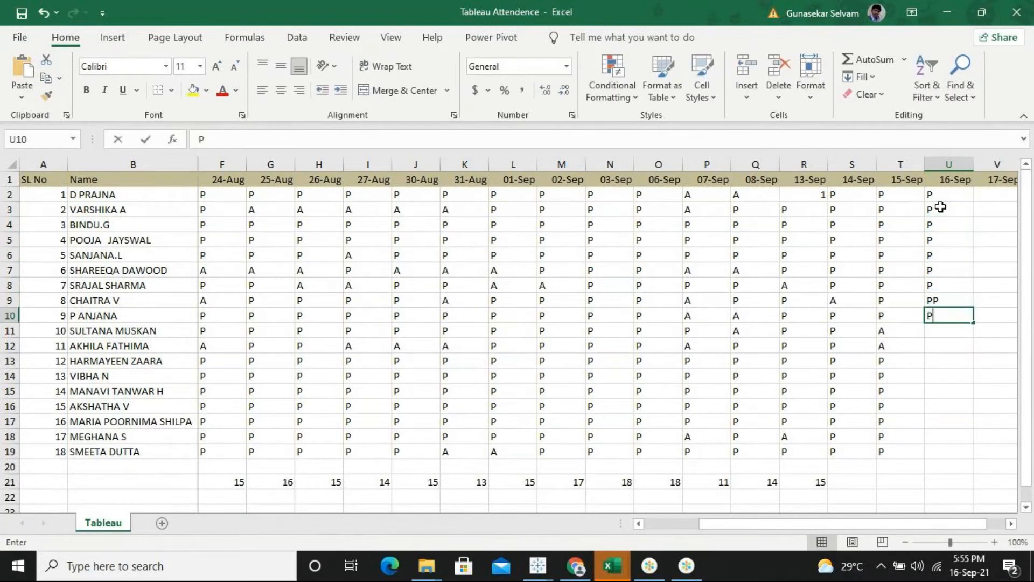
{"action": "key", "text": "Return"}
{"action": "type", "text": "P"}
{"action": "key", "text": "Return"}
{"action": "type", "text": "P"}
{"action": "key", "text": "Return"}
{"action": "type", "text": "P"}
{"action": "type", "text": " P P P P"}
{"action": "key", "text": "Return"}
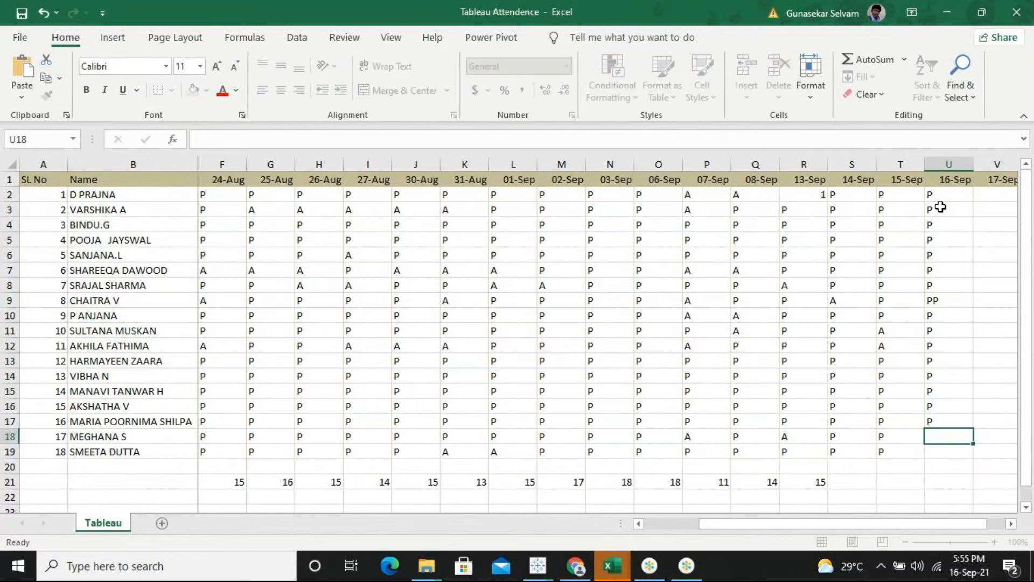
{"action": "type", "text": "P"}
{"action": "key", "text": "Return"}
{"action": "type", "text": "P"}
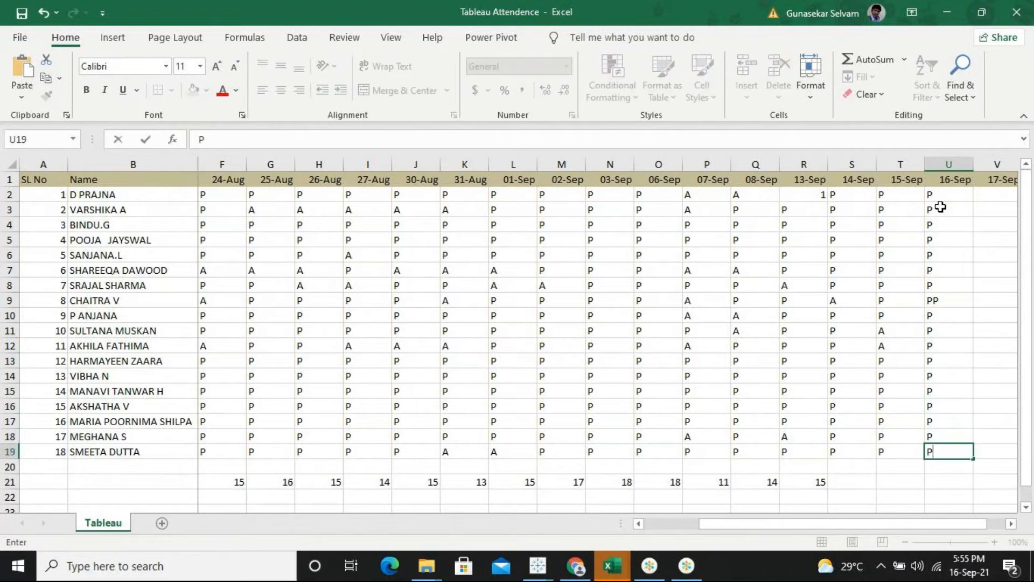
{"action": "left_click", "coordinate": [946, 300]}
{"action": "type", "text": "P"}
{"action": "key", "text": "Return"}
- Change the 16-Sep attendance to A for the students in rows 7 and 11
{"action": "left_click", "coordinate": [947, 271]}
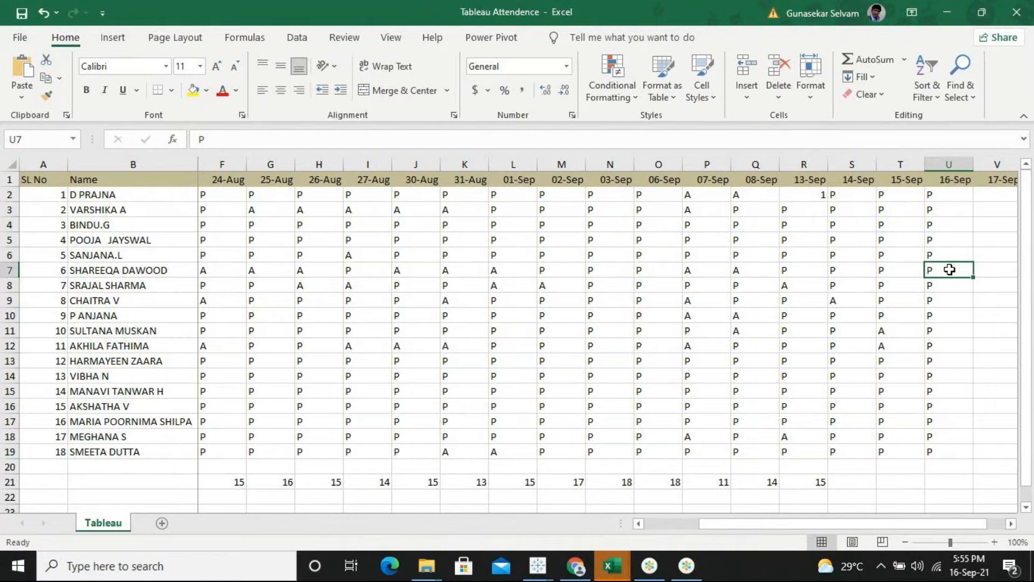
{"action": "type", "text": "A"}
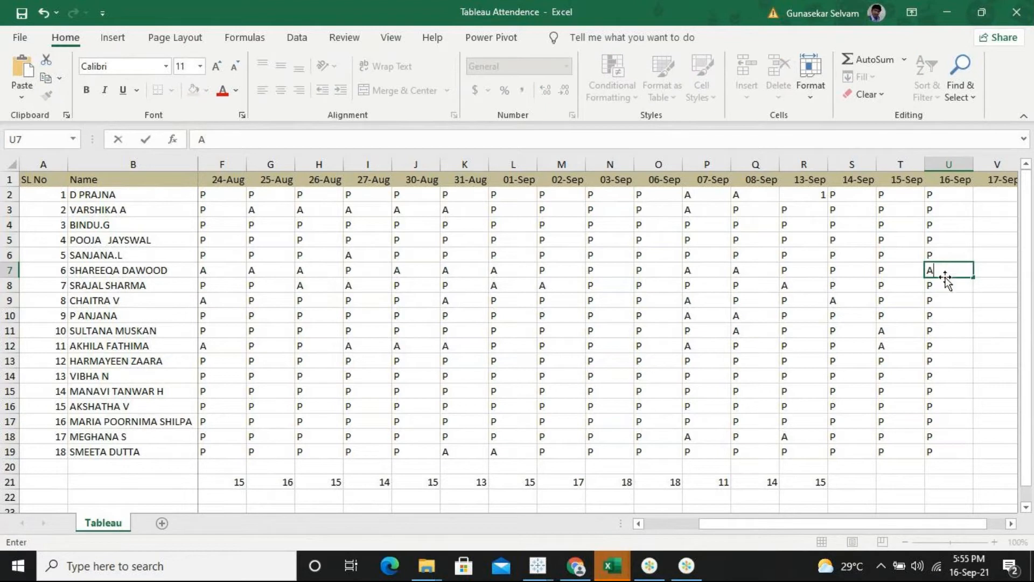
{"action": "left_click", "coordinate": [941, 284]}
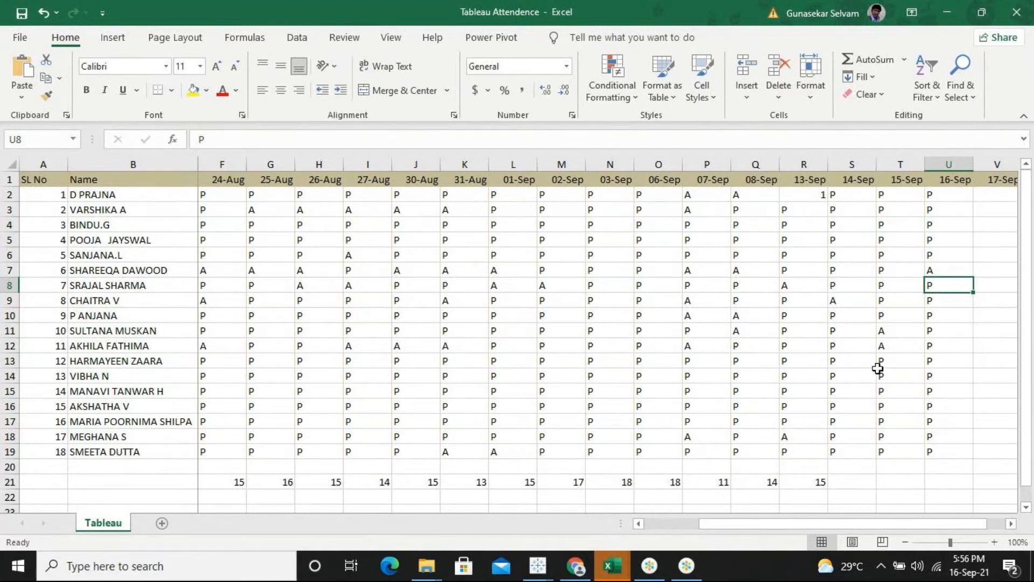
{"action": "left_click", "coordinate": [945, 330]}
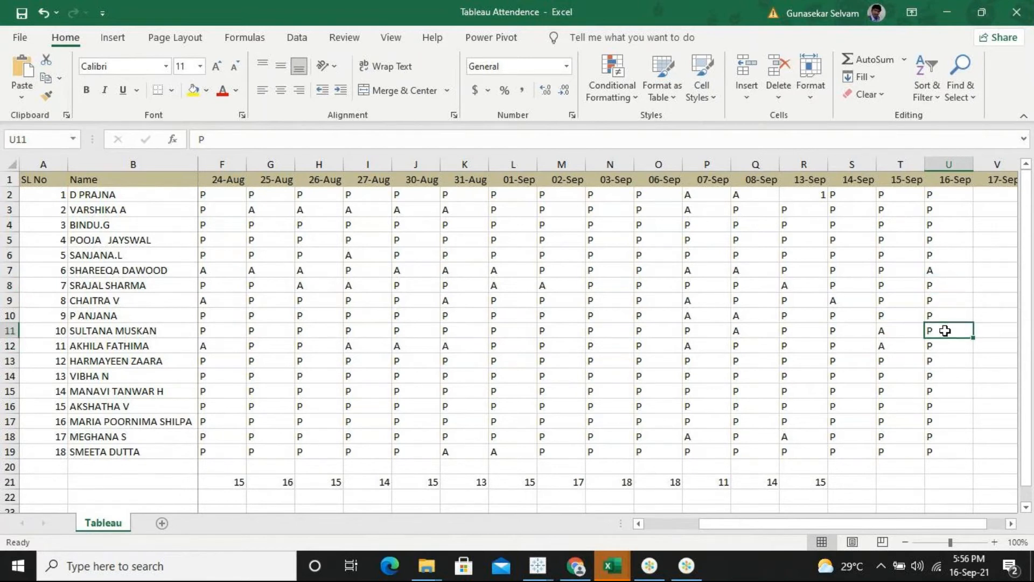
{"action": "type", "text": "A"}
{"action": "key", "text": "Return"}
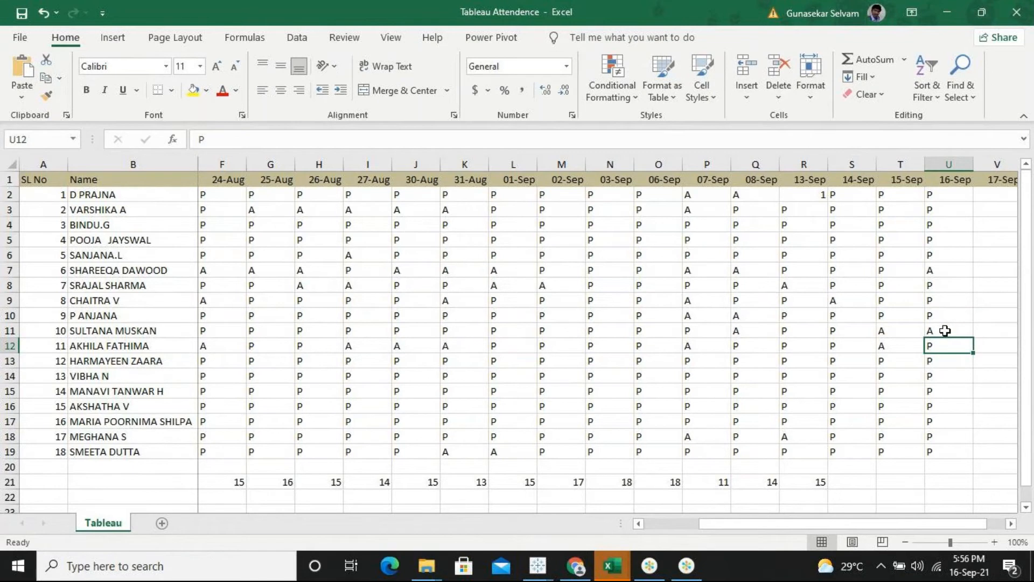
- Examine the 16-Sep attendance entries one by one for the students in rows 12 to 16
{"action": "key", "text": "Down"}
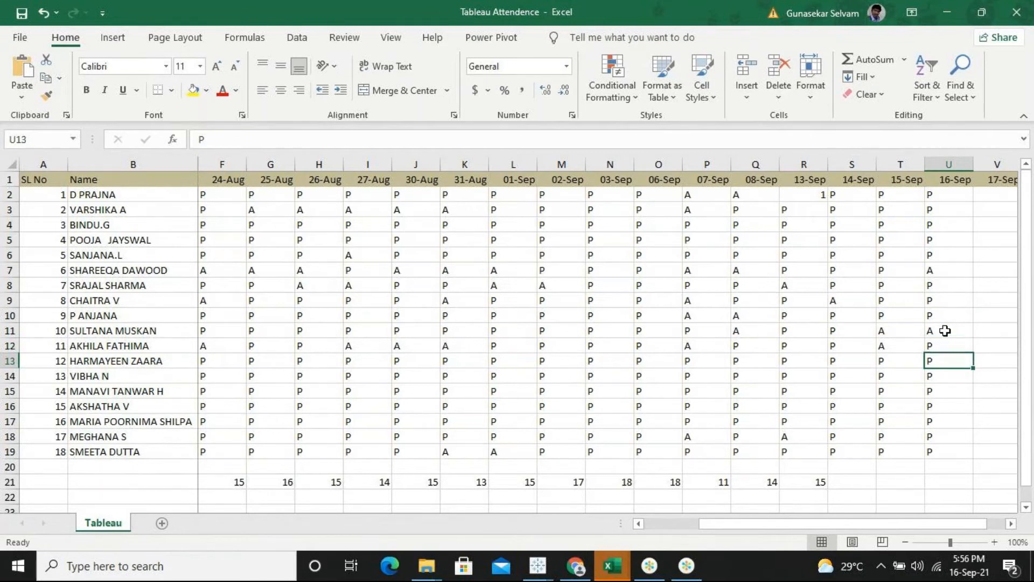
{"action": "key", "text": "Down"}
{"action": "left_click", "coordinate": [942, 333]}
{"action": "left_click", "coordinate": [941, 347]}
{"action": "left_click", "coordinate": [941, 359]}
{"action": "left_click", "coordinate": [942, 344]}
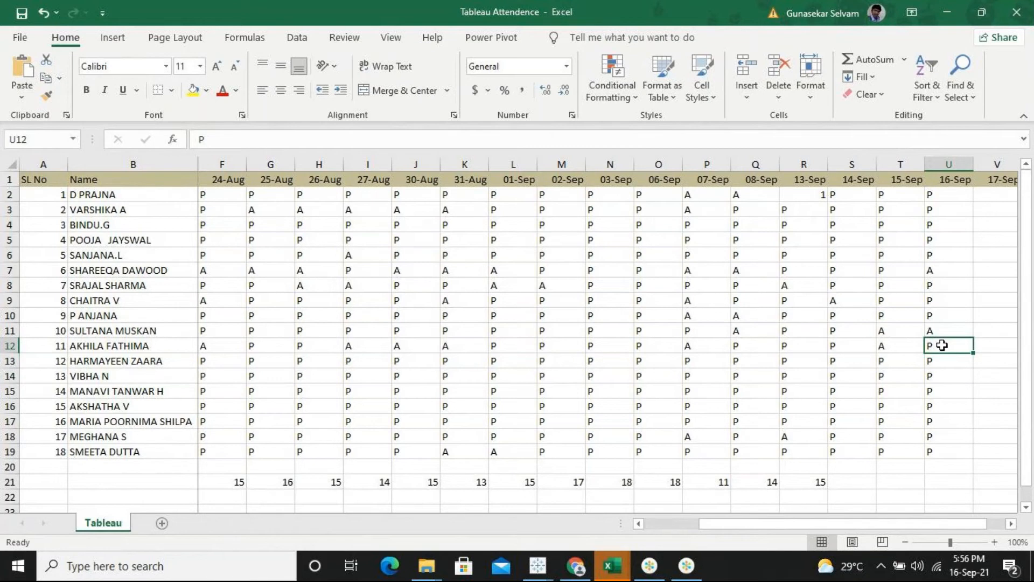
{"action": "left_click", "coordinate": [941, 374]}
{"action": "left_click", "coordinate": [945, 392]}
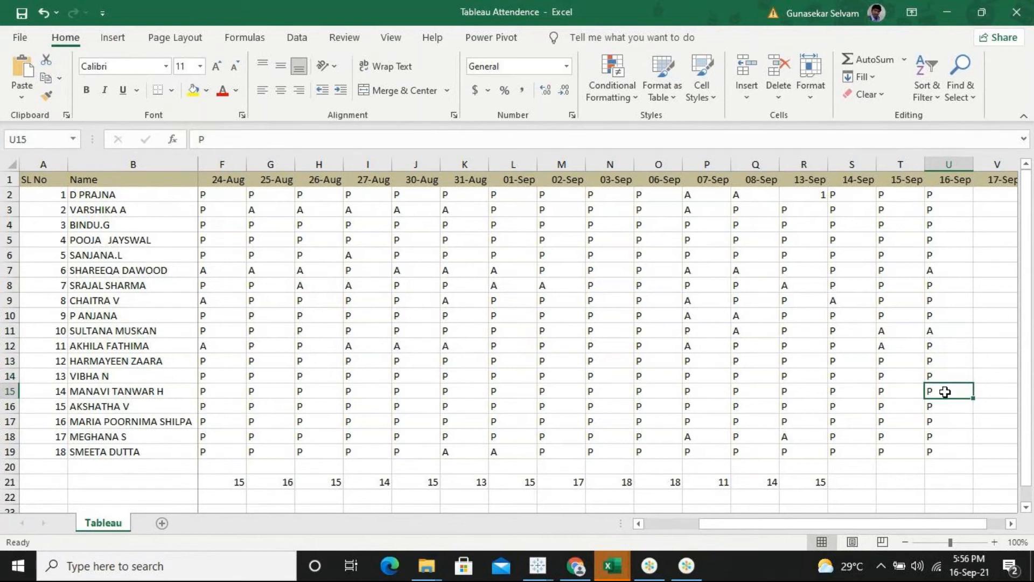
{"action": "left_click", "coordinate": [941, 407]}
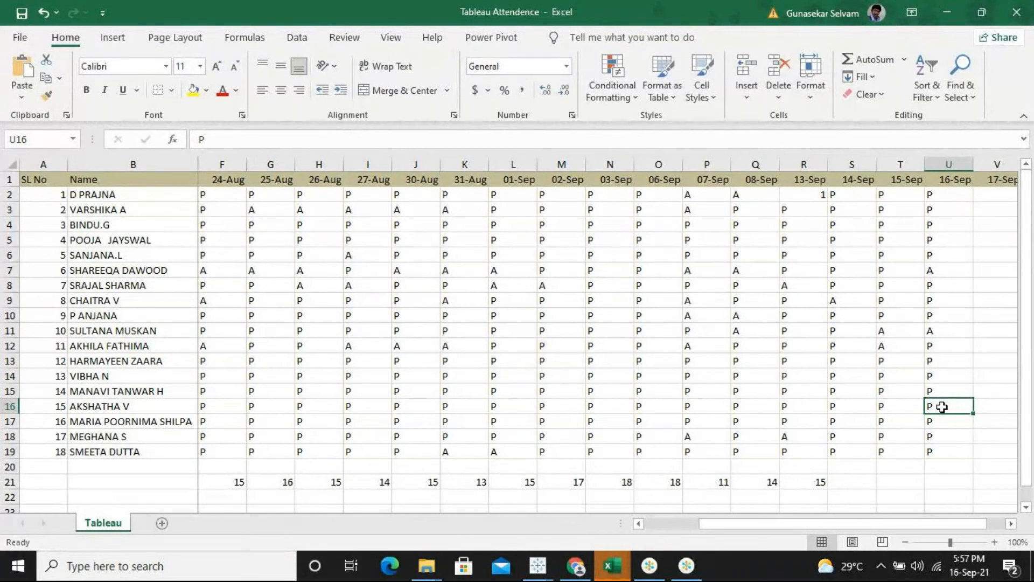
- Mark the student in row 18 as A in the 16-Sep column
{"action": "left_click", "coordinate": [949, 435]}
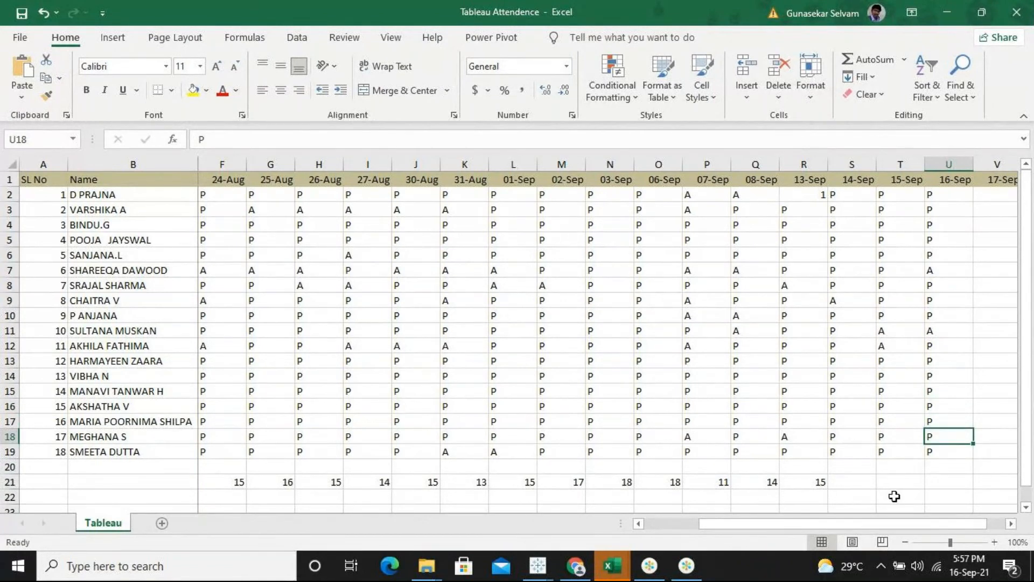
{"action": "type", "text": "A"}
{"action": "key", "text": "Return"}
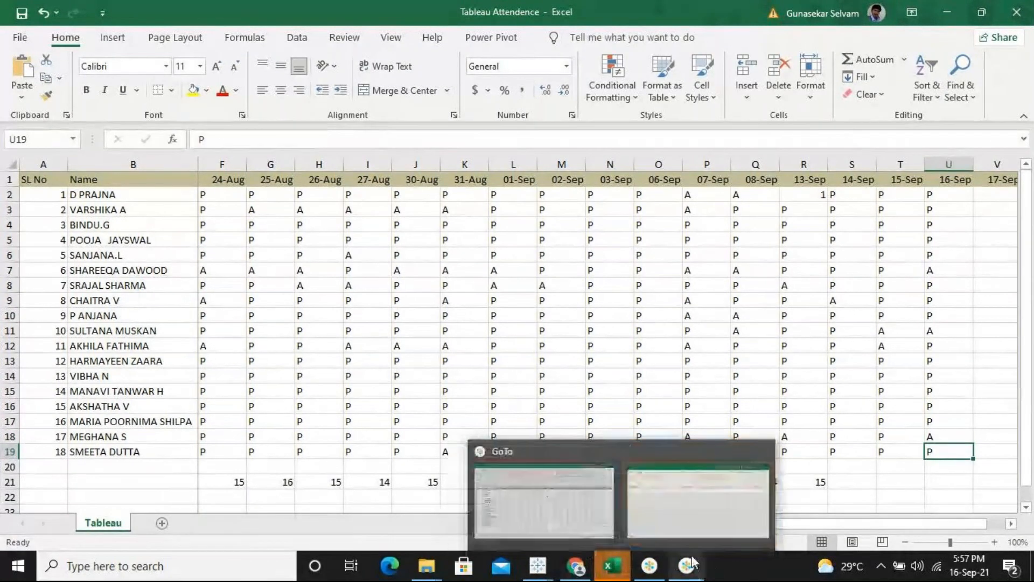
- Check the GoTo meeting window and set the row 18 student's 16-Sep attendance back to P
{"action": "mouse_move", "coordinate": [688, 563]}
{"action": "left_click", "coordinate": [715, 499]}
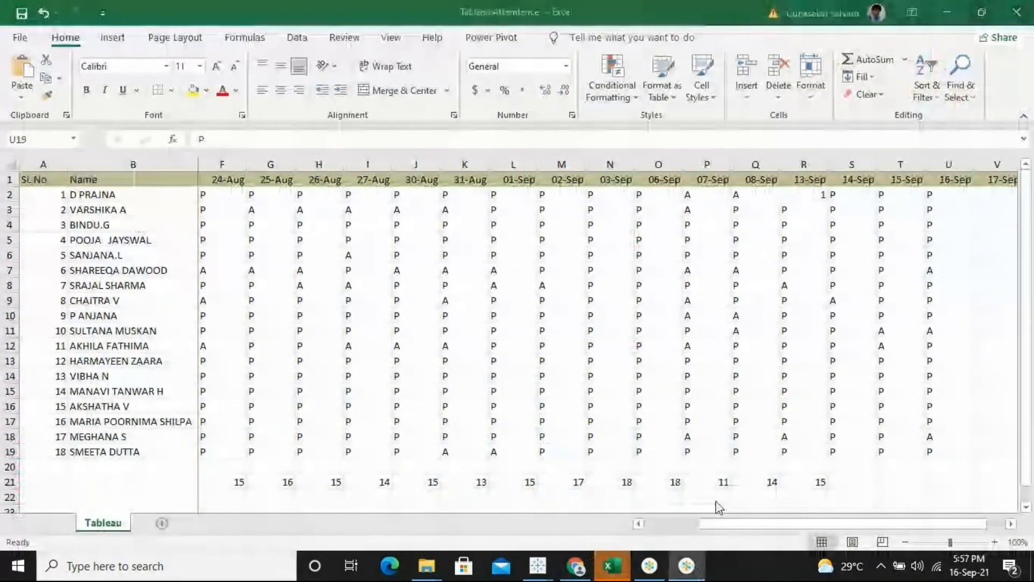
{"action": "left_click", "coordinate": [949, 11]}
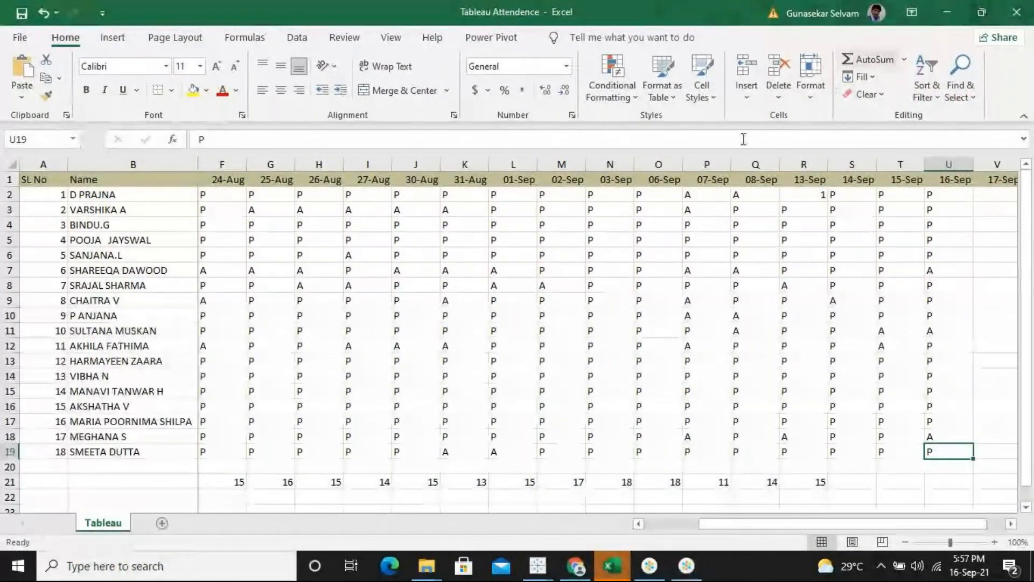
{"action": "left_click", "coordinate": [931, 436]}
{"action": "type", "text": "P"}
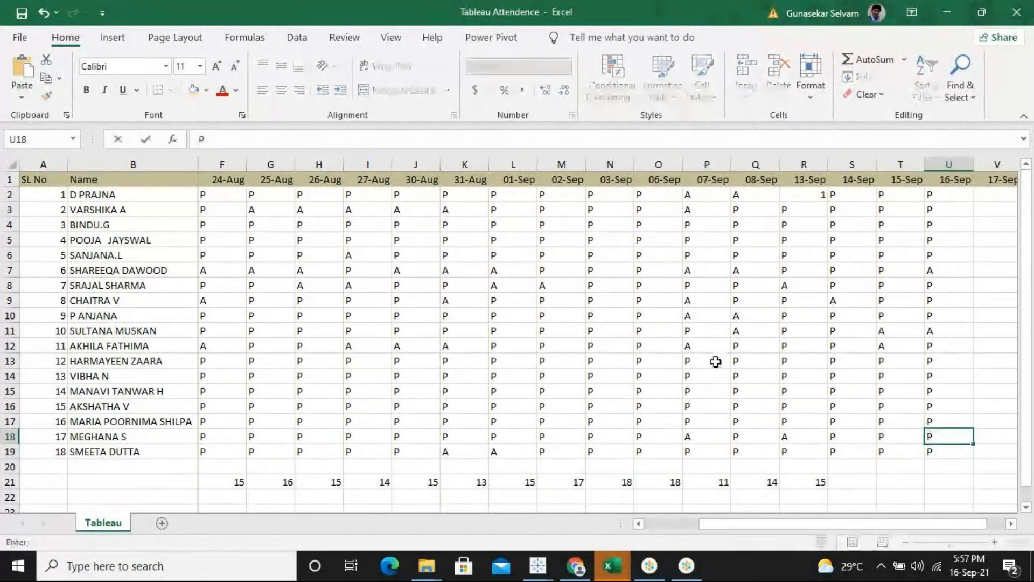
- Fill the COUNTIF attendance formula from R21 across to U21 and save the workbook
{"action": "left_click", "coordinate": [826, 485]}
{"action": "mouse_move", "coordinate": [828, 488]}
{"action": "left_mouse_down"}
{"action": "mouse_move", "coordinate": [923, 474]}
{"action": "mouse_move", "coordinate": [960, 455]}
{"action": "left_mouse_up"}
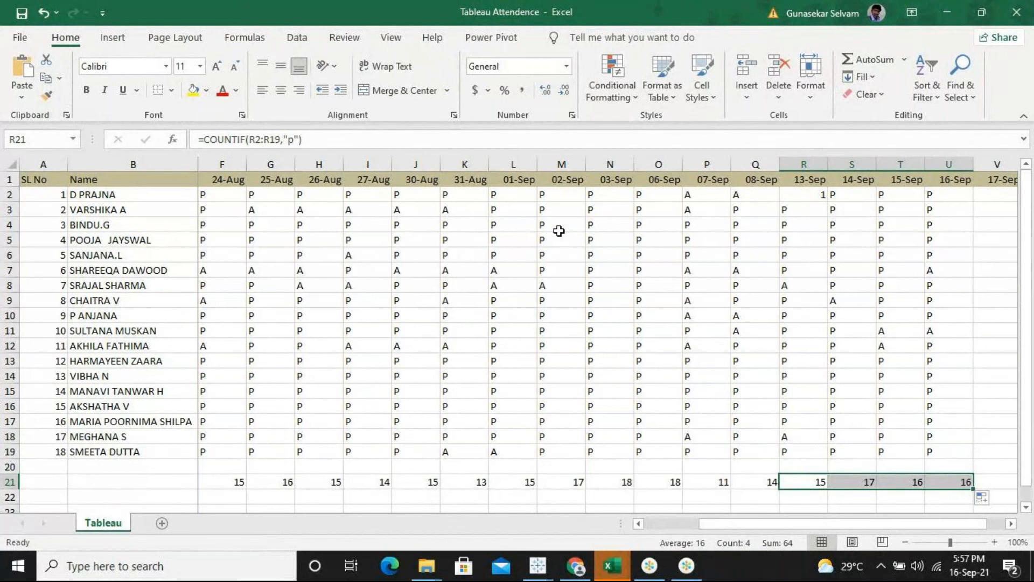
{"action": "left_click", "coordinate": [21, 12]}
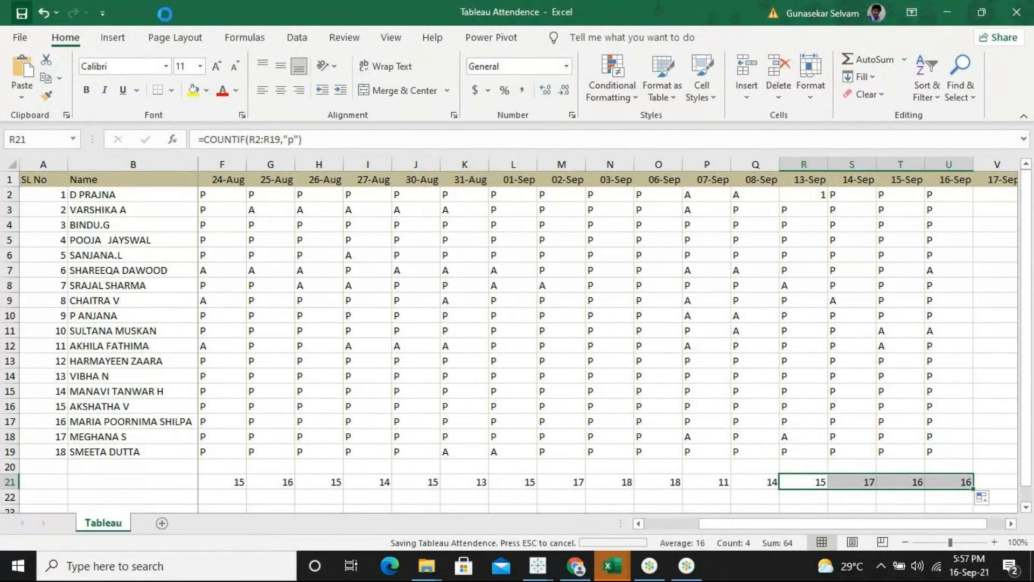
- Close the attendance workbook and the leftover empty Excel window, dismissing its File in Use prompt
{"action": "left_click", "coordinate": [1018, 15]}
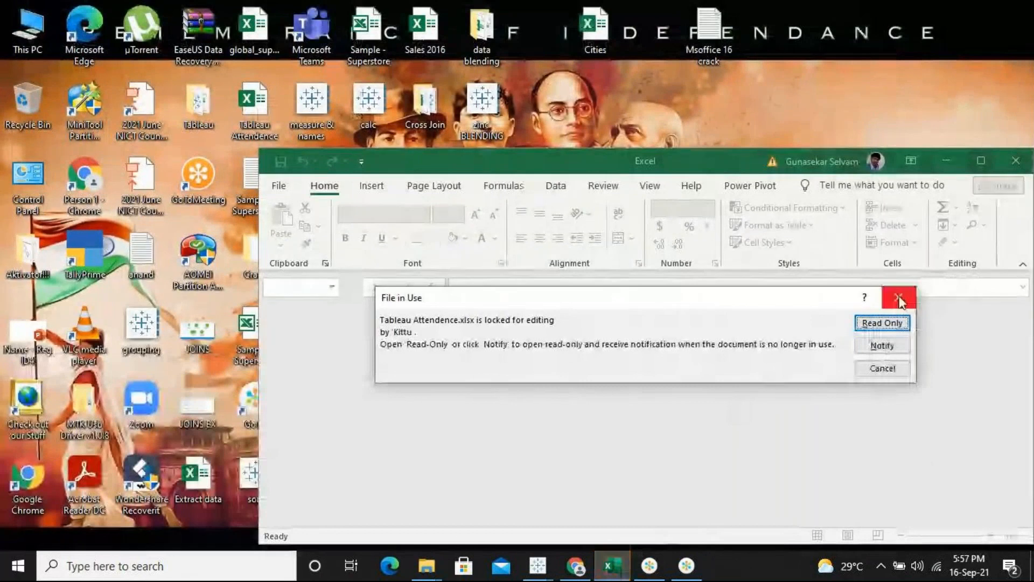
{"action": "left_click", "coordinate": [898, 297]}
{"action": "left_click", "coordinate": [1013, 167]}
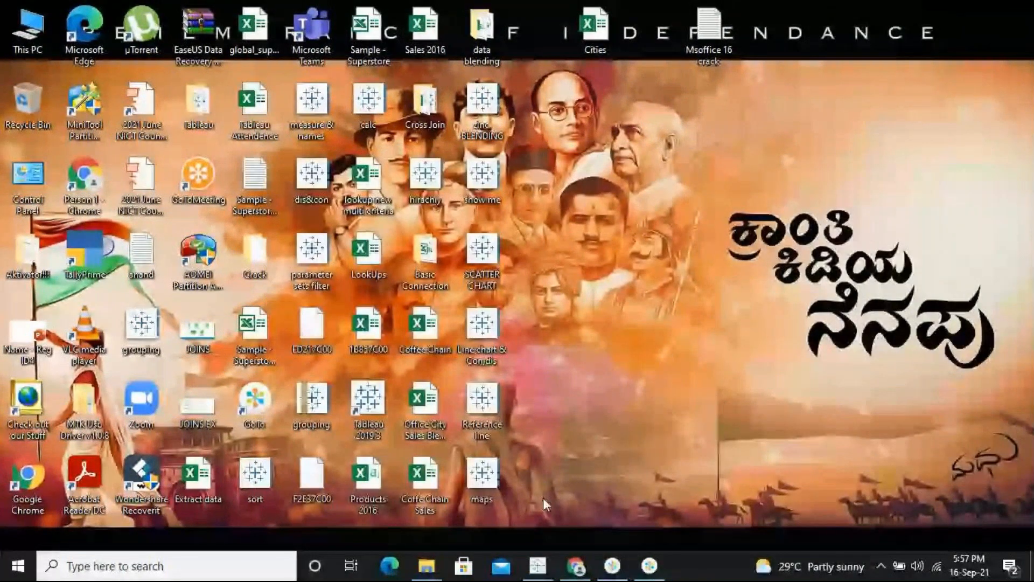